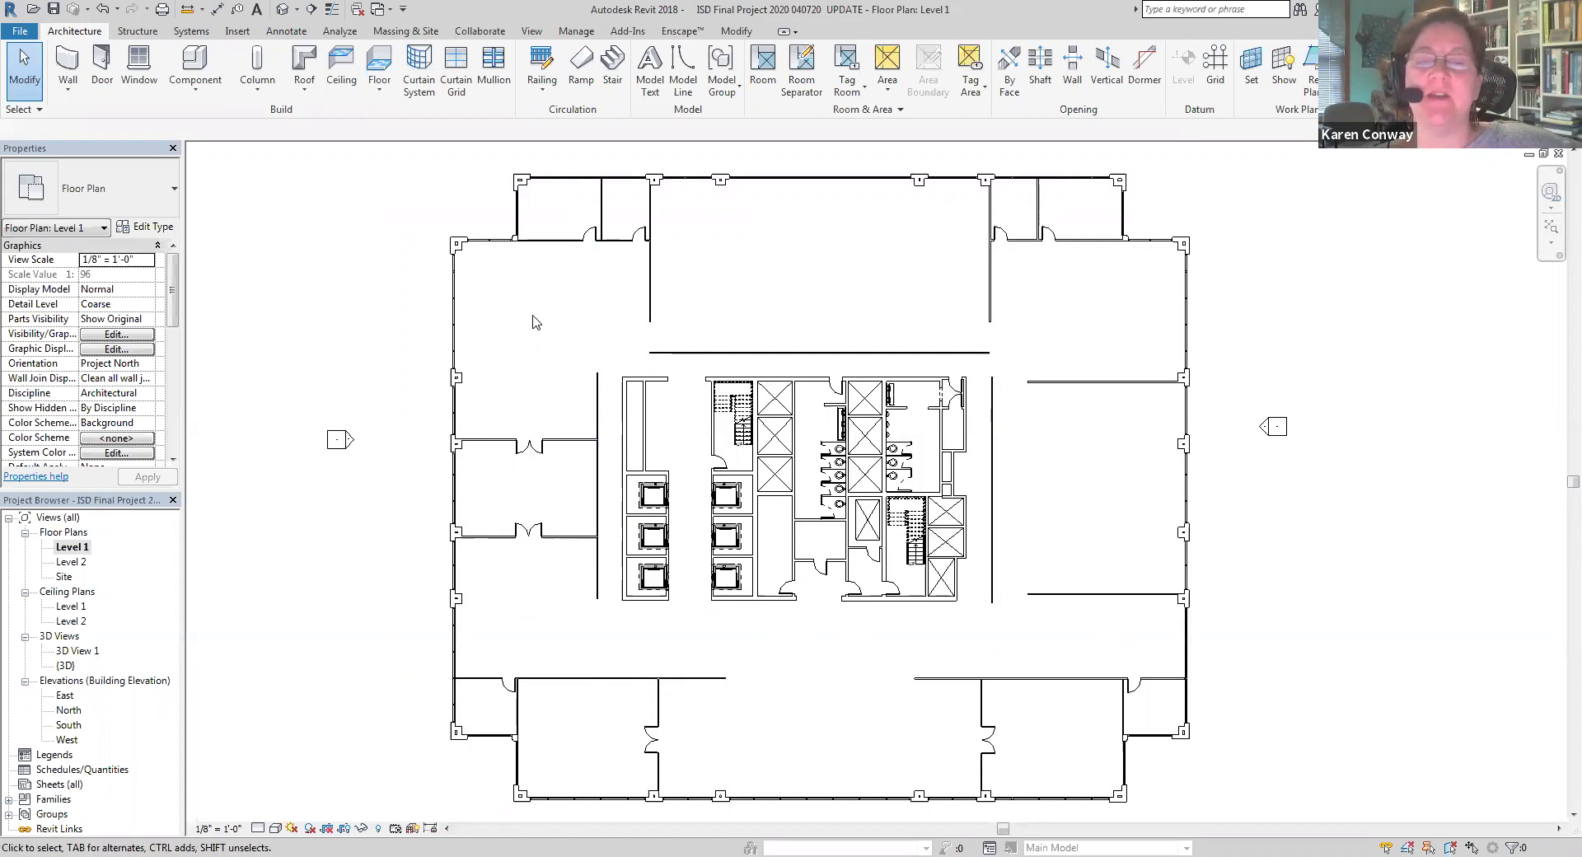
Start an architectural wall on Level 1 using the Interior - 3 1/8" Partition (1-hr) type
scroll(522, 258, "up", 3)
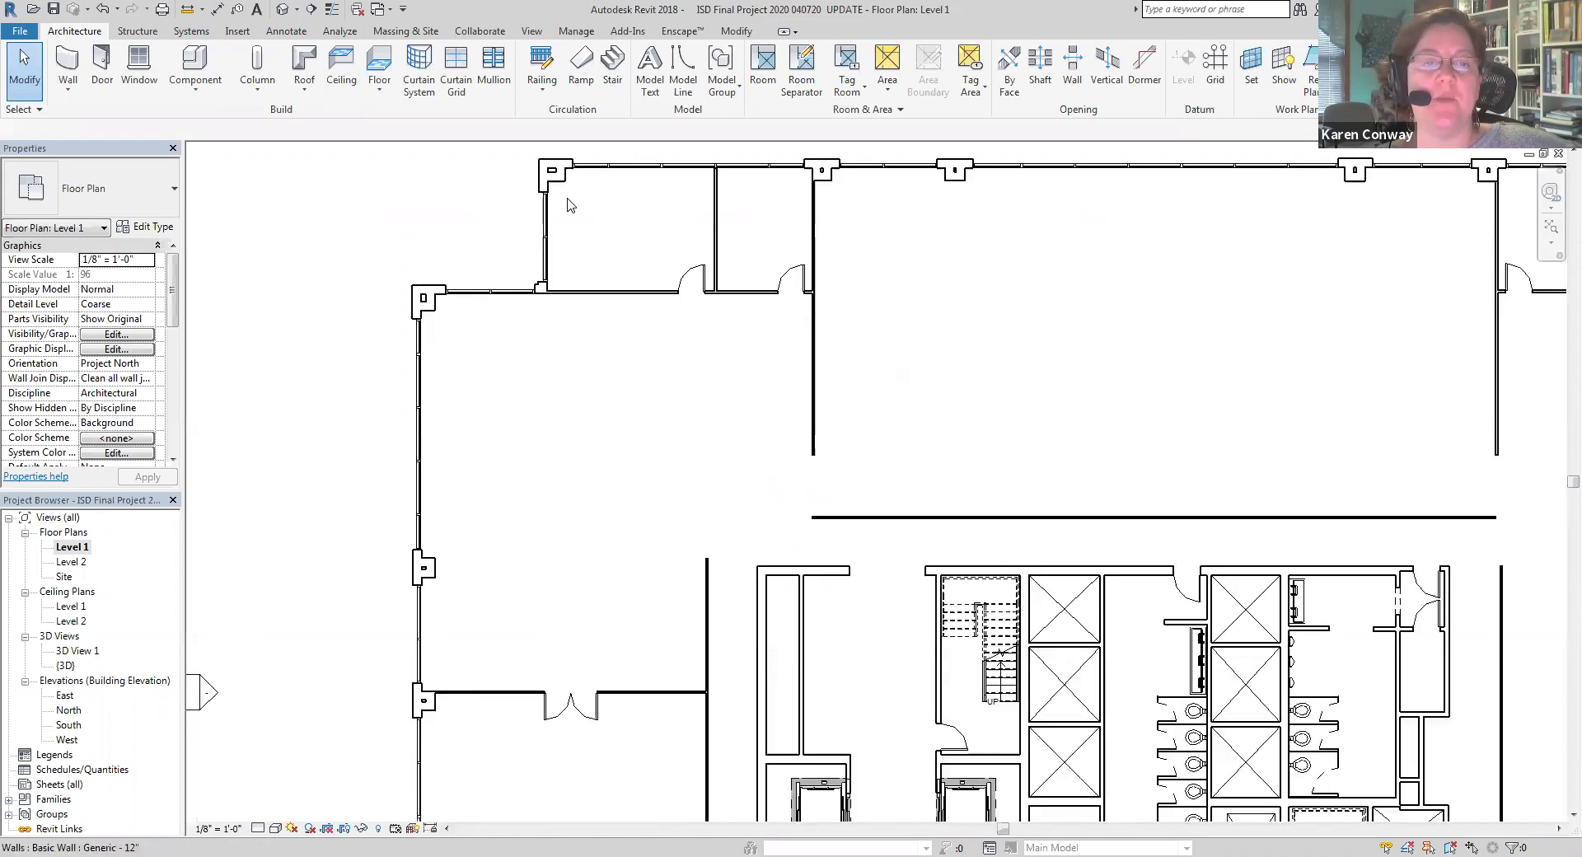
scroll(453, 235, "up", 2)
left_click(68, 87)
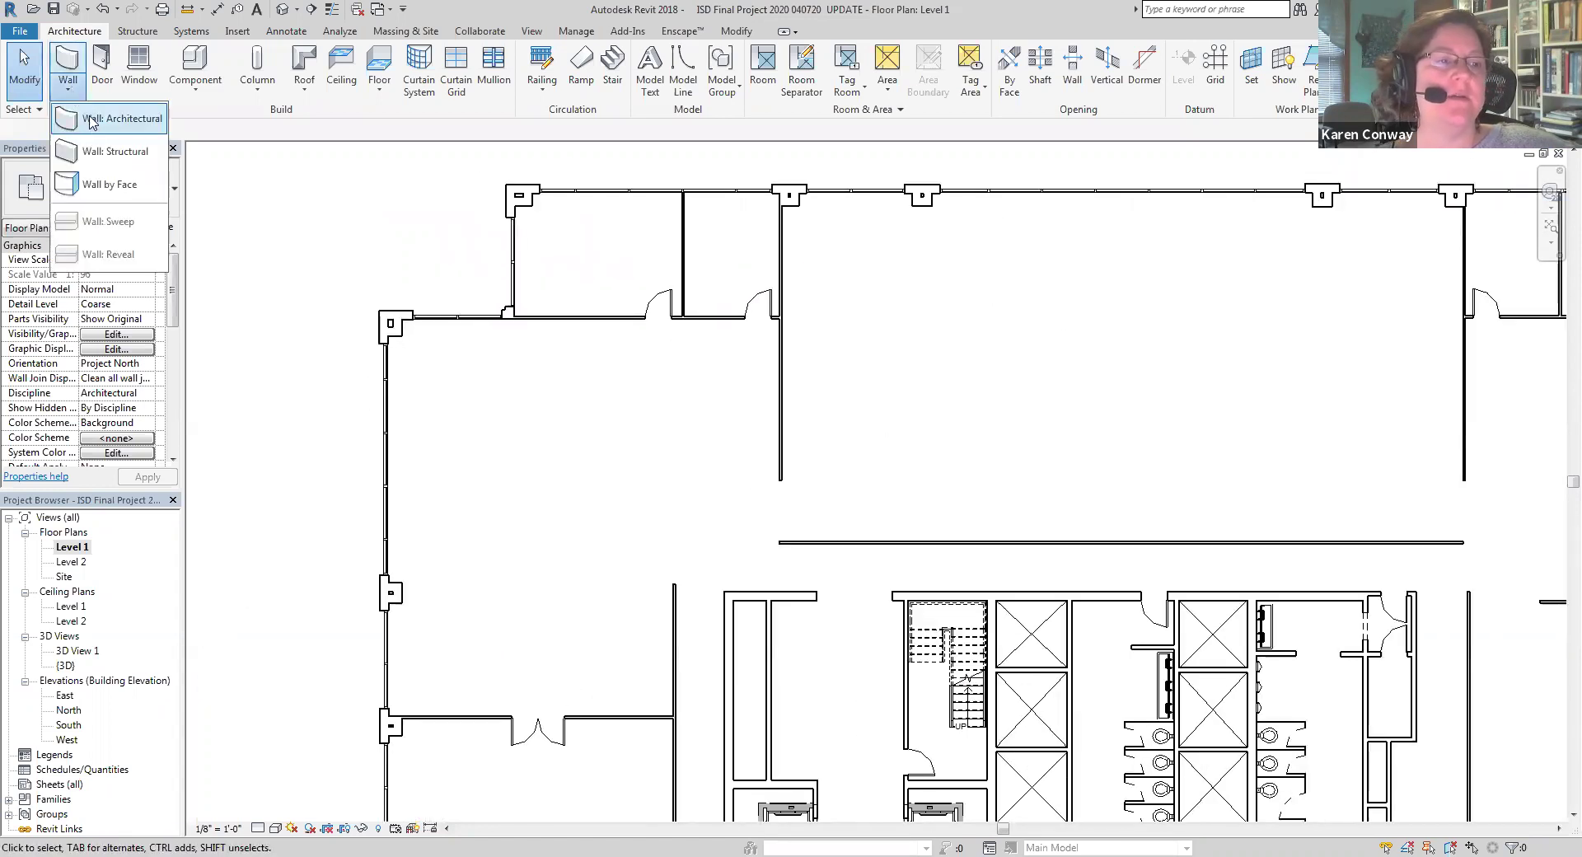
left_click(92, 123)
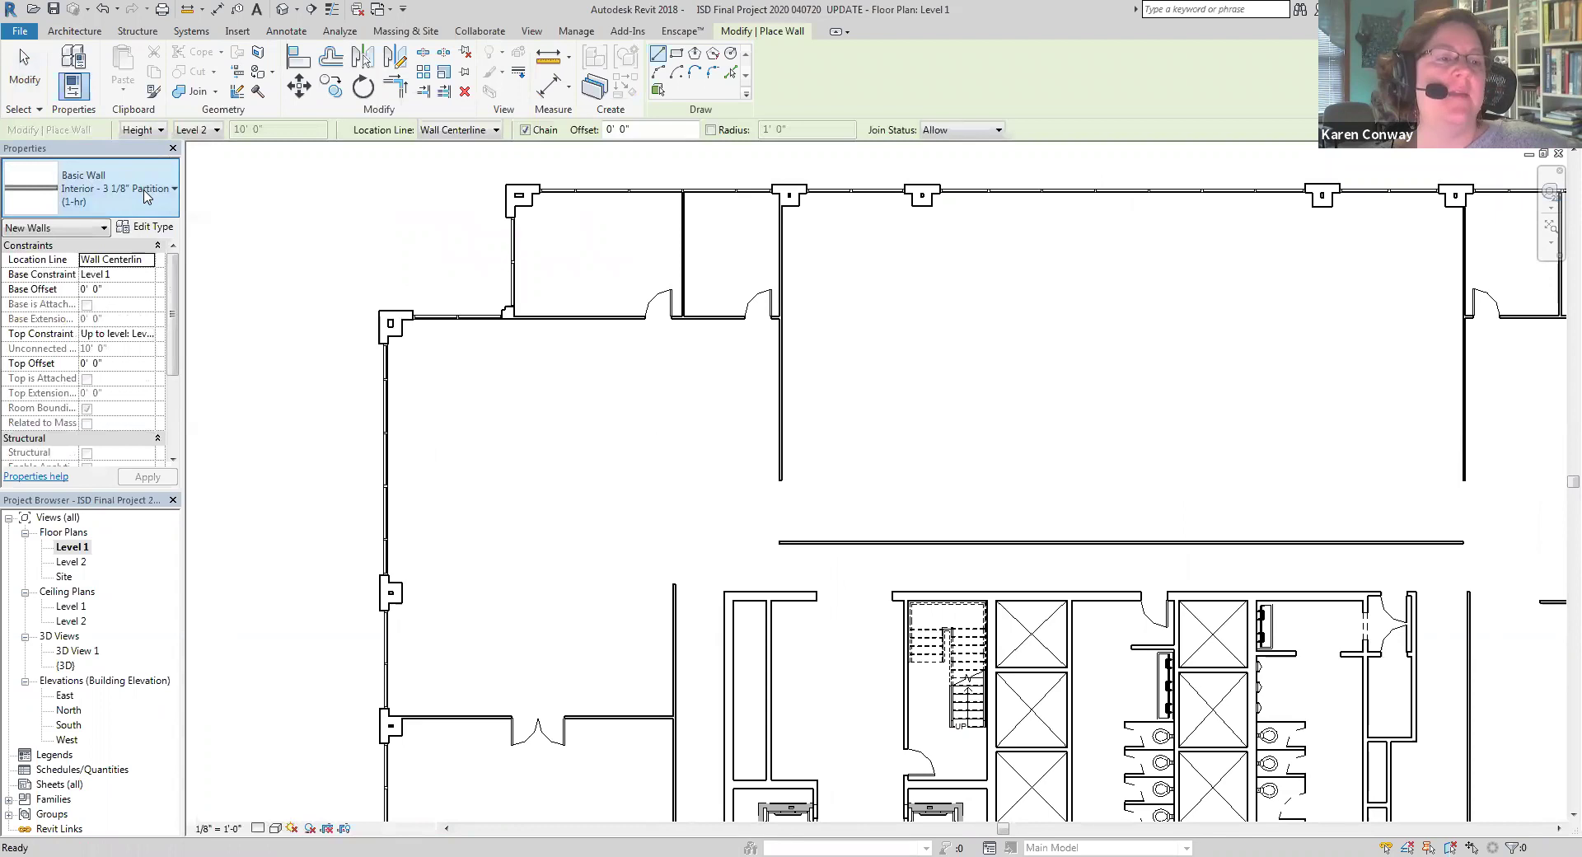
left_click(150, 197)
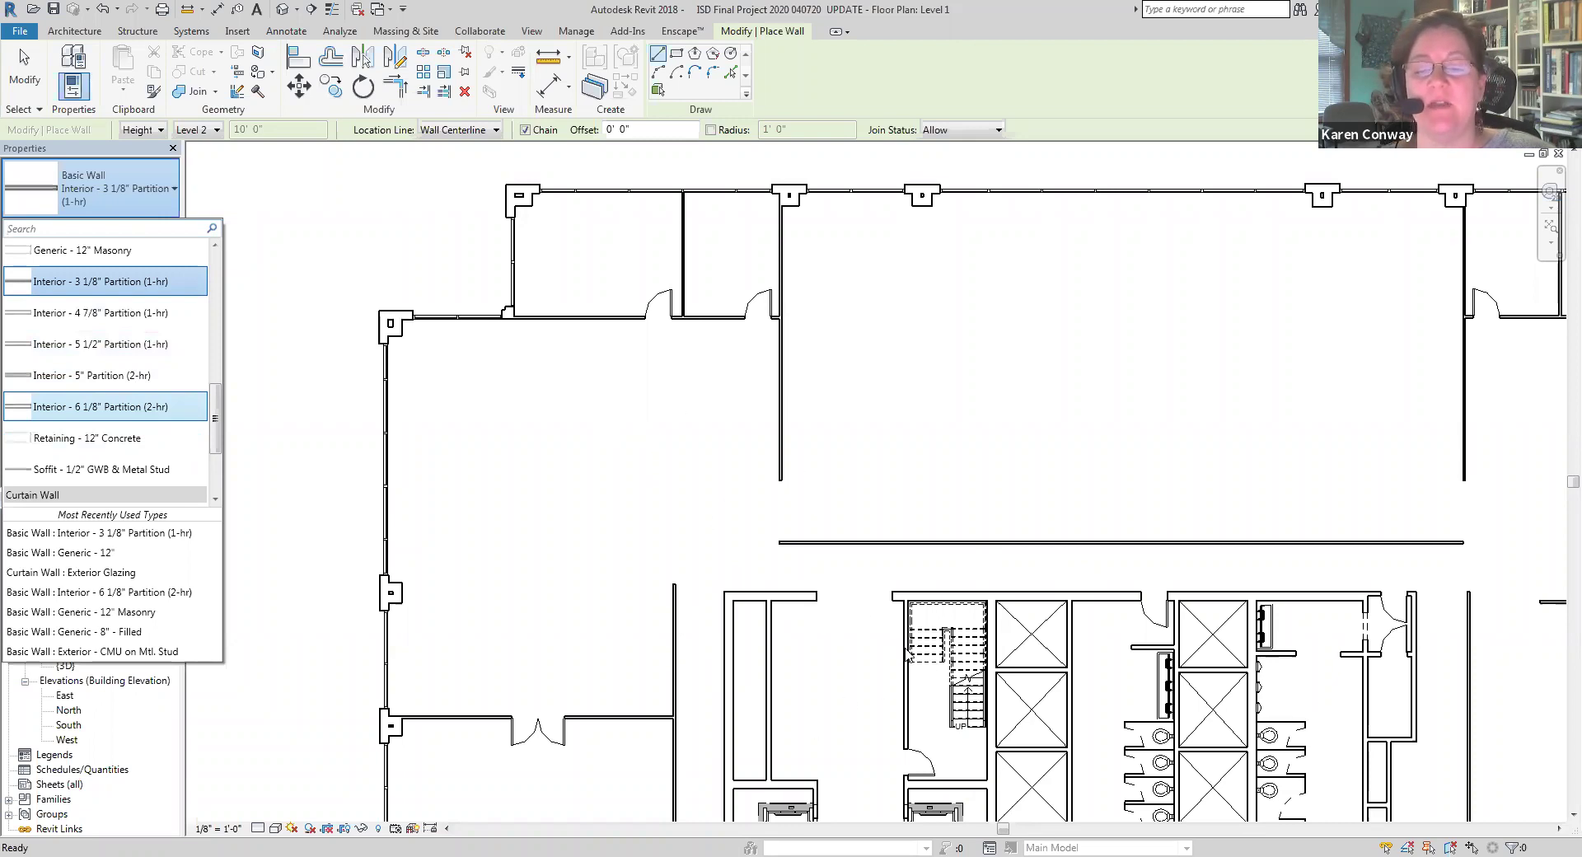
scroll(771, 449, "down", 2)
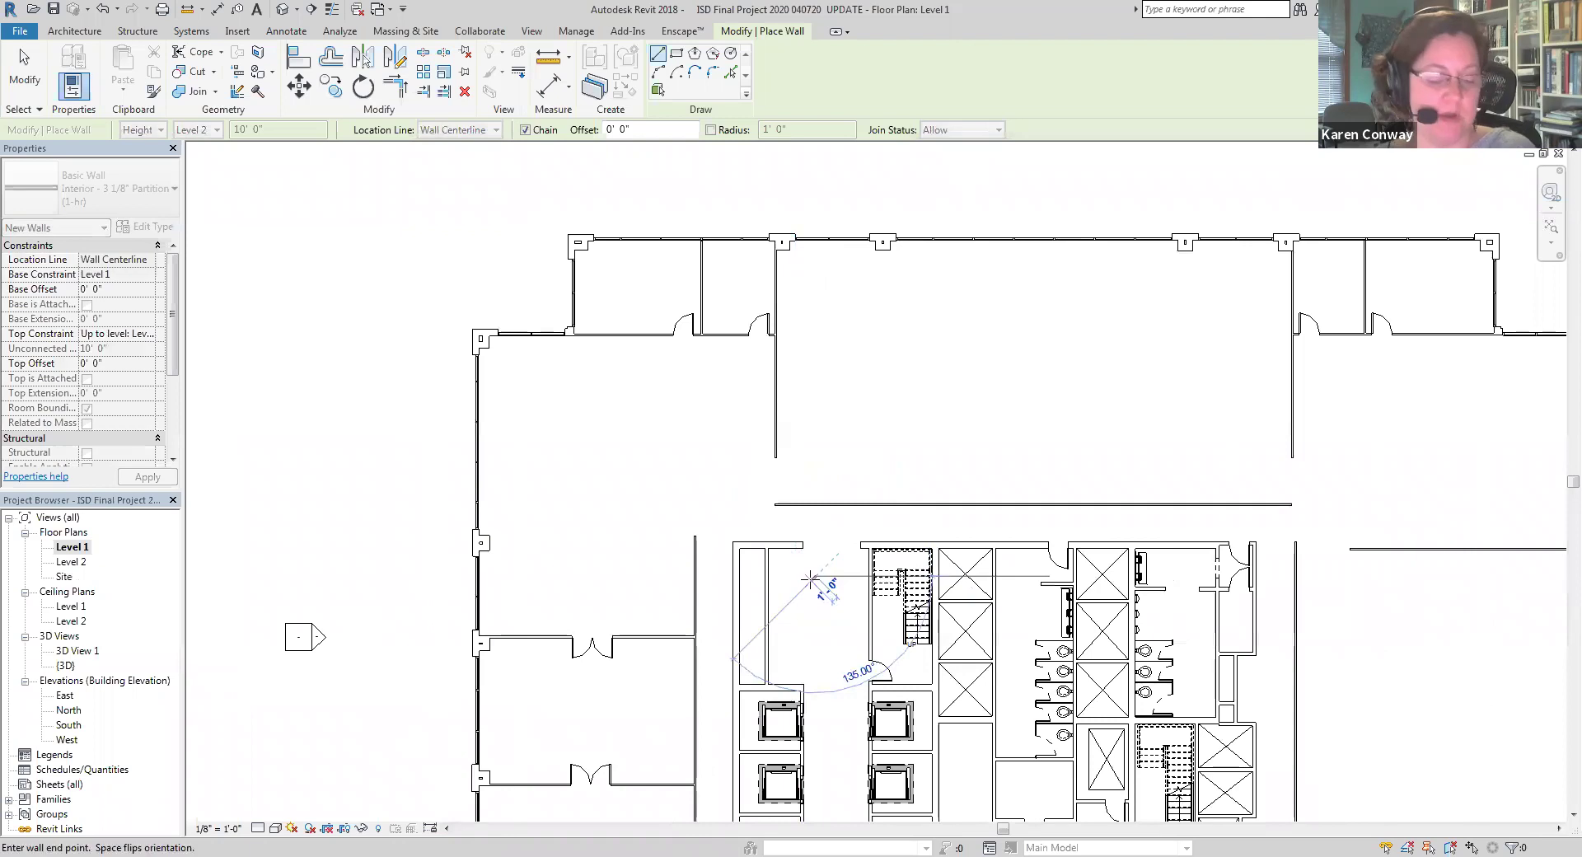
middle_click_drag(798, 662, 846, 707)
scroll(846, 707, "up", 1)
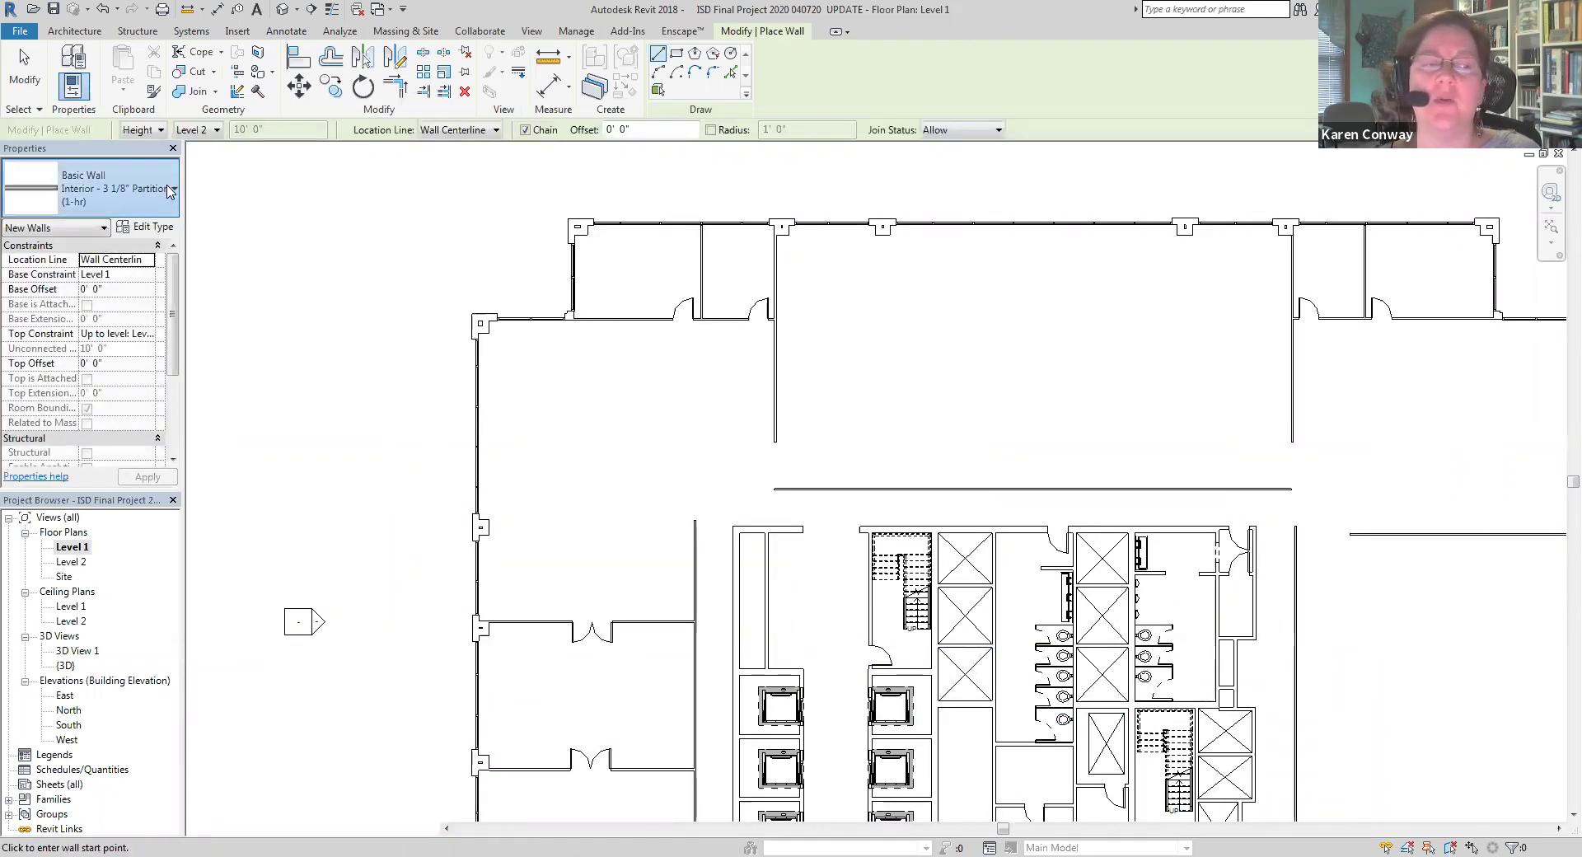
left_click(115, 189)
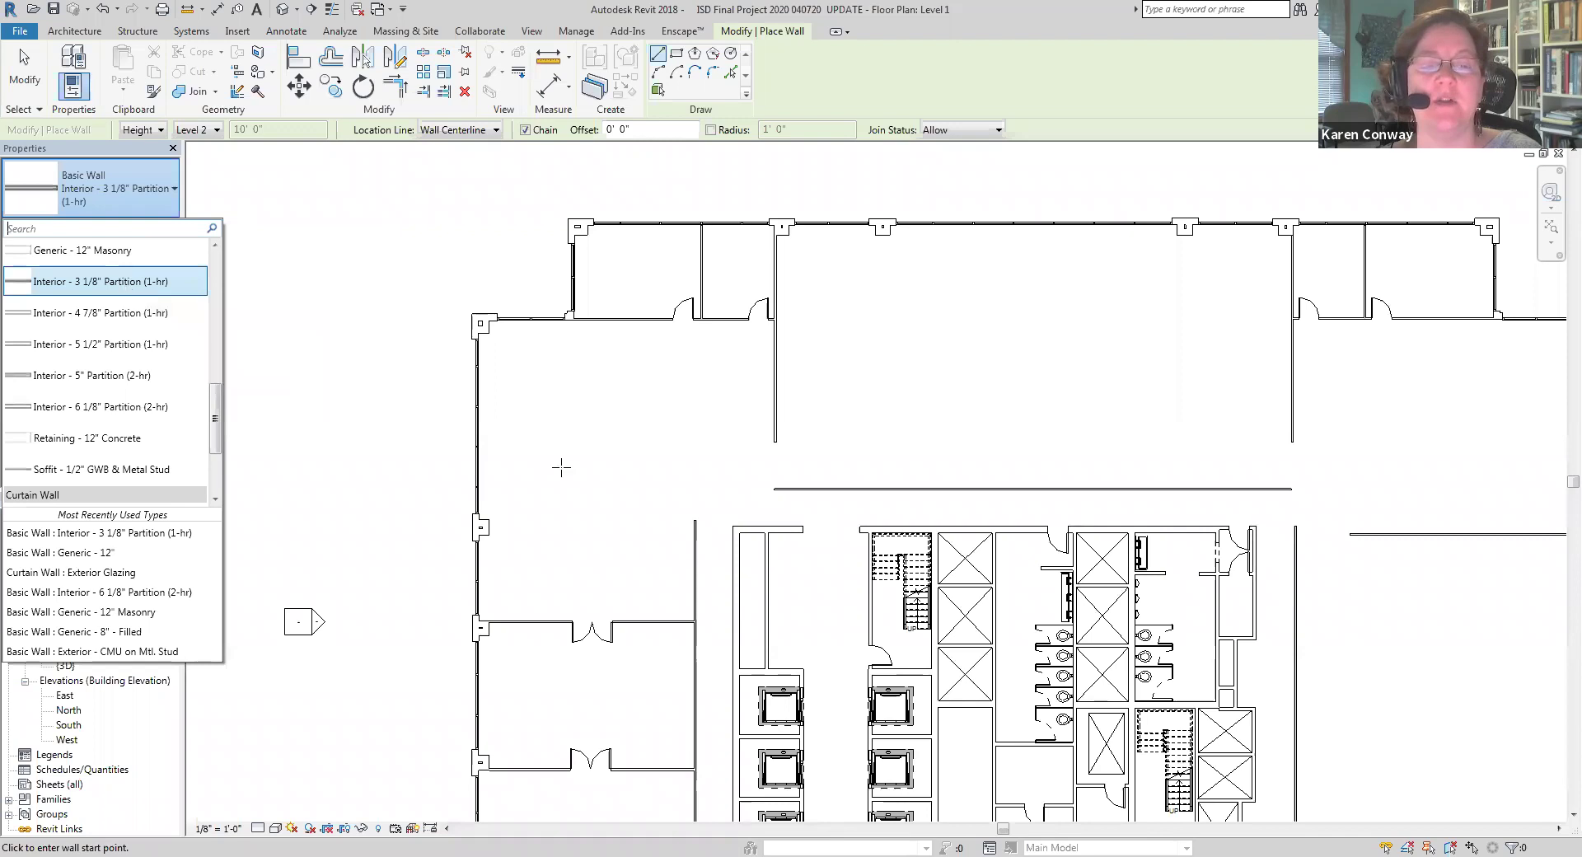
scroll(561, 467, "up", 5)
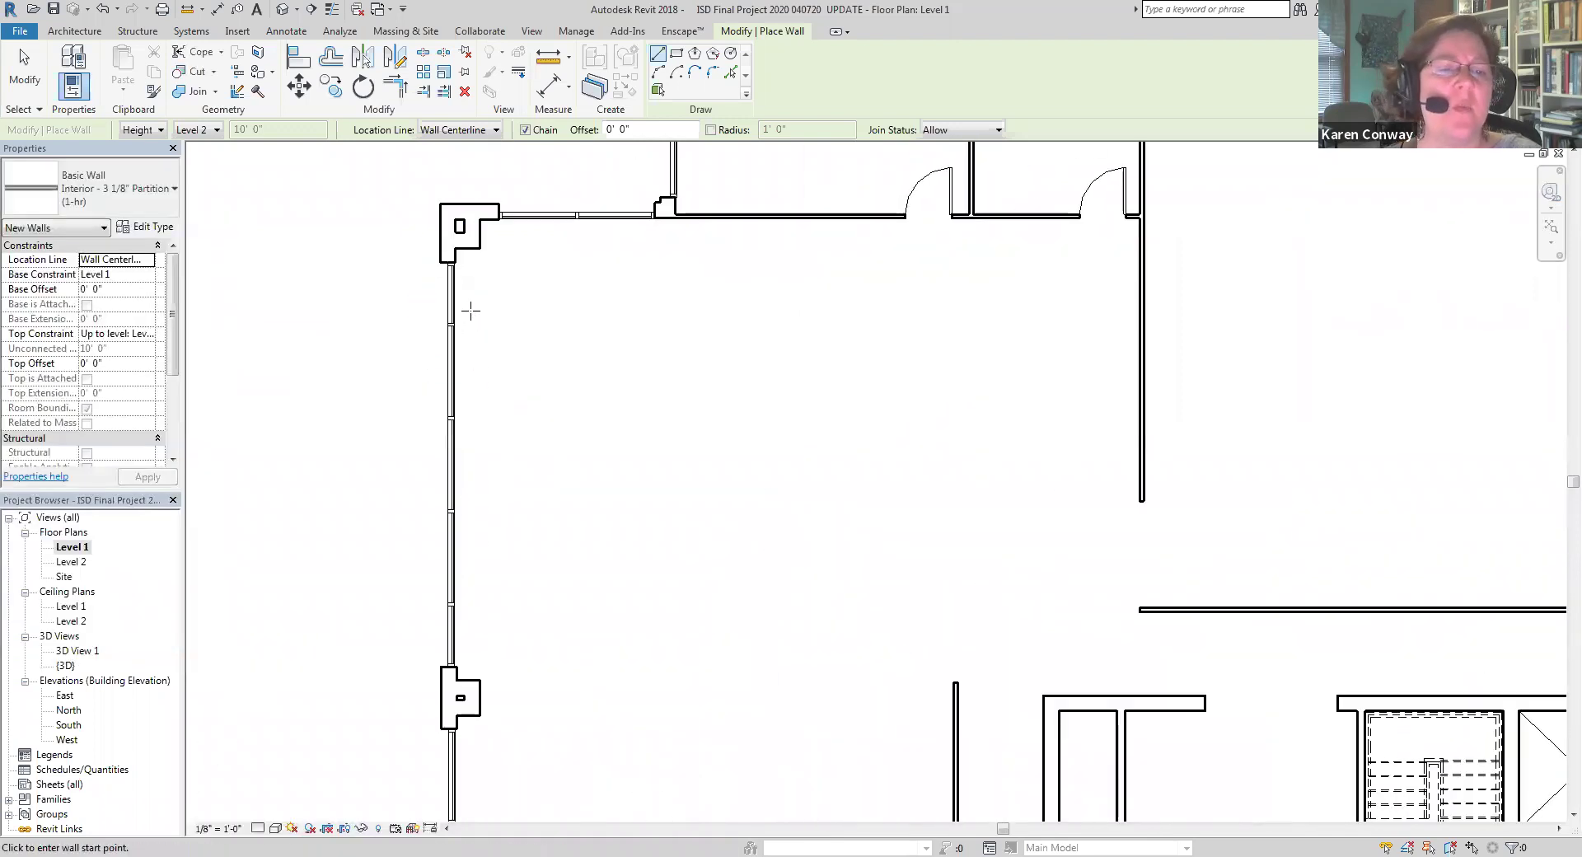
Set the new wall's location line to Wall Centerline
scroll(472, 309, "up", 3)
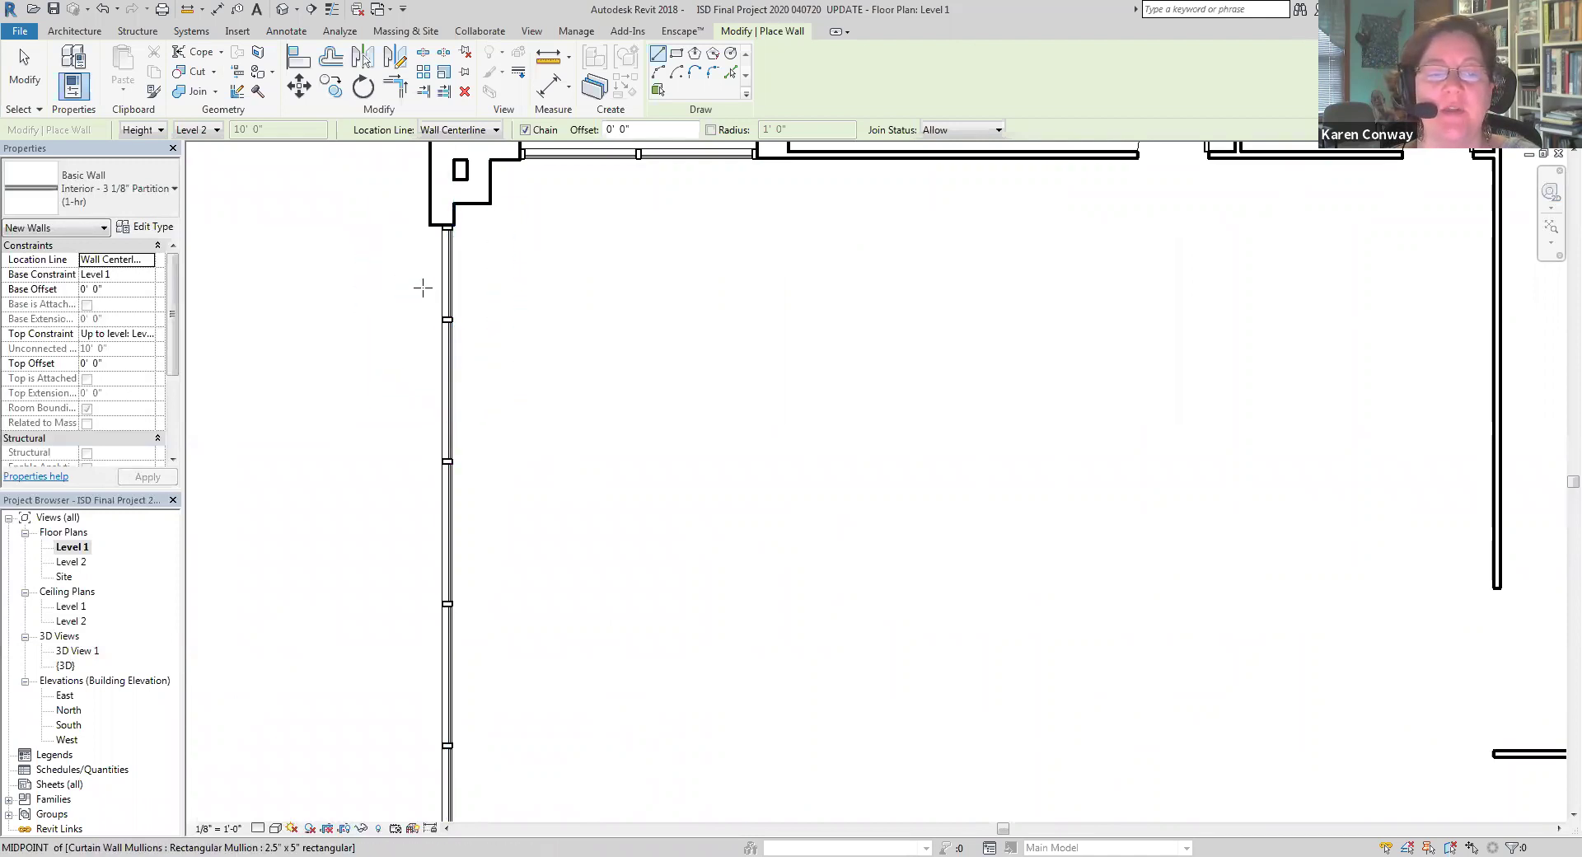
scroll(422, 288, "down", 1)
scroll(500, 530, "up", 1)
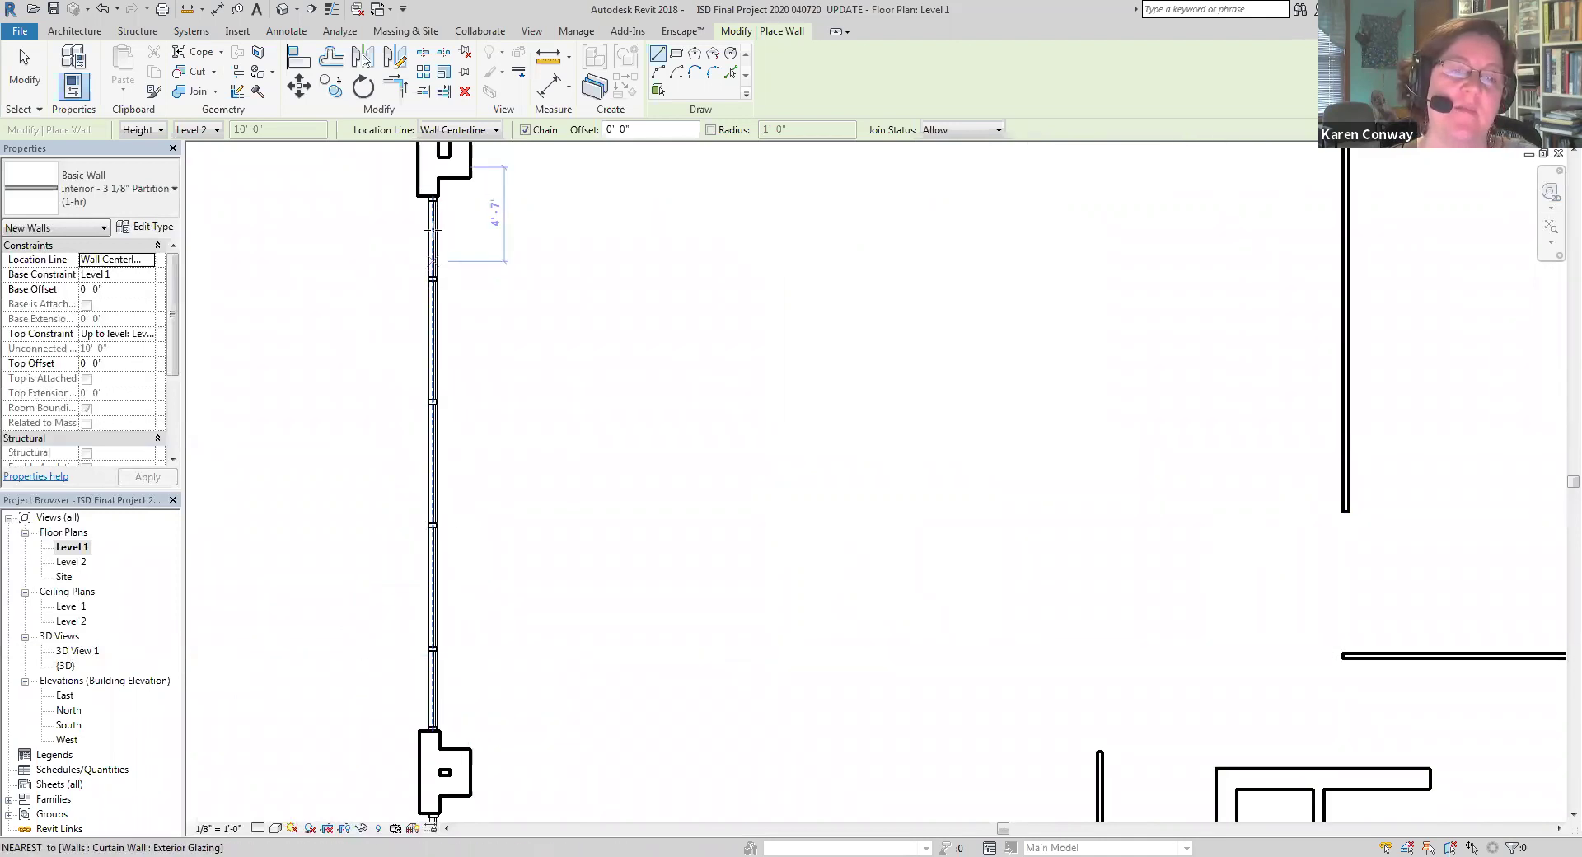
scroll(451, 494, "down", 2)
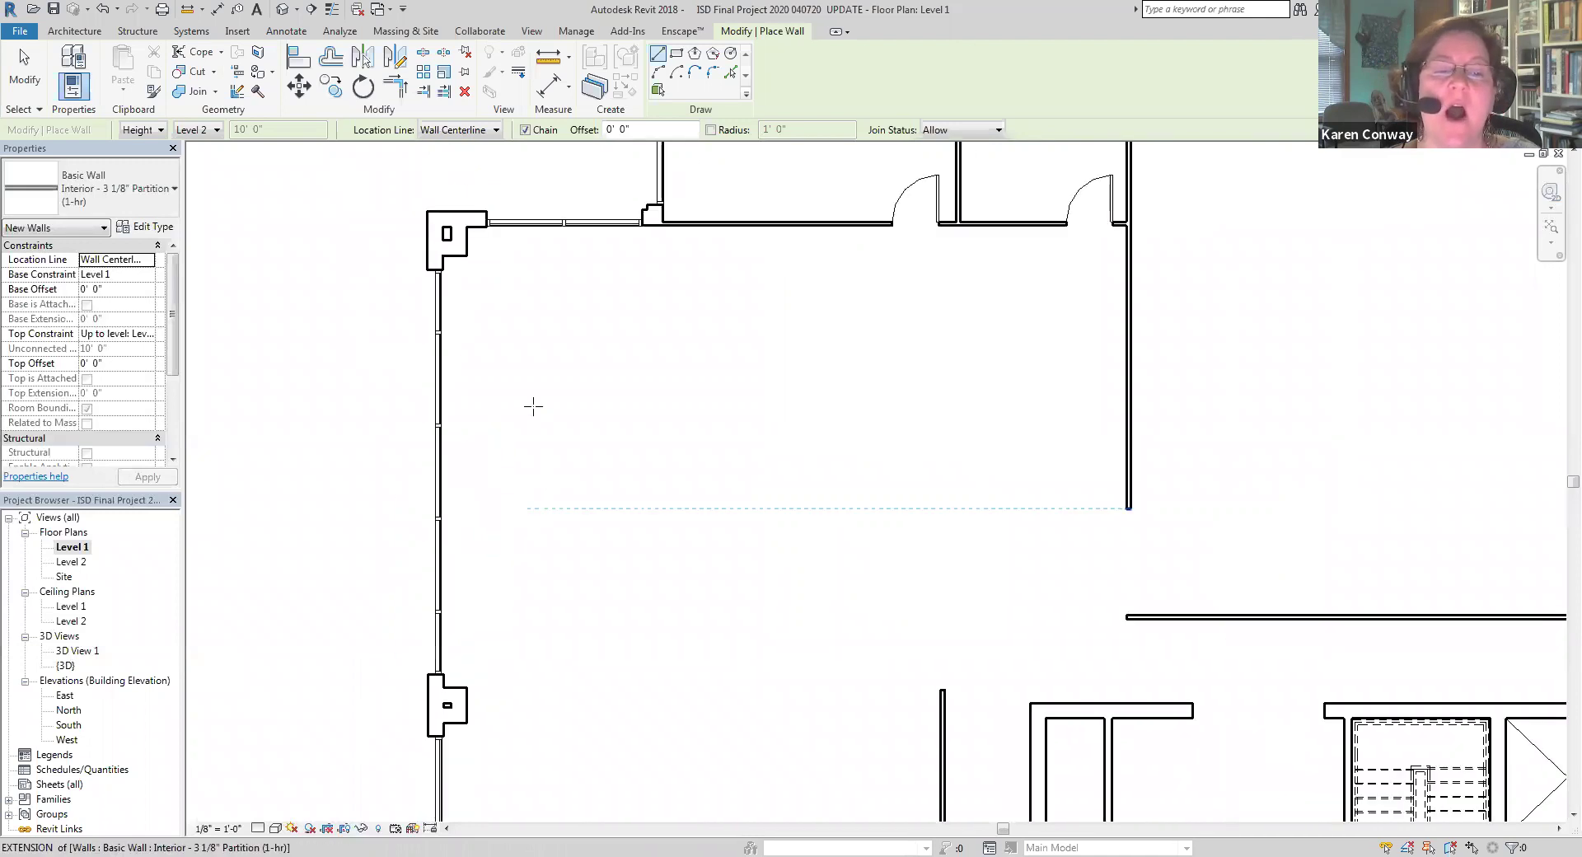
scroll(527, 412, "up", 1)
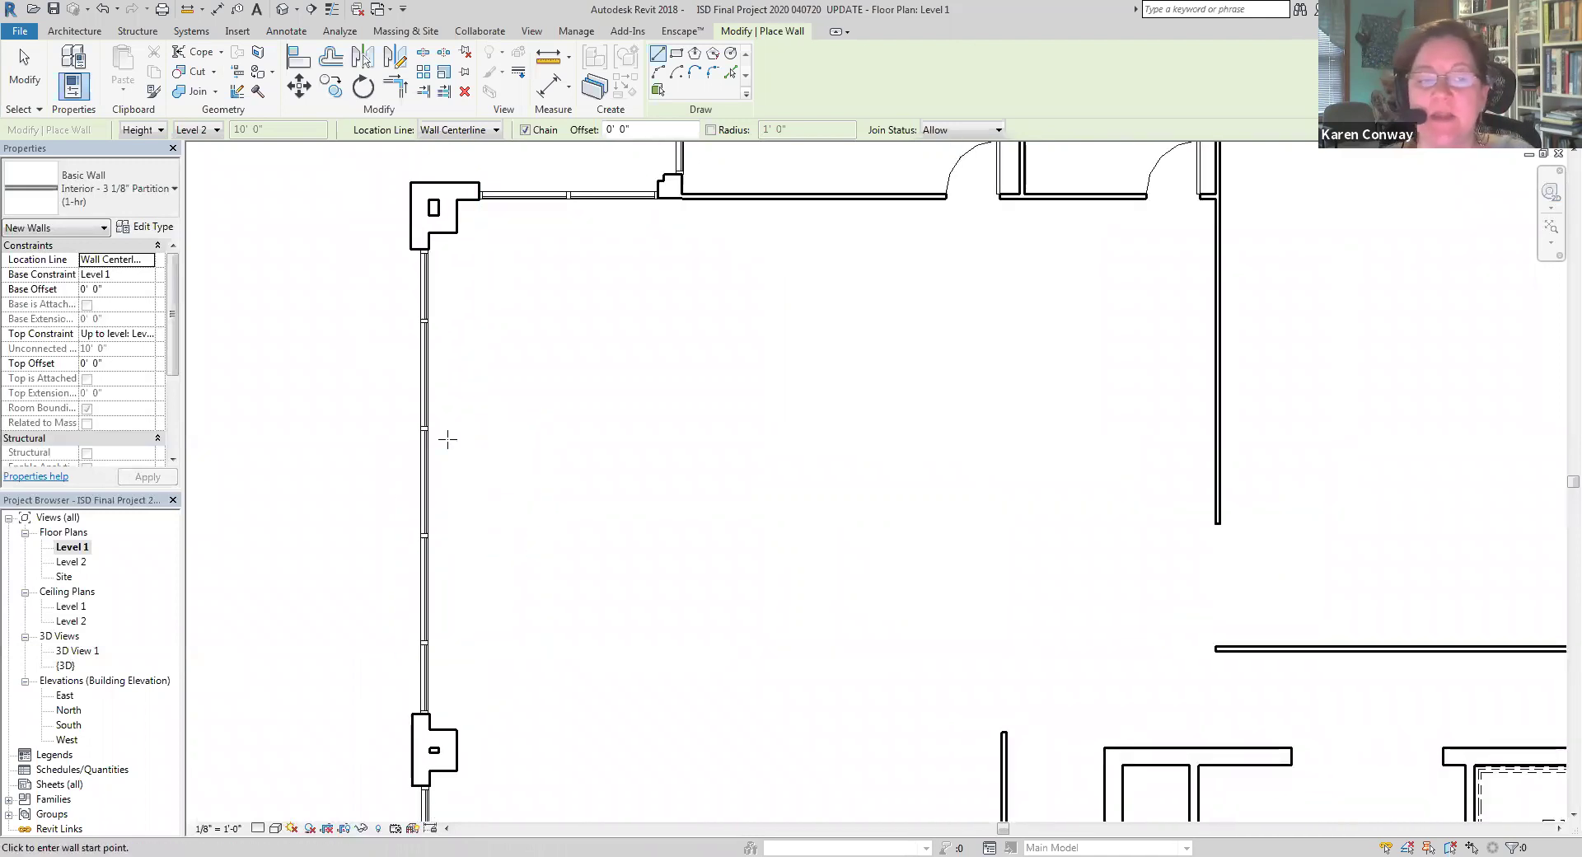
left_click(146, 260)
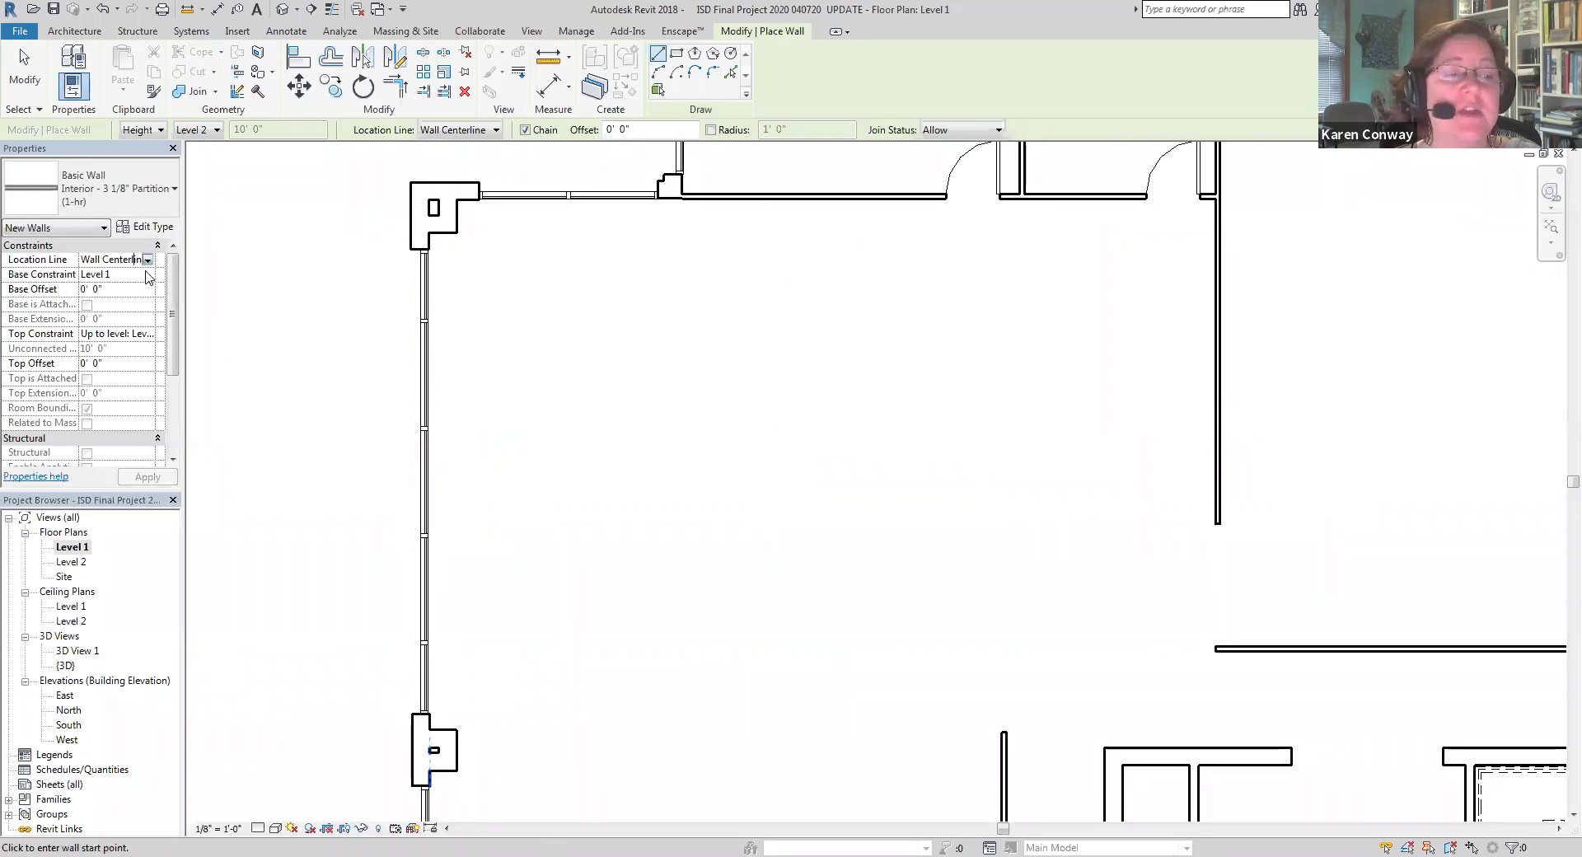
left_click(148, 261)
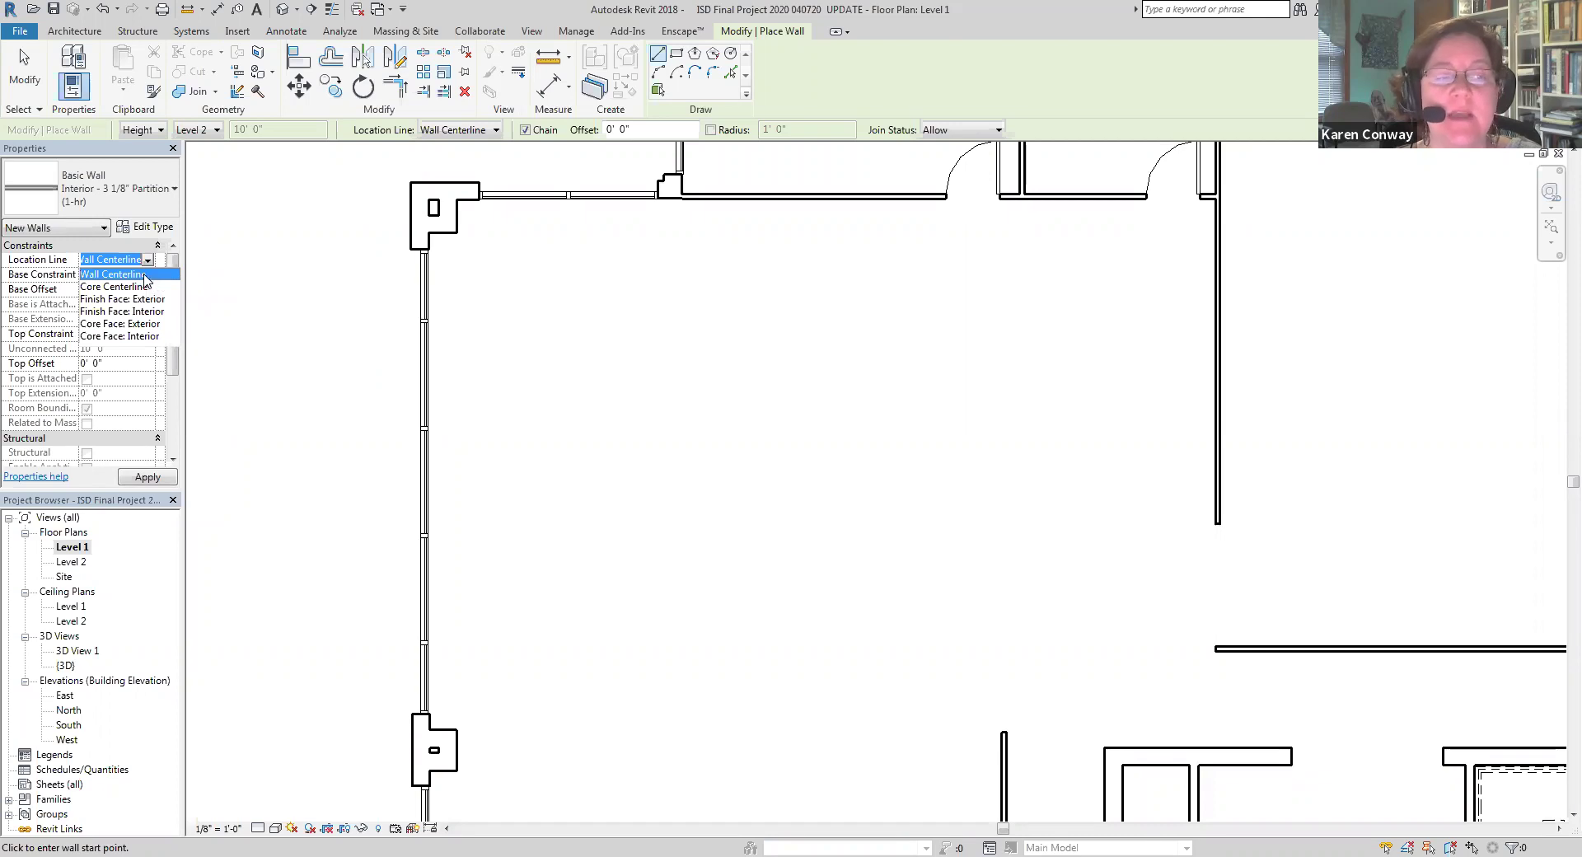
left_click(146, 272)
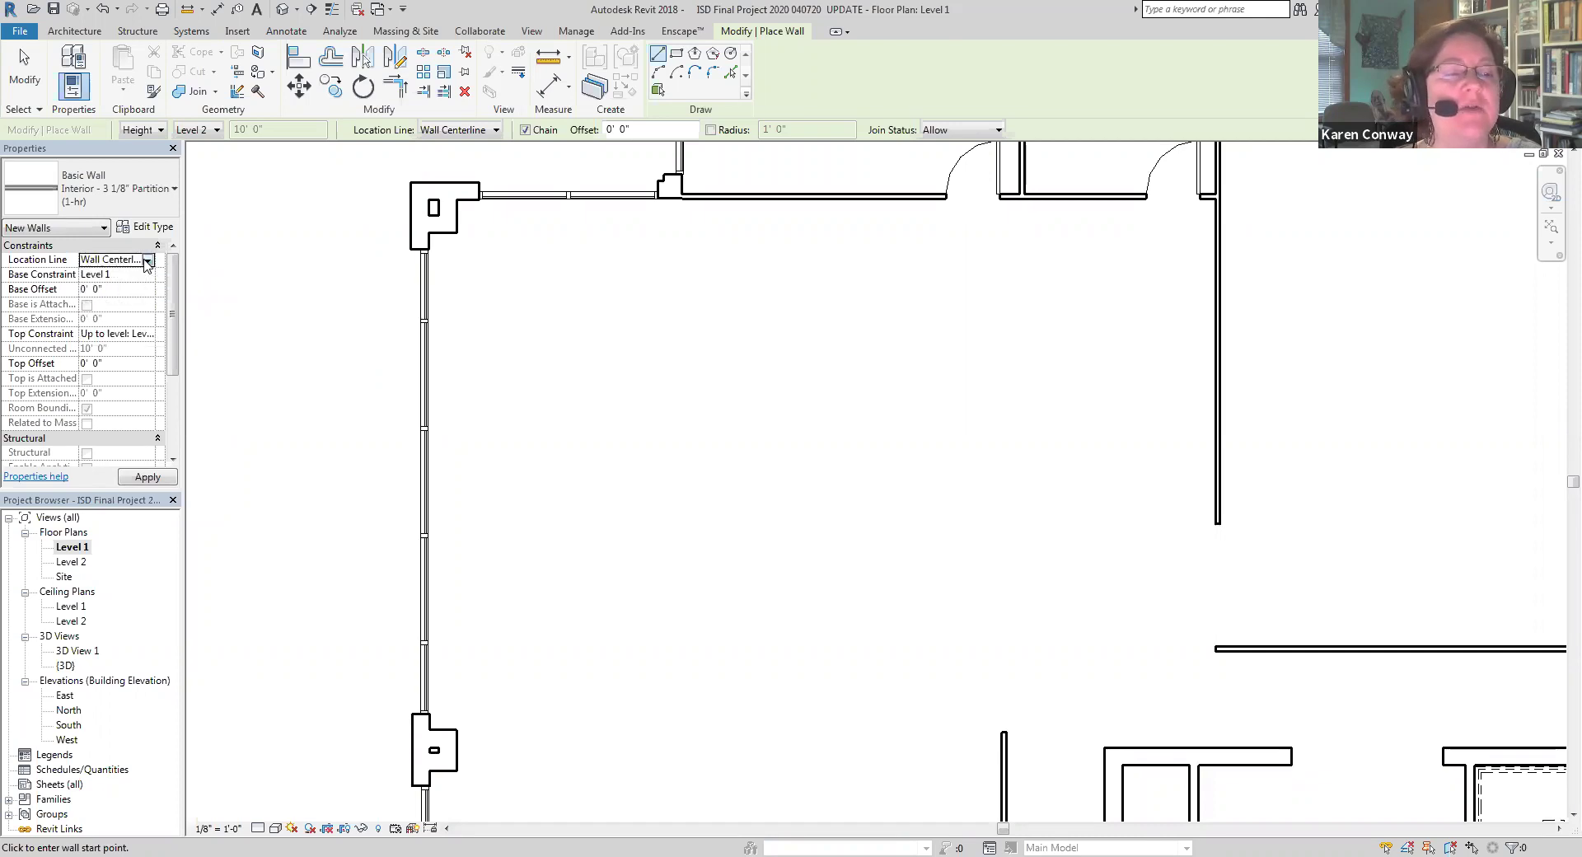
left_click(147, 261)
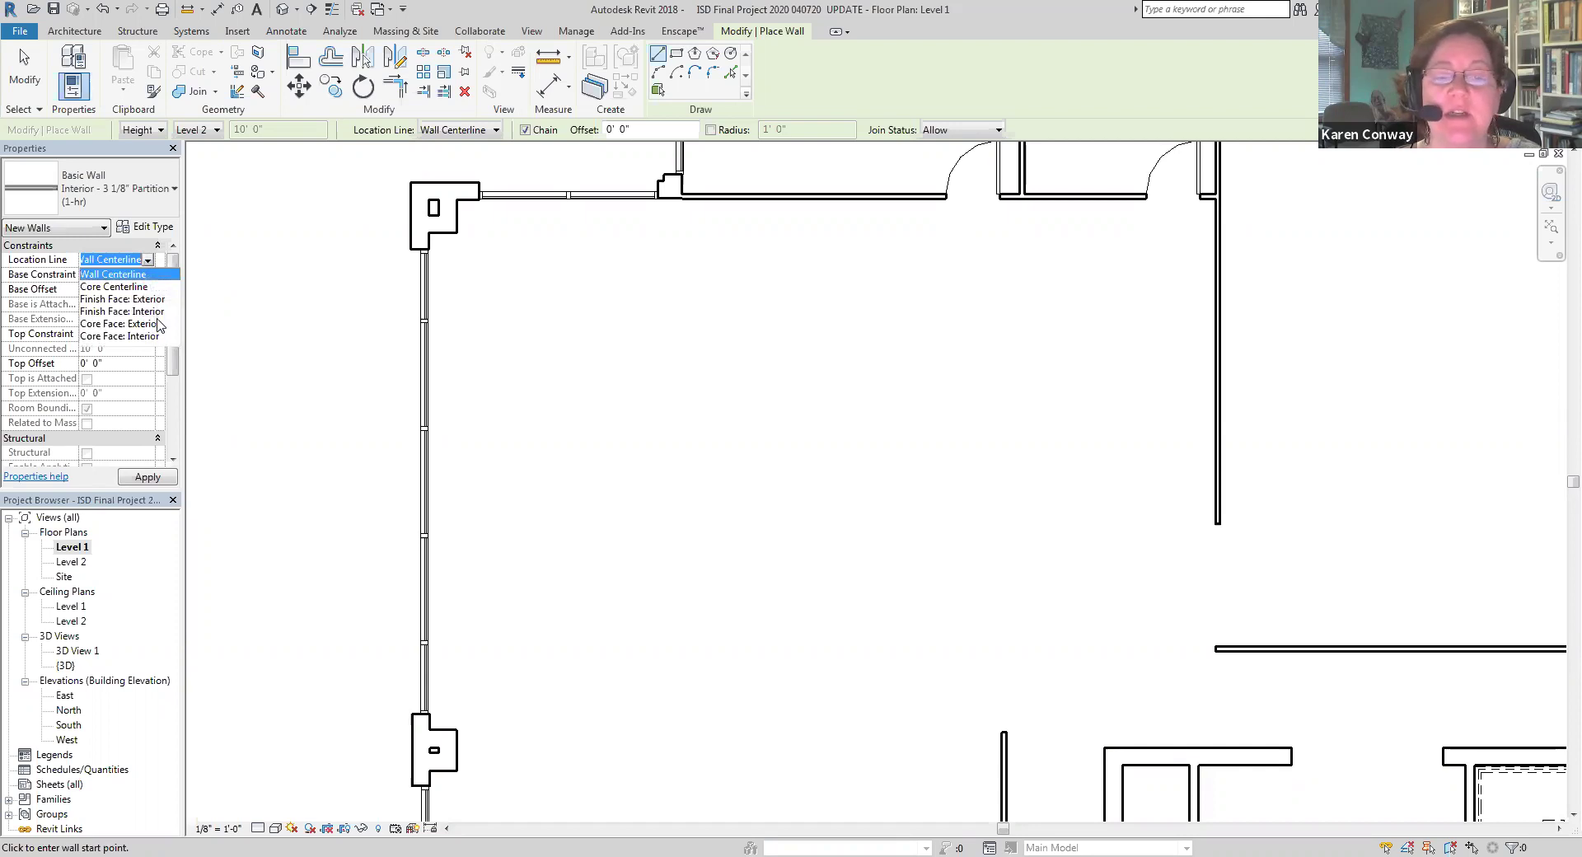
left_click(153, 275)
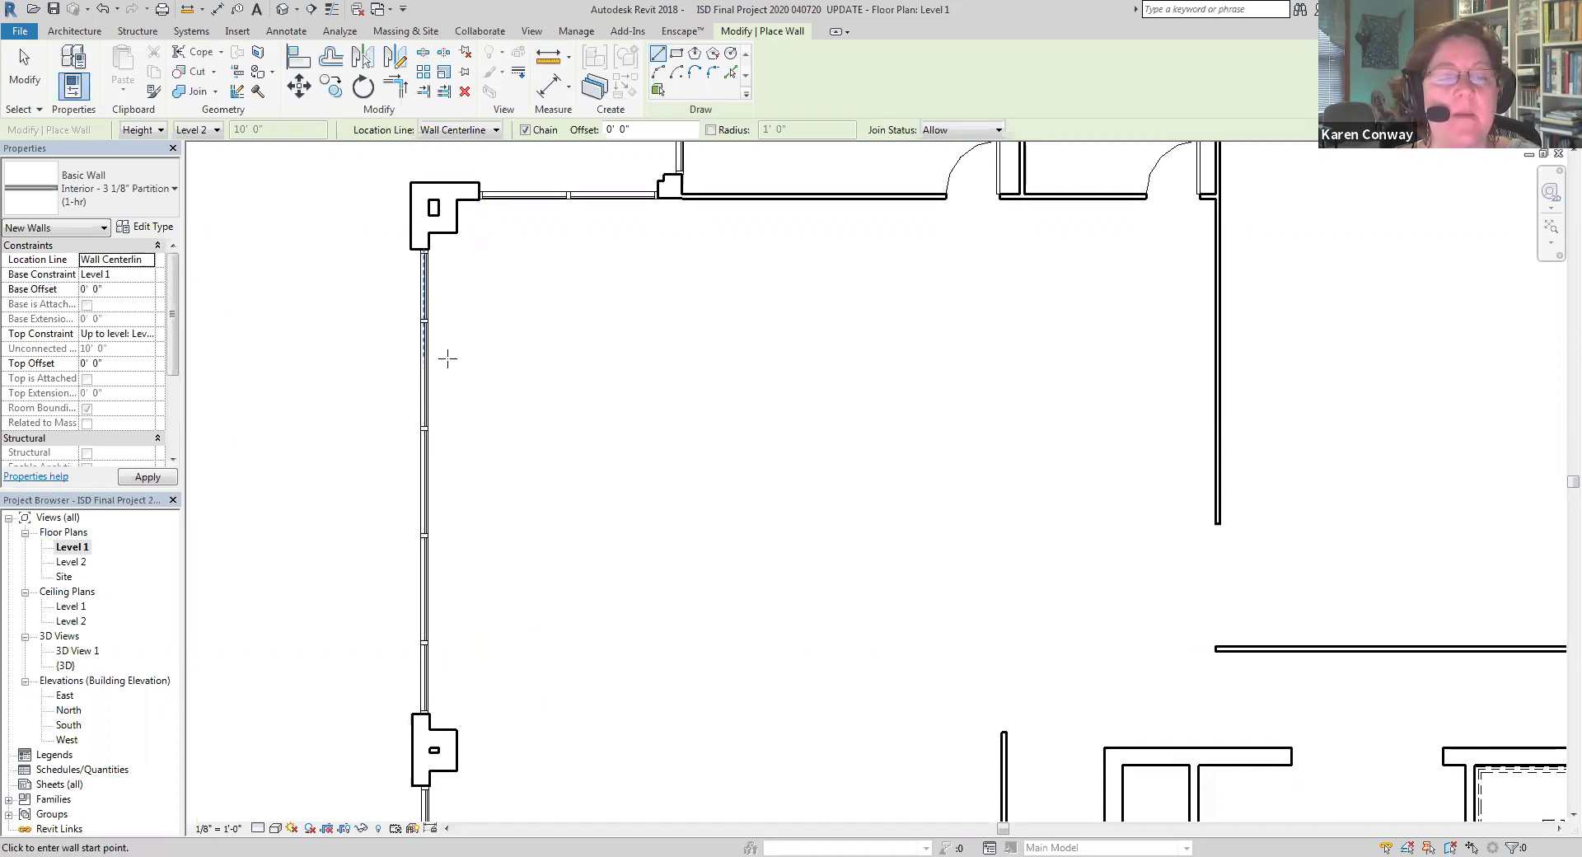
Draw a horizontal partition from the midpoint of a mullion on the northwest curtain wall, ending in line with the curtain wall of the adjacent corner office
scroll(445, 363, "up", 1)
scroll(442, 421, "down", 2)
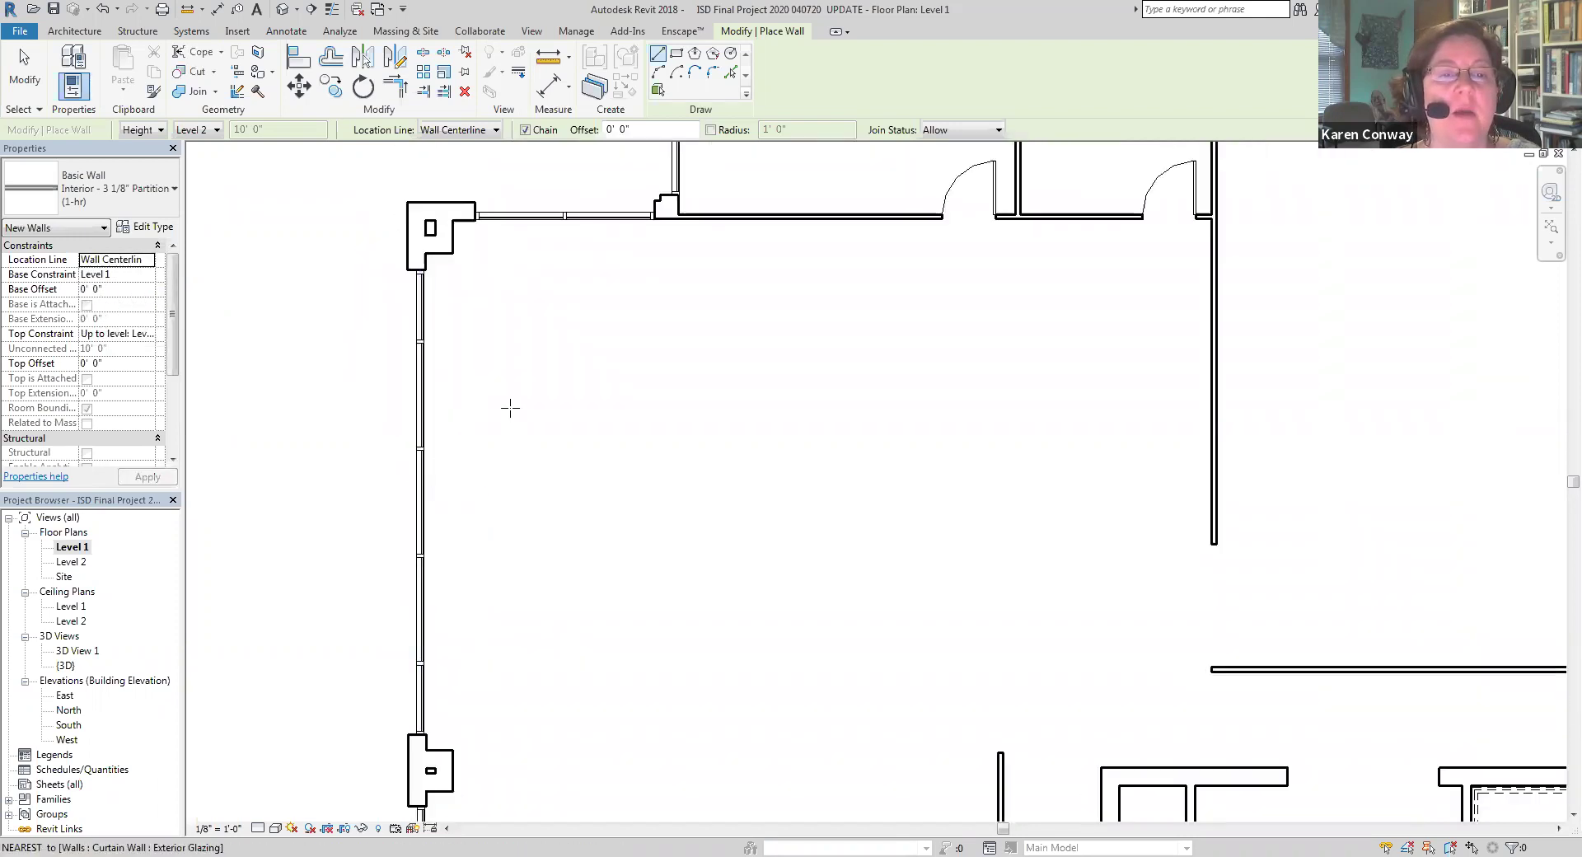
scroll(495, 433, "up", 1)
scroll(421, 493, "down", 1)
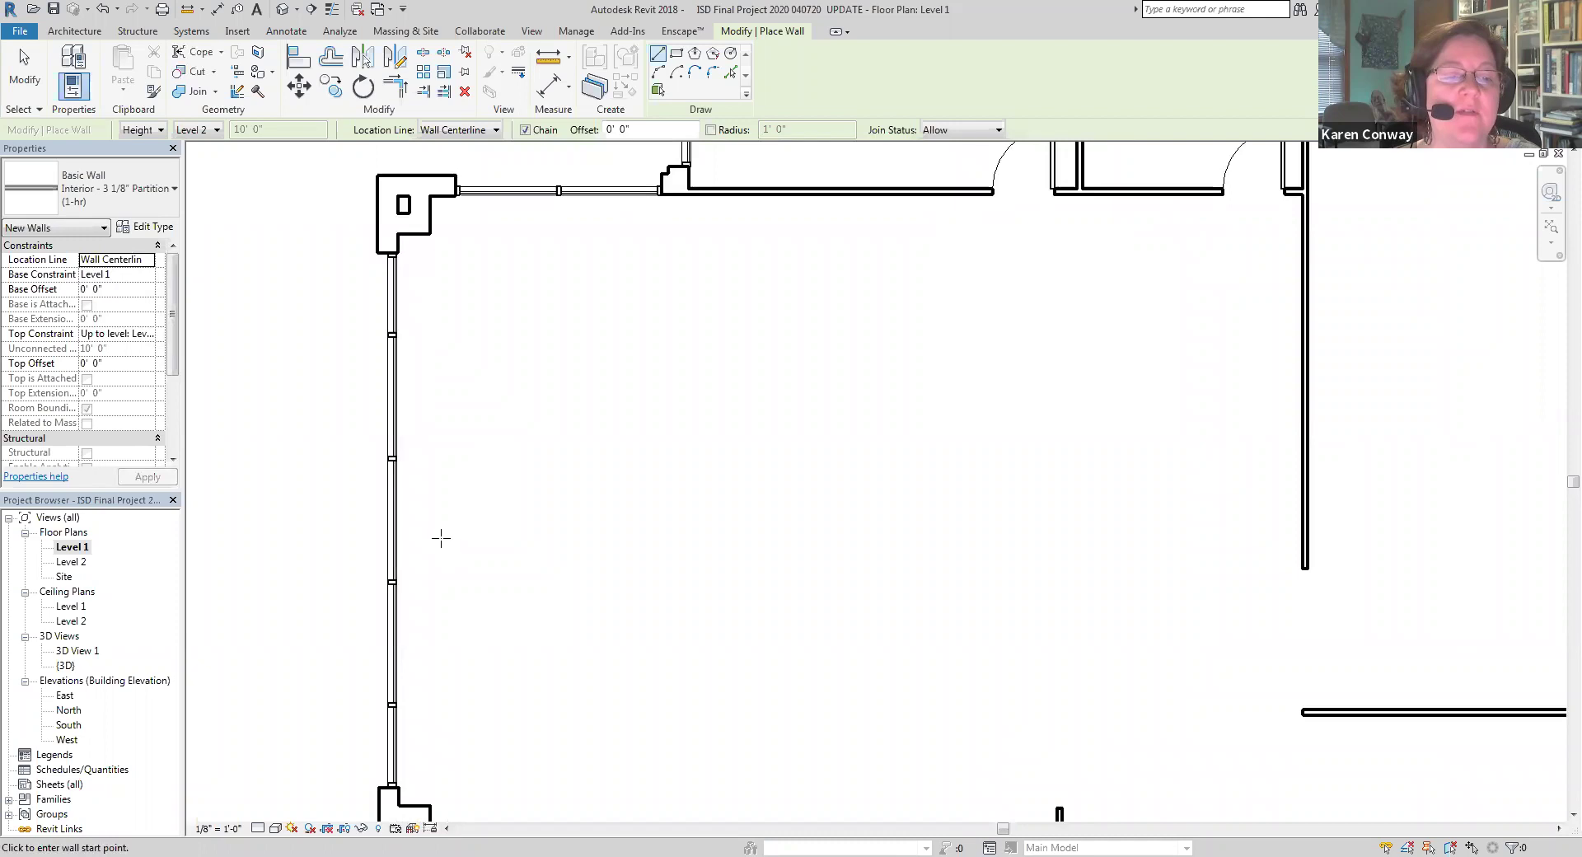
scroll(428, 536, "up", 1)
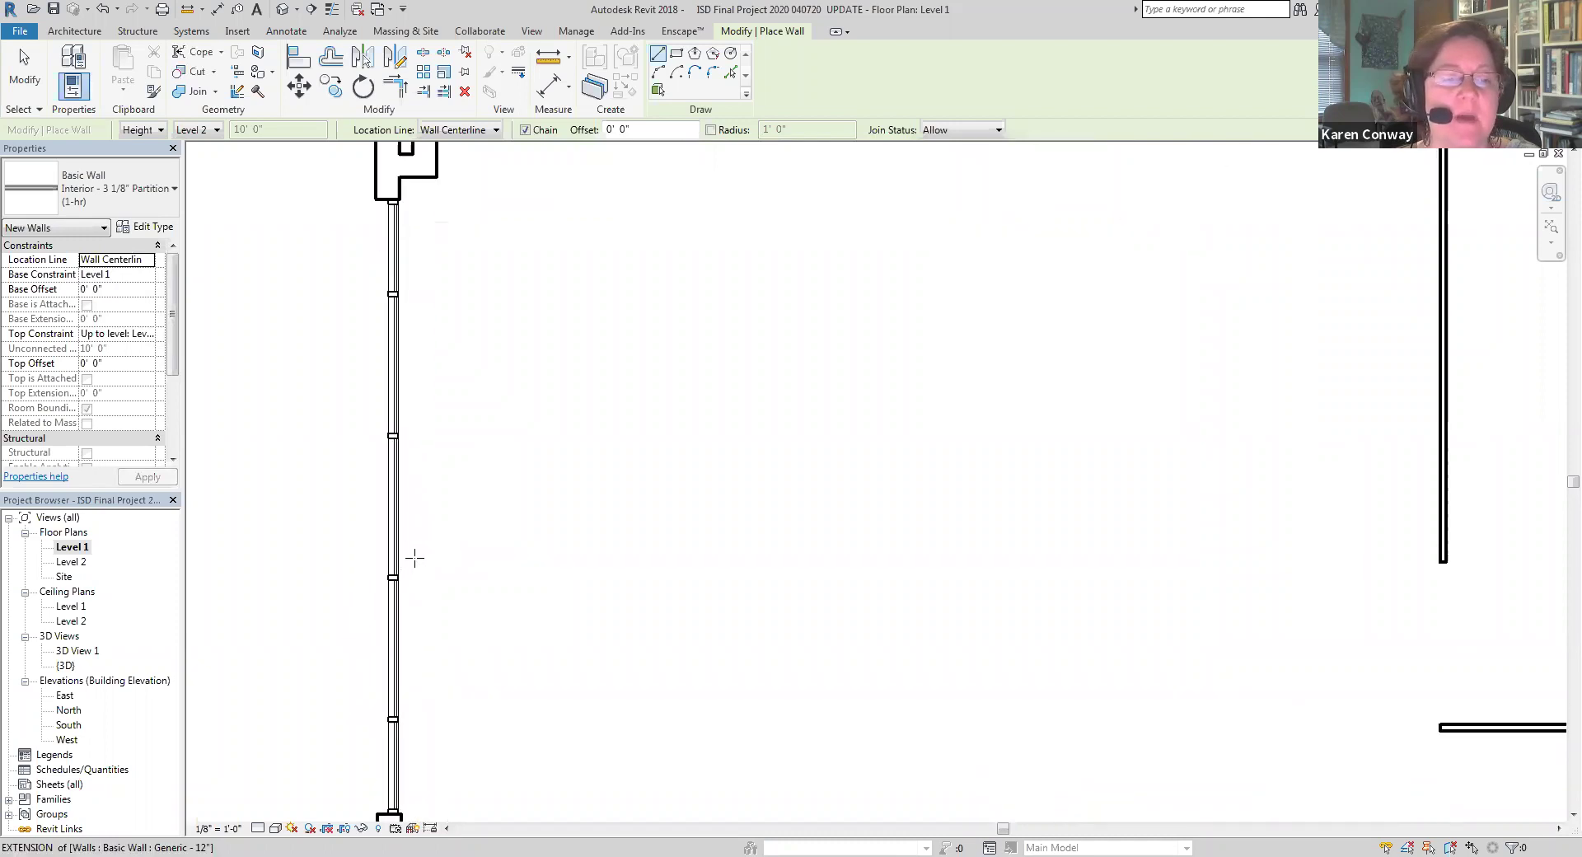
scroll(399, 577, "up", 3)
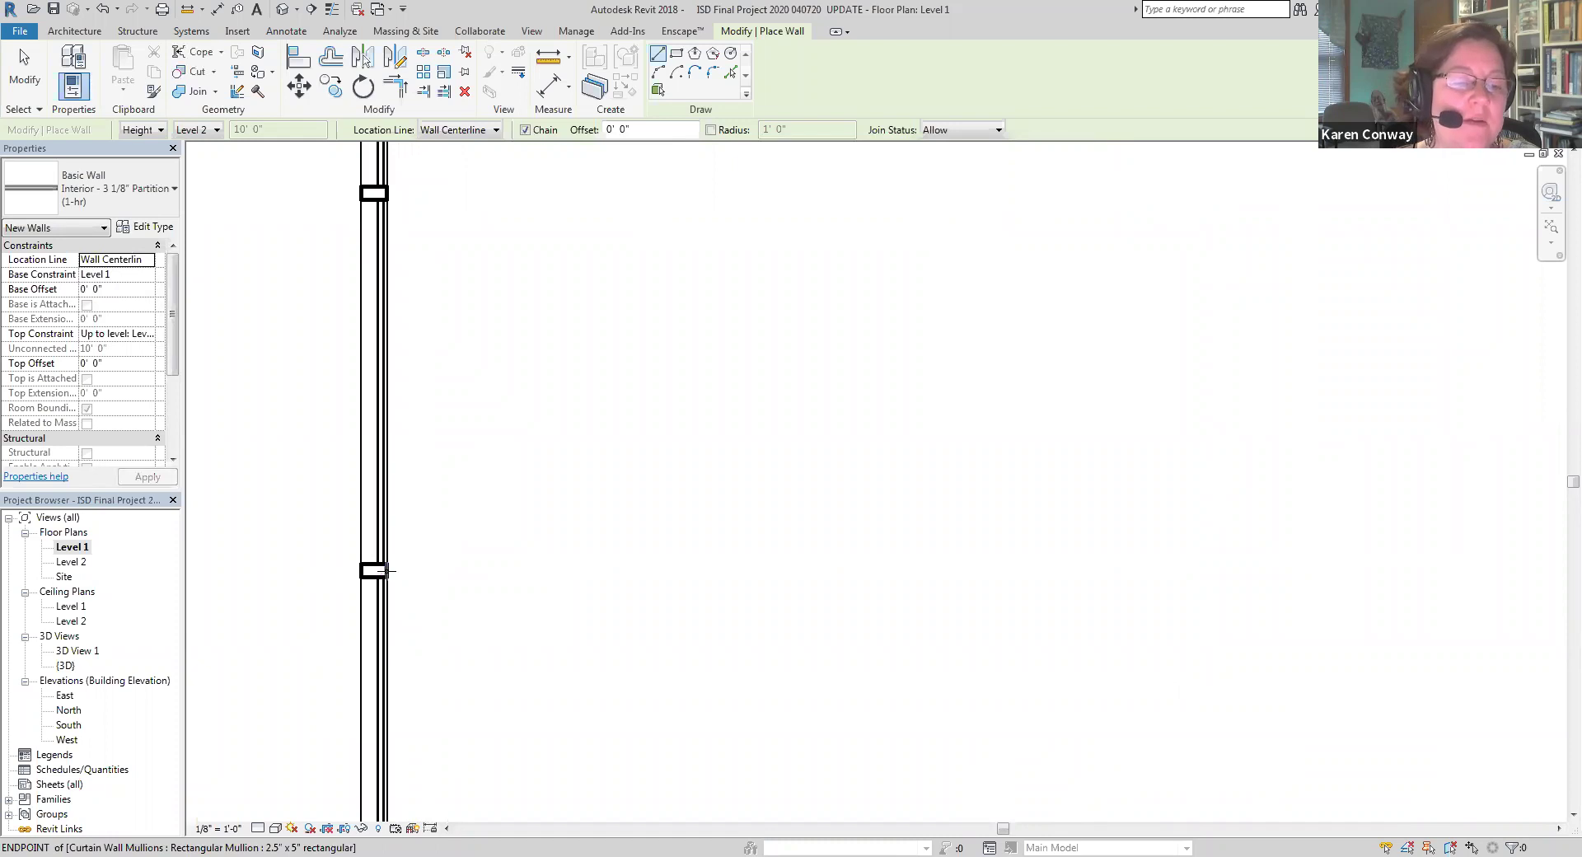
left_click(386, 570)
key("Escape")
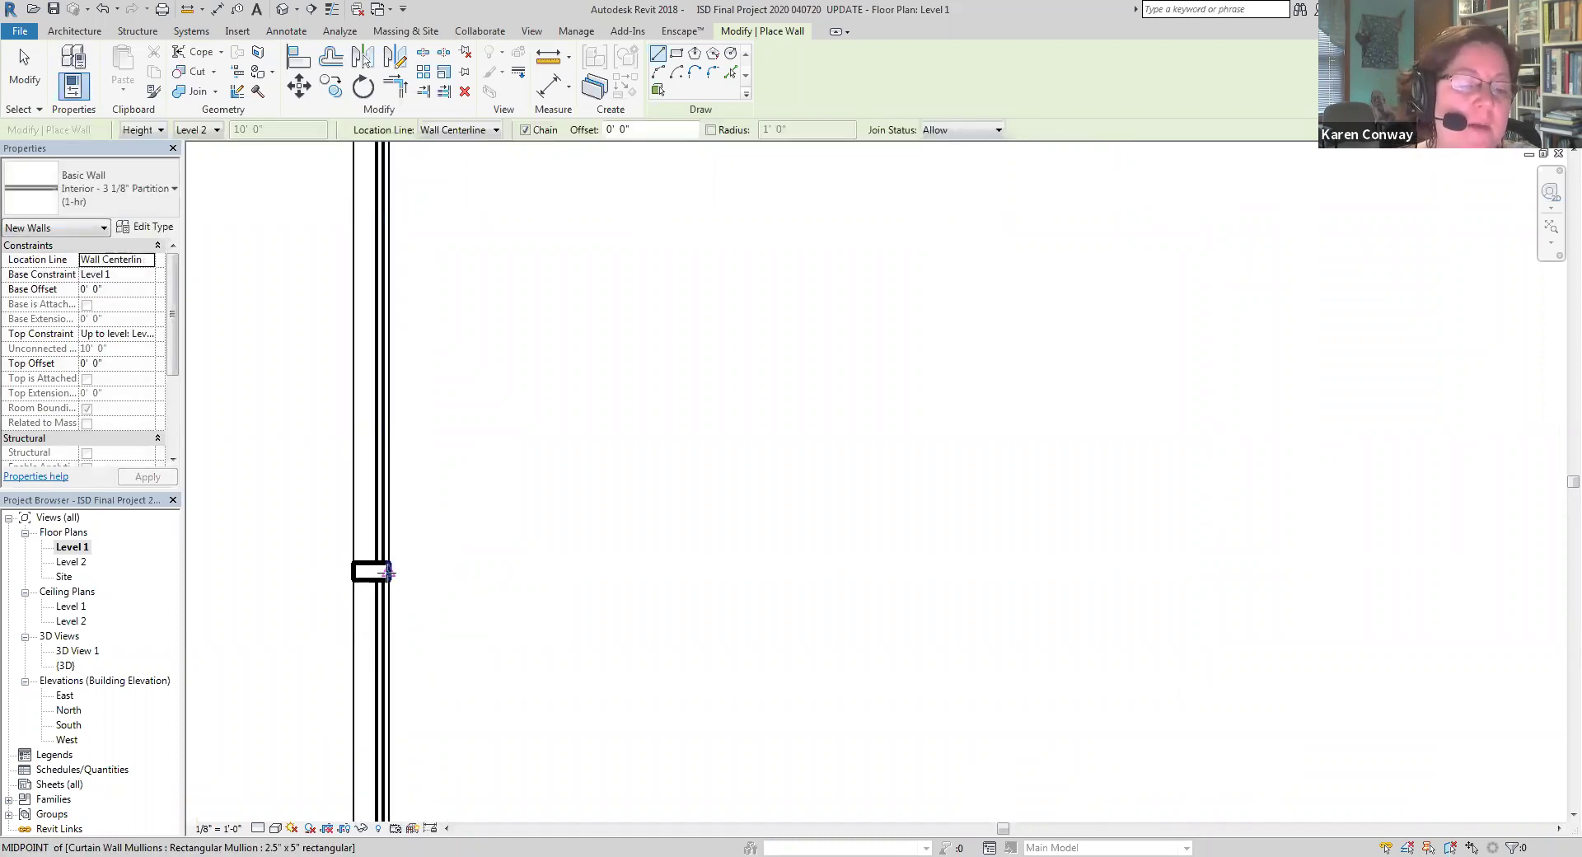
left_click(389, 570)
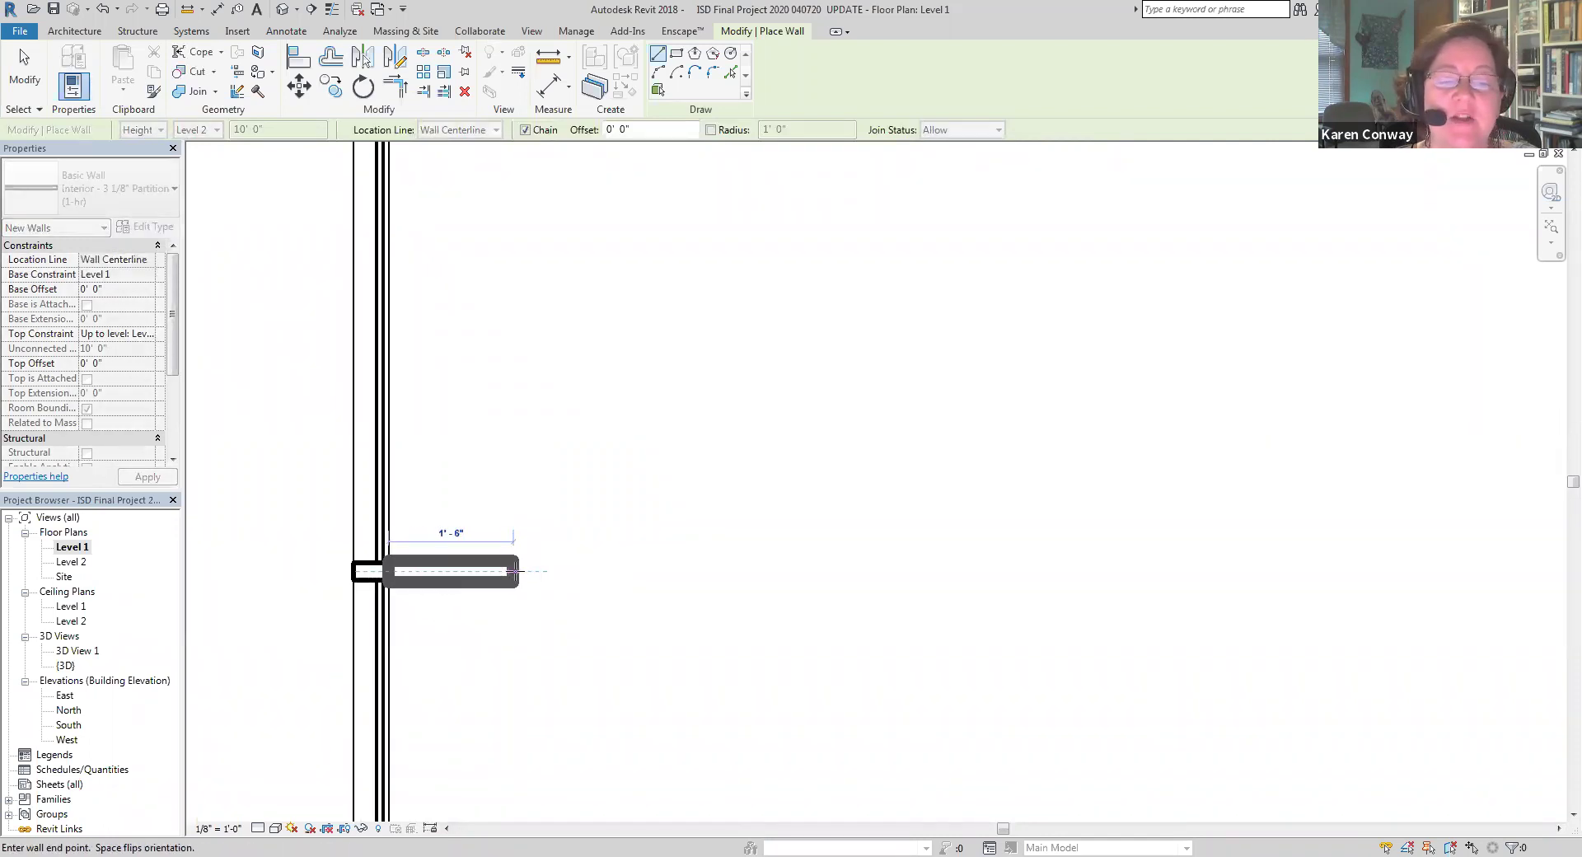
scroll(511, 571, "down", 3)
scroll(516, 570, "down", 4)
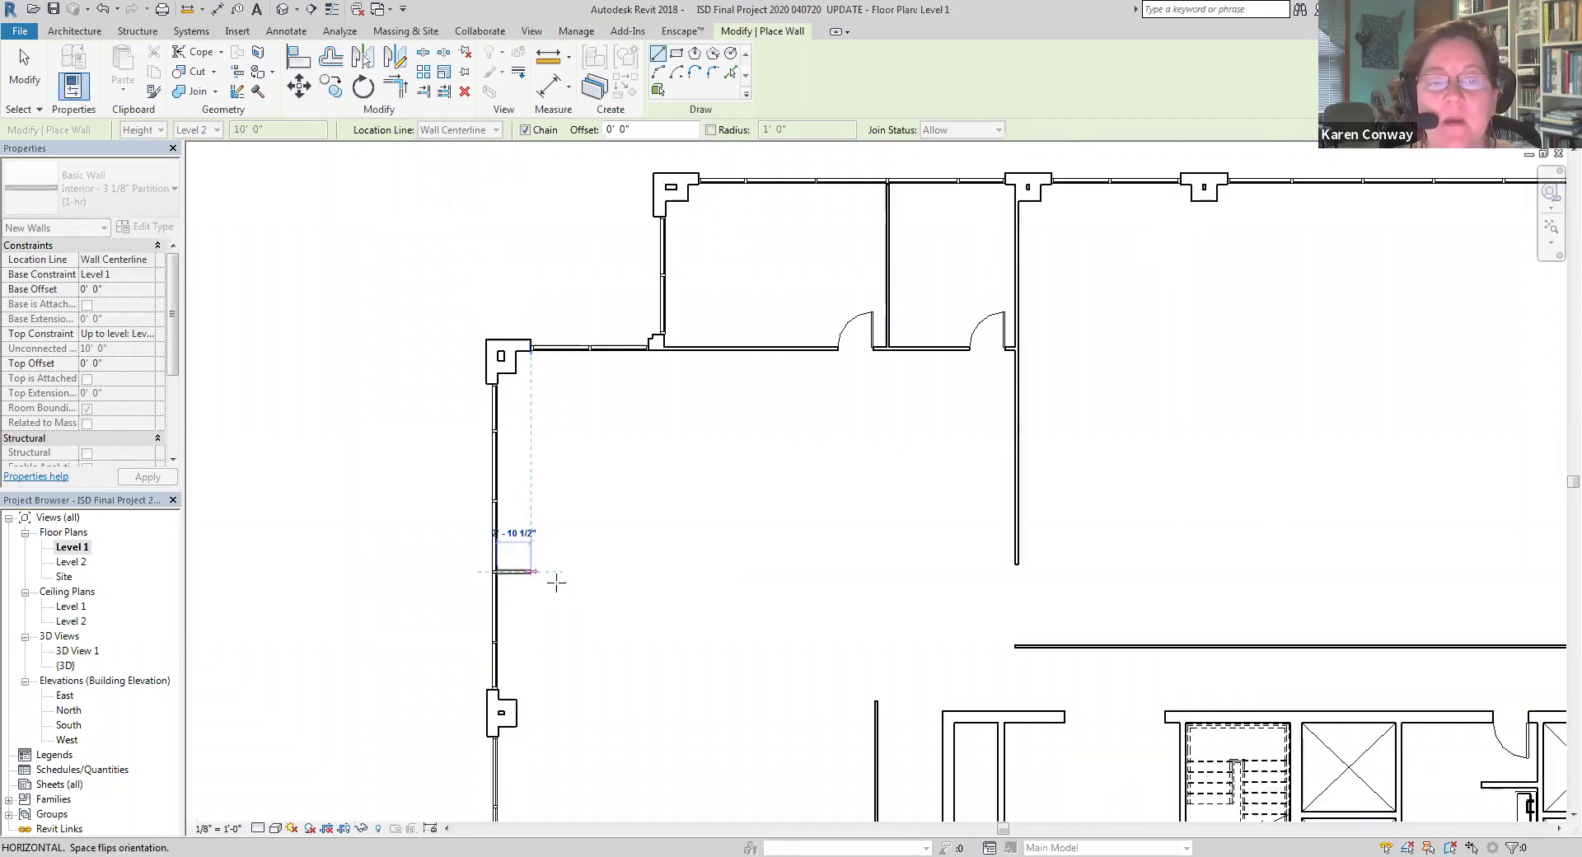
left_click(661, 571)
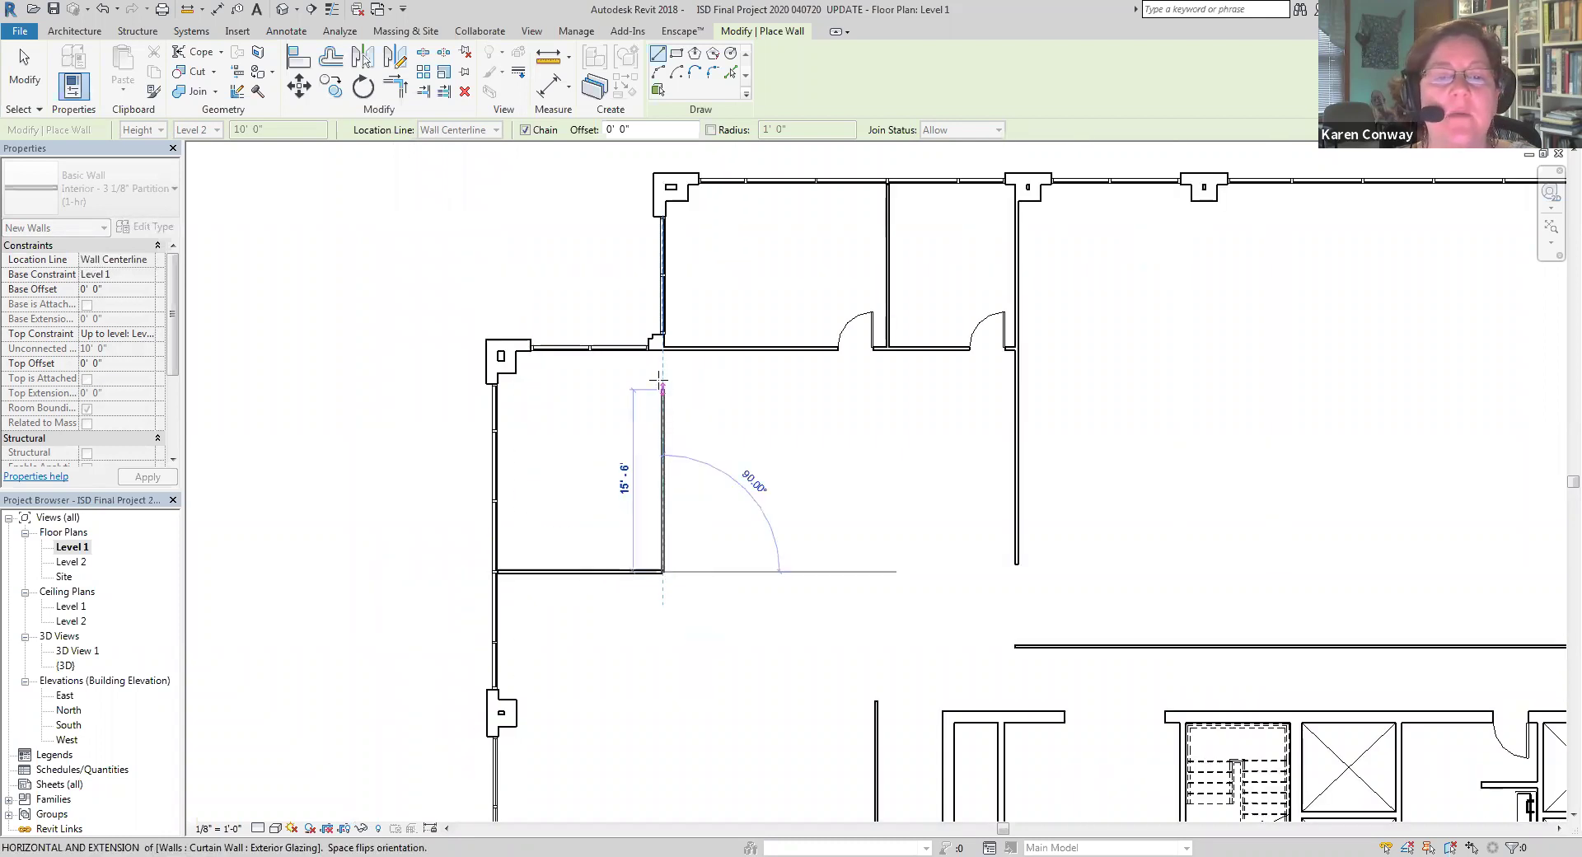
Continue the partition vertically about 18' 11" up to the existing office wall beside the column, closing off the corner room
scroll(669, 334, "up", 5)
scroll(672, 319, "up", 5)
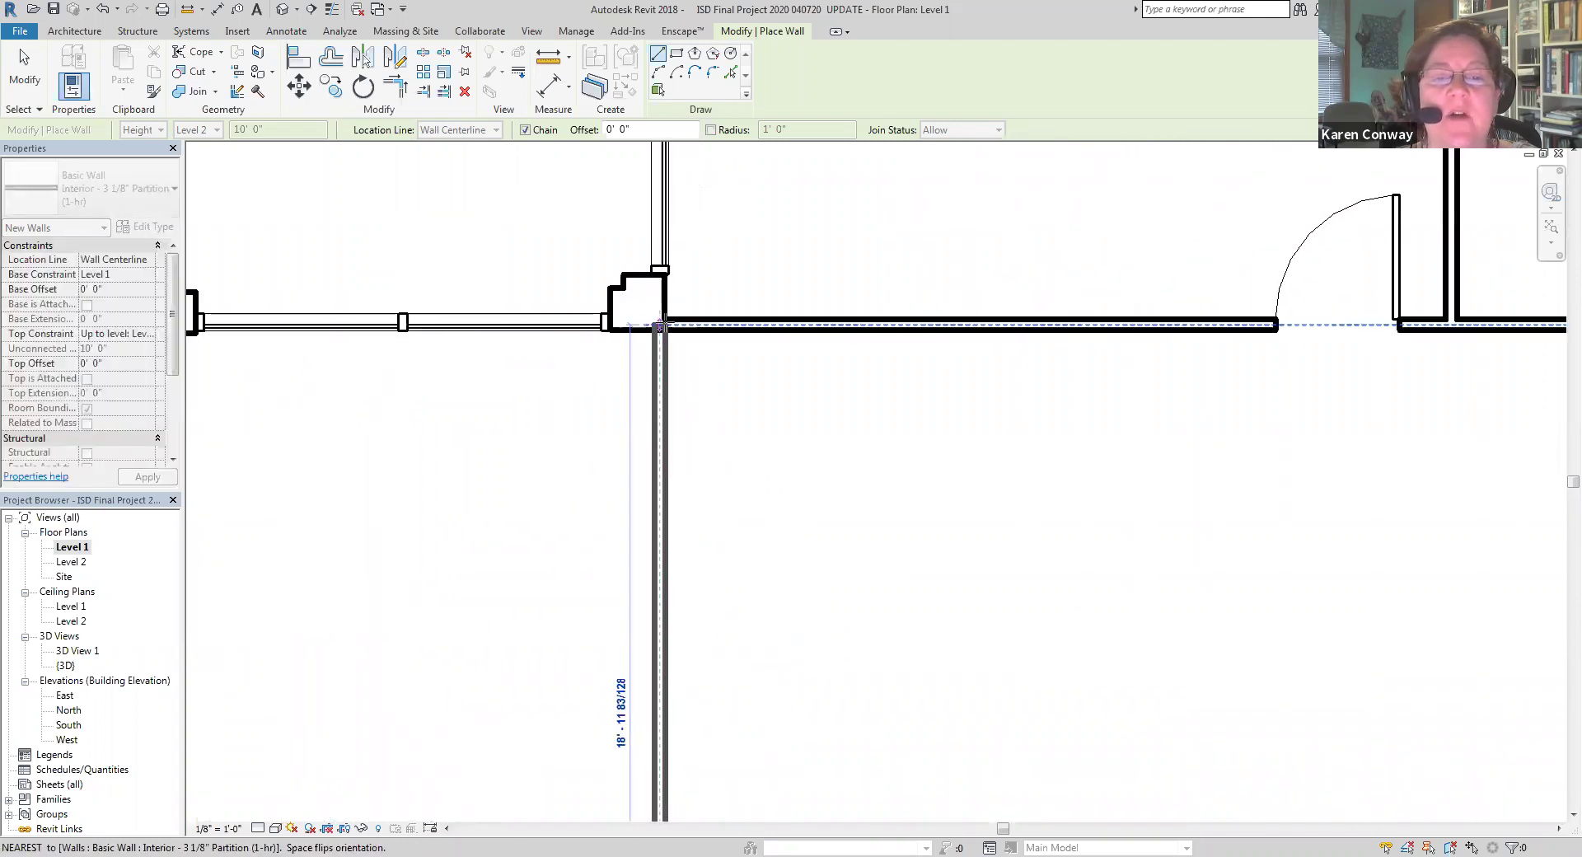
left_click(662, 313)
key("Escape")
scroll(795, 403, "down", 4)
scroll(671, 651, "down", 3)
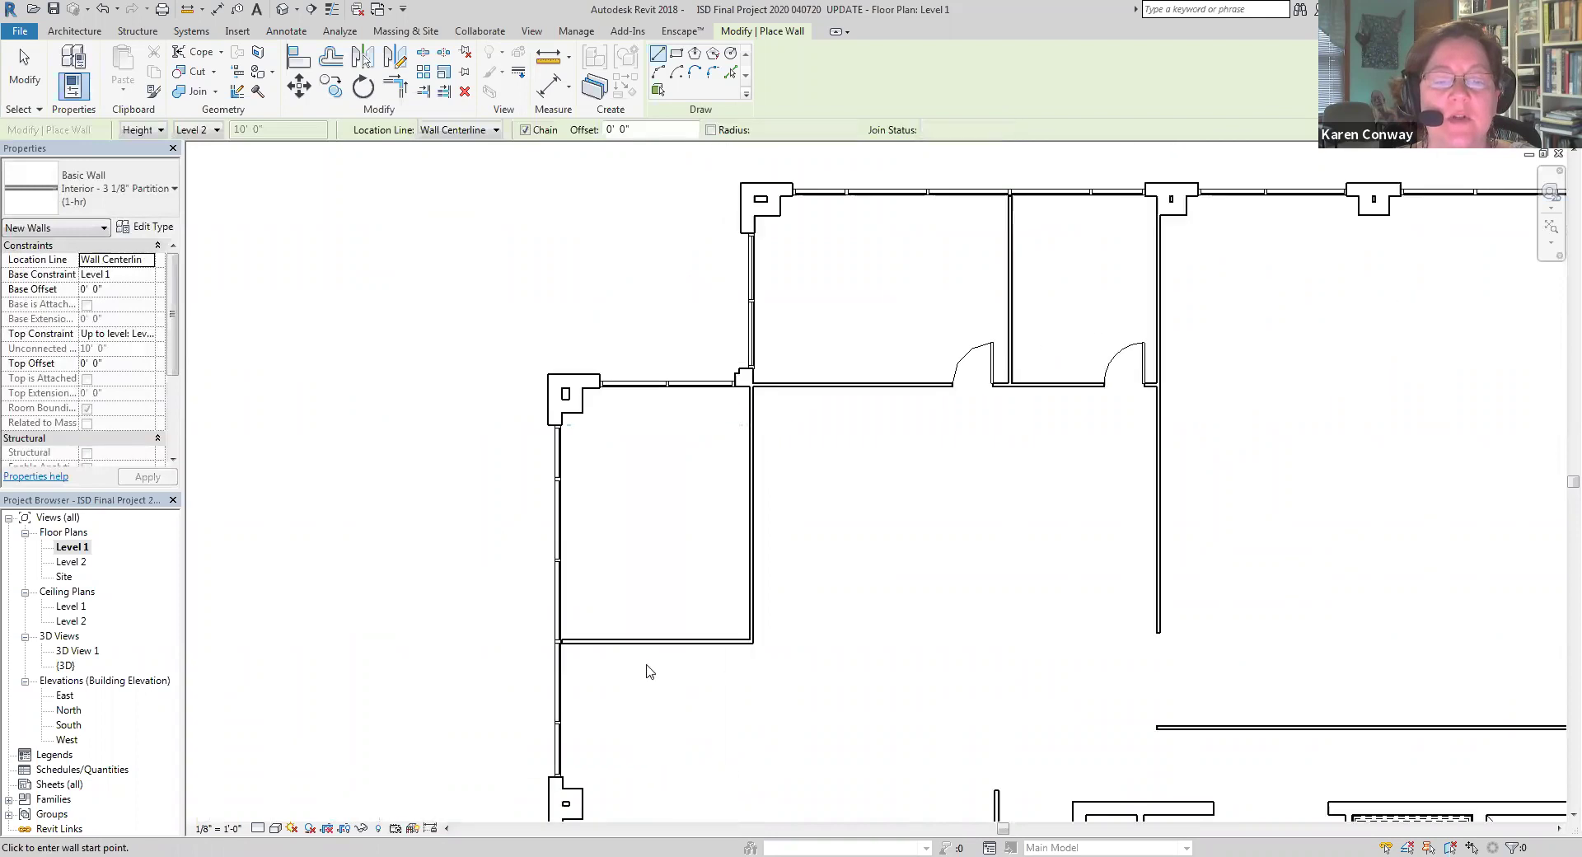
key("Escape")
Select the new horizontal partition and inspect how its end meets the curtain wall mullion
scroll(621, 646, "up", 10)
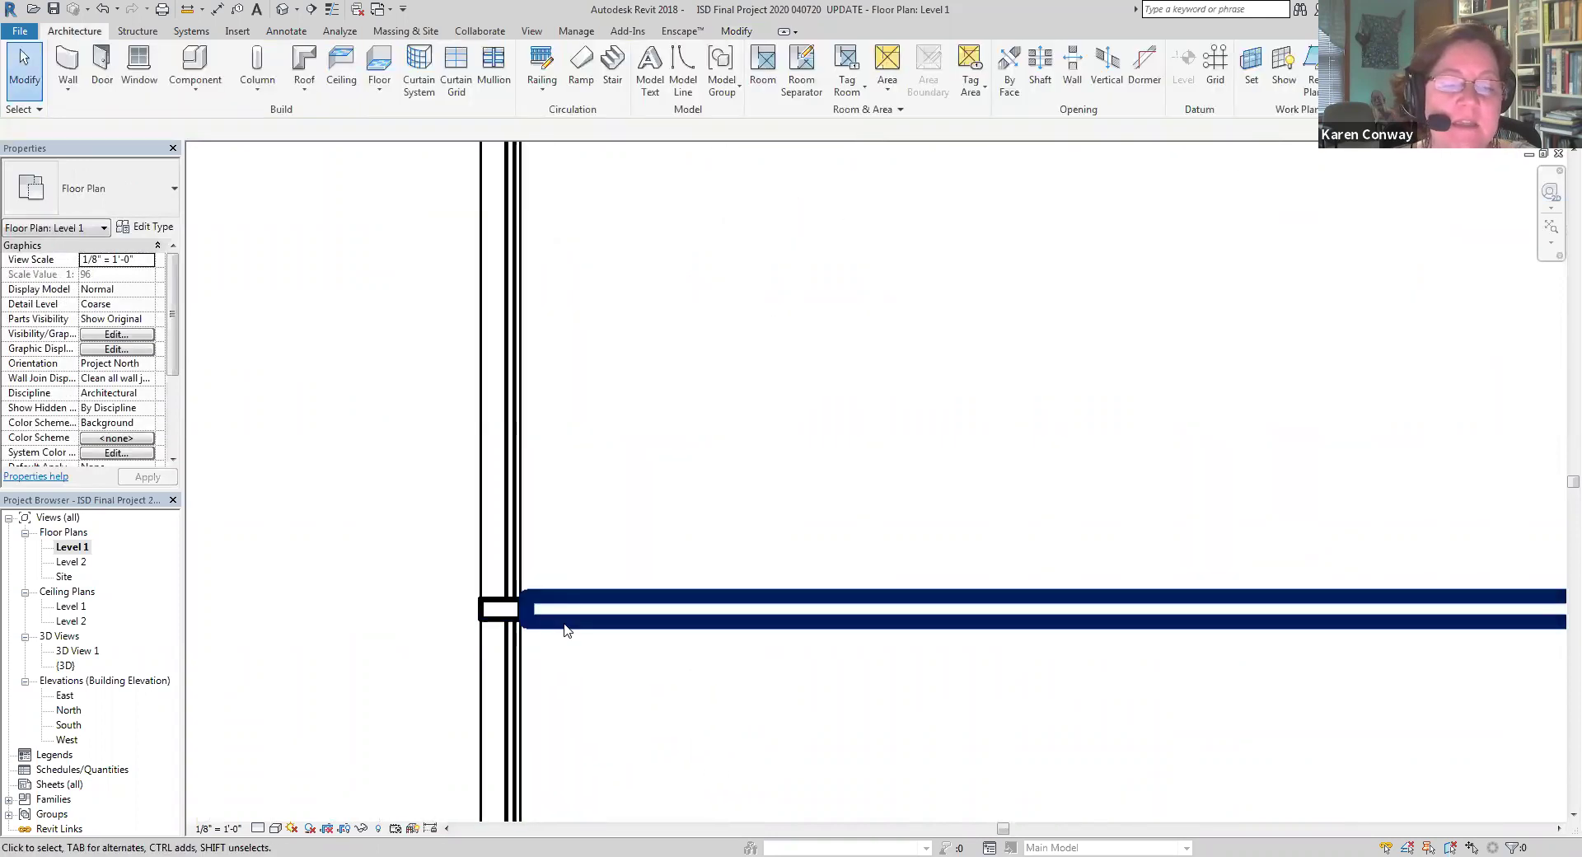
left_click(540, 626)
left_click_drag(478, 610, 481, 611)
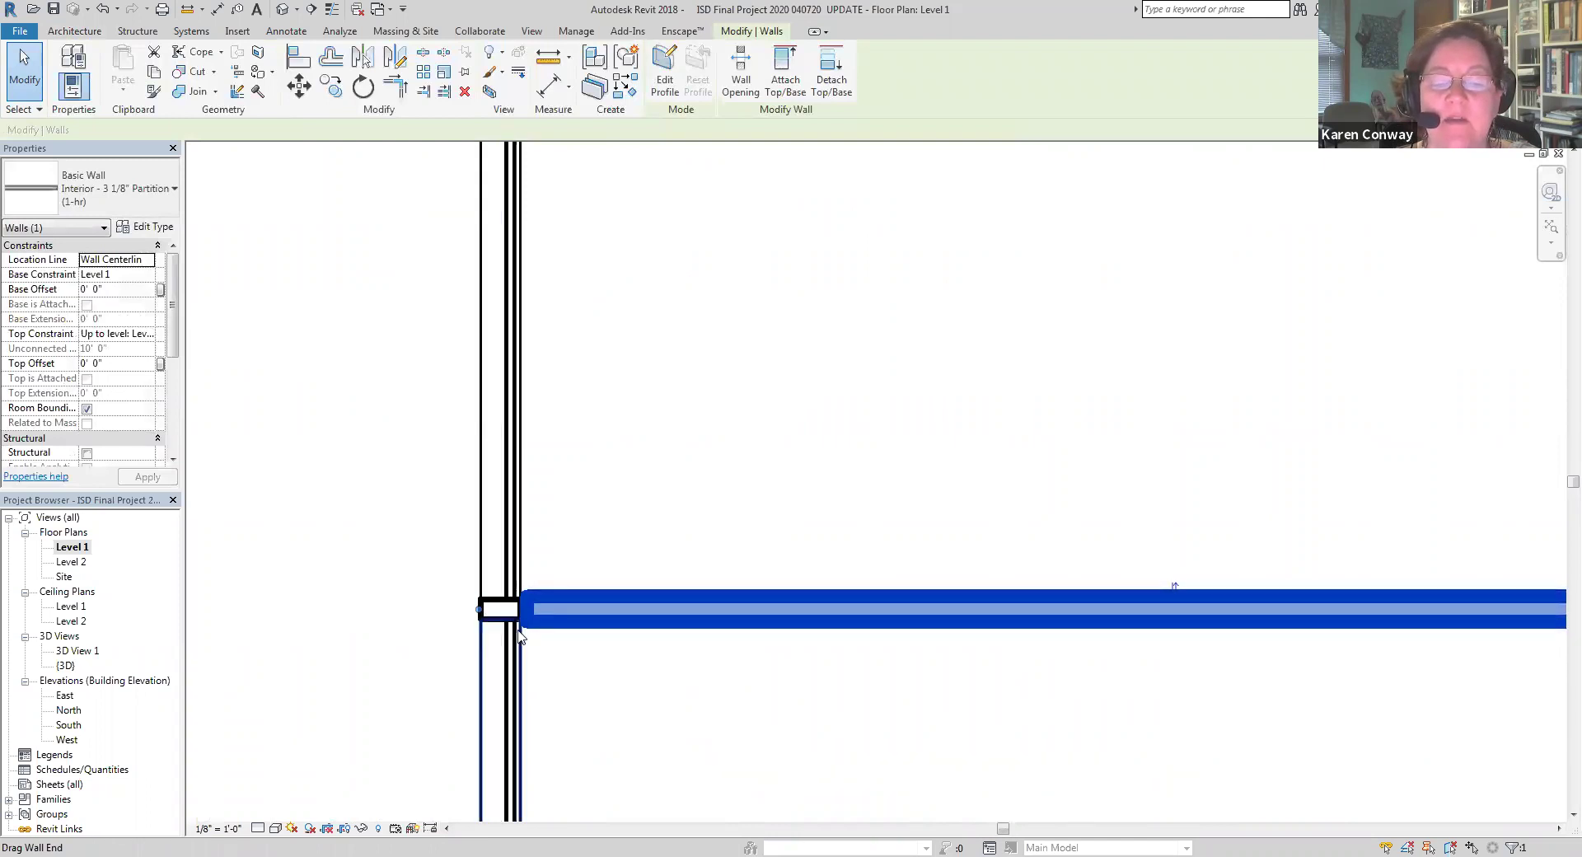
key("Escape")
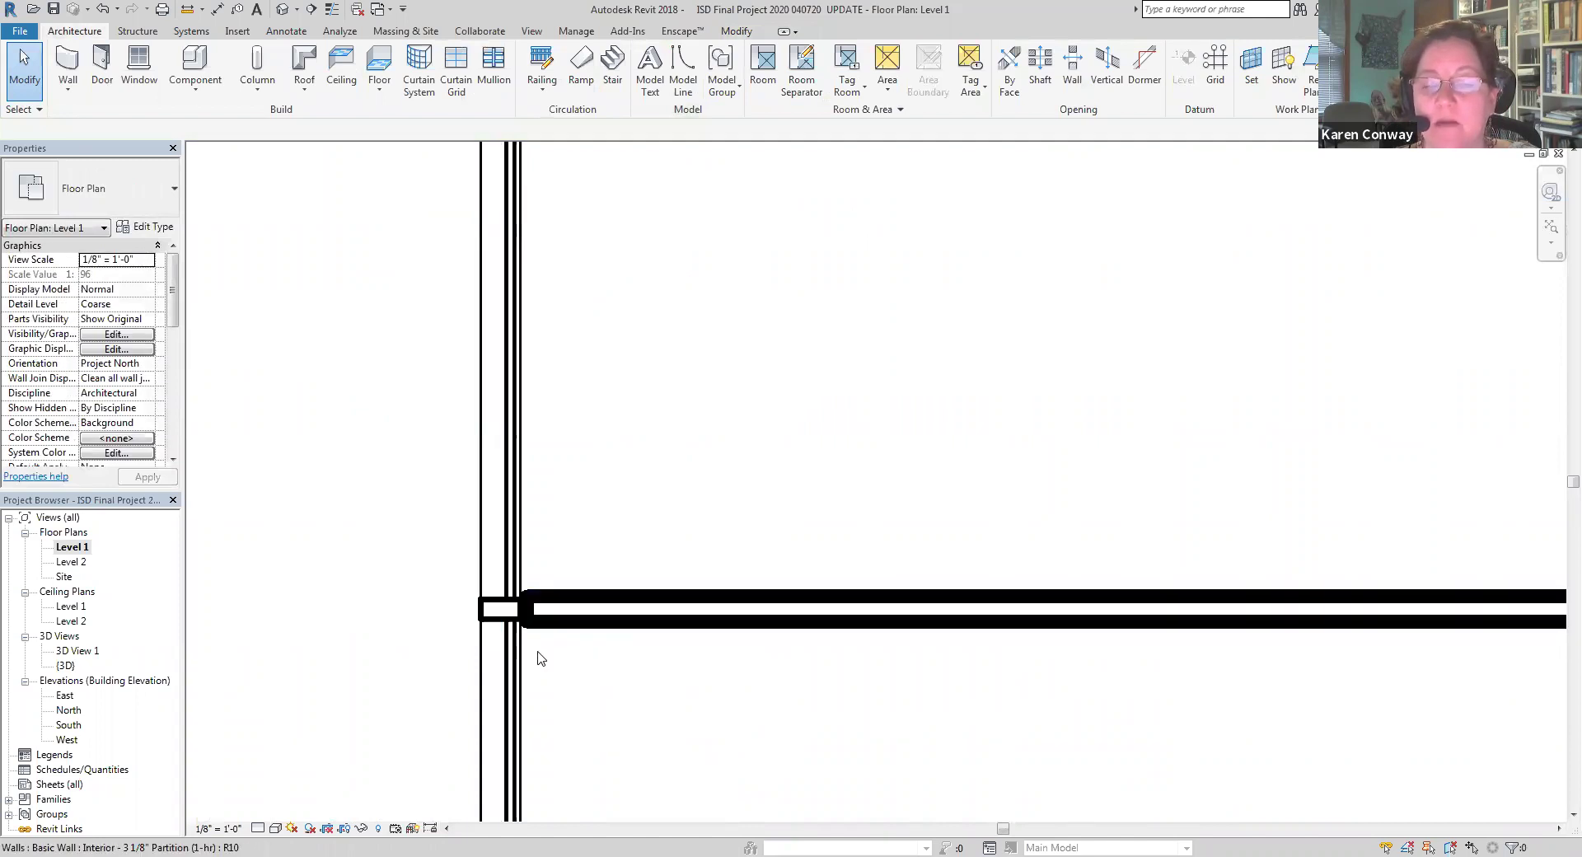
Select the partition beside the southeast corner room's door and examine its end at the curtain wall mullion
scroll(531, 642, "down", 5)
scroll(766, 321, "up", 3)
scroll(725, 456, "down", 1)
scroll(611, 434, "down", 6)
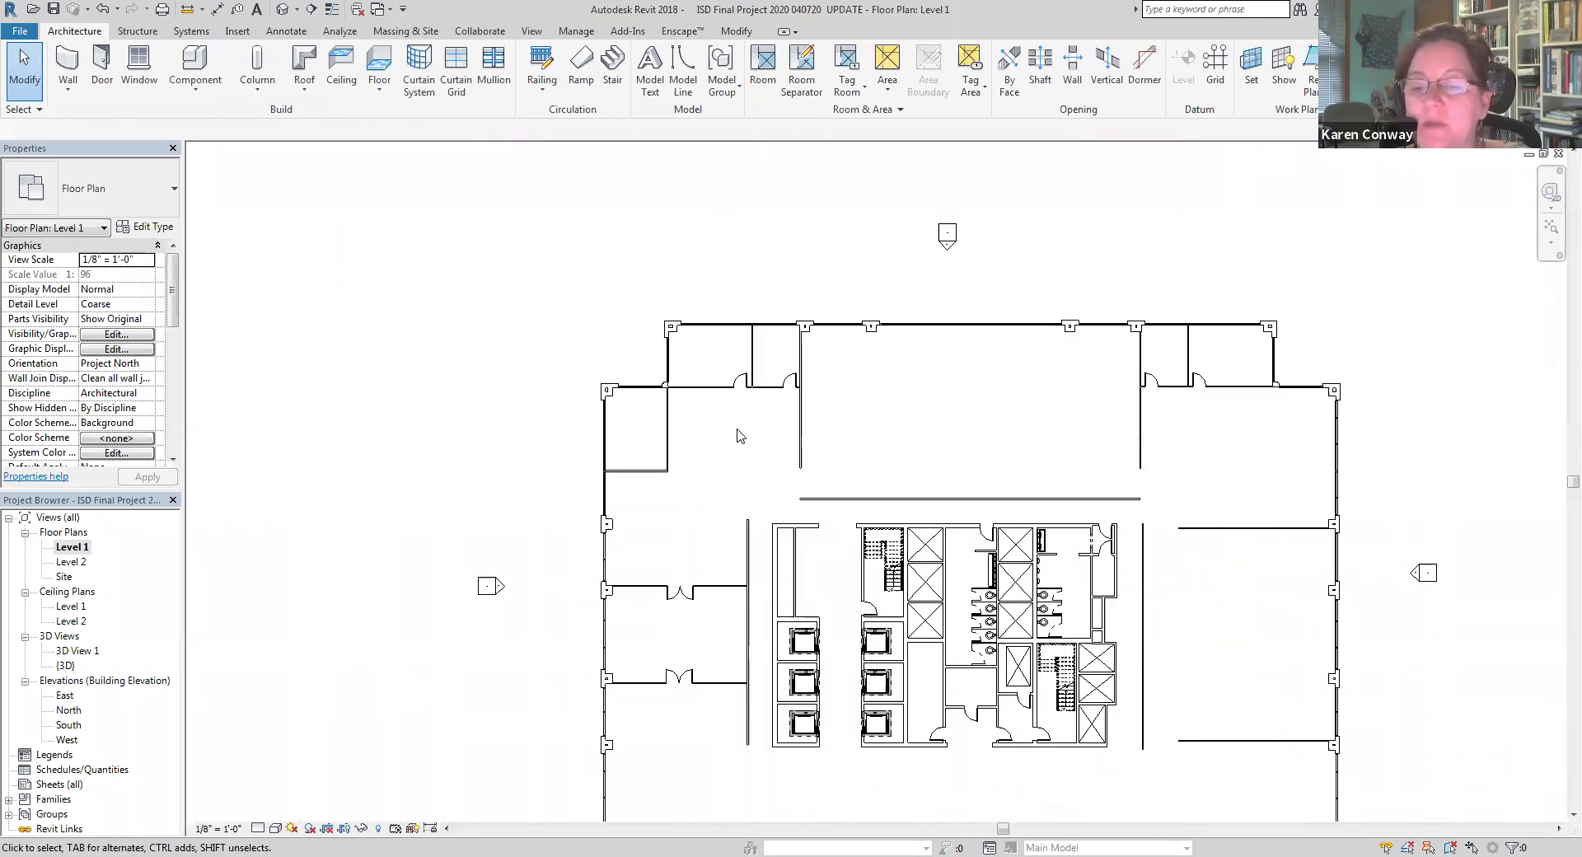
scroll(1152, 650, "up", 2)
scroll(1129, 647, "up", 2)
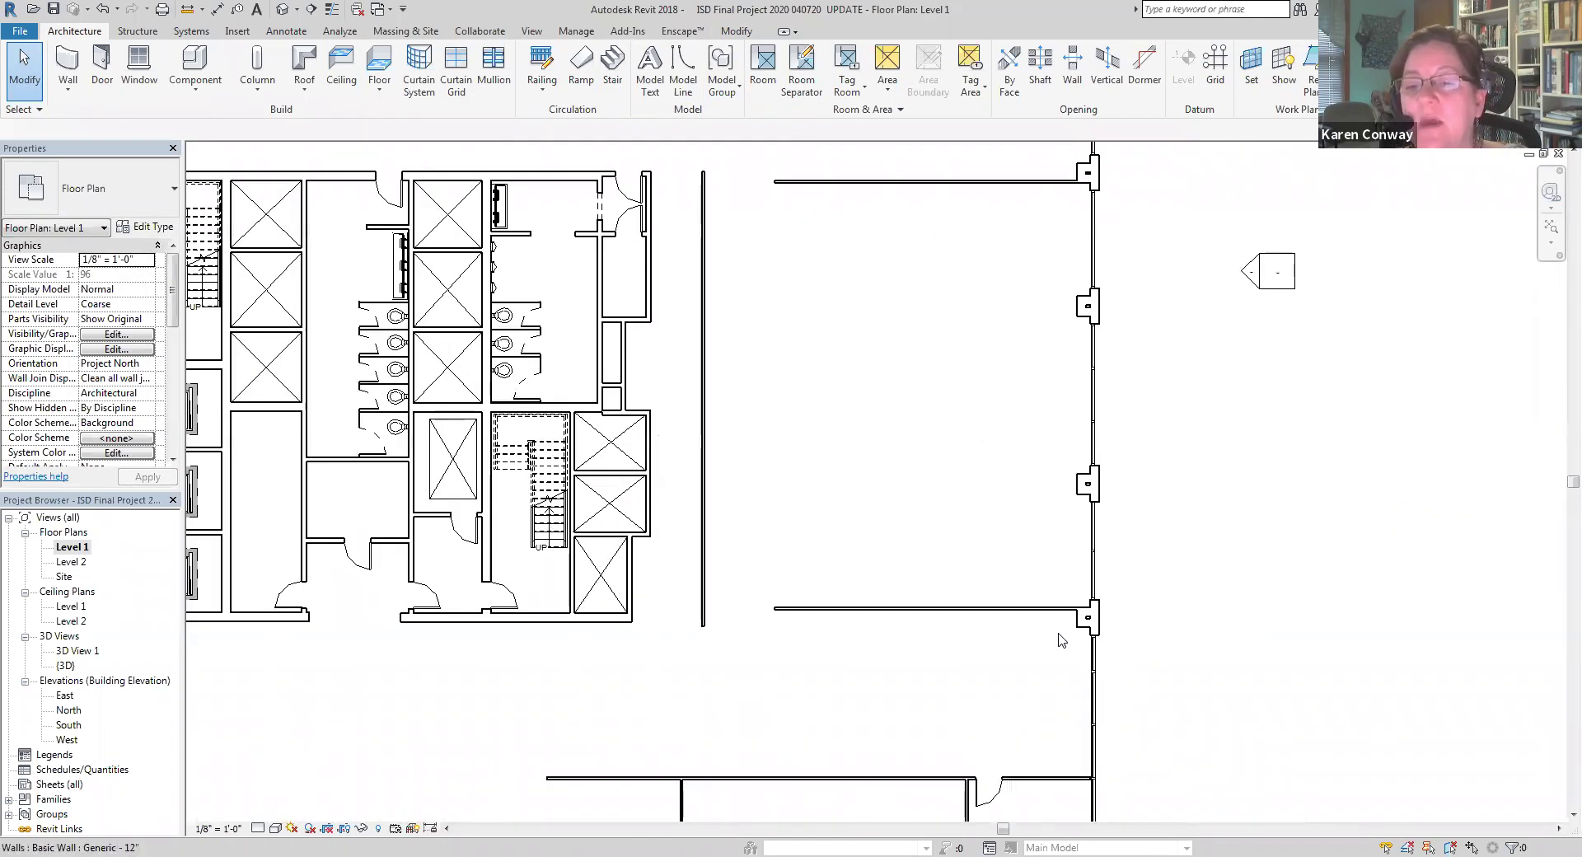
scroll(1125, 647, "down", 1)
scroll(1067, 779, "up", 5)
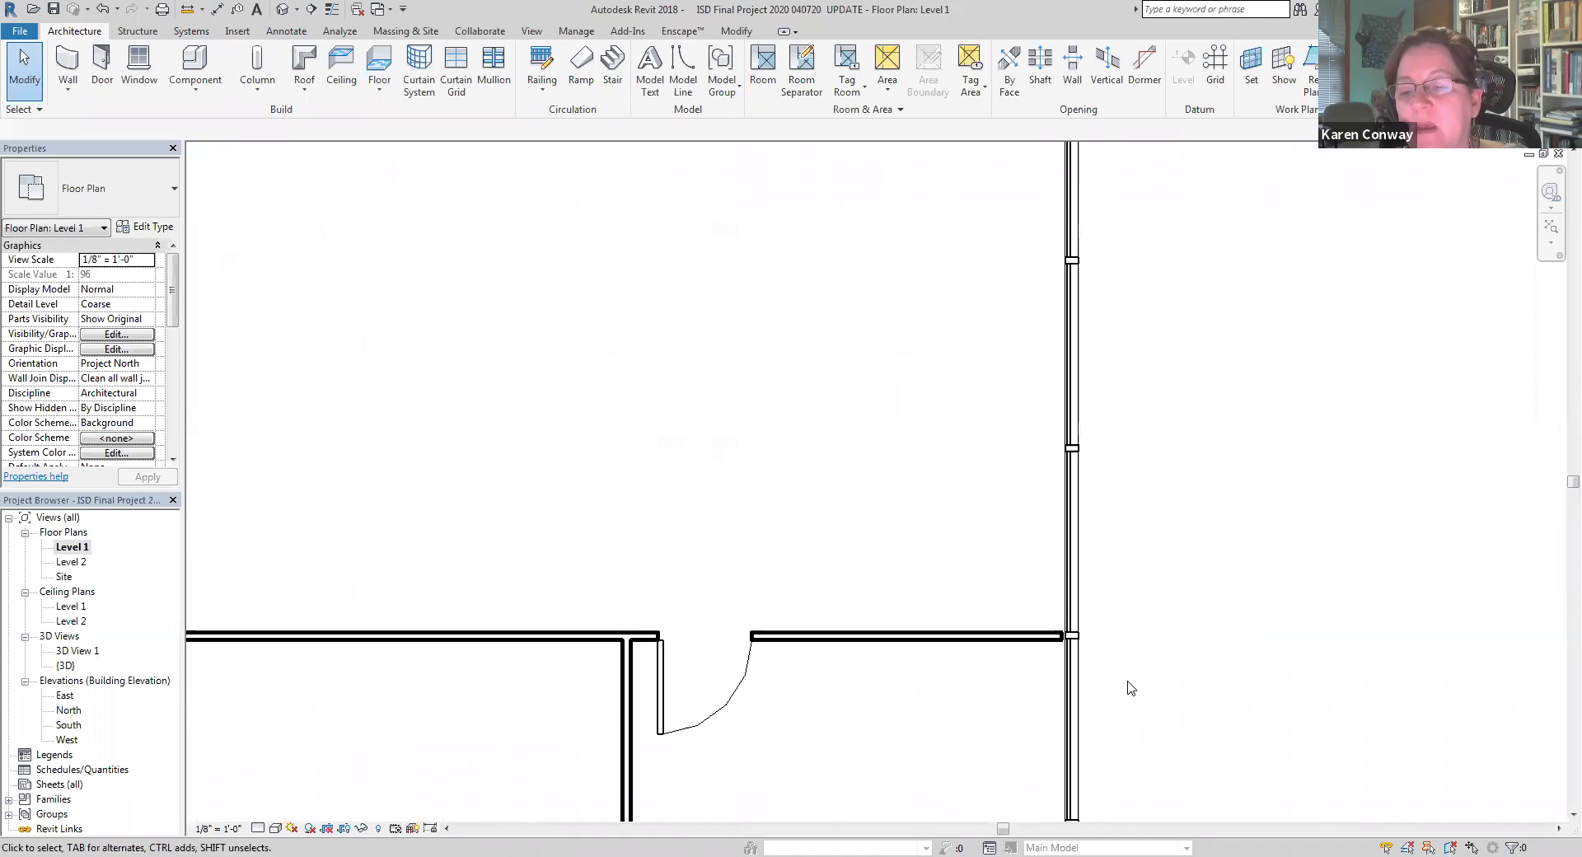
left_click(960, 608)
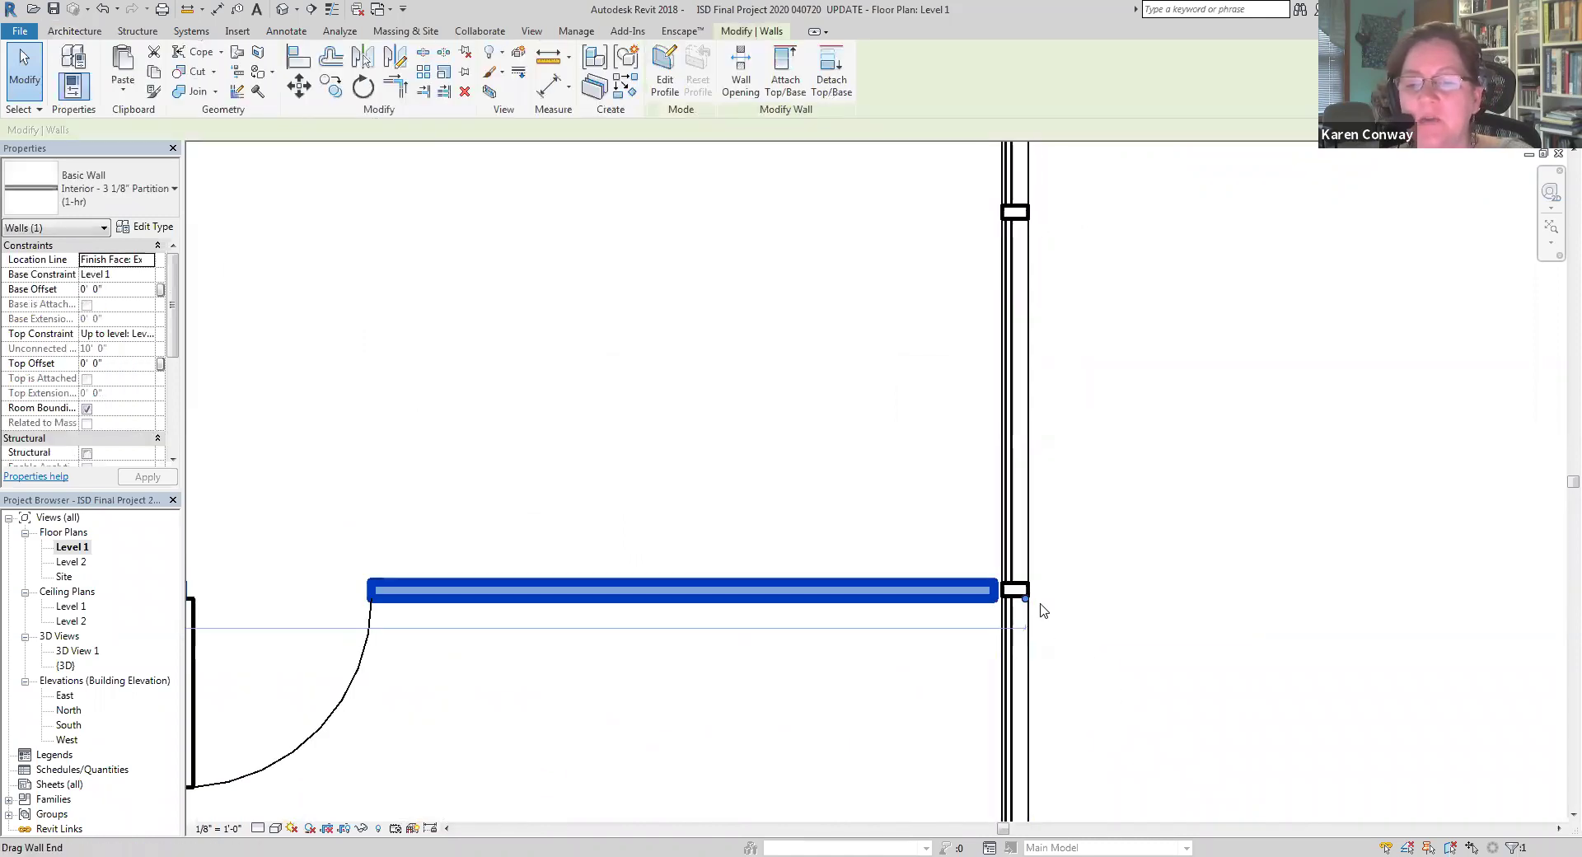
mouse_move(1028, 608)
left_mouse_down()
mouse_move(1030, 592)
mouse_move(1056, 618)
left_mouse_up()
left_click(1055, 617)
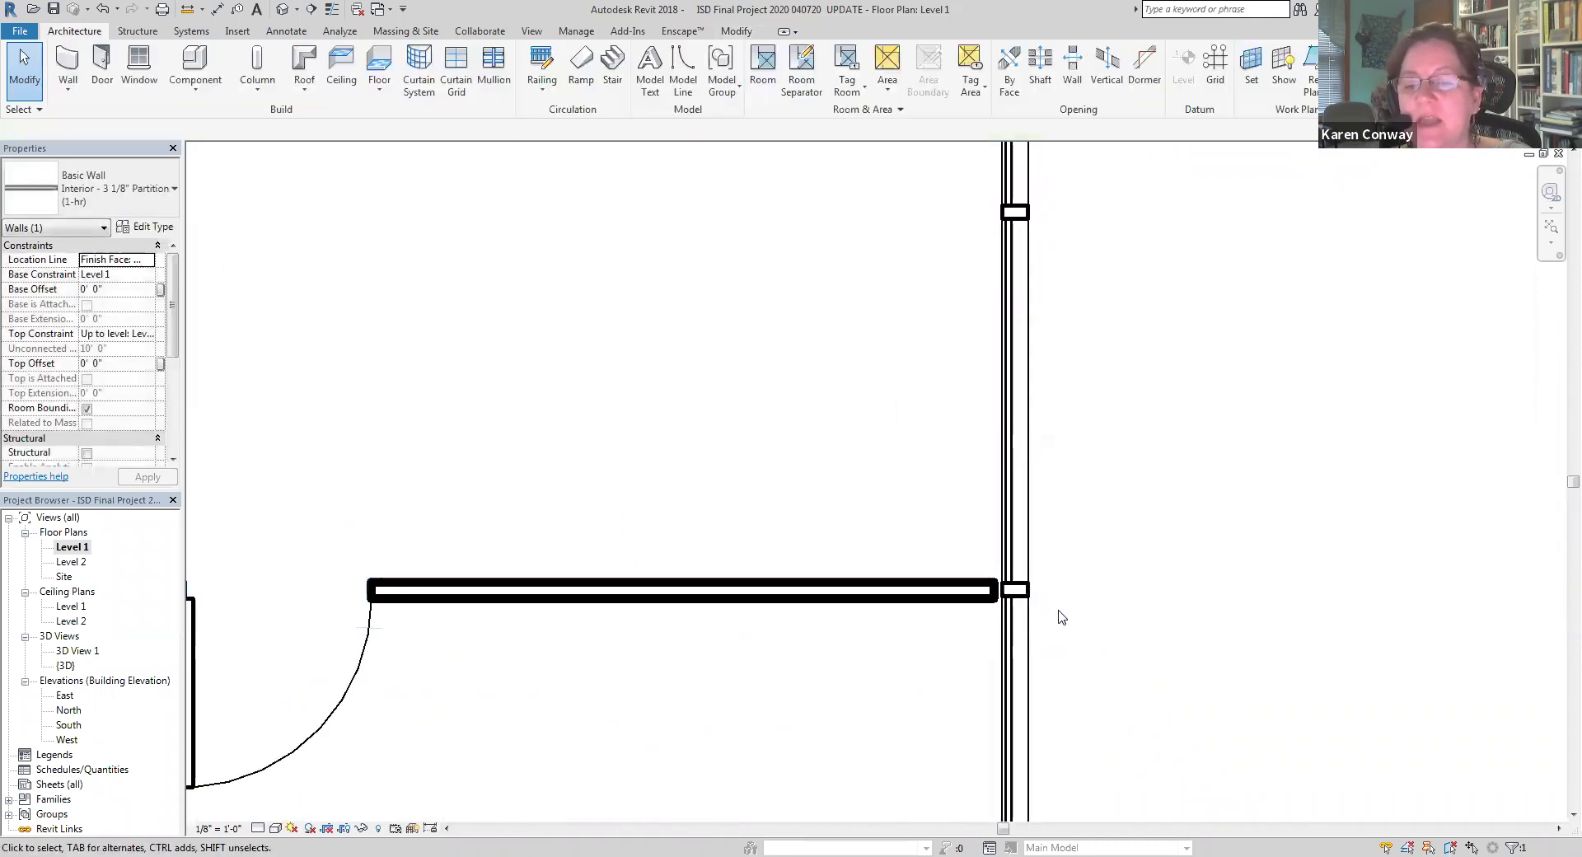
Set the location line of the partition beside the southeast corner room's door to Wall Centerline and check its end at the curtain wall mullion
left_click(950, 605)
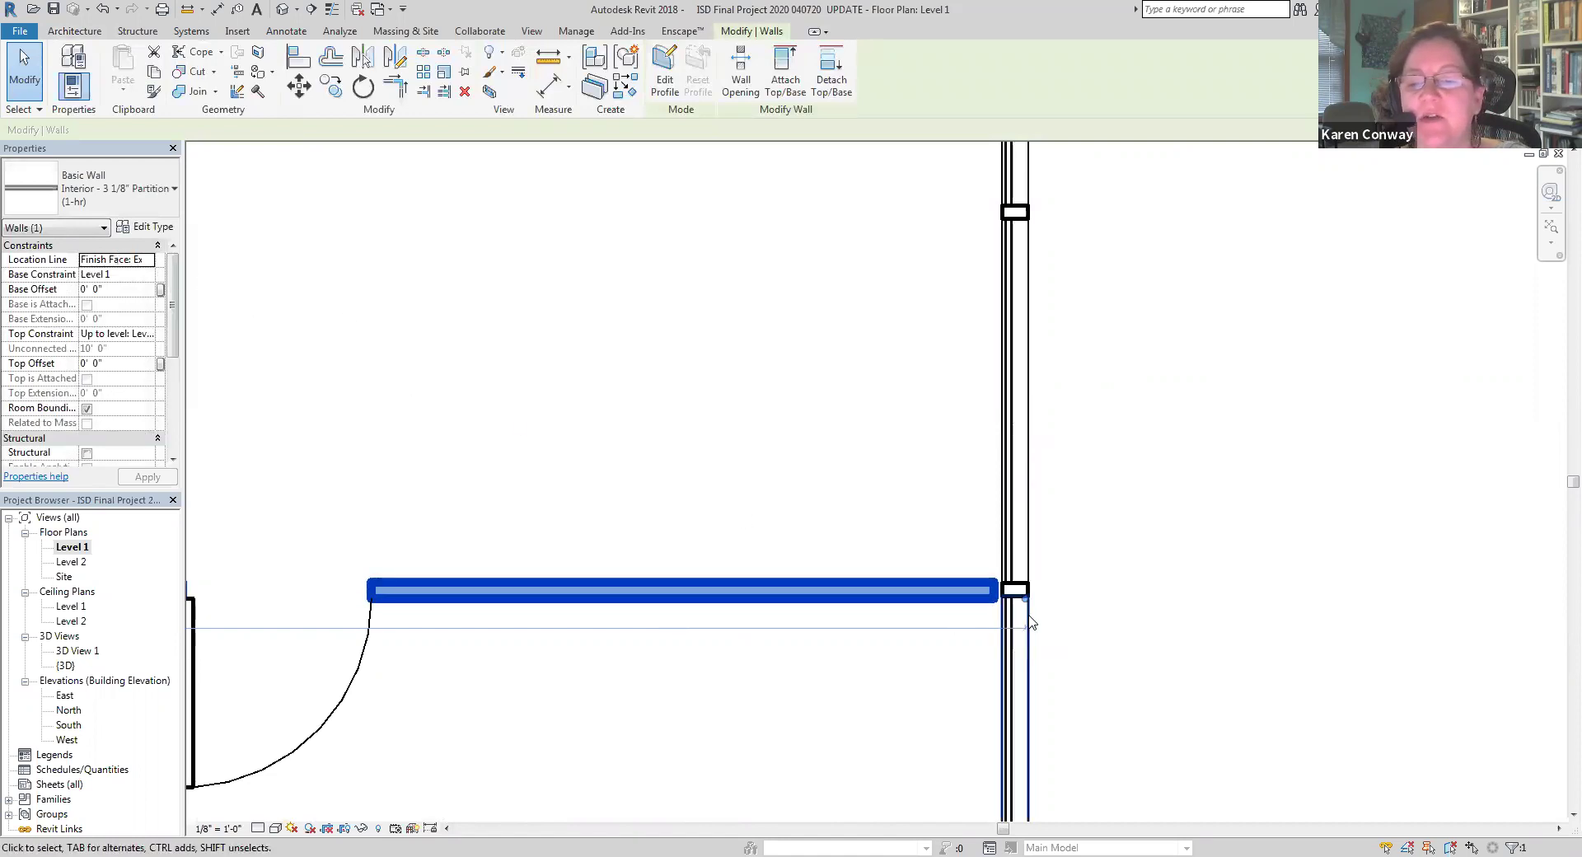
scroll(1004, 608, "up", 2)
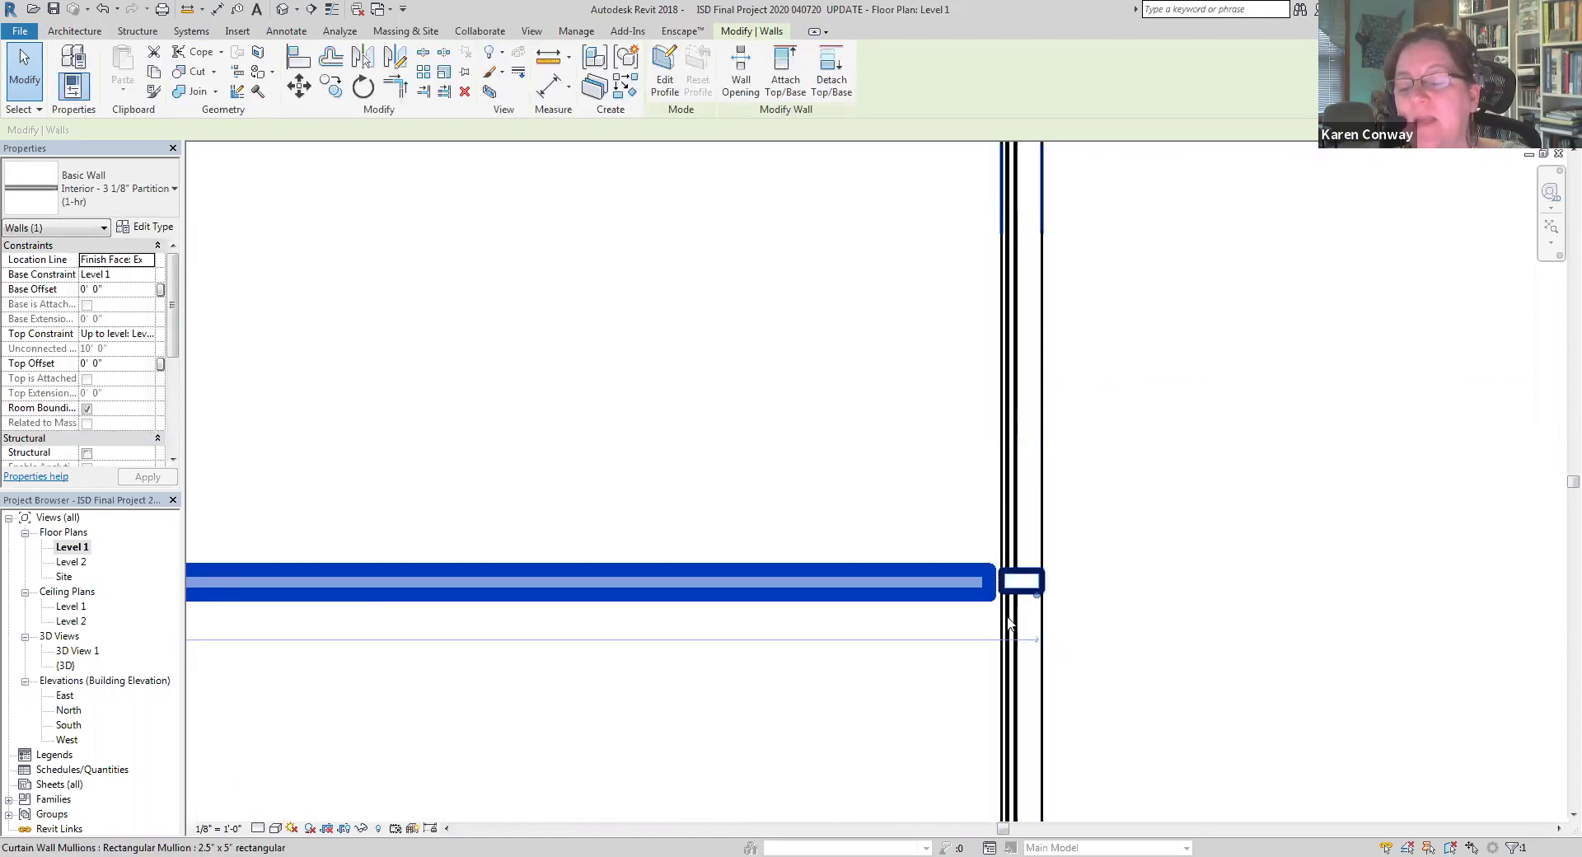
scroll(1017, 551, "down", 2)
scroll(1017, 551, "down", 2)
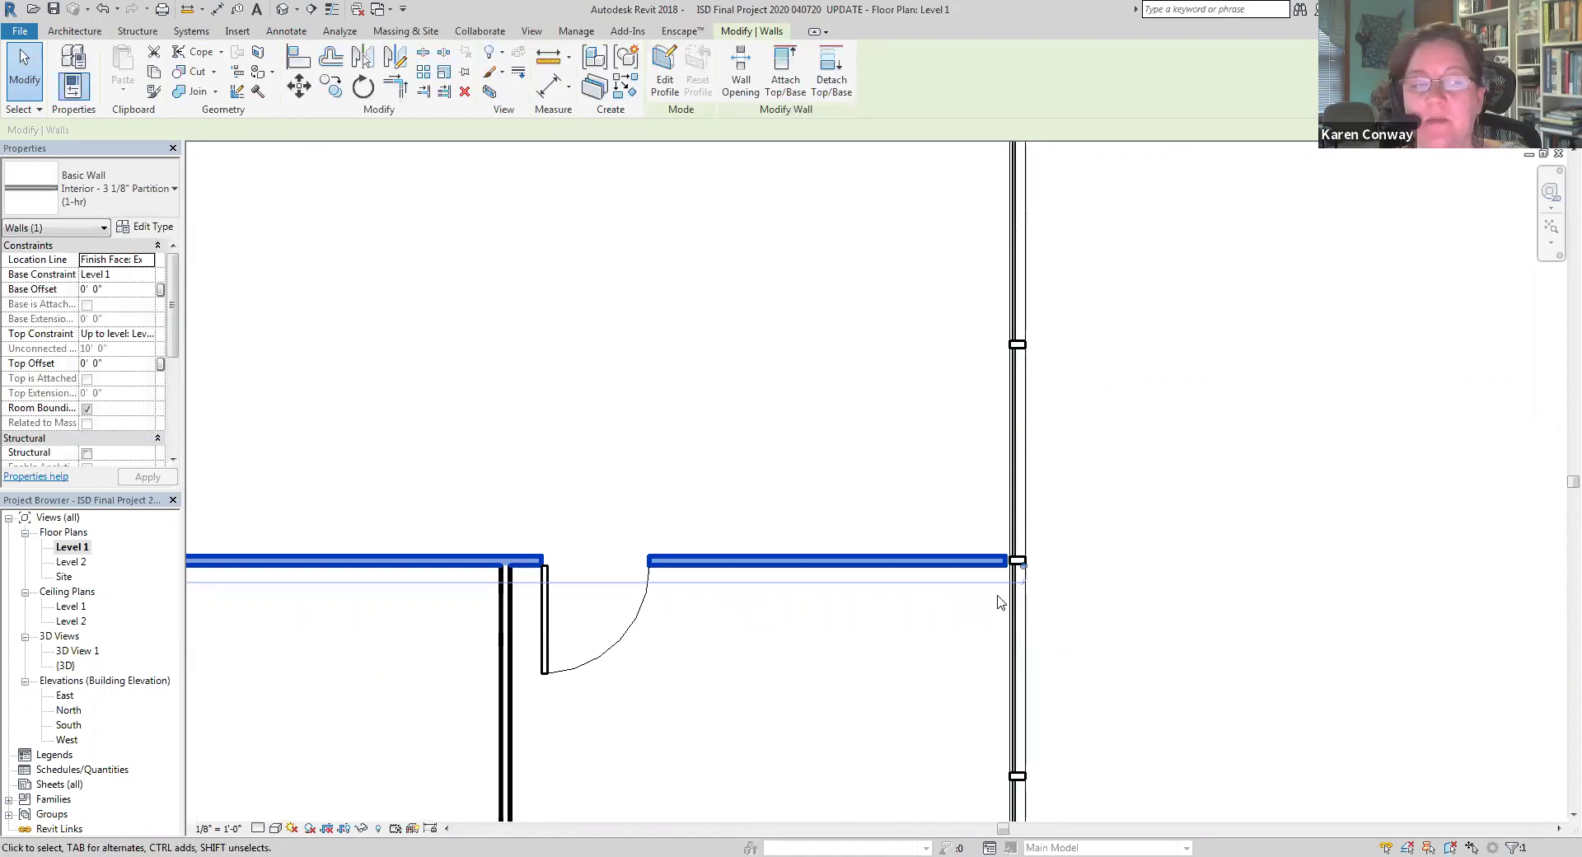
left_click(154, 262)
left_click(148, 260)
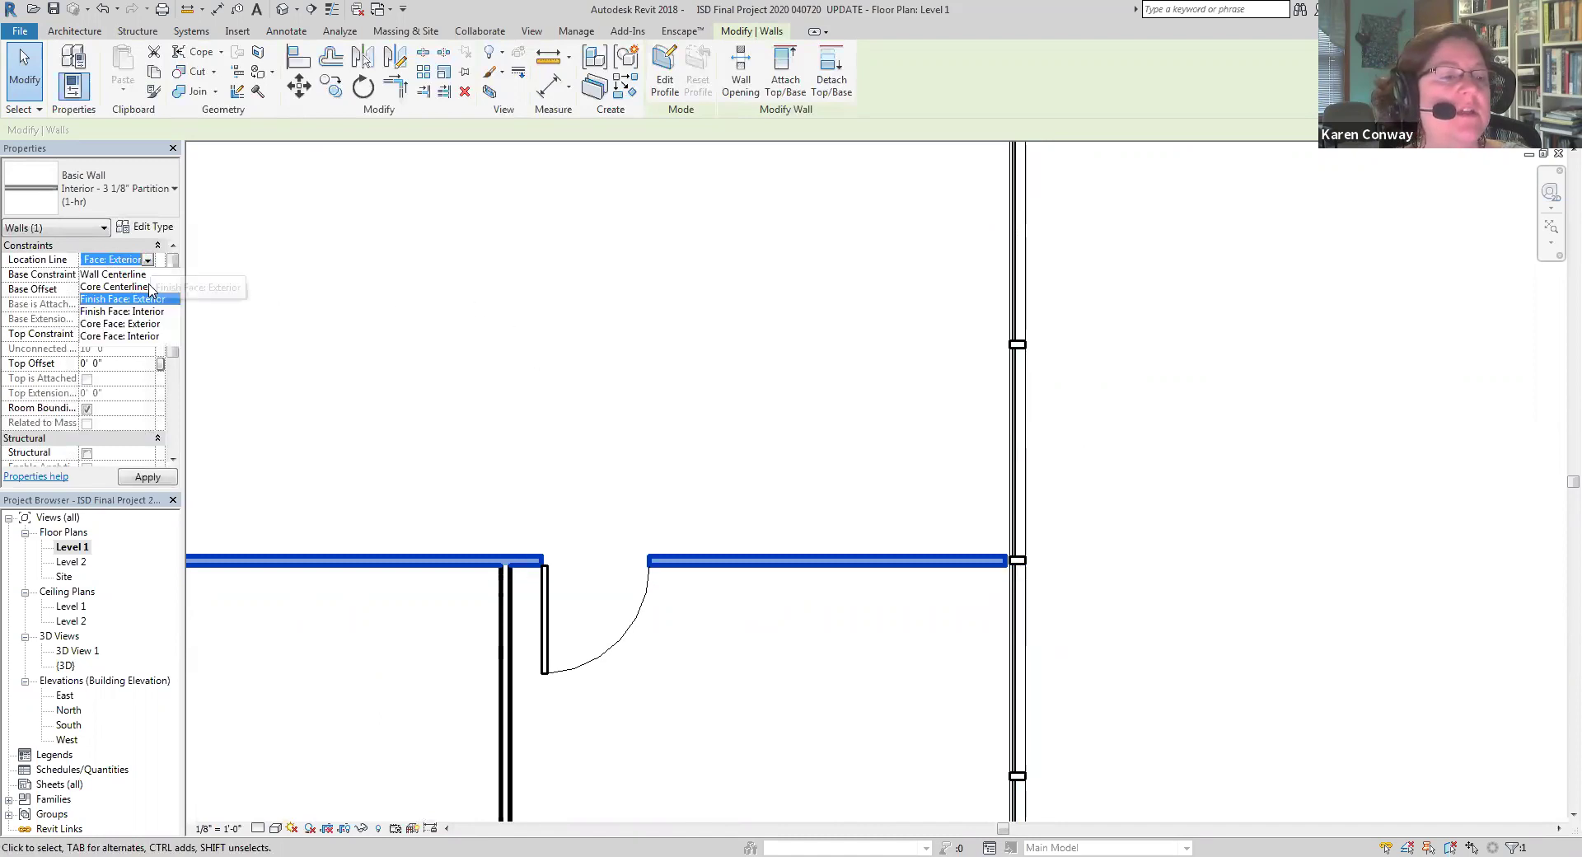
left_click(148, 277)
scroll(1019, 565, "up", 2)
left_click_drag(1039, 560, 1045, 560)
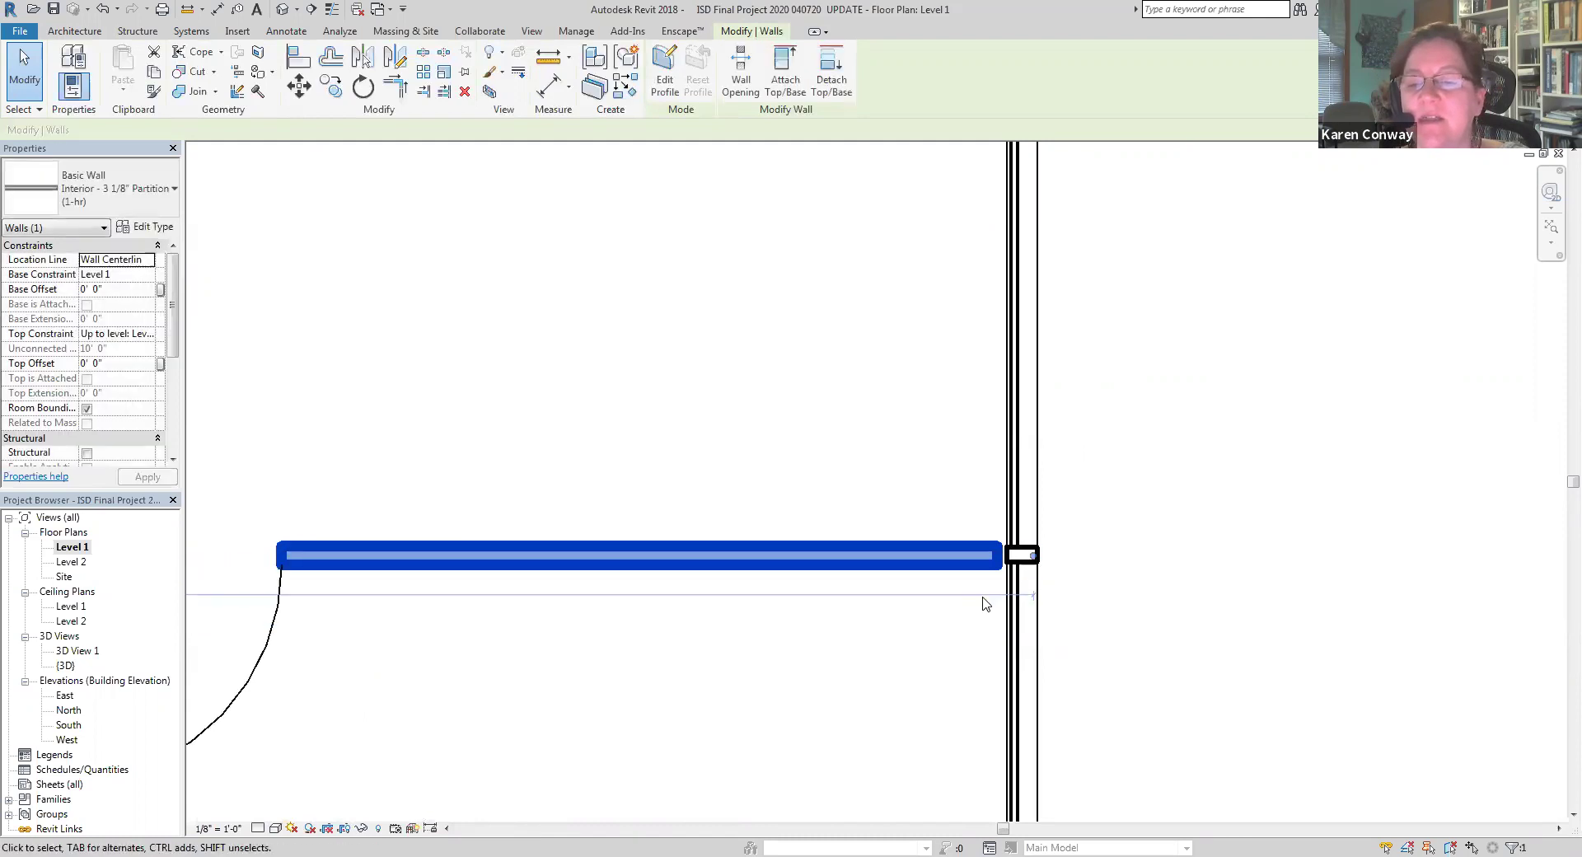
left_click(943, 618)
scroll(900, 541, "down", 2)
scroll(900, 541, "down", 1)
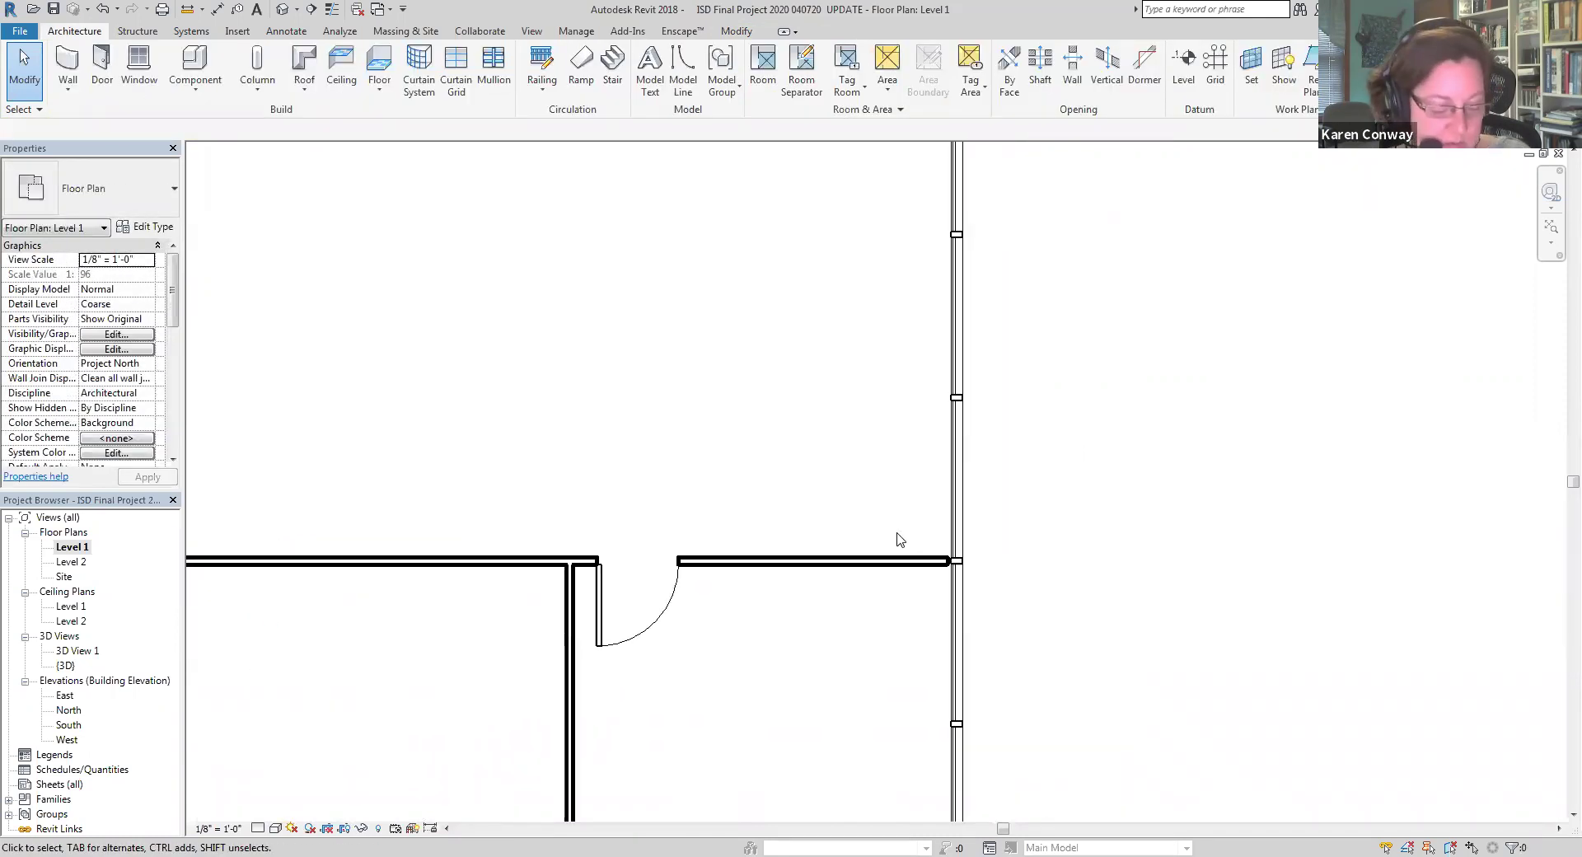
Start placing a door, browse the Commercial door families in the US Imperial library and preview Door-Exterior-Double-Two_Lite
scroll(1079, 548, "down", 1)
scroll(963, 591, "down", 4)
scroll(709, 268, "up", 2)
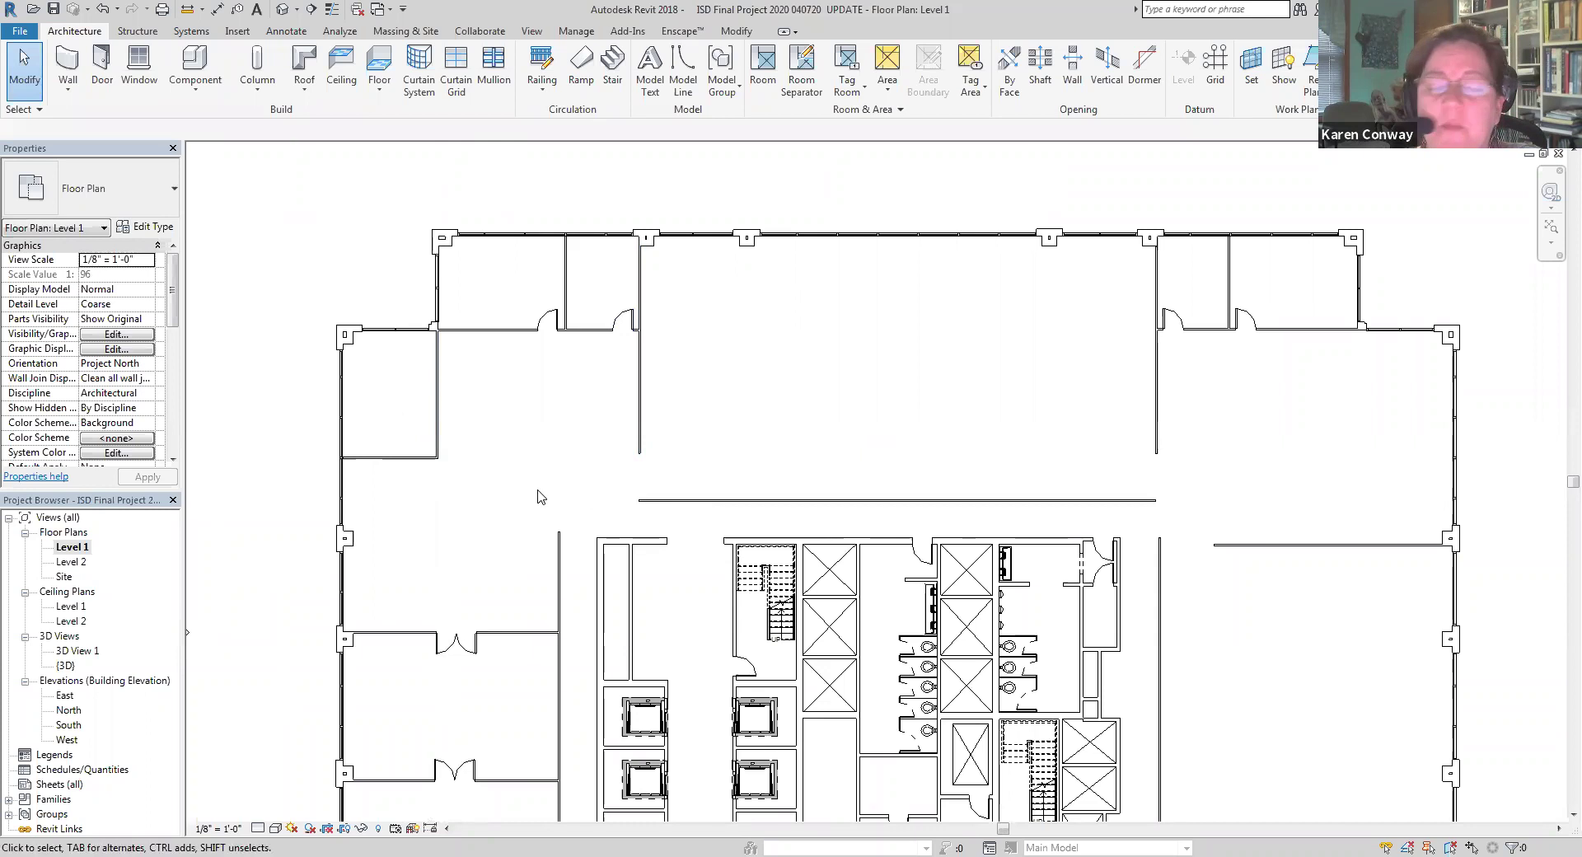
scroll(579, 414, "up", 2)
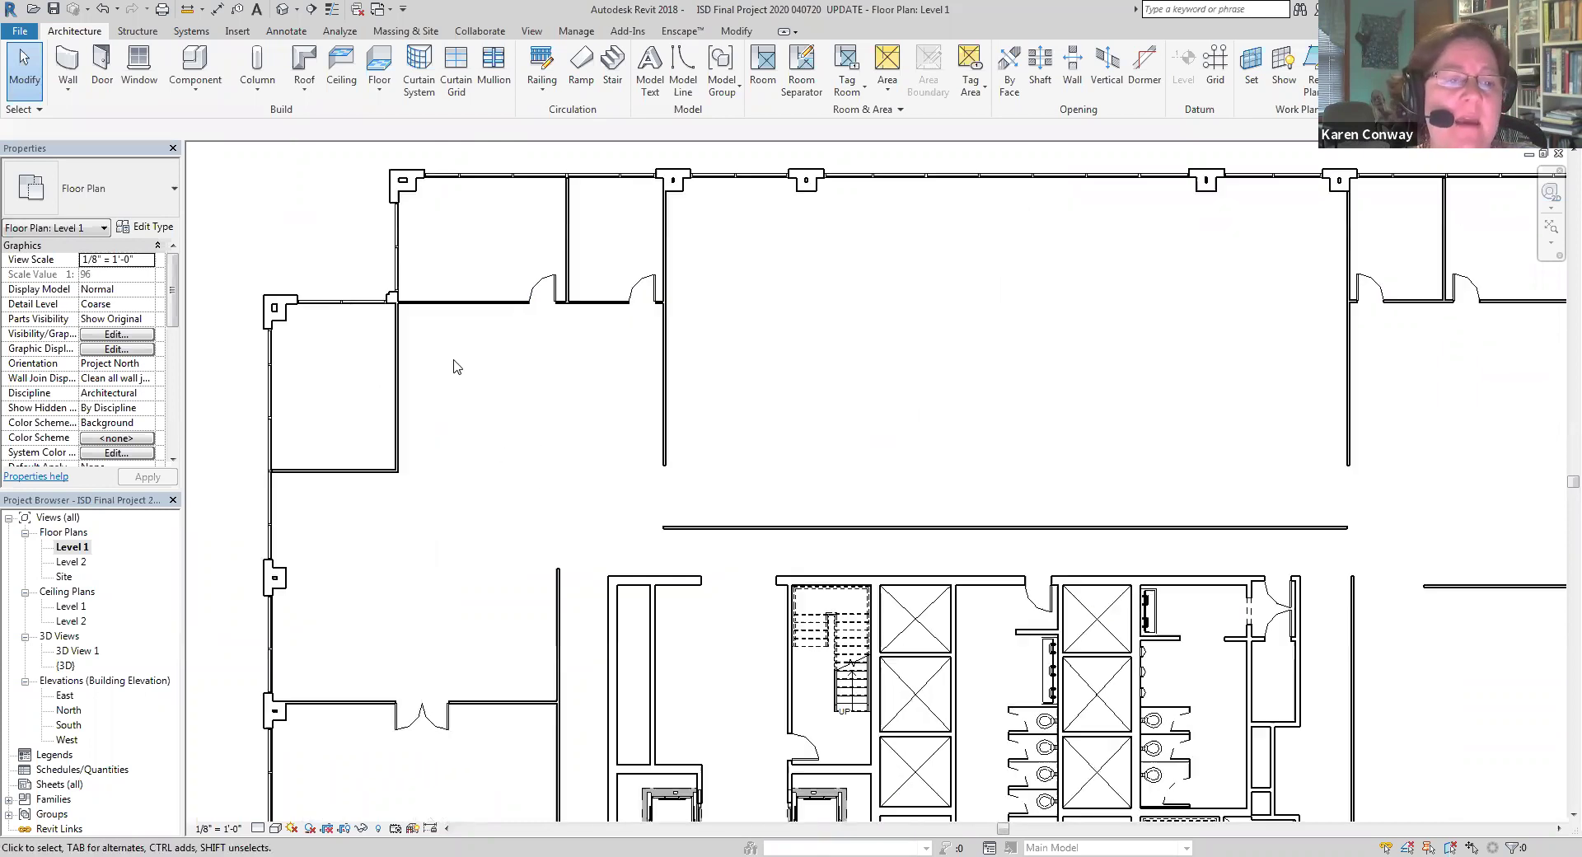
left_click(104, 73)
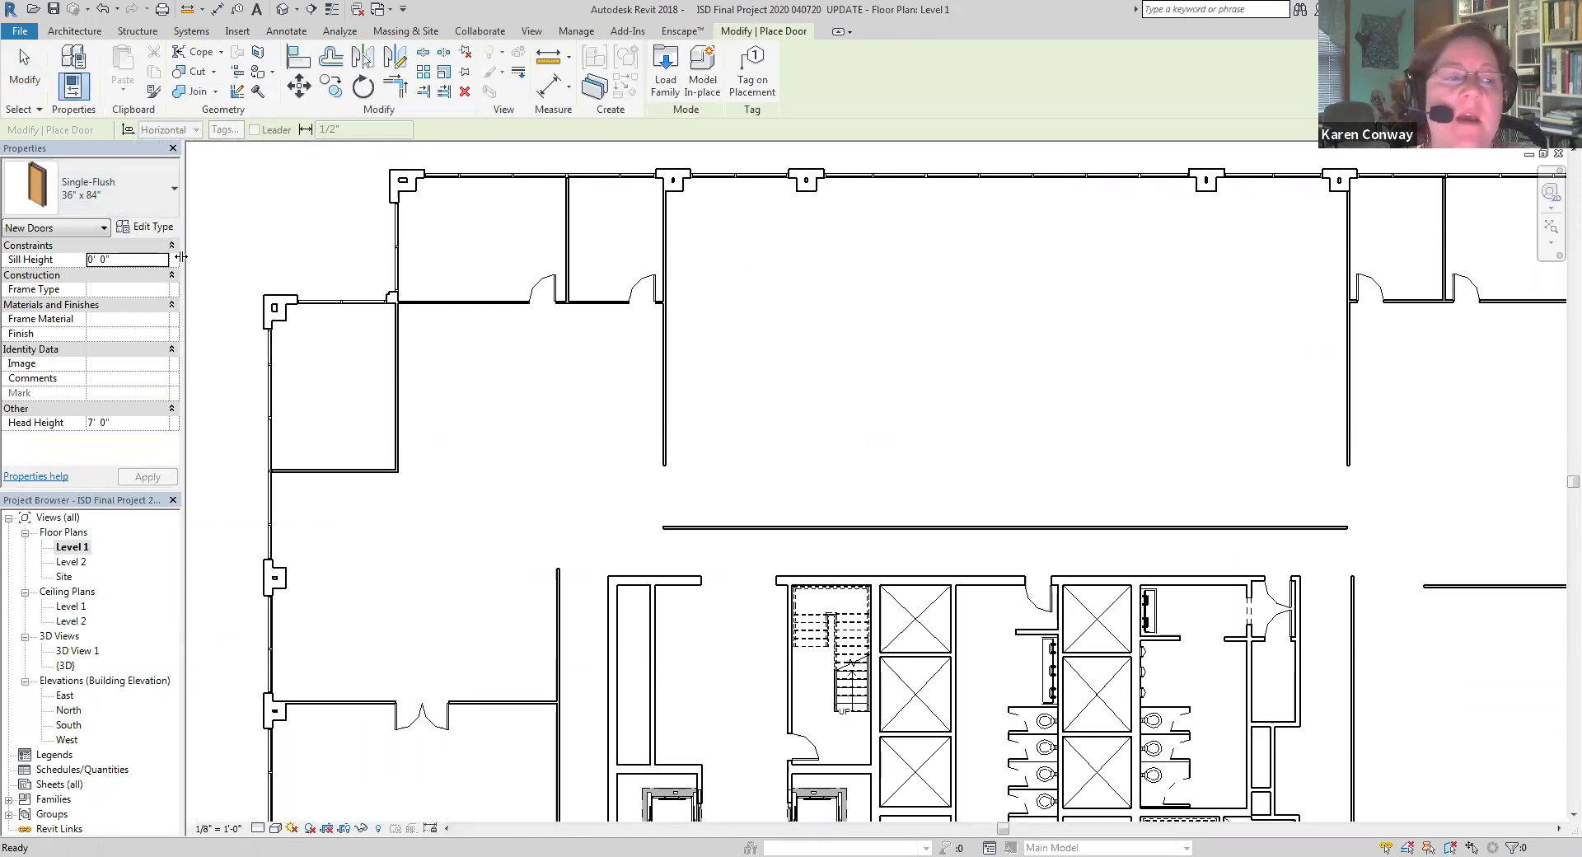
left_click(666, 90)
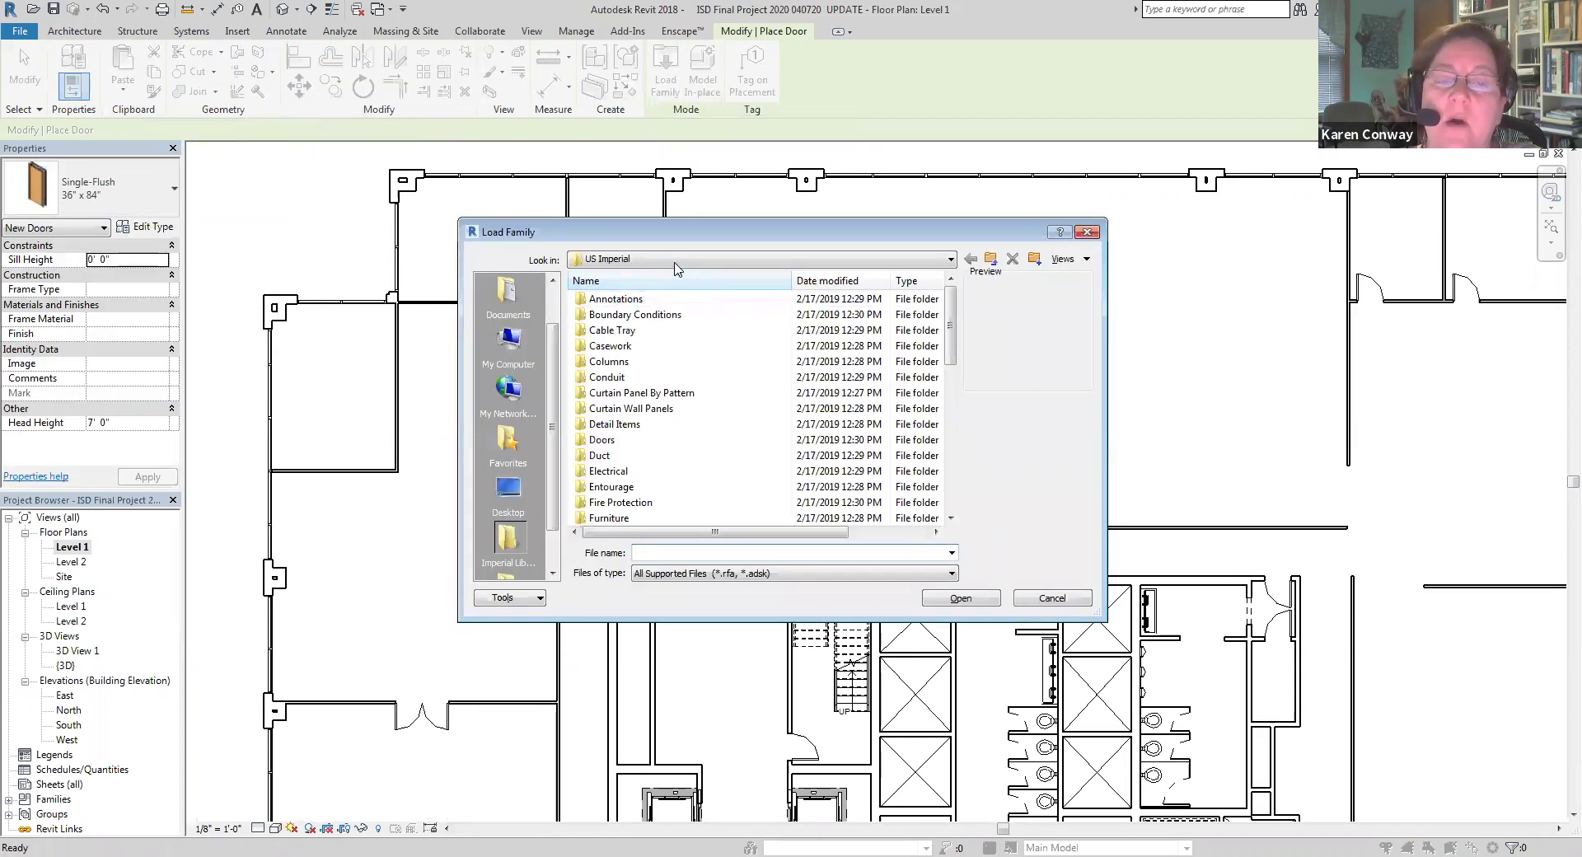
double_click(602, 440)
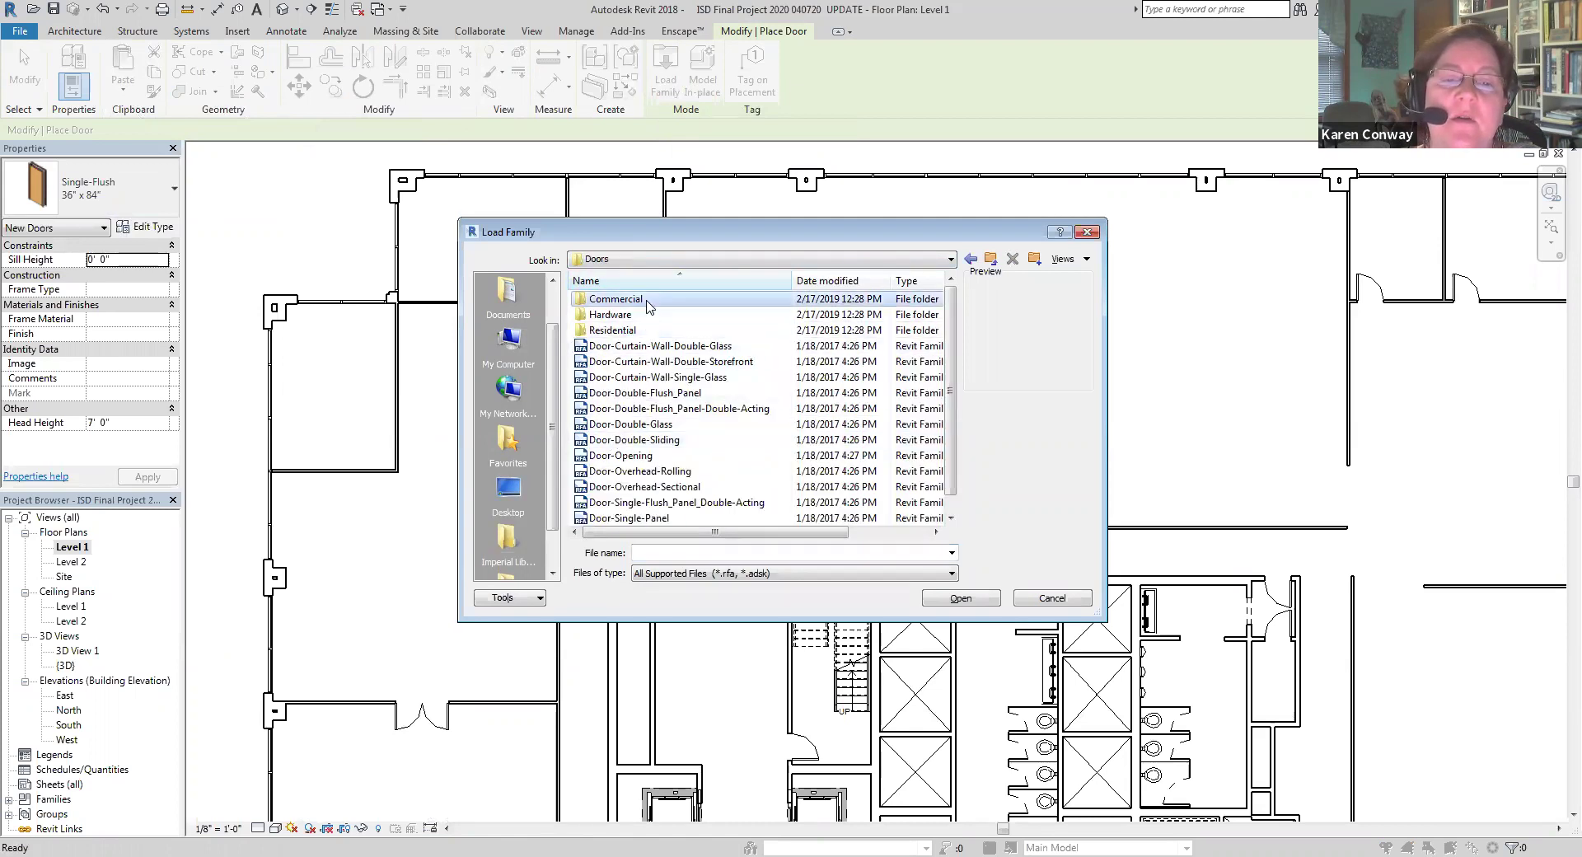
double_click(645, 301)
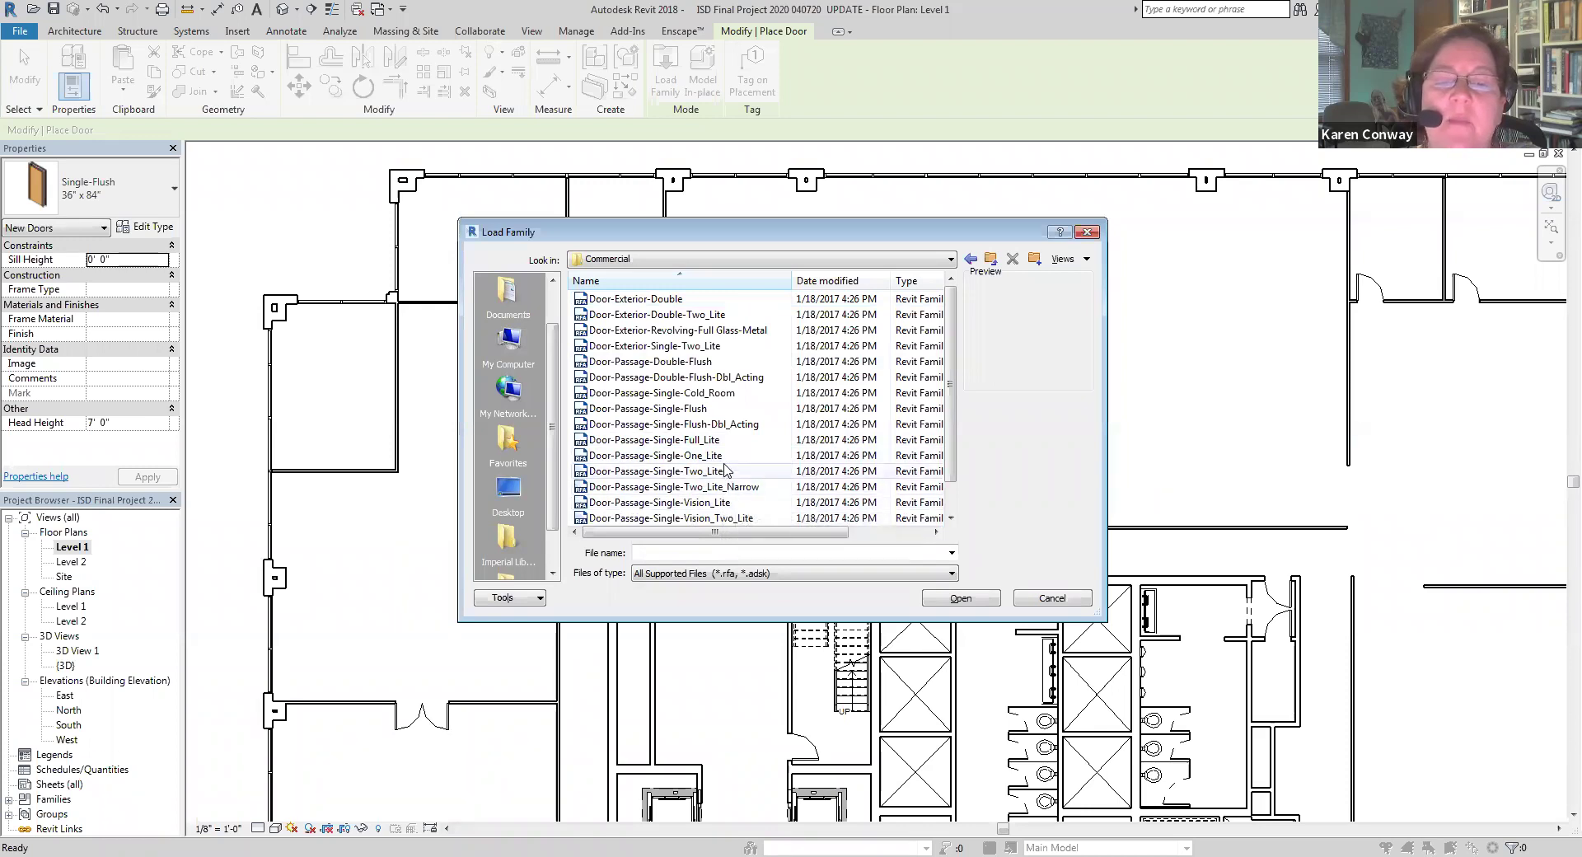
scroll(713, 420, "down", 1)
scroll(709, 418, "up", 1)
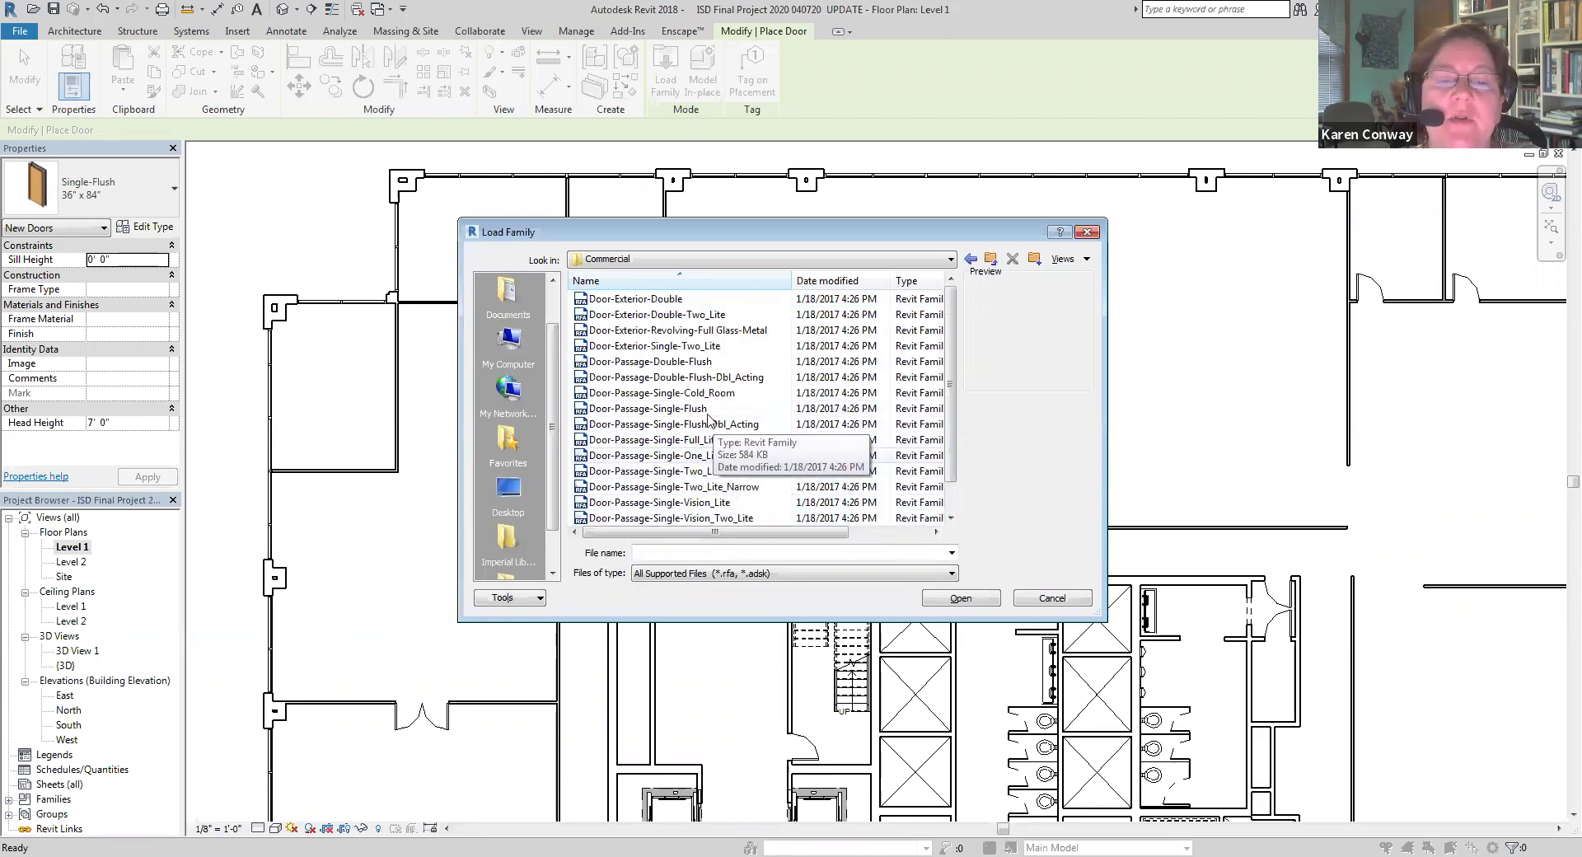
left_click(655, 314)
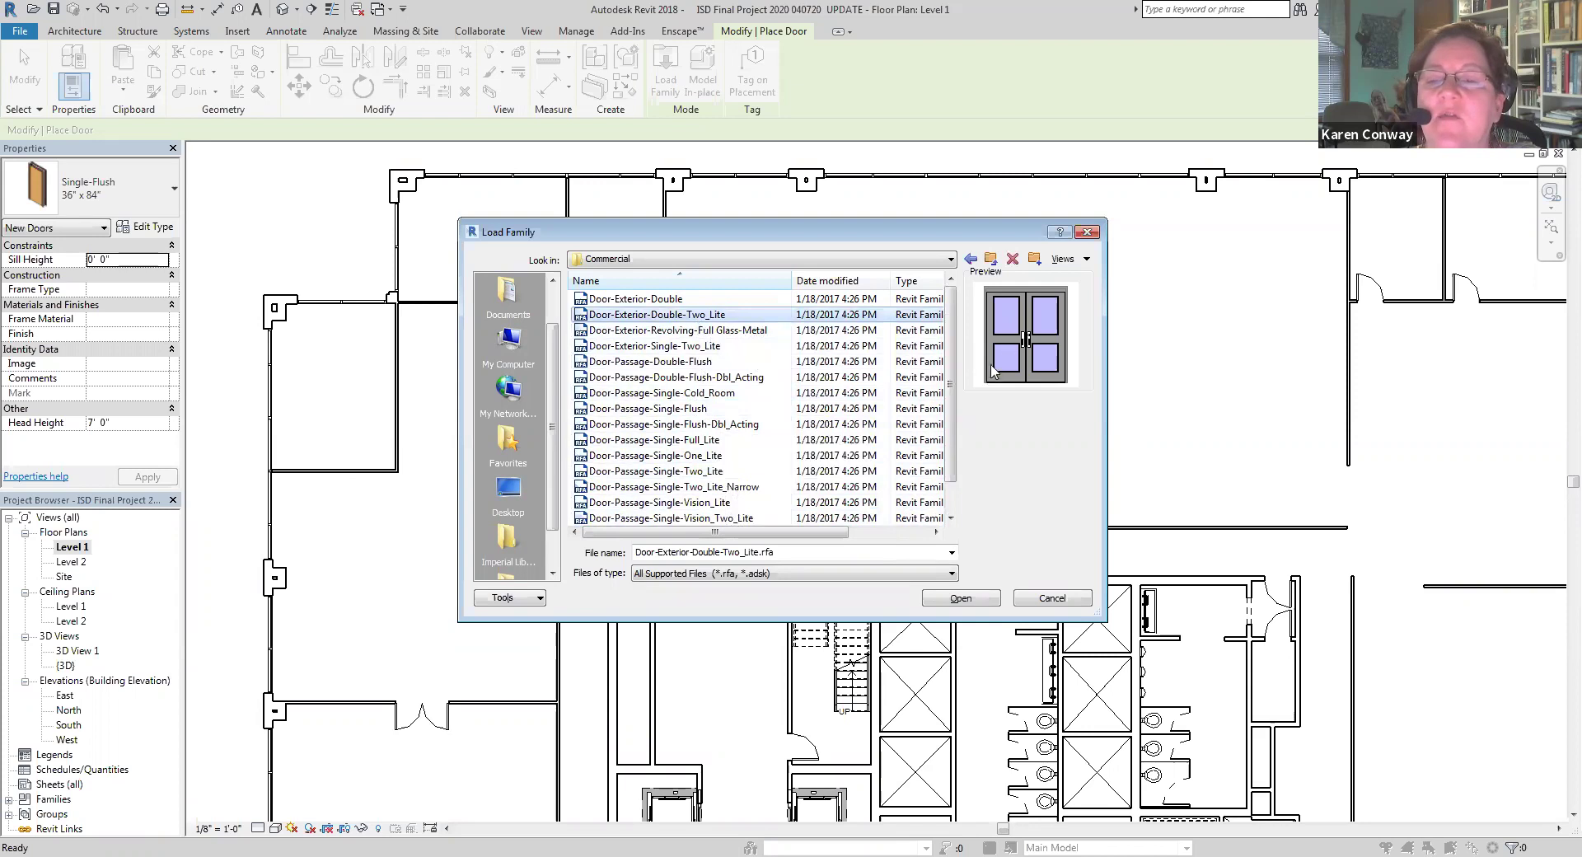
Browse the Residential door families, previewing the interior double full-glass, double sliding 2-panel and single 2-panel wood doors, and leave without loading one
left_click(724, 279)
left_click(709, 259)
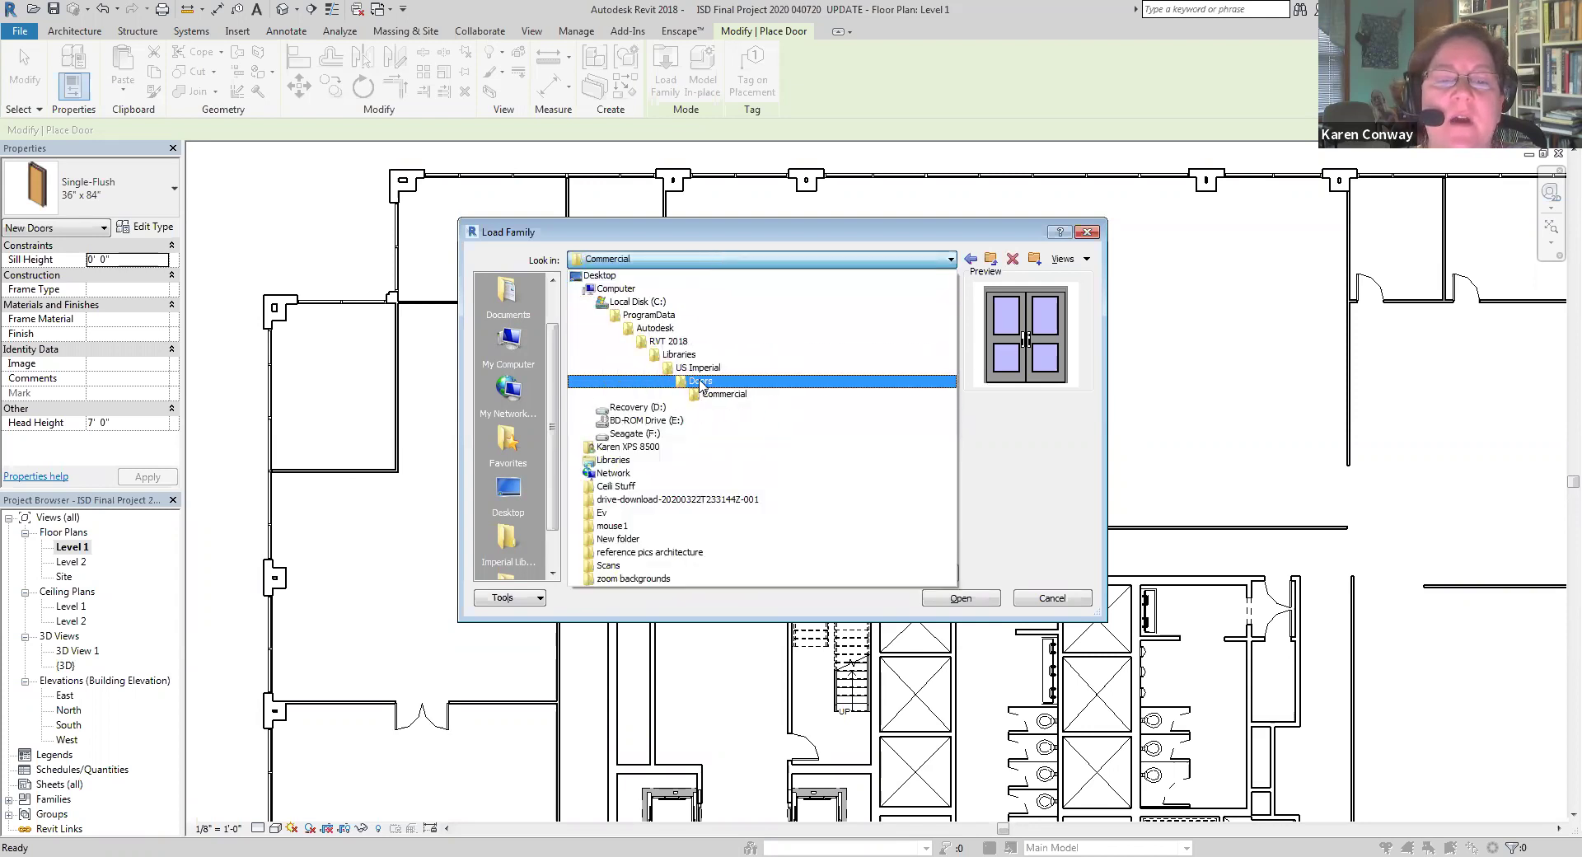
left_click(700, 382)
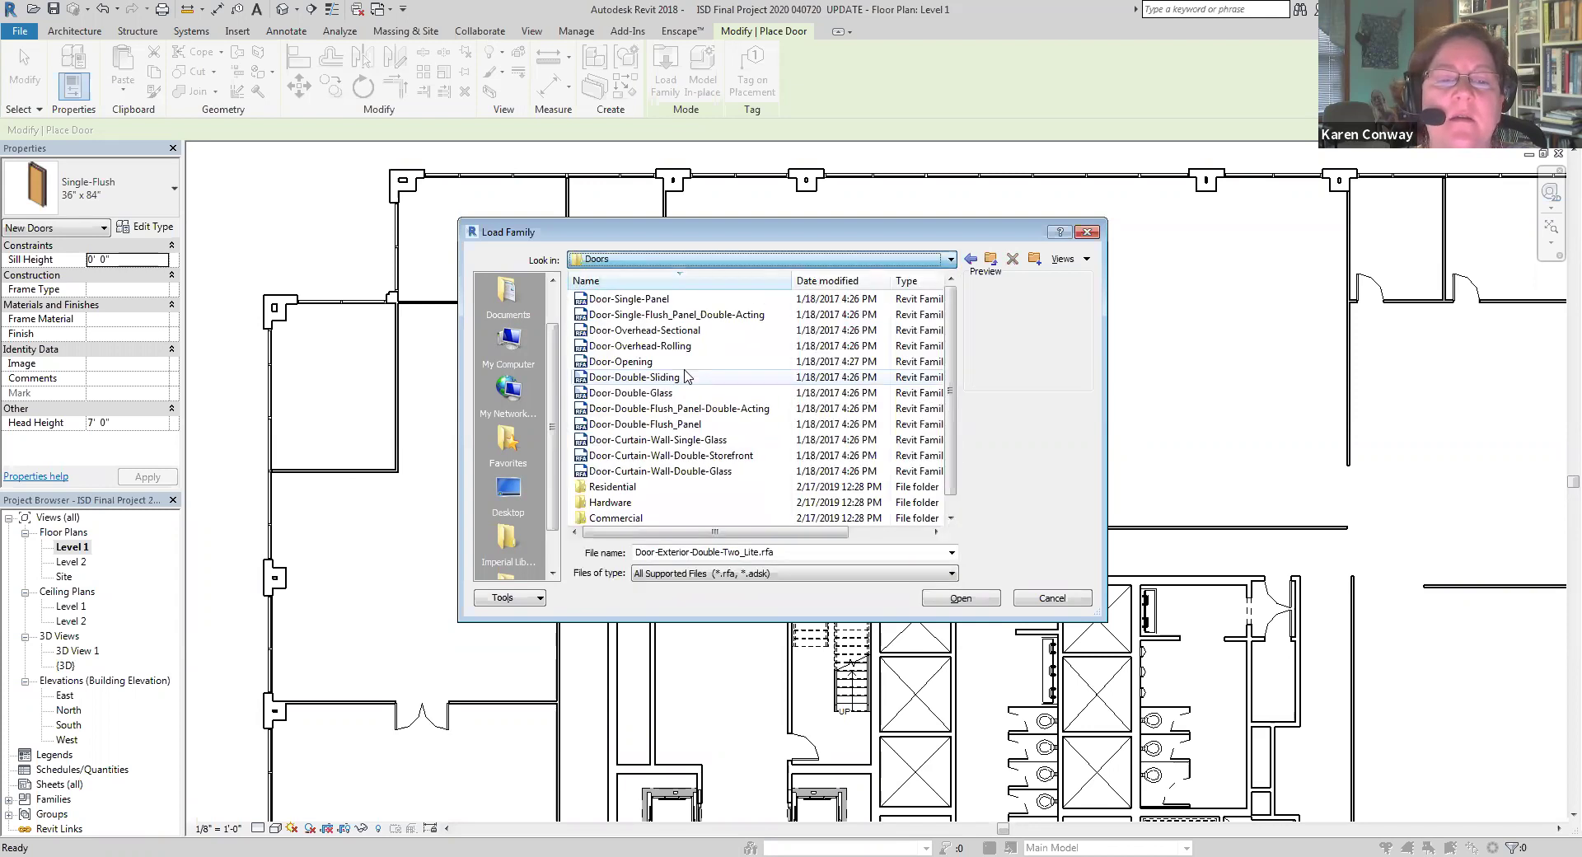
double_click(660, 490)
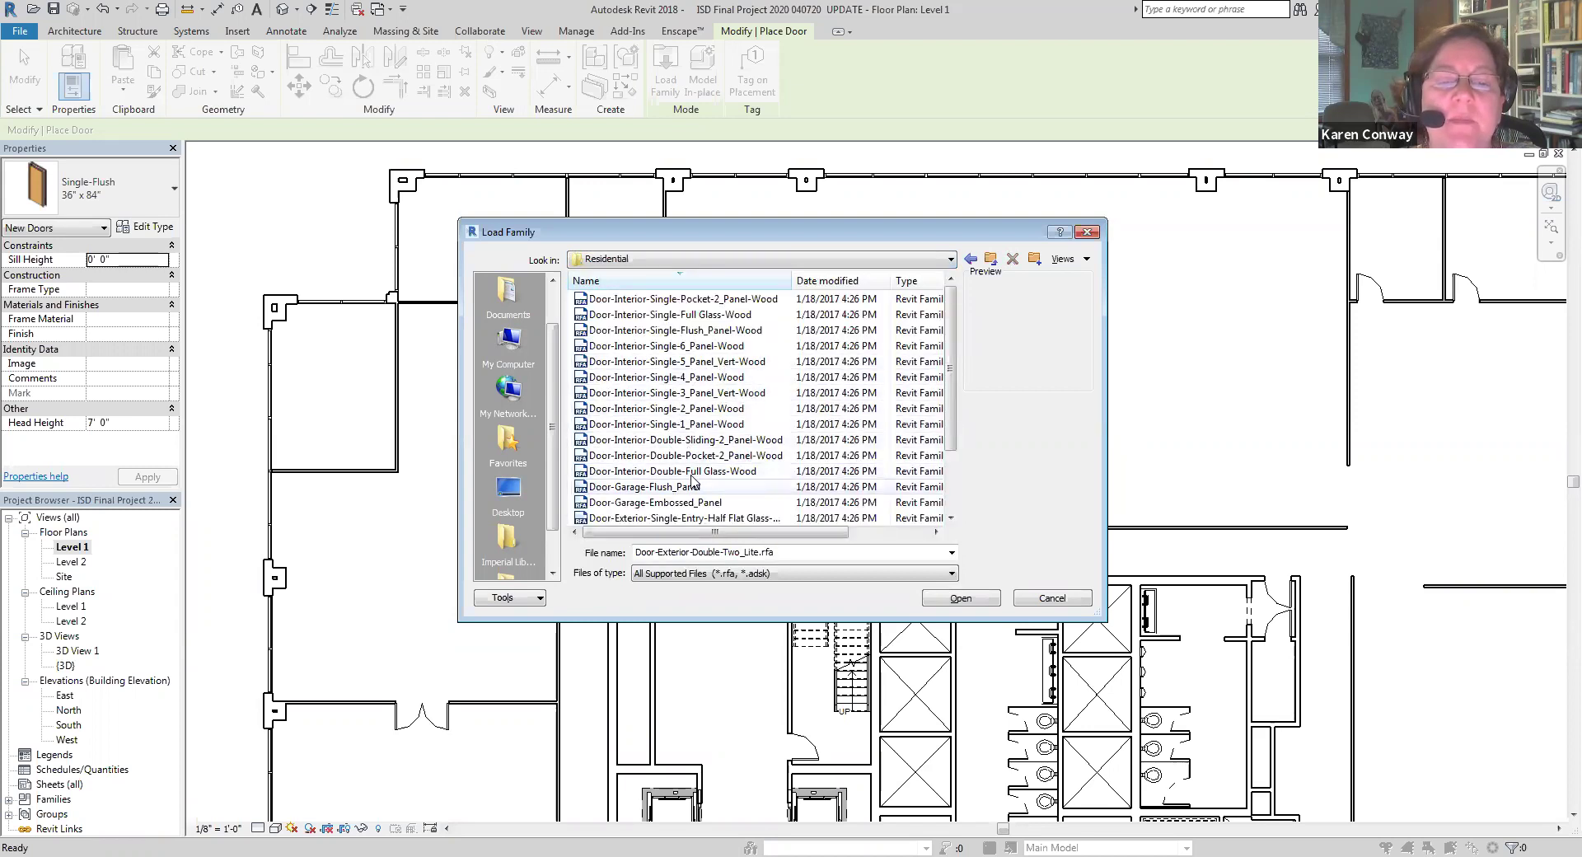
left_click(706, 471)
left_click(713, 442)
left_click(709, 408)
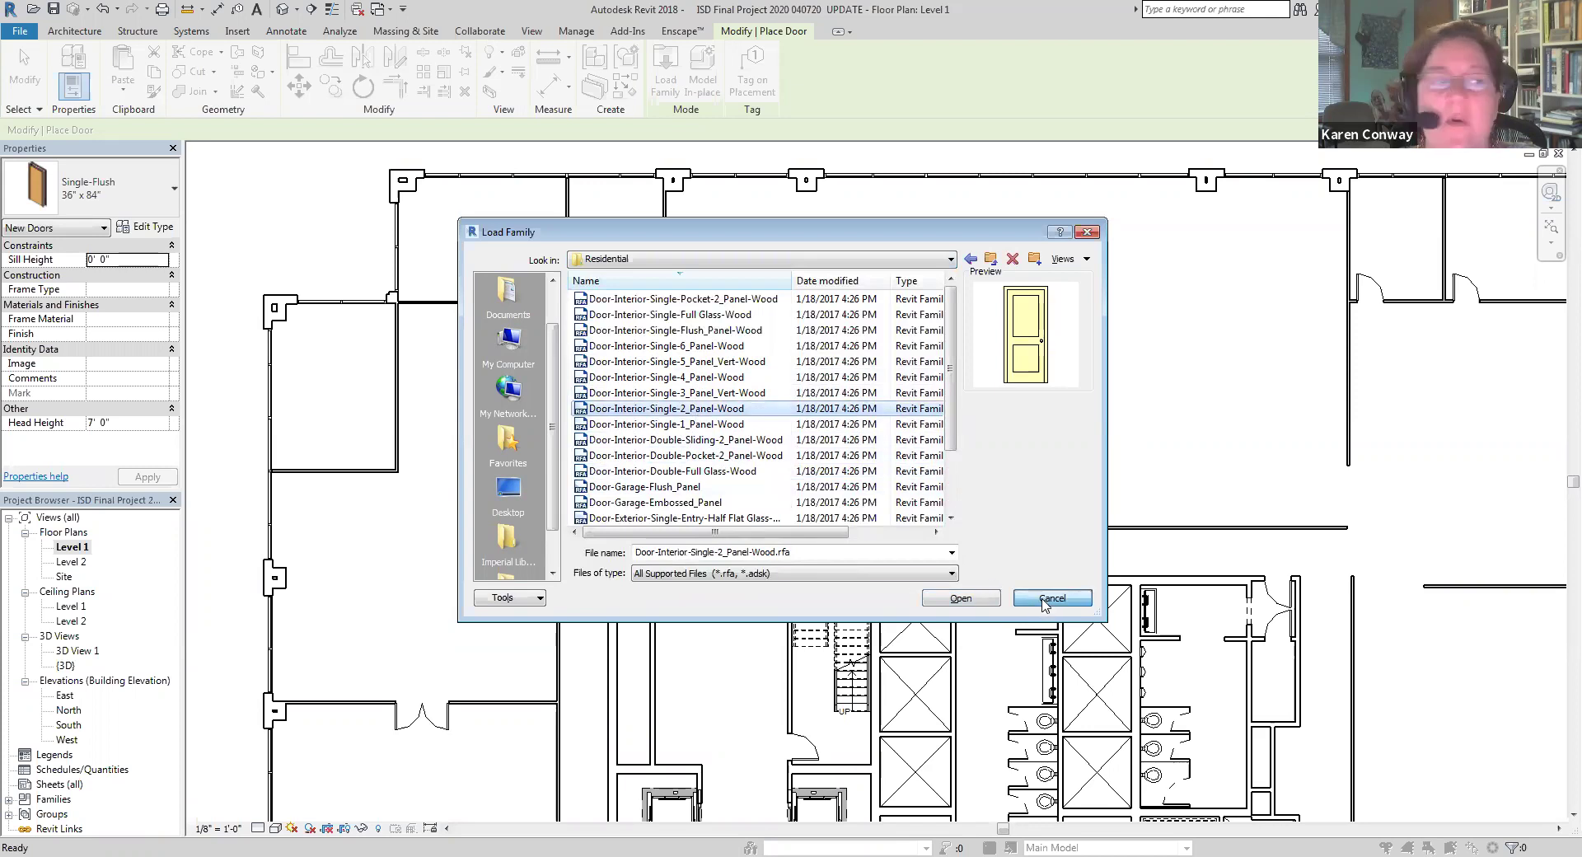
Place a Single-Flush 36" x 84" door in the northwest corner room's vertical partition, about 2' 6" from its north end, swinging into the room
scroll(379, 319, "up", 2)
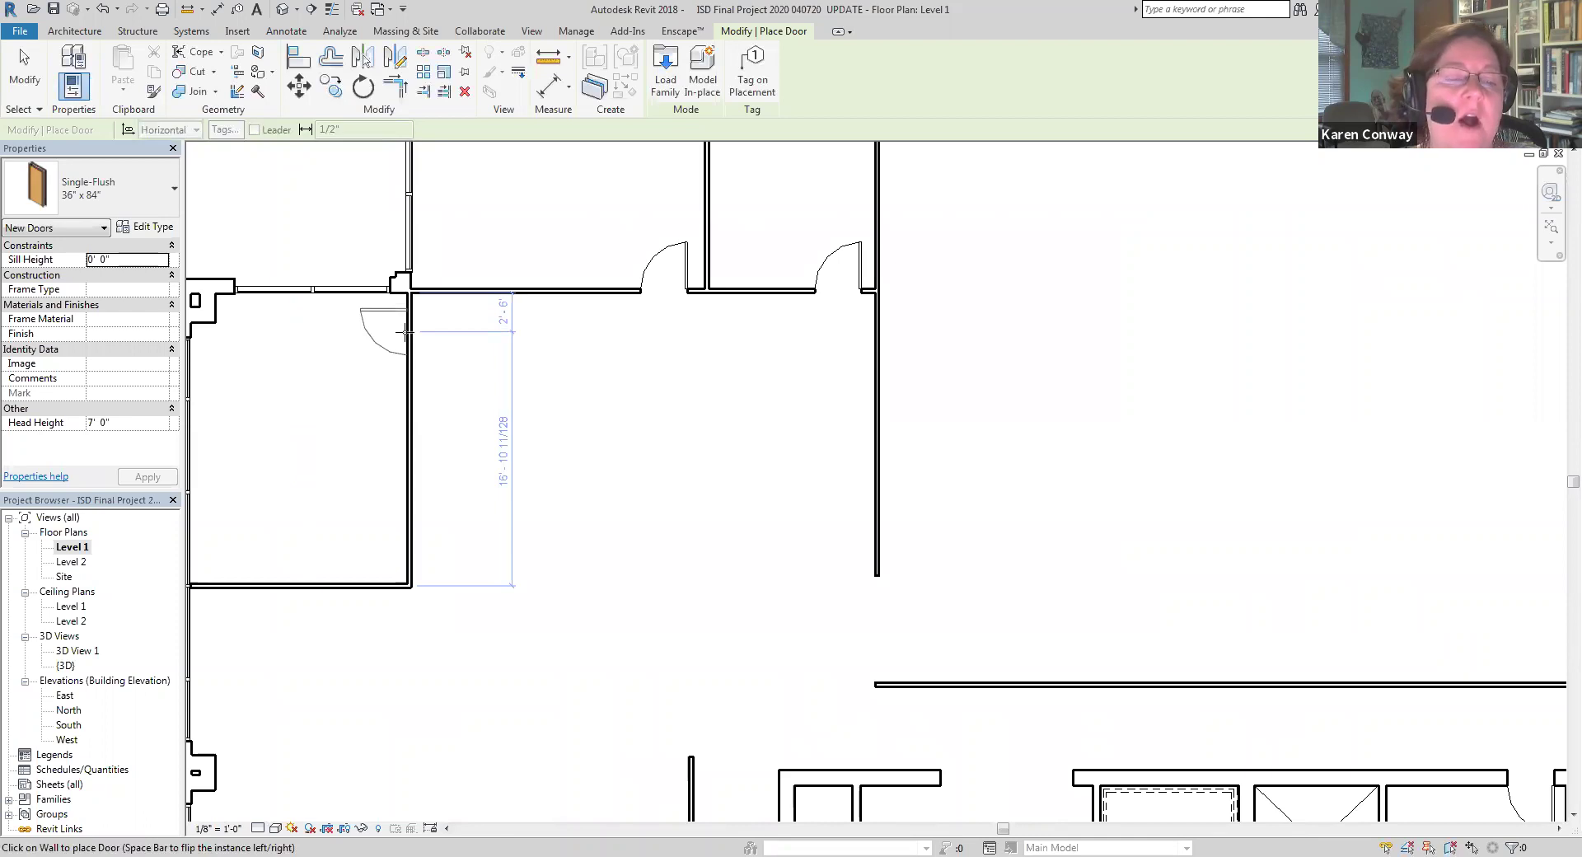
left_click(408, 333)
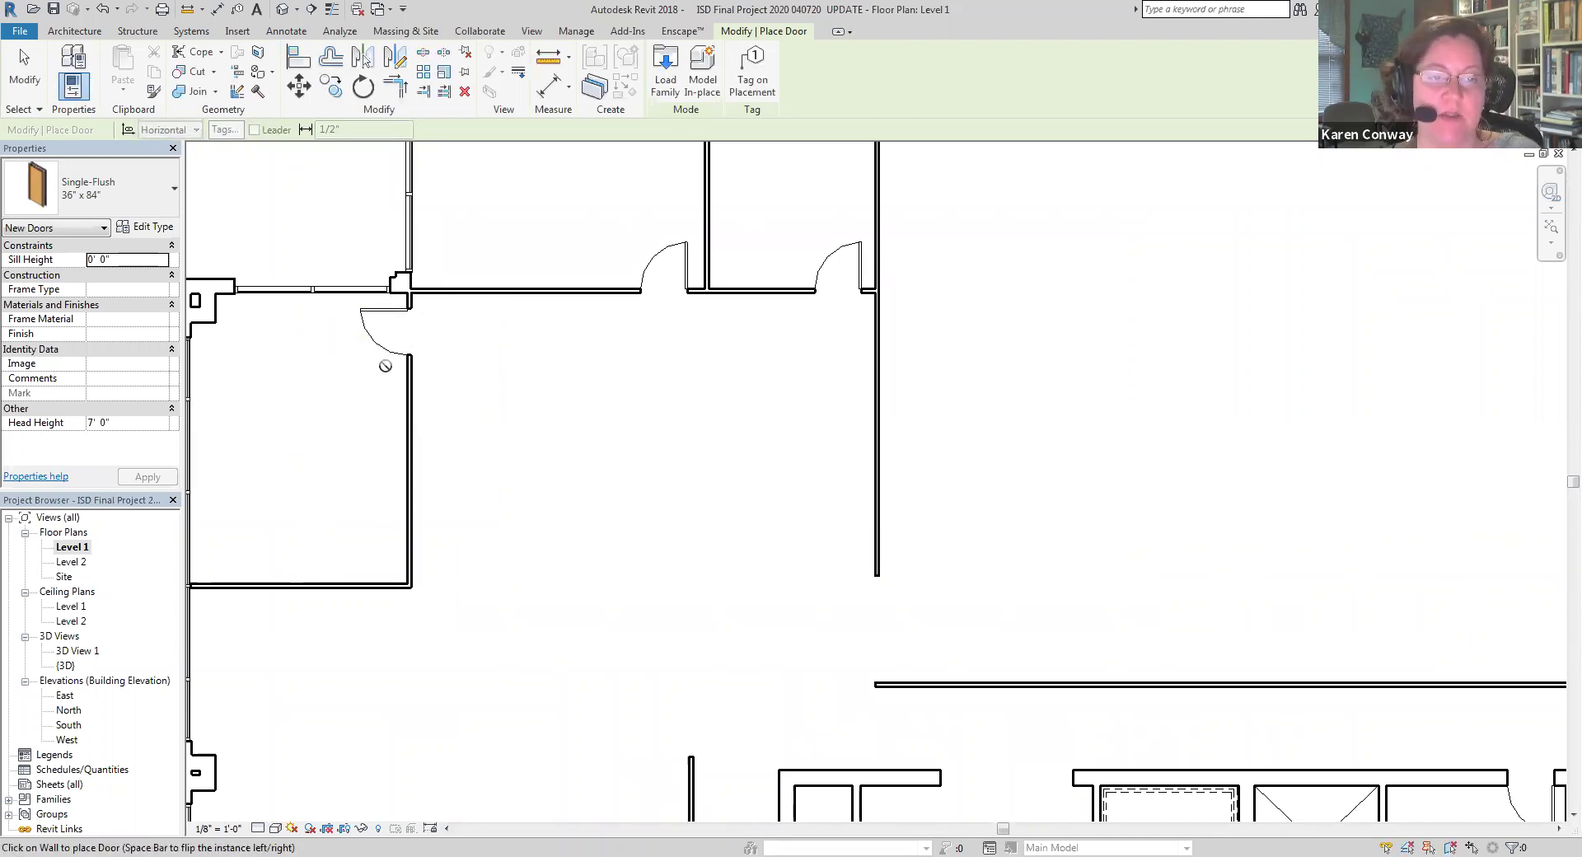
key("Escape")
key("Escape")
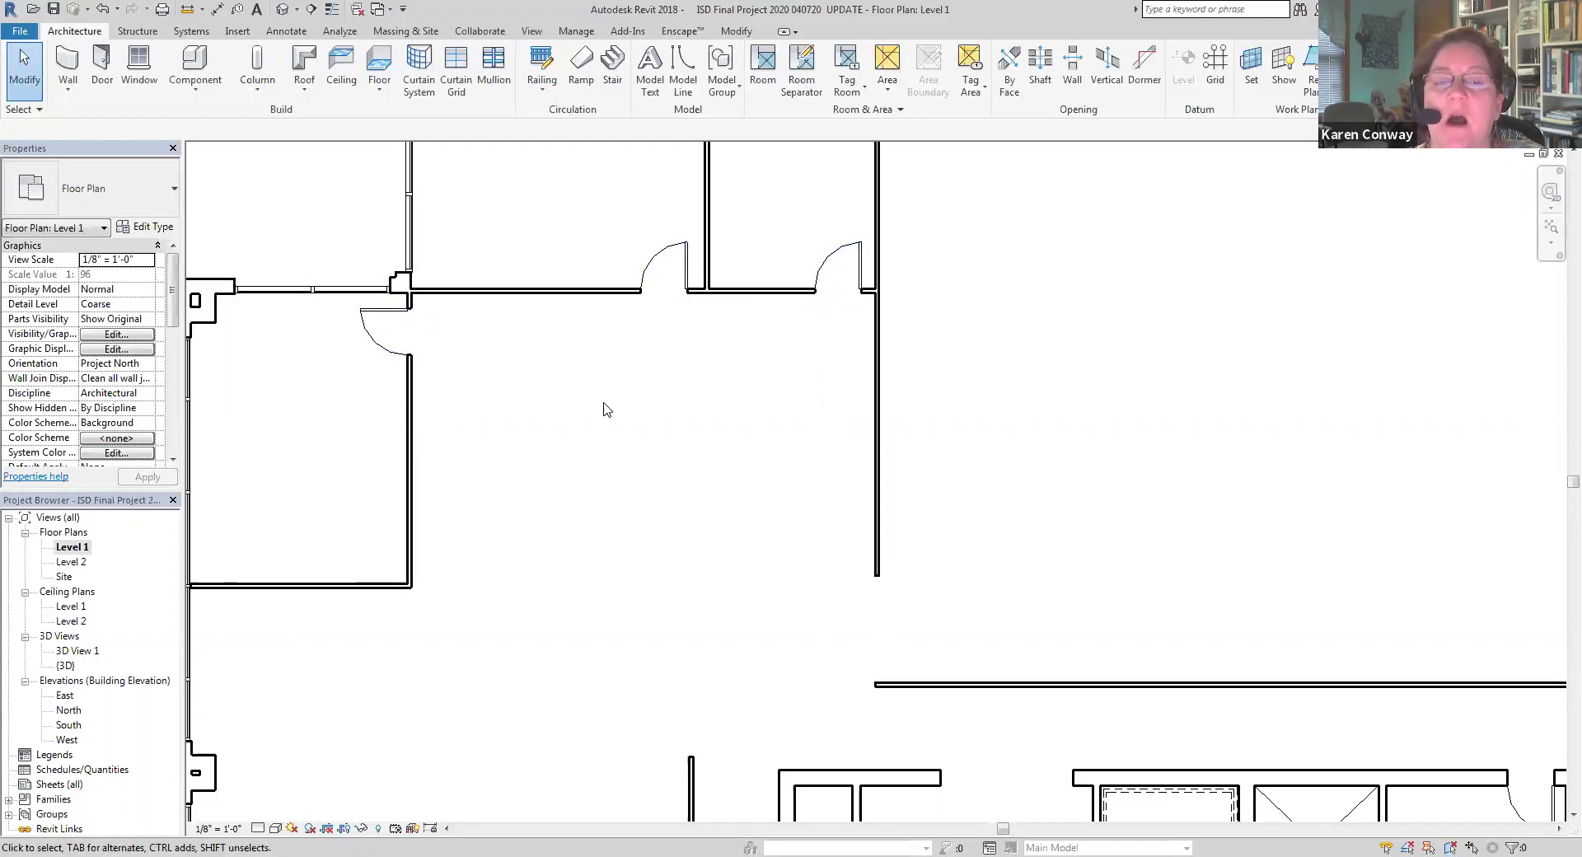
scroll(480, 325, "down", 4)
scroll(586, 427, "up", 2)
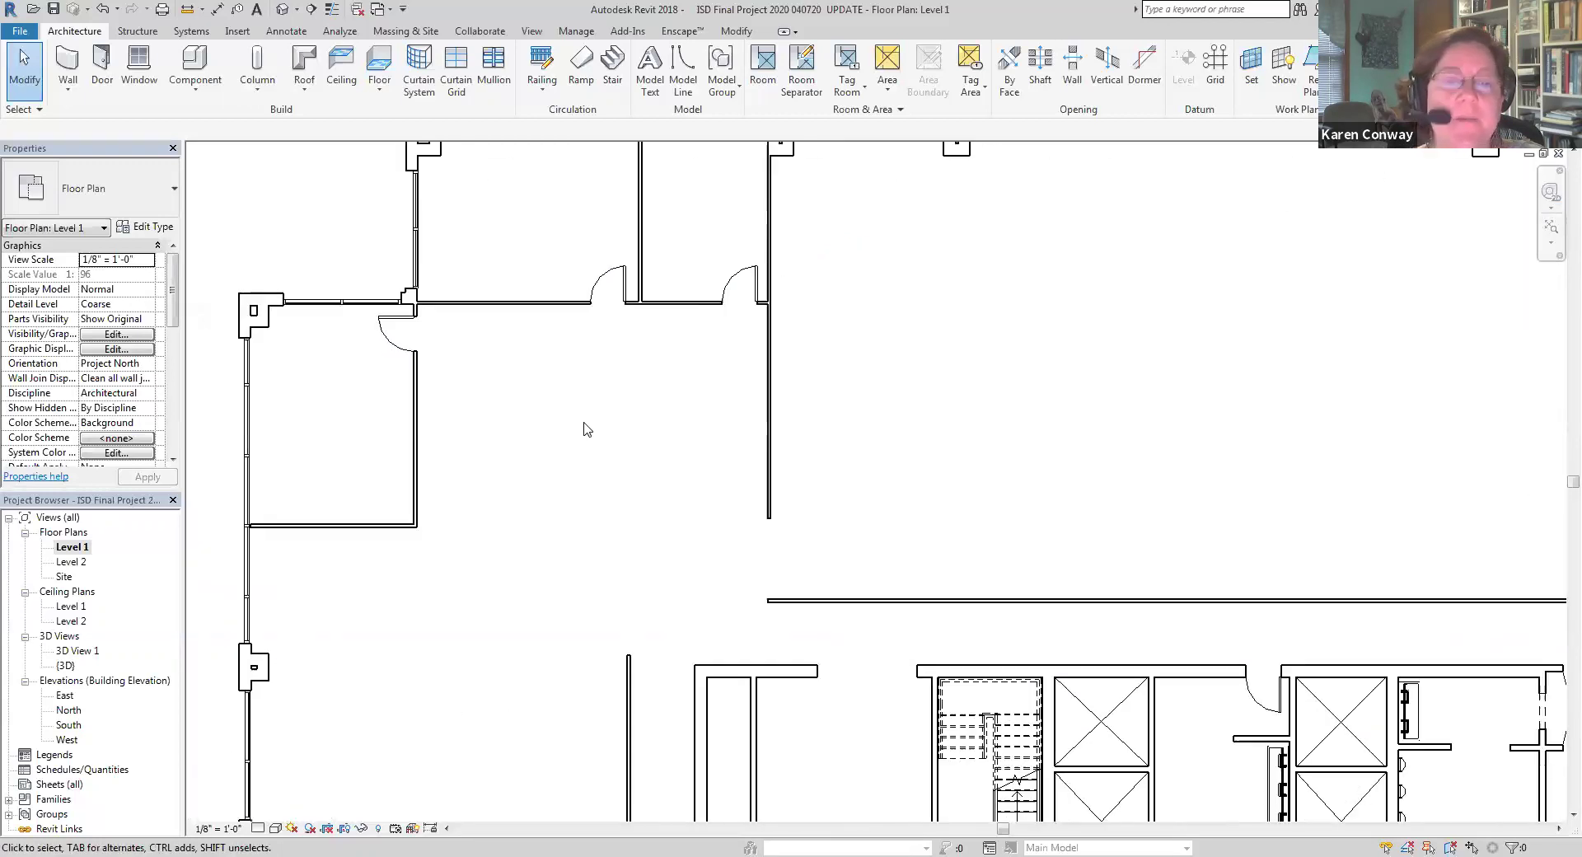
scroll(526, 347, "up", 2)
scroll(483, 380, "down", 2)
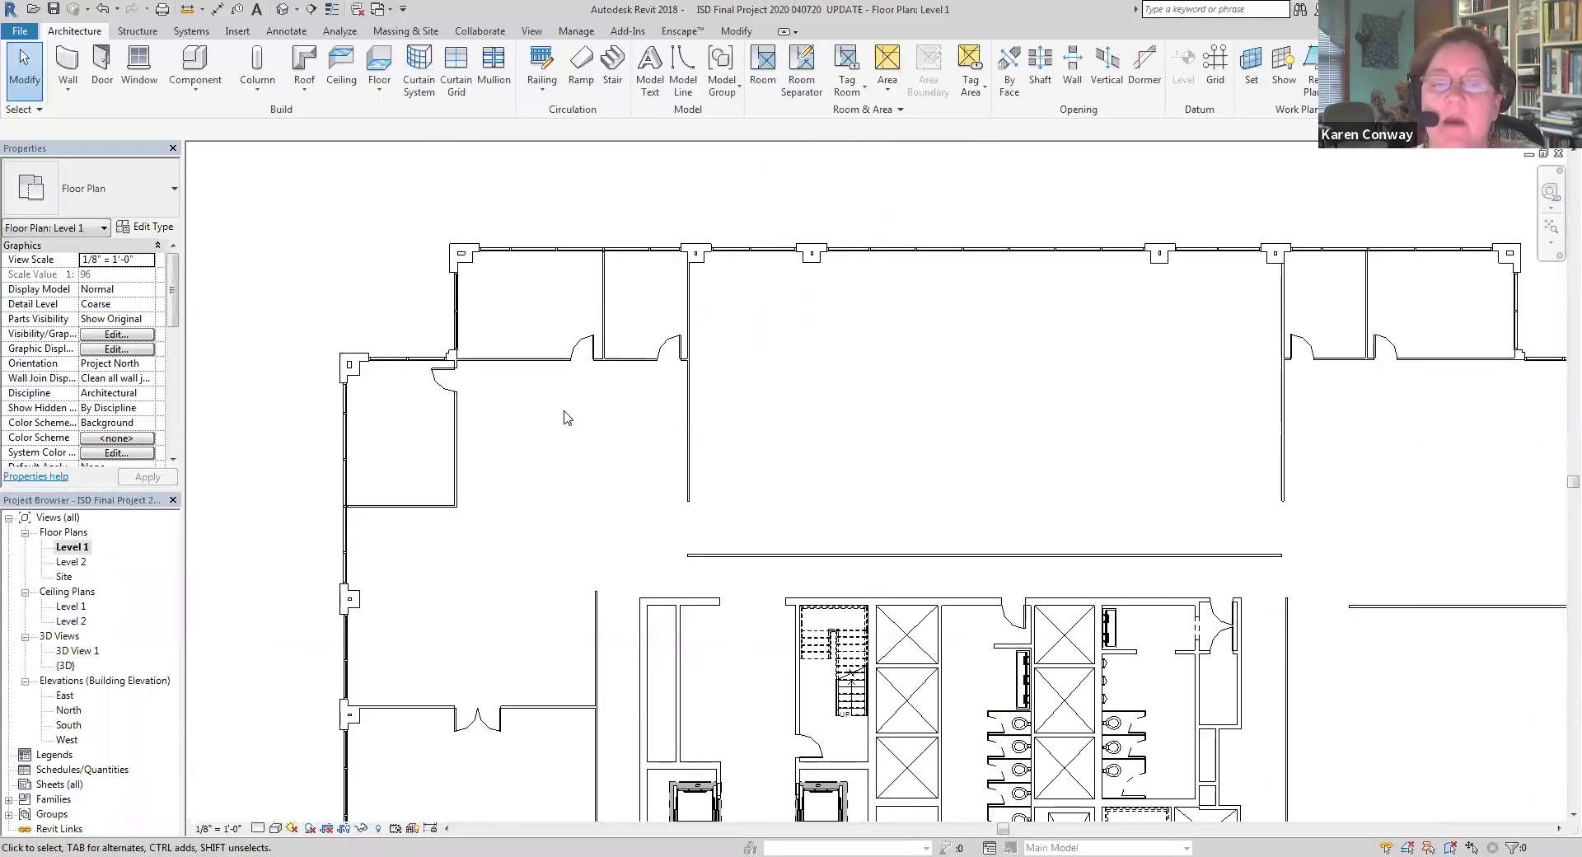
scroll(552, 394, "down", 2)
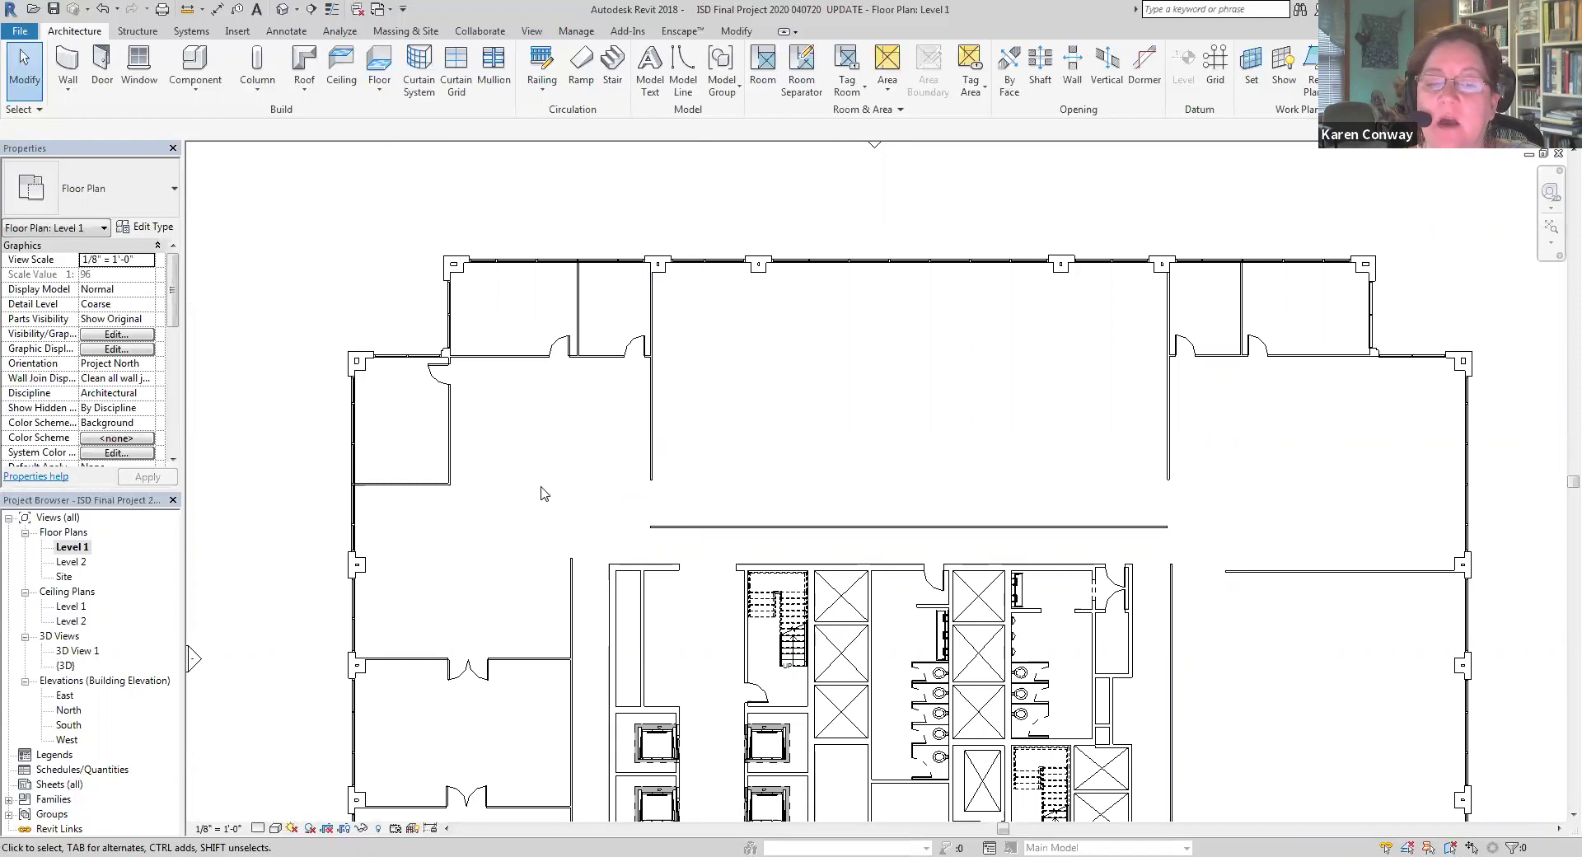
scroll(560, 478, "down", 2)
scroll(642, 452, "up", 2)
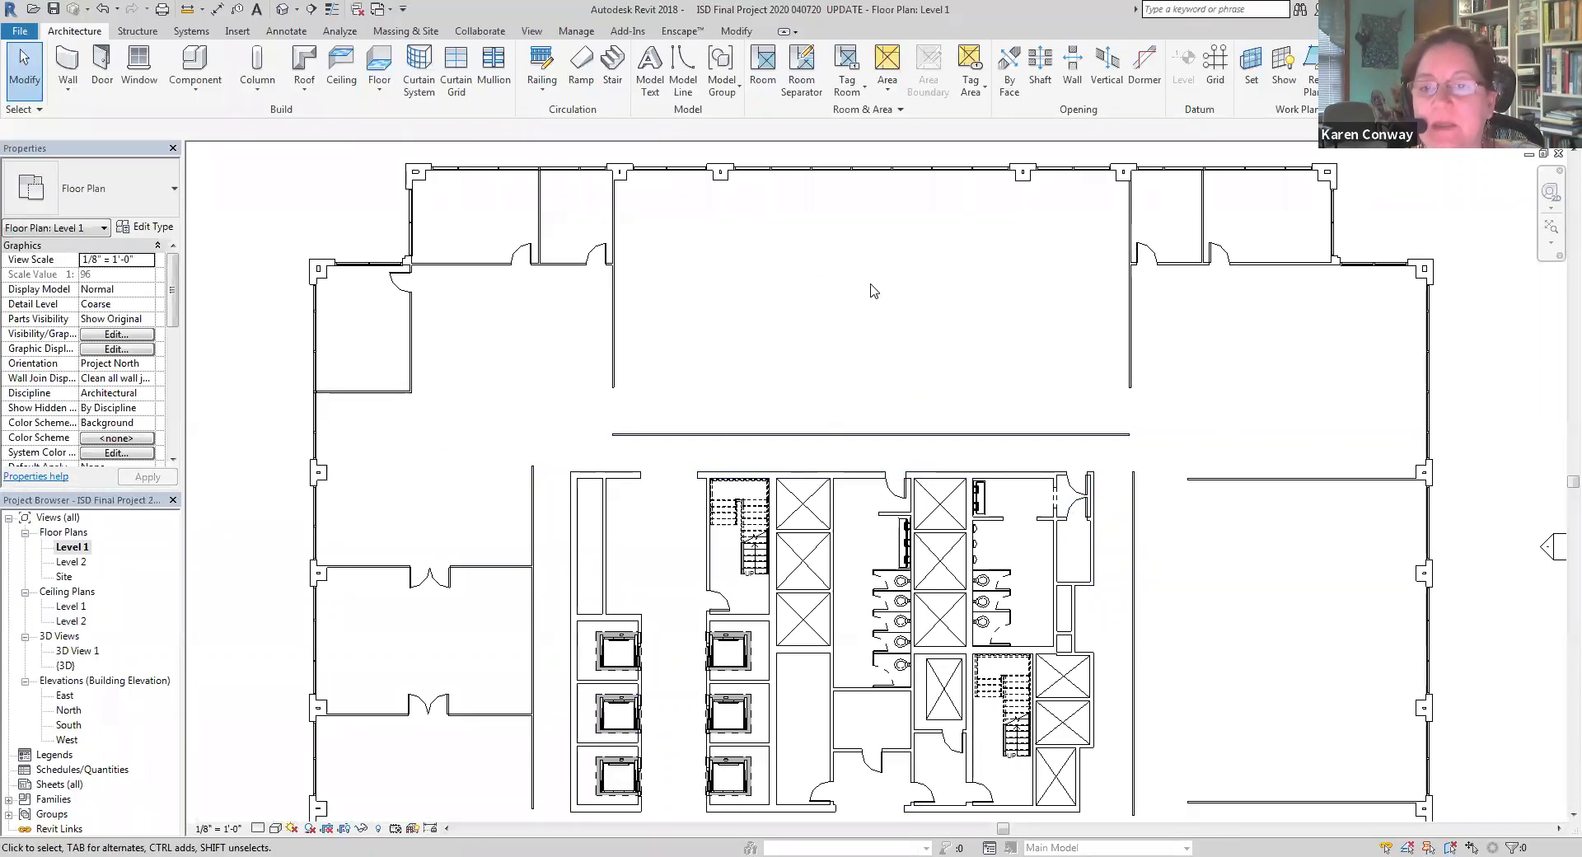
Start an architectural floor and sketch its first boundary line from the north office's corner column along the curtain wall's outer face to the dividing partition's mullion
left_click(368, 86)
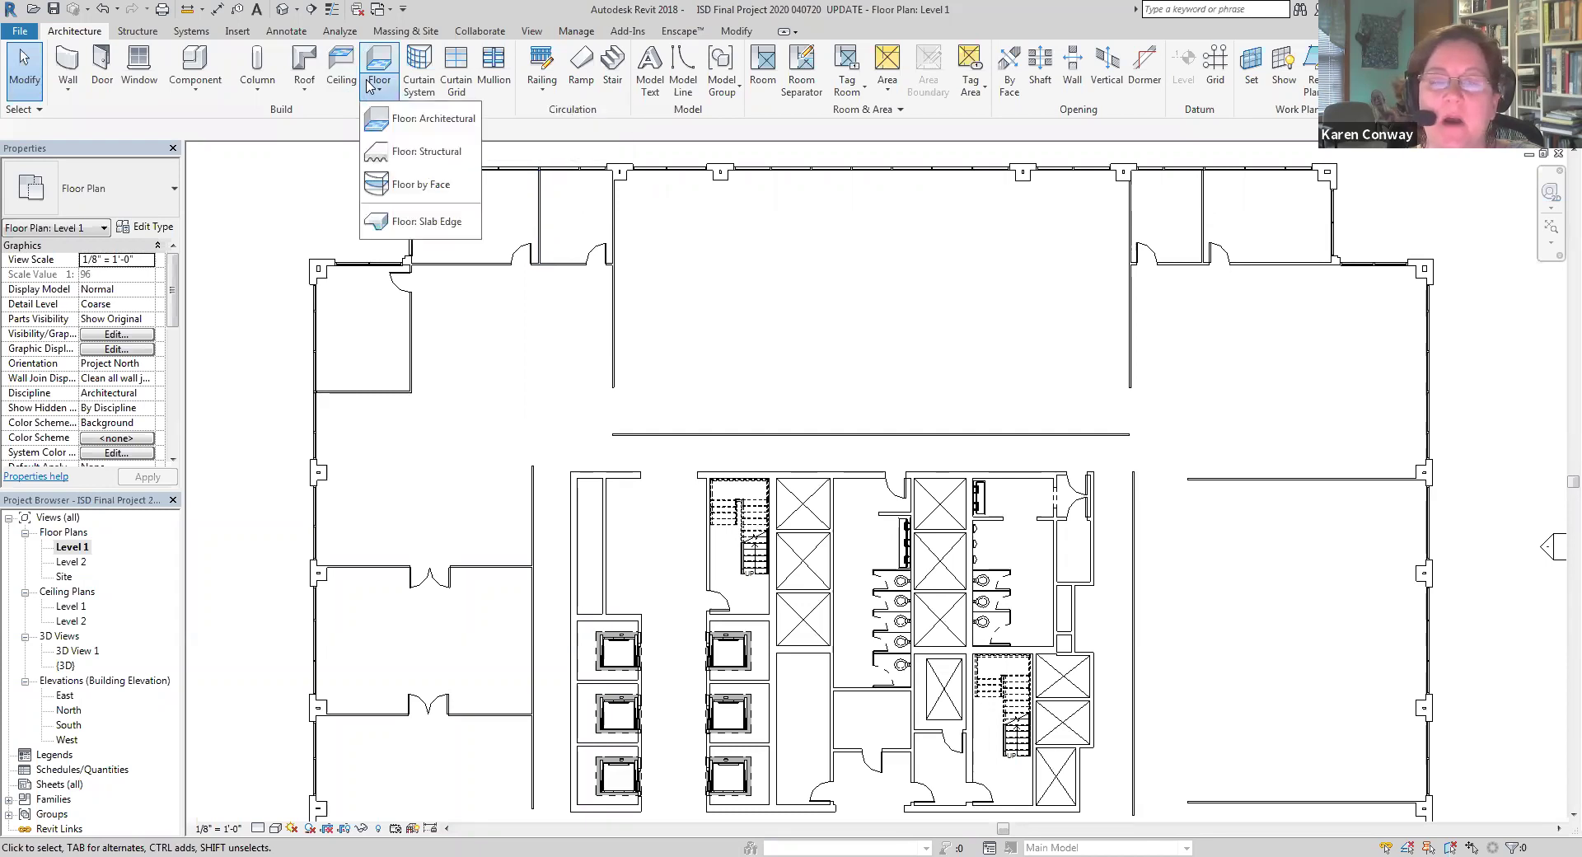
left_click(458, 122)
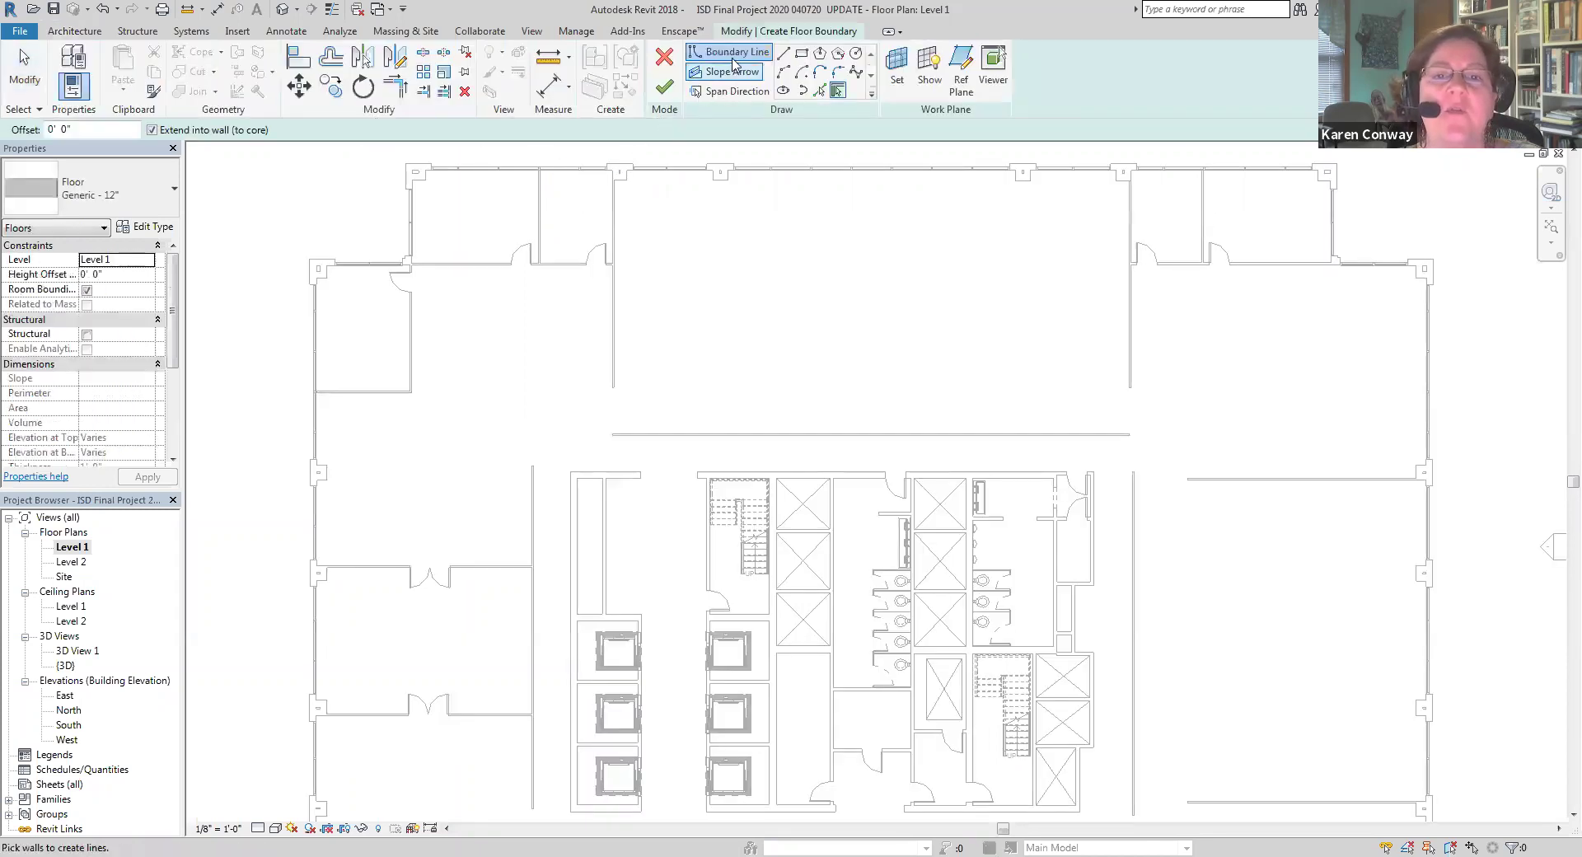
left_click(783, 54)
scroll(426, 157, "up", 2)
scroll(426, 156, "up", 4)
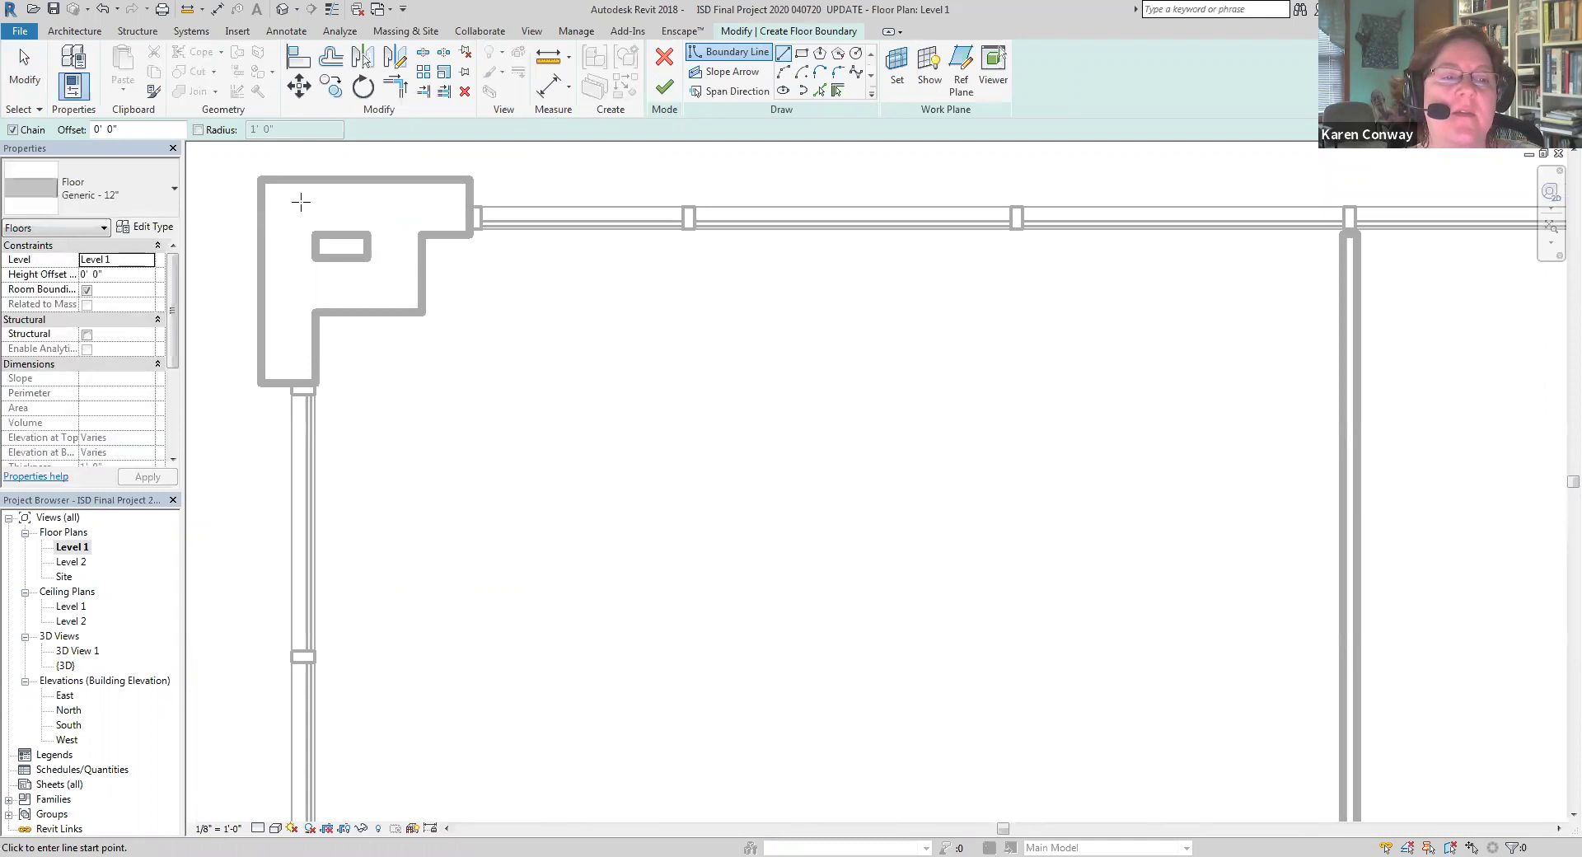
left_click(297, 207)
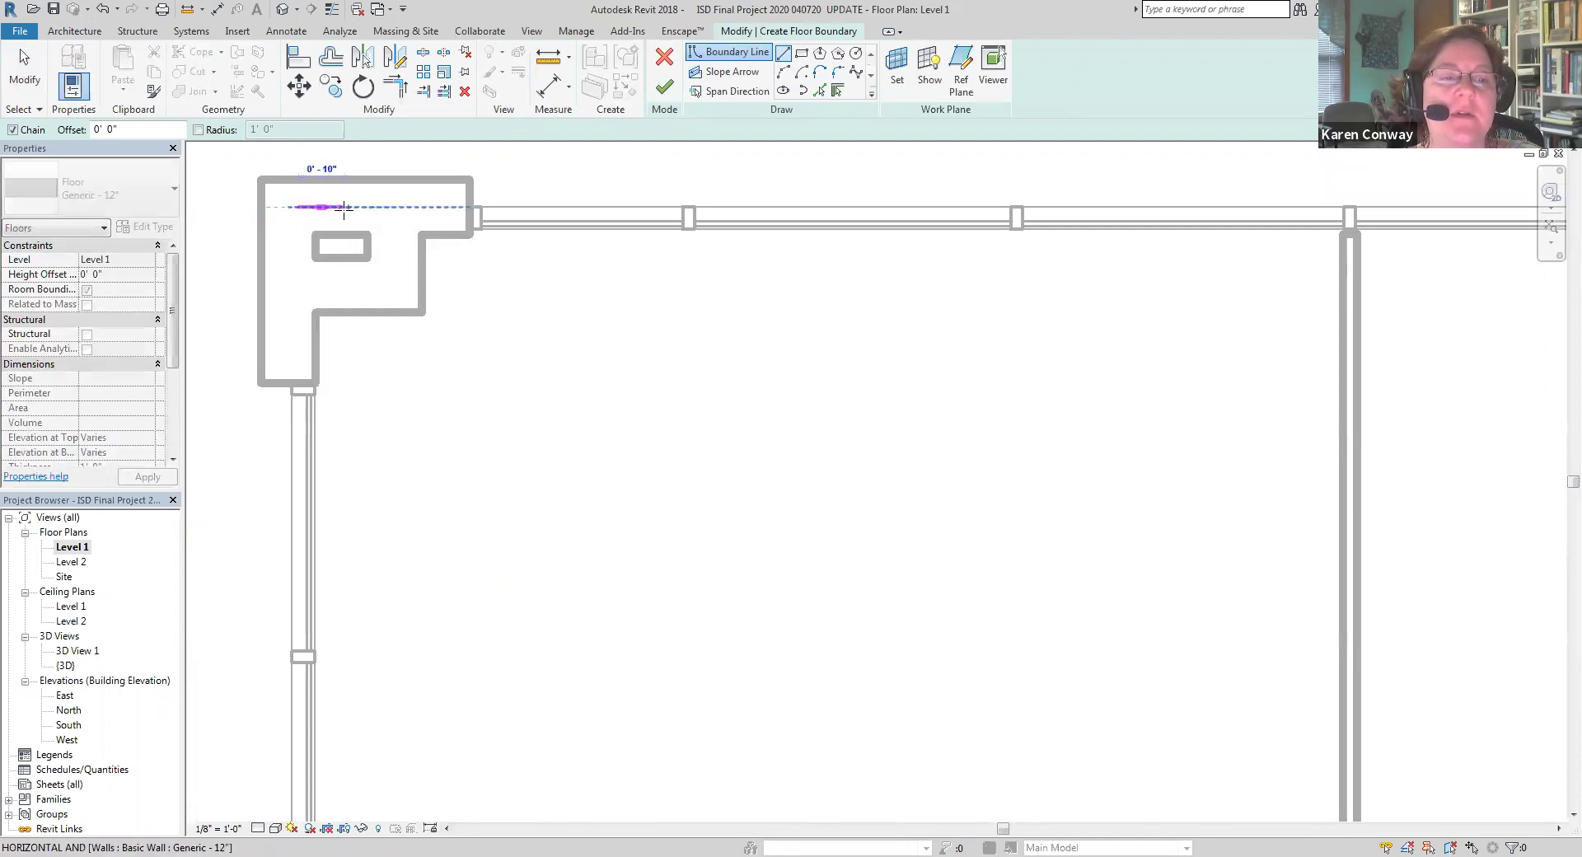
scroll(371, 212, "down", 2)
scroll(565, 213, "up", 2)
scroll(782, 218, "up", 1)
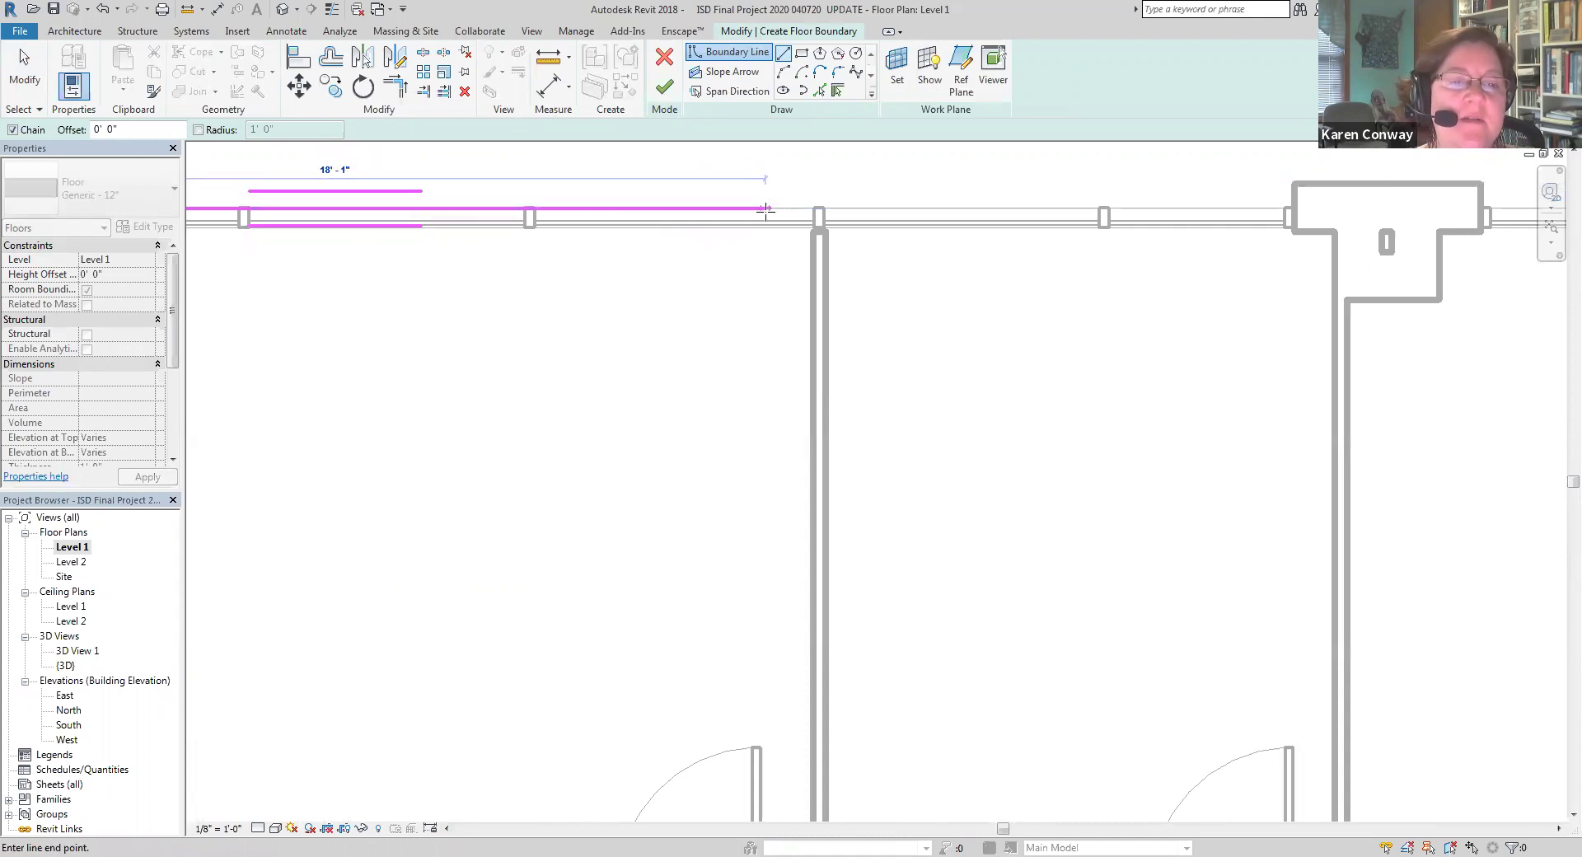
scroll(765, 211, "down", 1)
scroll(791, 211, "up", 3)
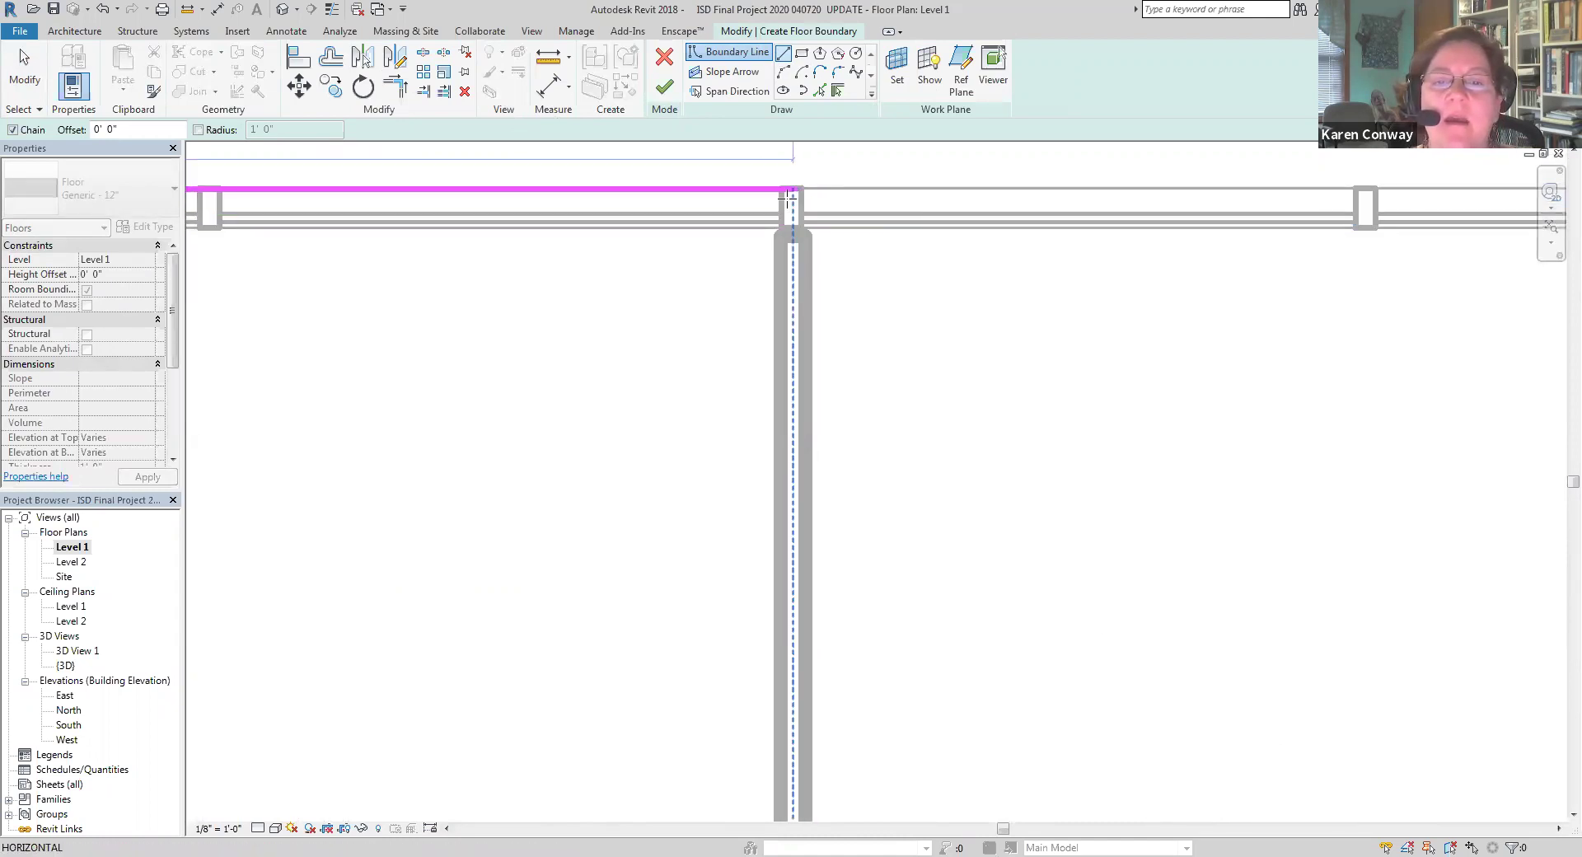
left_click(784, 189)
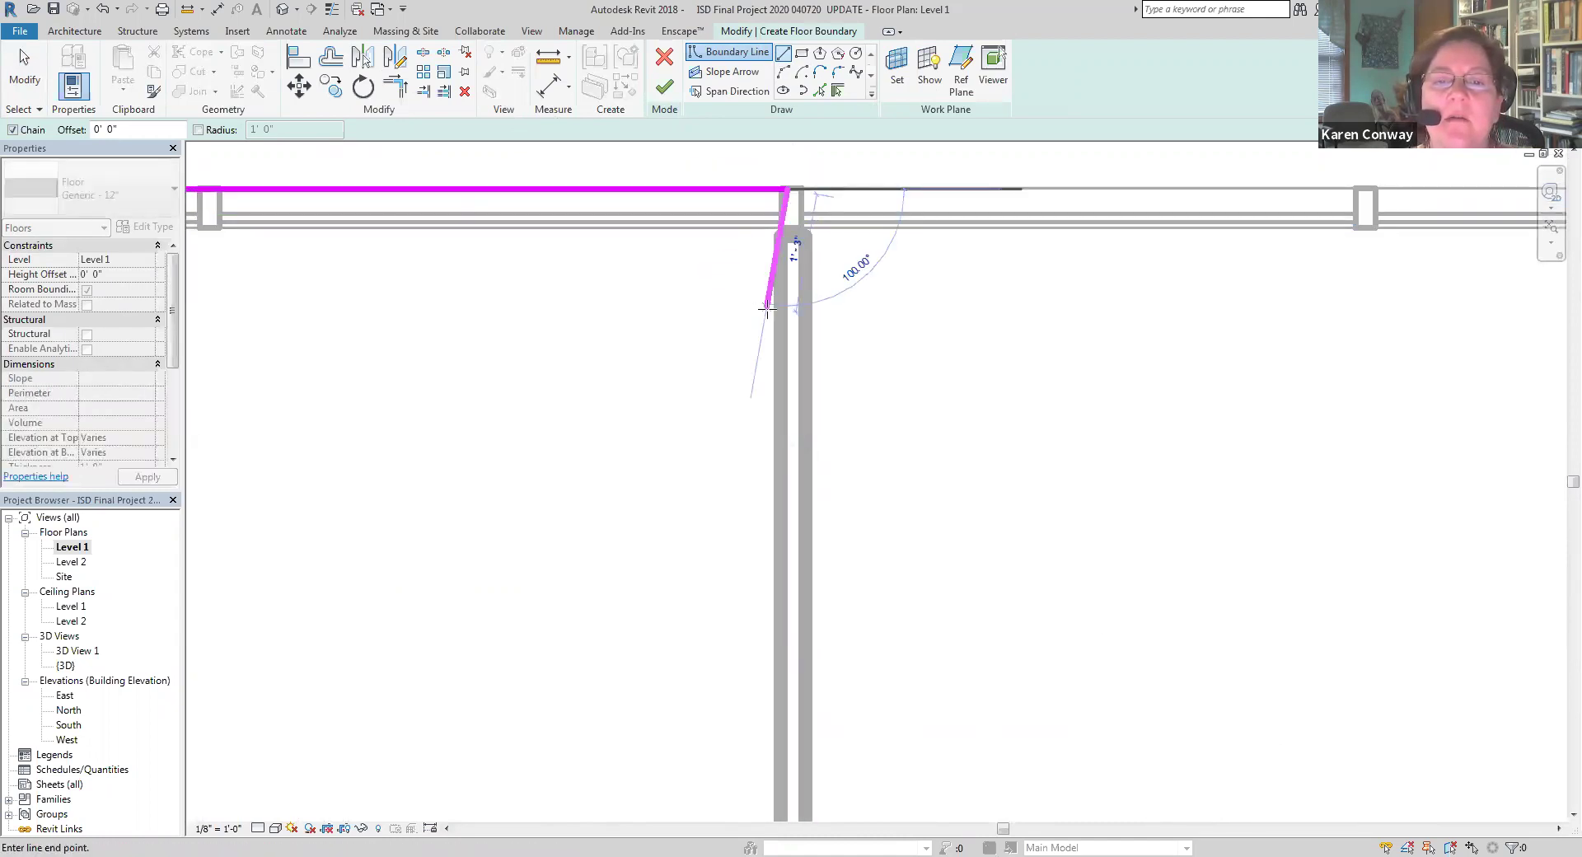
Continue the floor boundary down the dividing partition's centerline and along the south partition's centerline to the west curtain wall
scroll(770, 278, "down", 1)
scroll(770, 279, "down", 3)
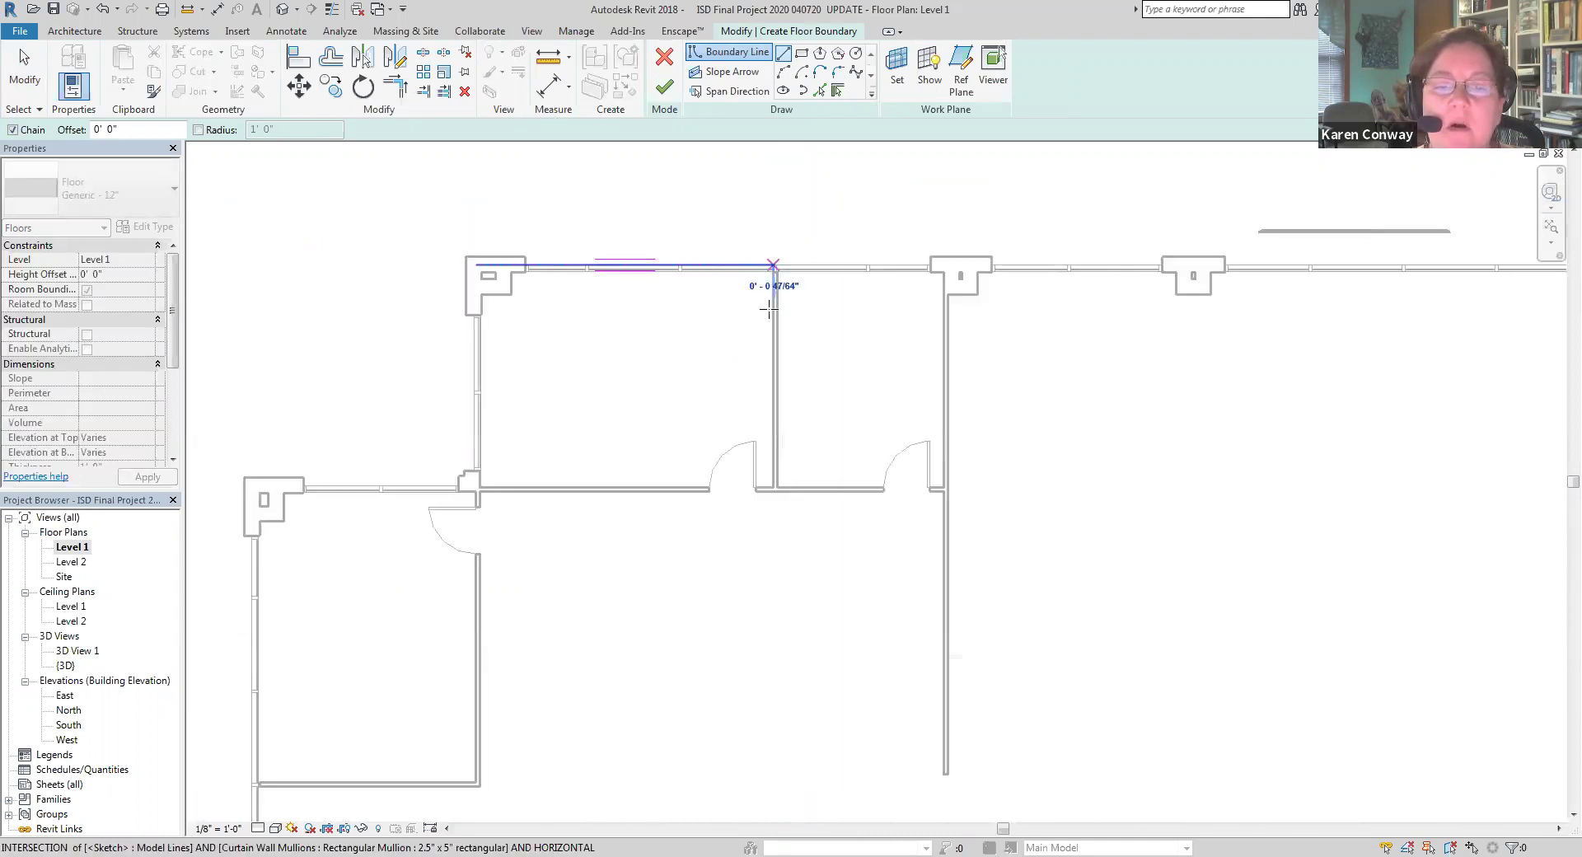
scroll(774, 502, "up", 4)
left_click(768, 510)
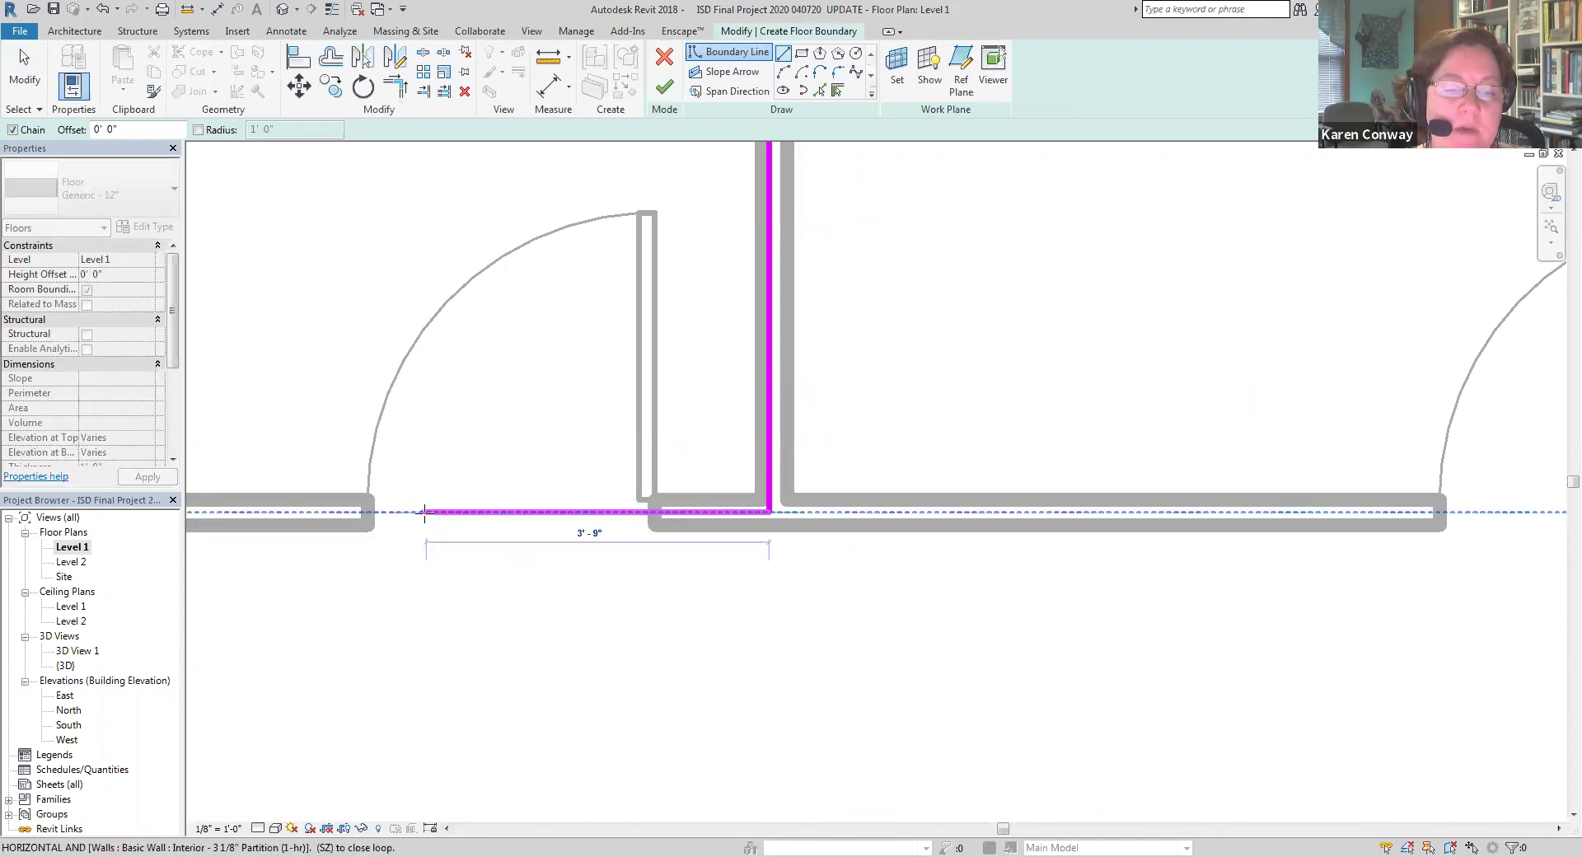
scroll(849, 498, "down", 5)
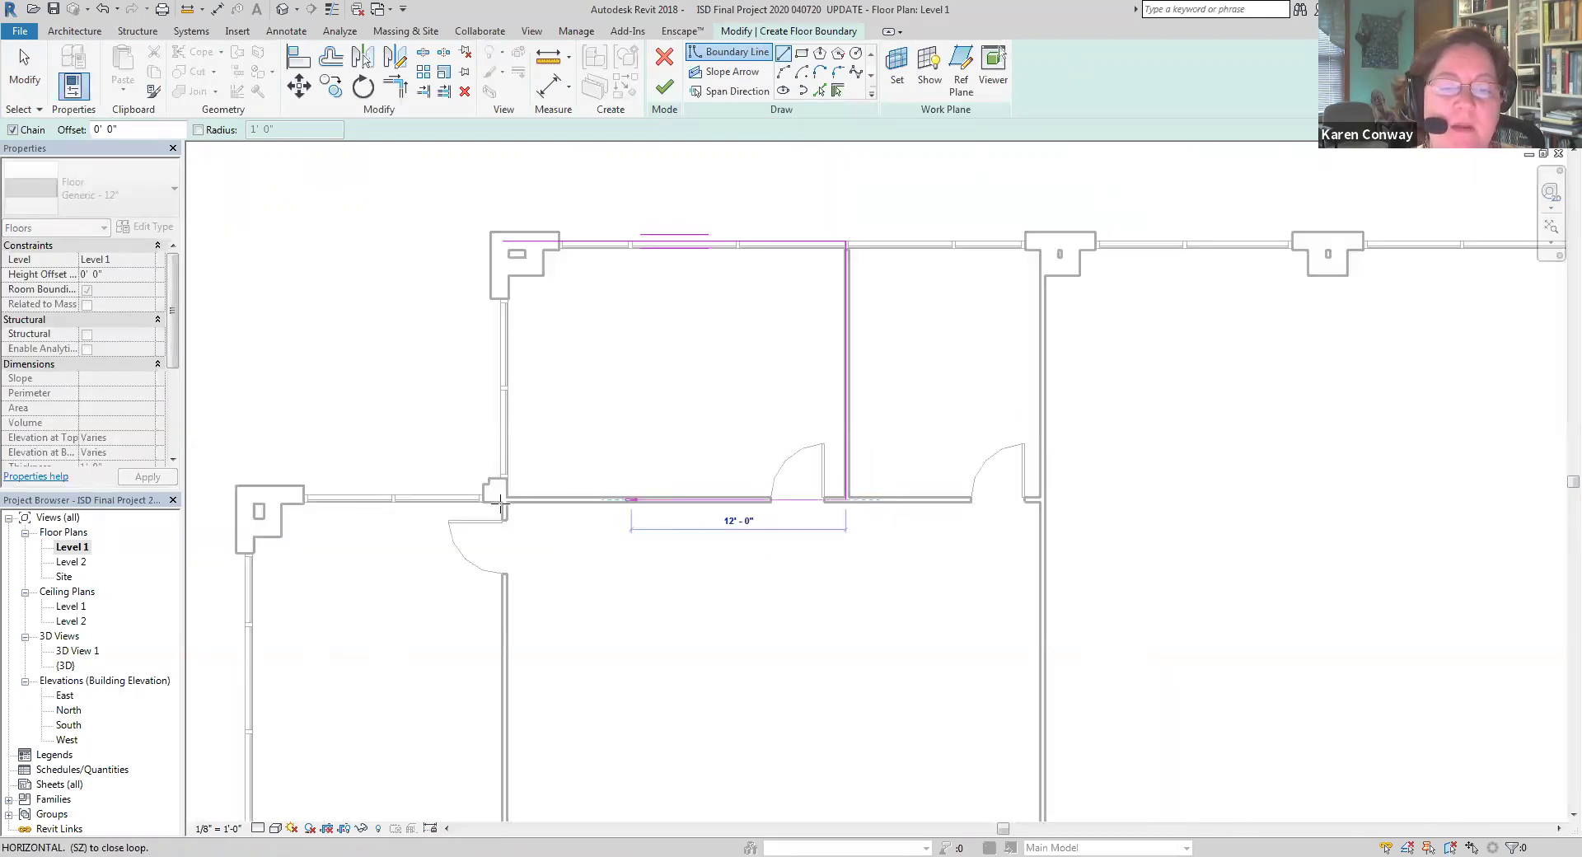
scroll(500, 505, "up", 5)
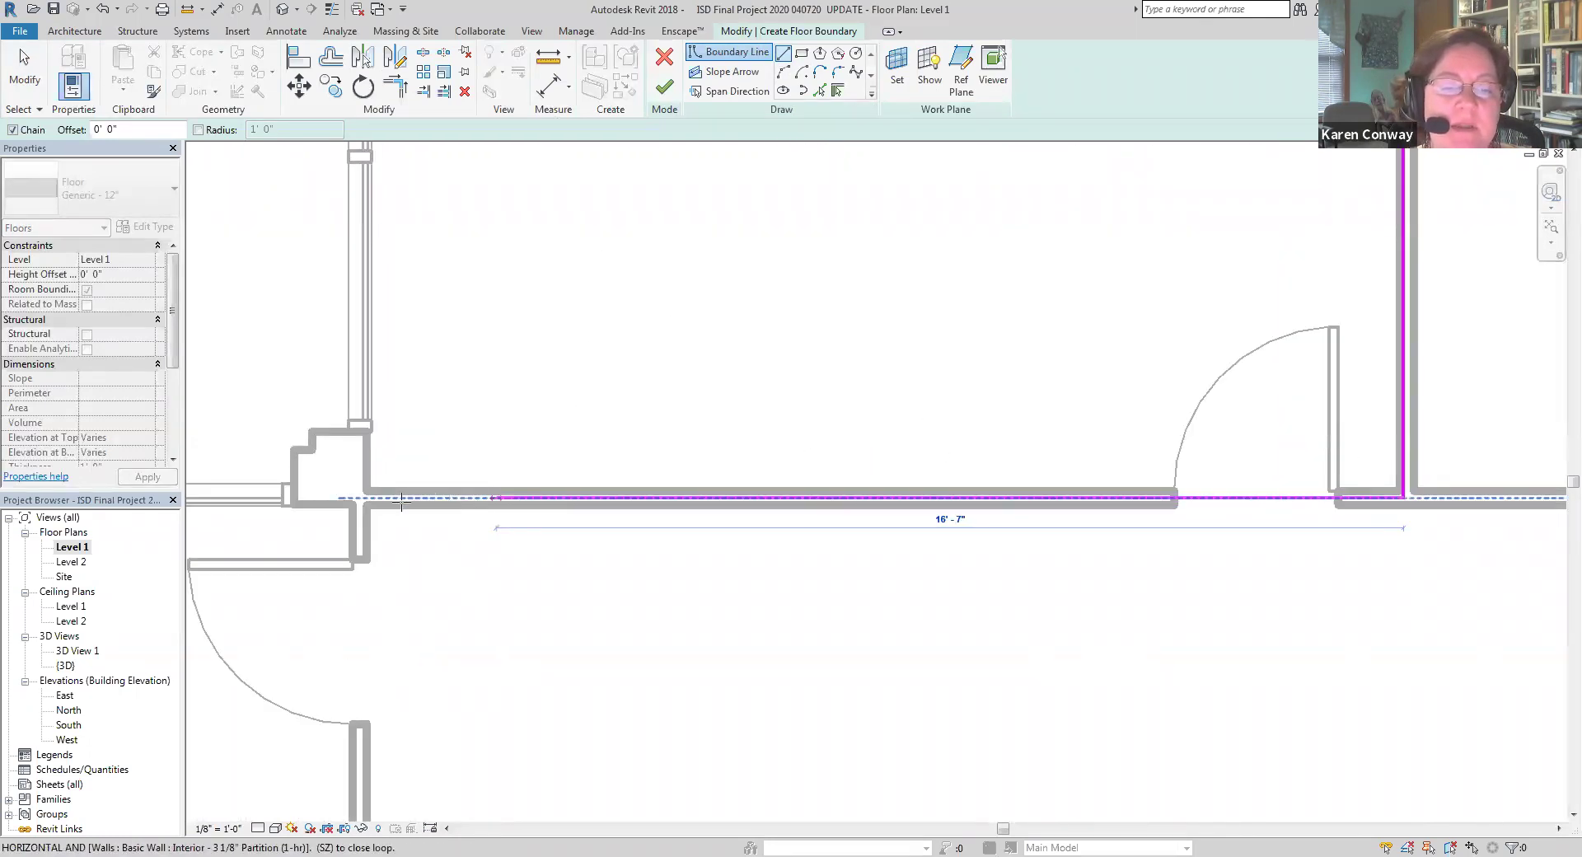
left_click(337, 493)
Close the floor boundary with a line up the west curtain wall to its start at the corner column, and end line drawing
scroll(371, 519, "down", 5)
scroll(383, 328, "up", 5)
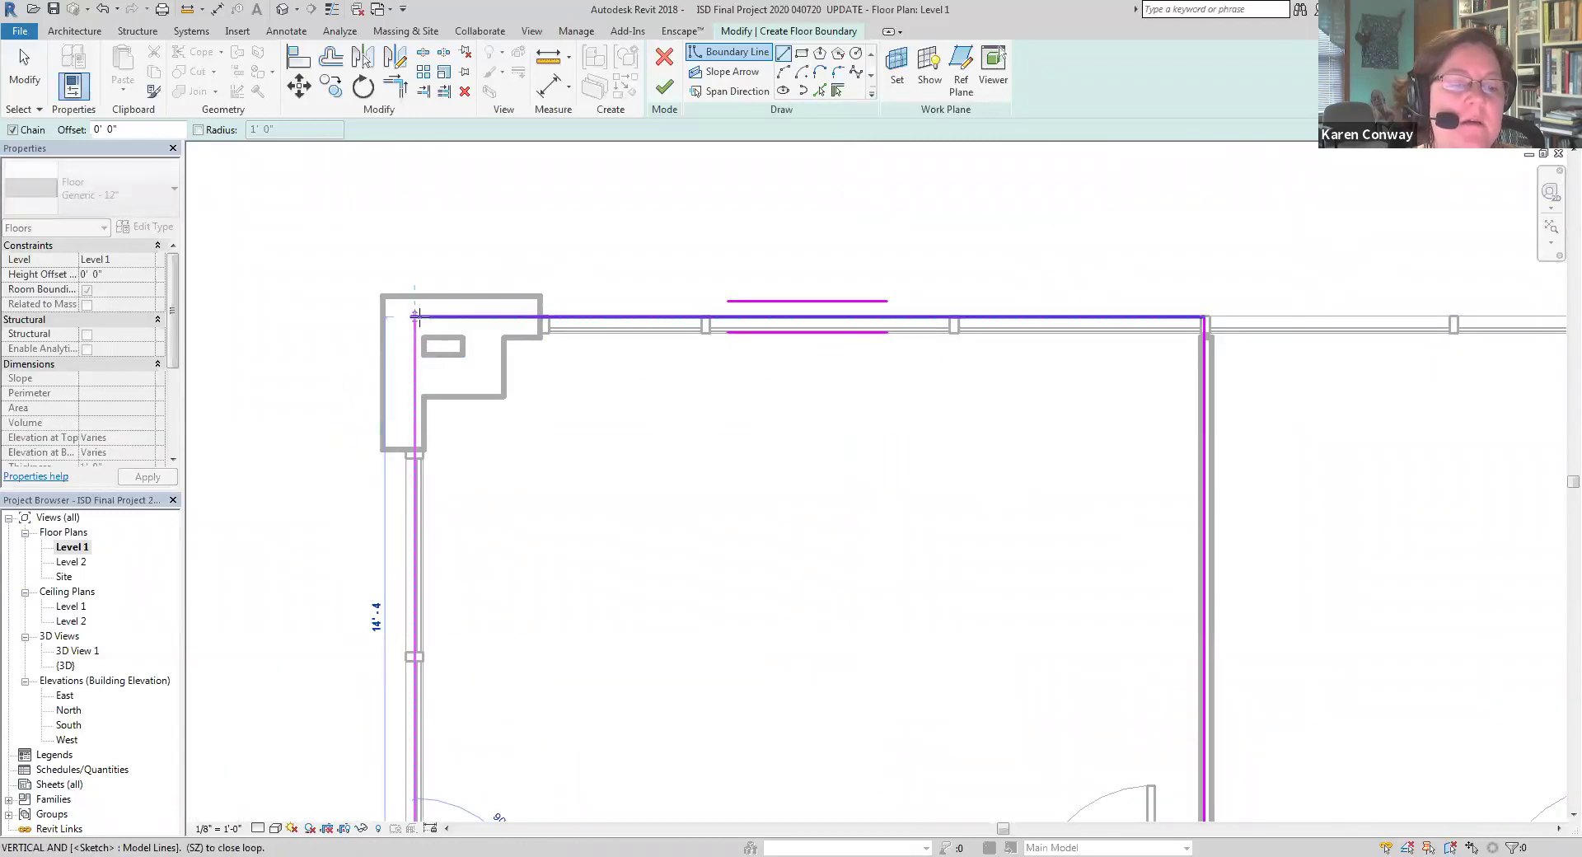
left_click(416, 315)
scroll(434, 281, "down", 2)
key("Escape")
key("Escape")
Examine the west boundary line's alignment with the curtain wall mullions along its full length
left_click(422, 385)
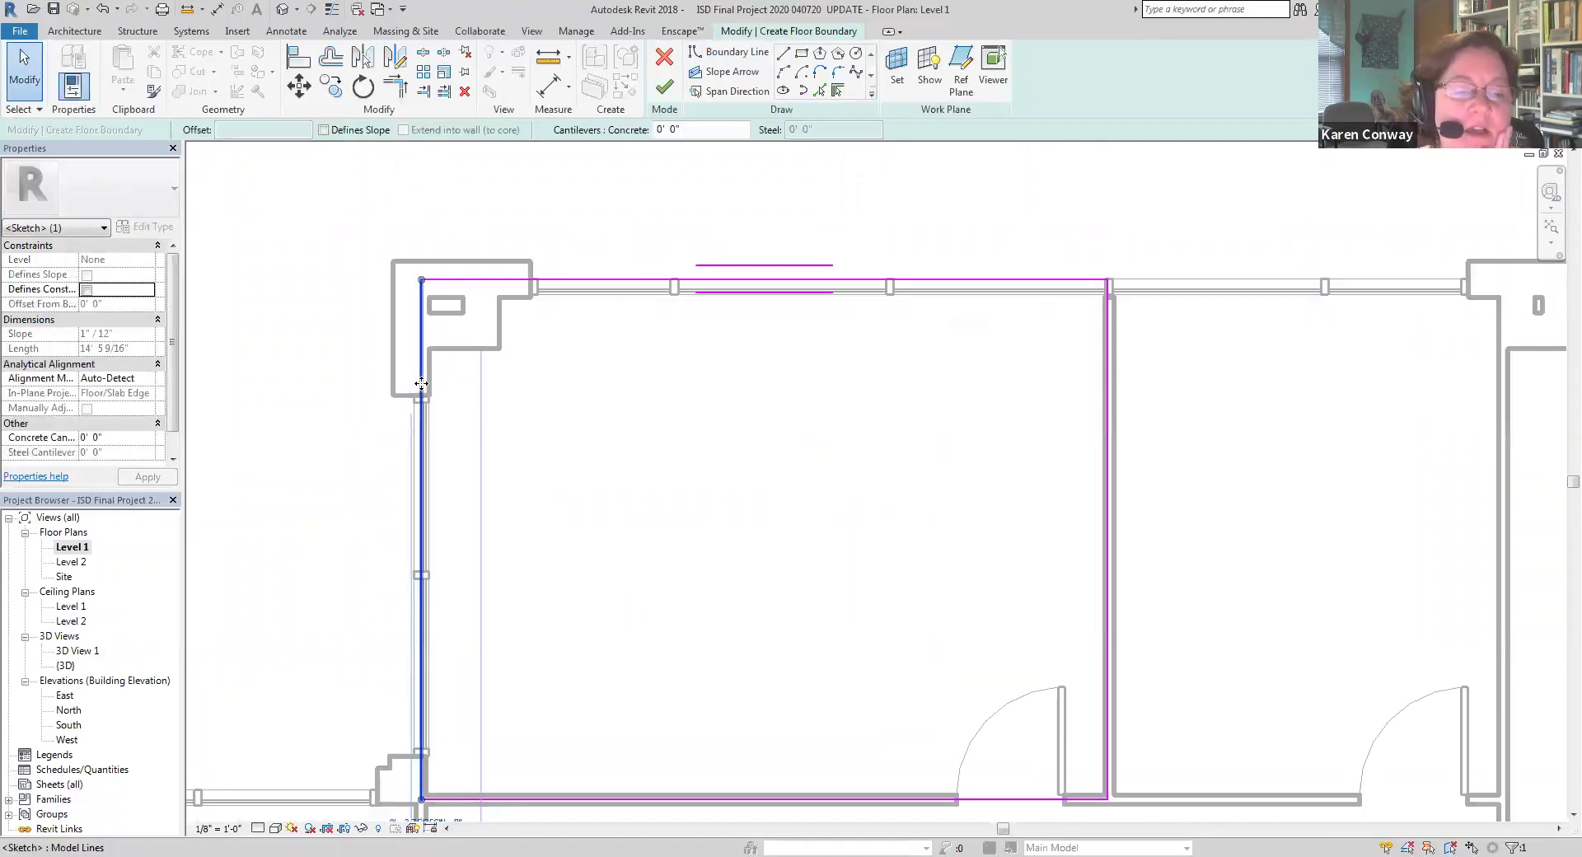
scroll(429, 486, "up", 2)
scroll(443, 508, "up", 2)
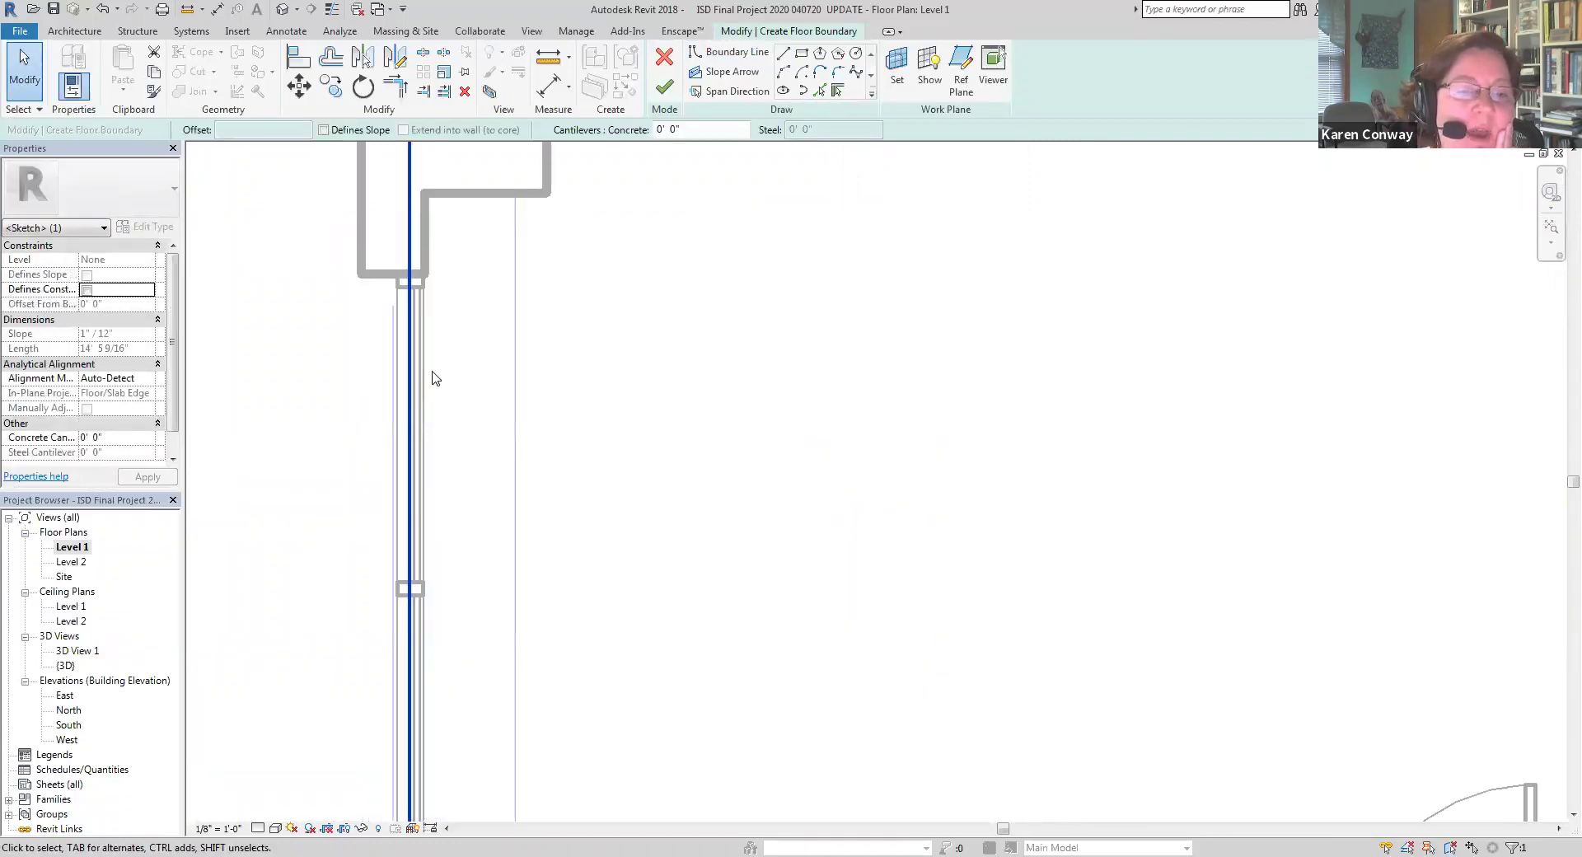
scroll(416, 401, "down", 3)
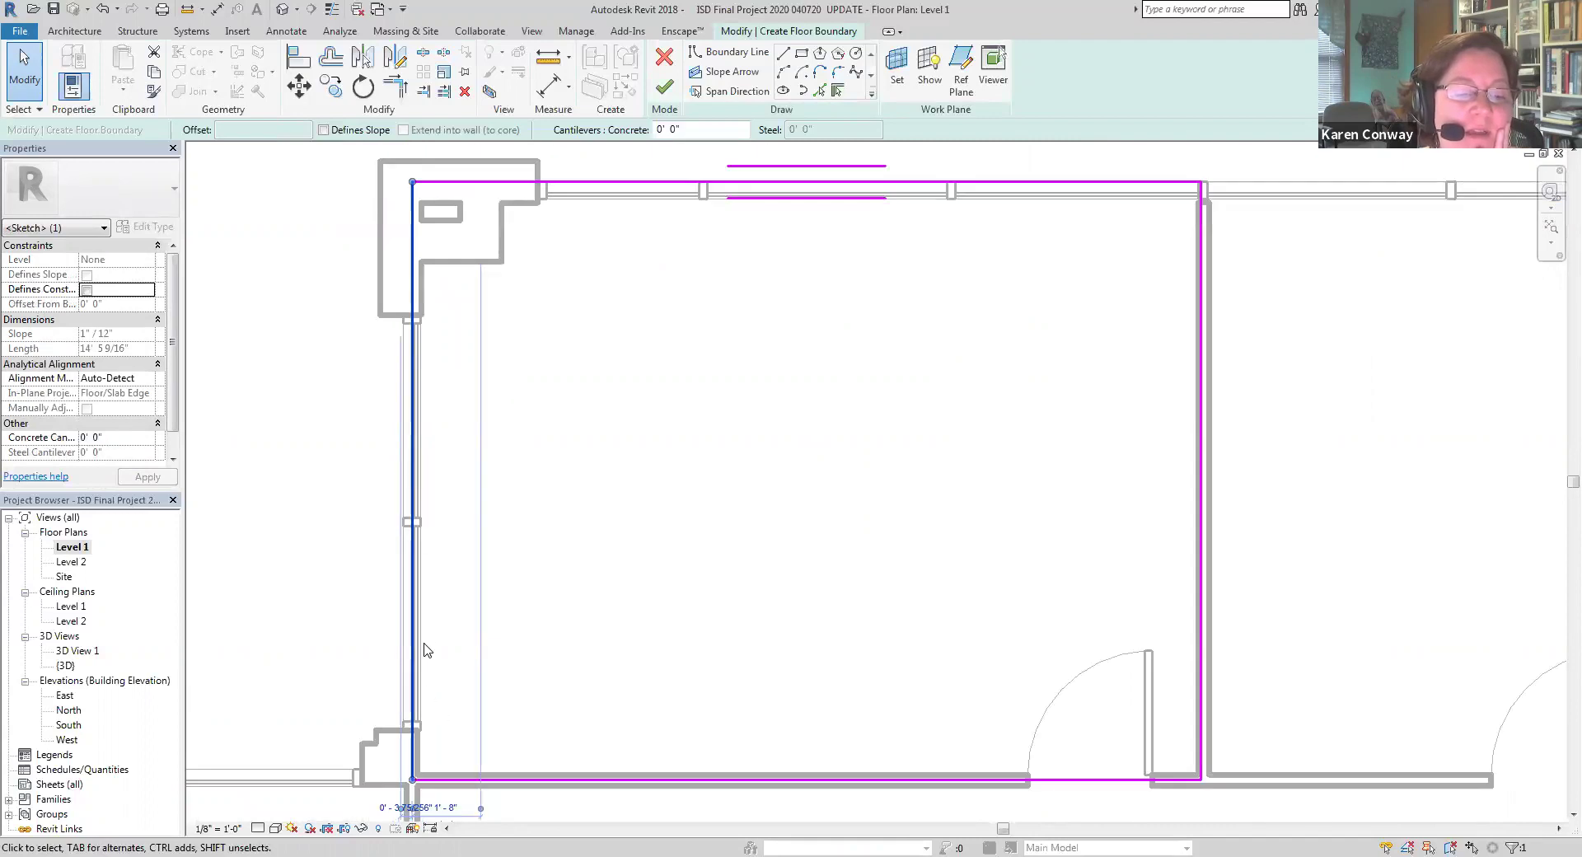
scroll(428, 635, "down", 3)
scroll(438, 482, "up", 1)
scroll(600, 428, "down", 1)
scroll(608, 409, "up", 4)
Move the north boundary line inward to the middle of the curtain wall mullions and finish the floor sketch
left_click(629, 371)
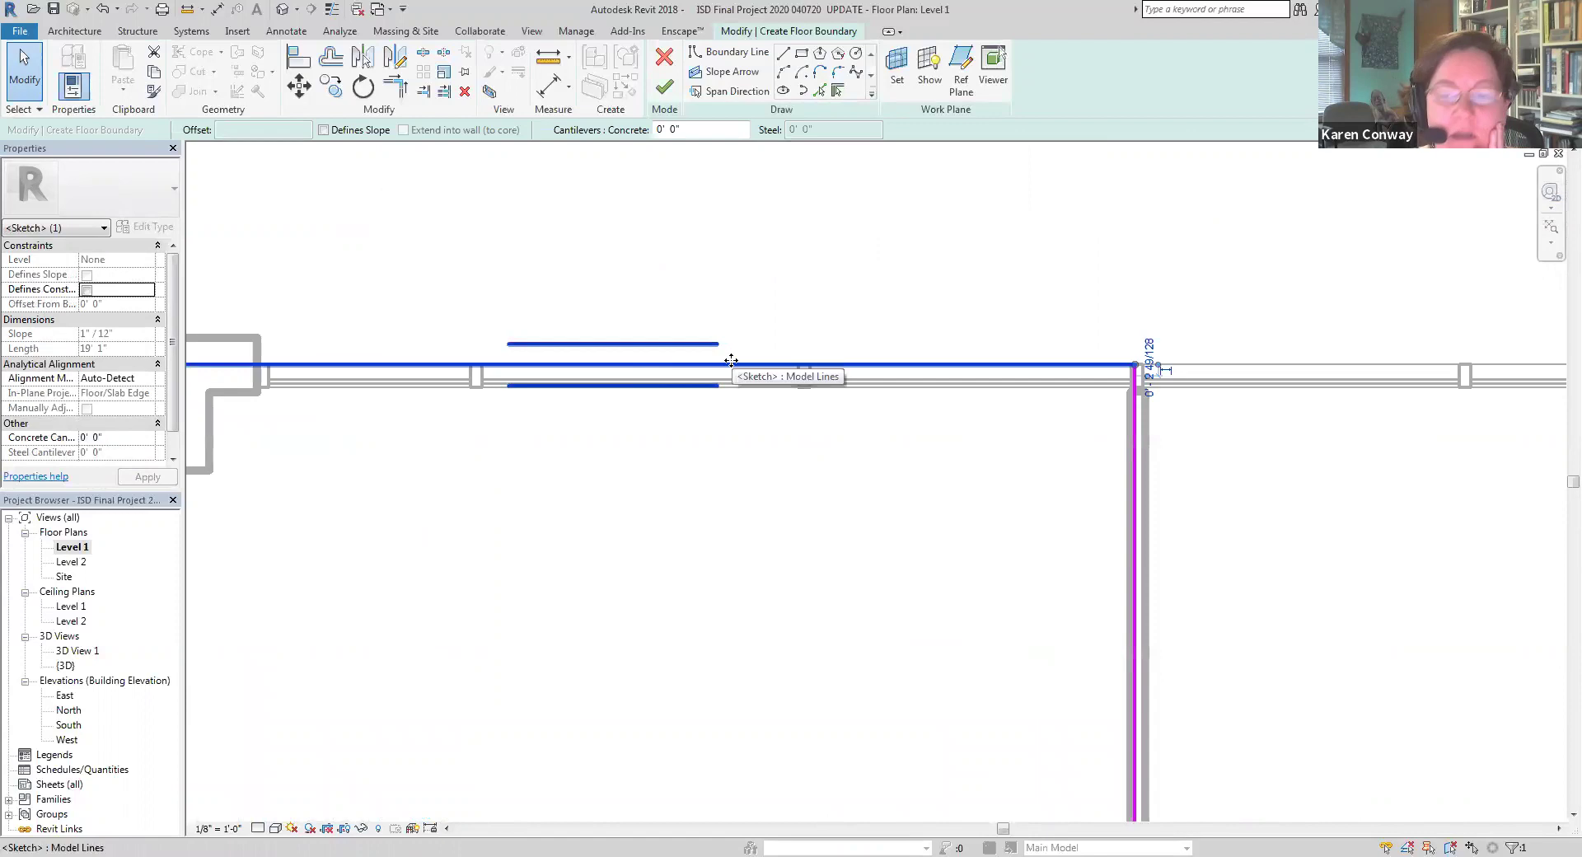
left_click_drag(731, 360, 734, 367)
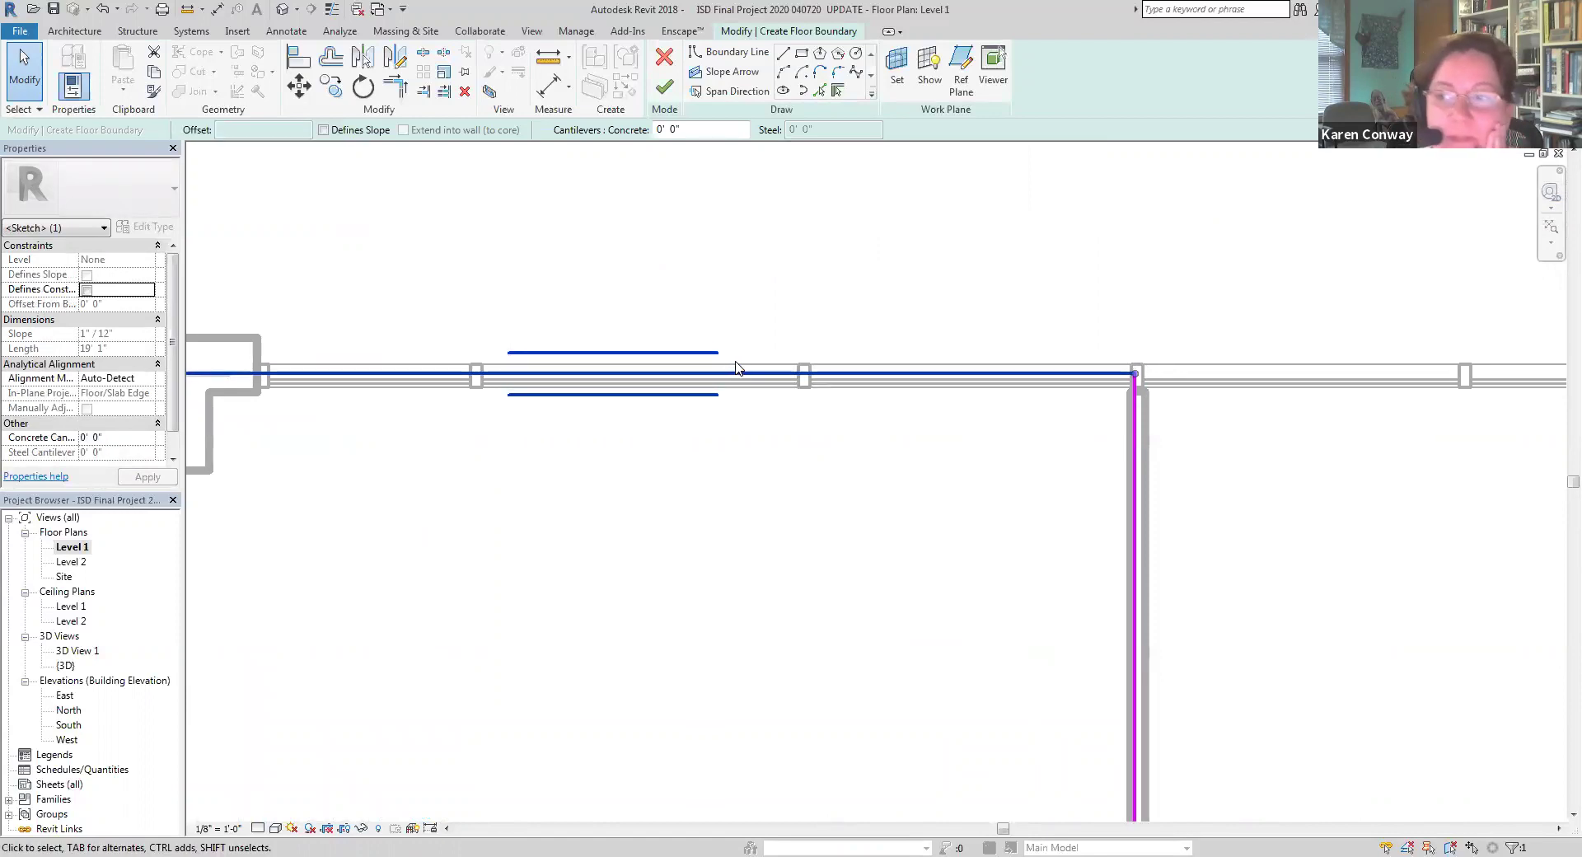
scroll(343, 346, "down", 3)
scroll(481, 352, "up", 2)
scroll(907, 654, "up", 3)
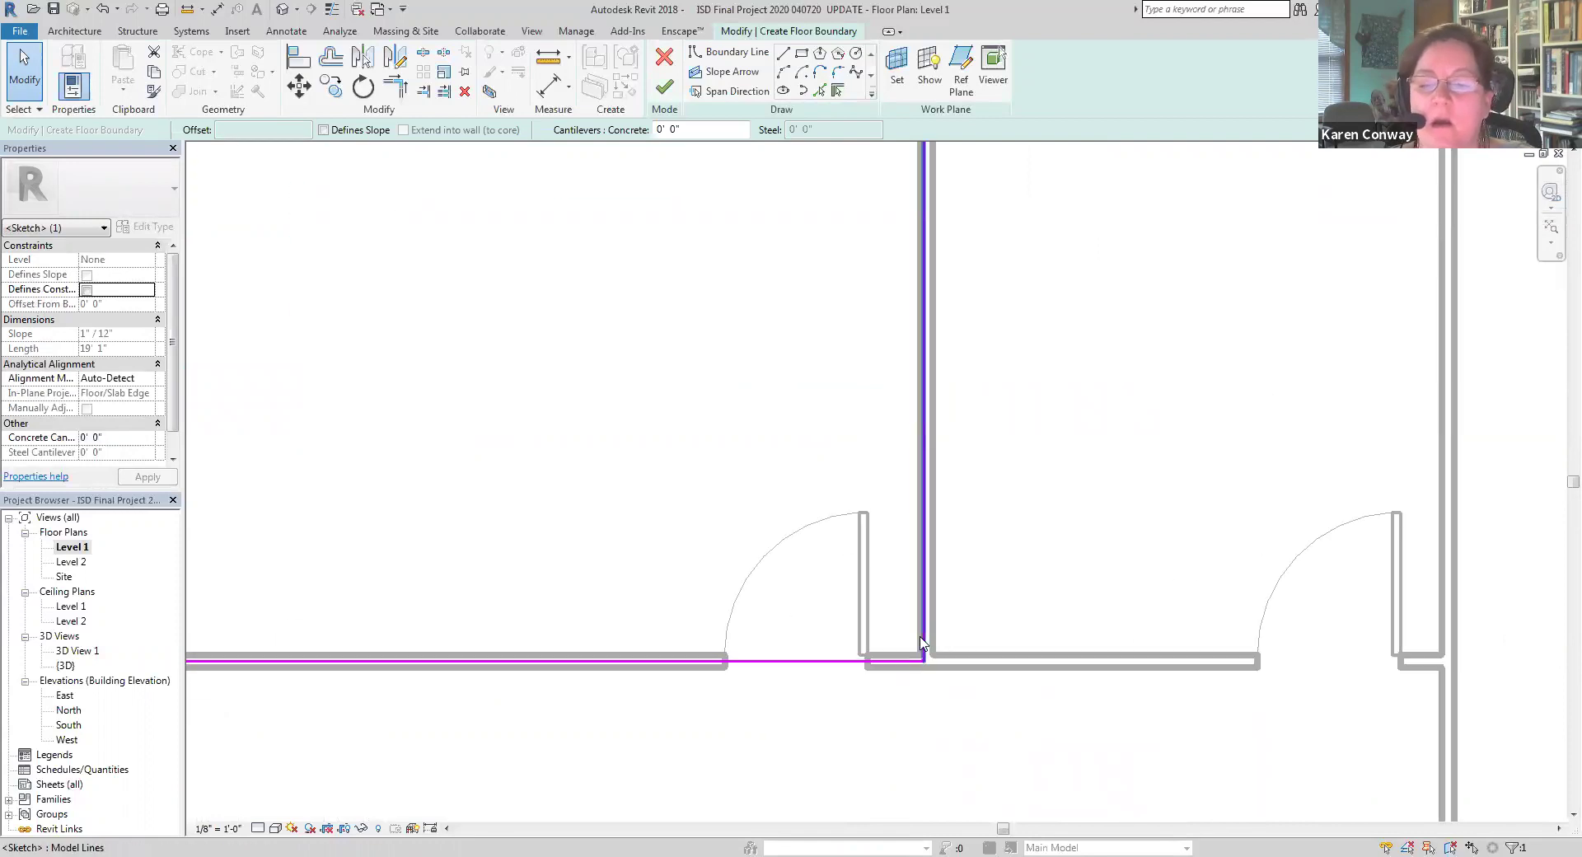
scroll(834, 605, "down", 2)
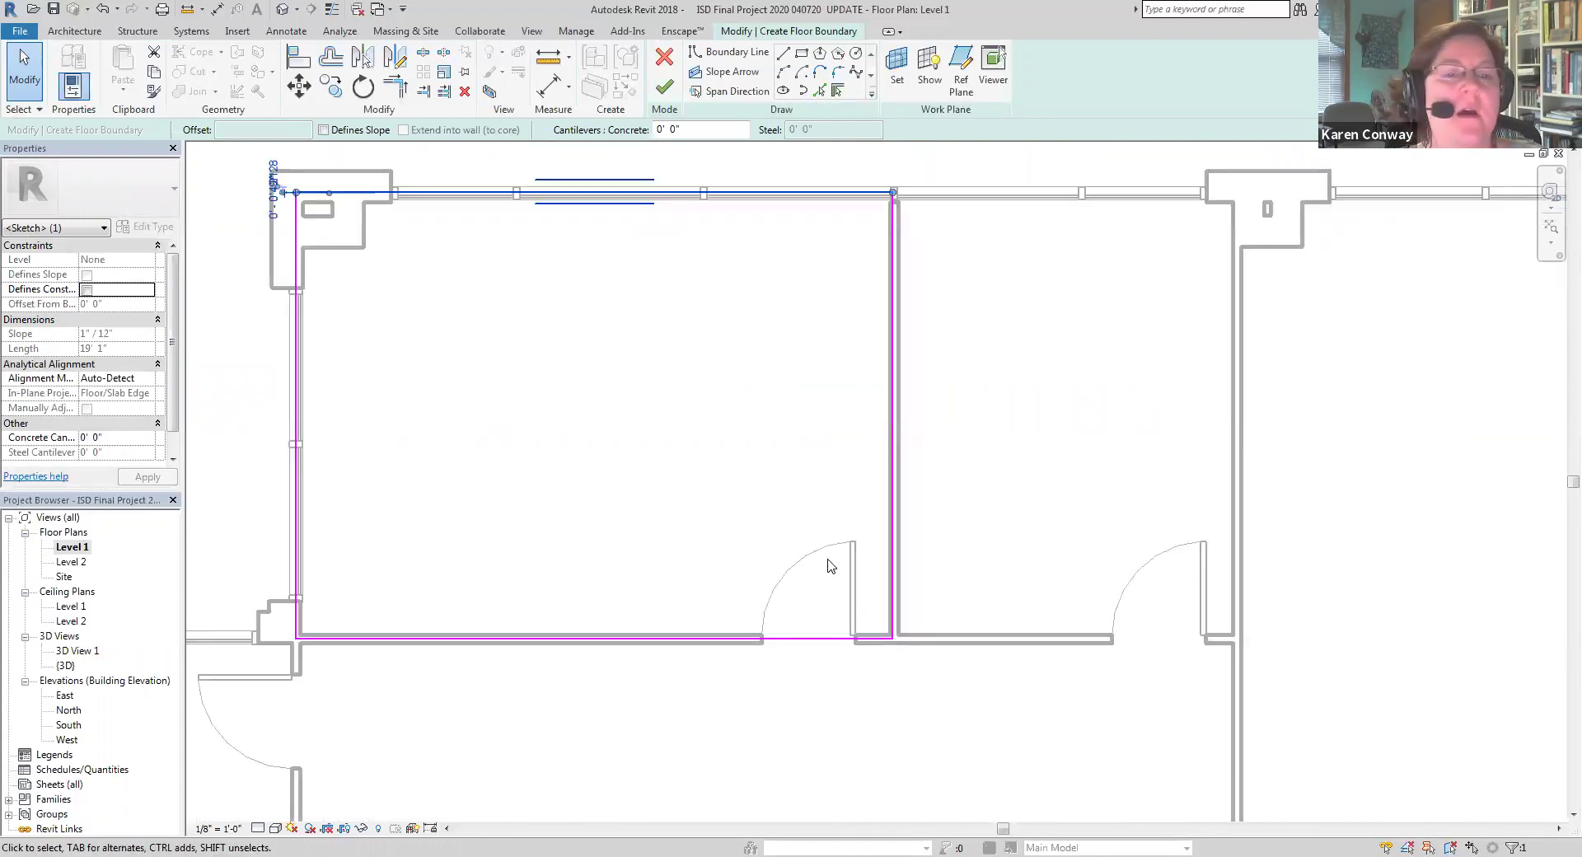
left_click(665, 89)
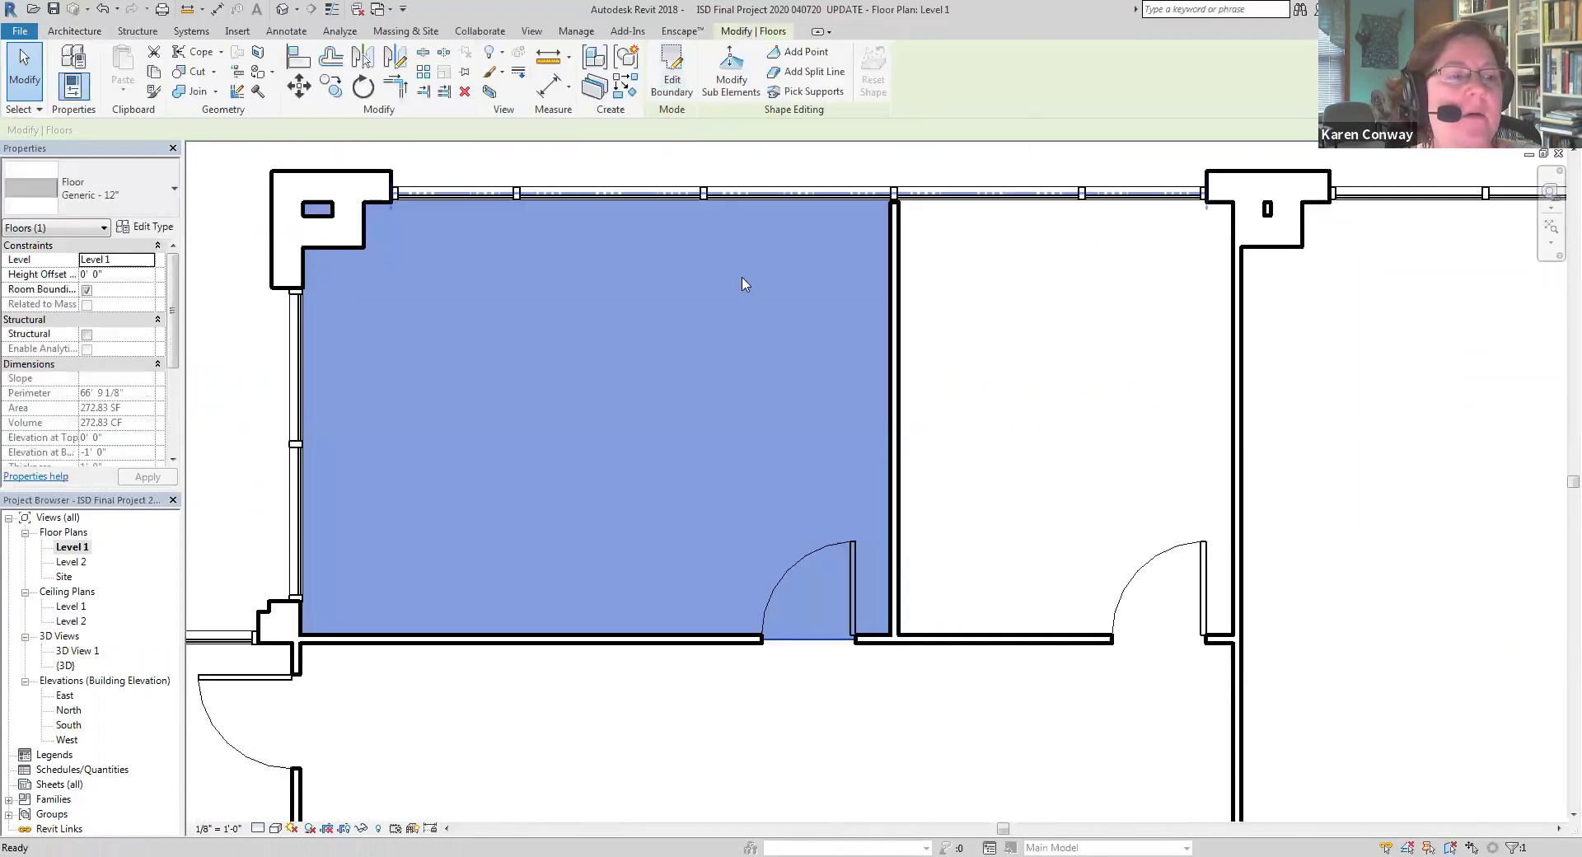
Change the new office floor's type to Wood Truss Joist 12" - Carpet Terasu Sky
left_click(115, 200)
scroll(188, 365, "down", 2)
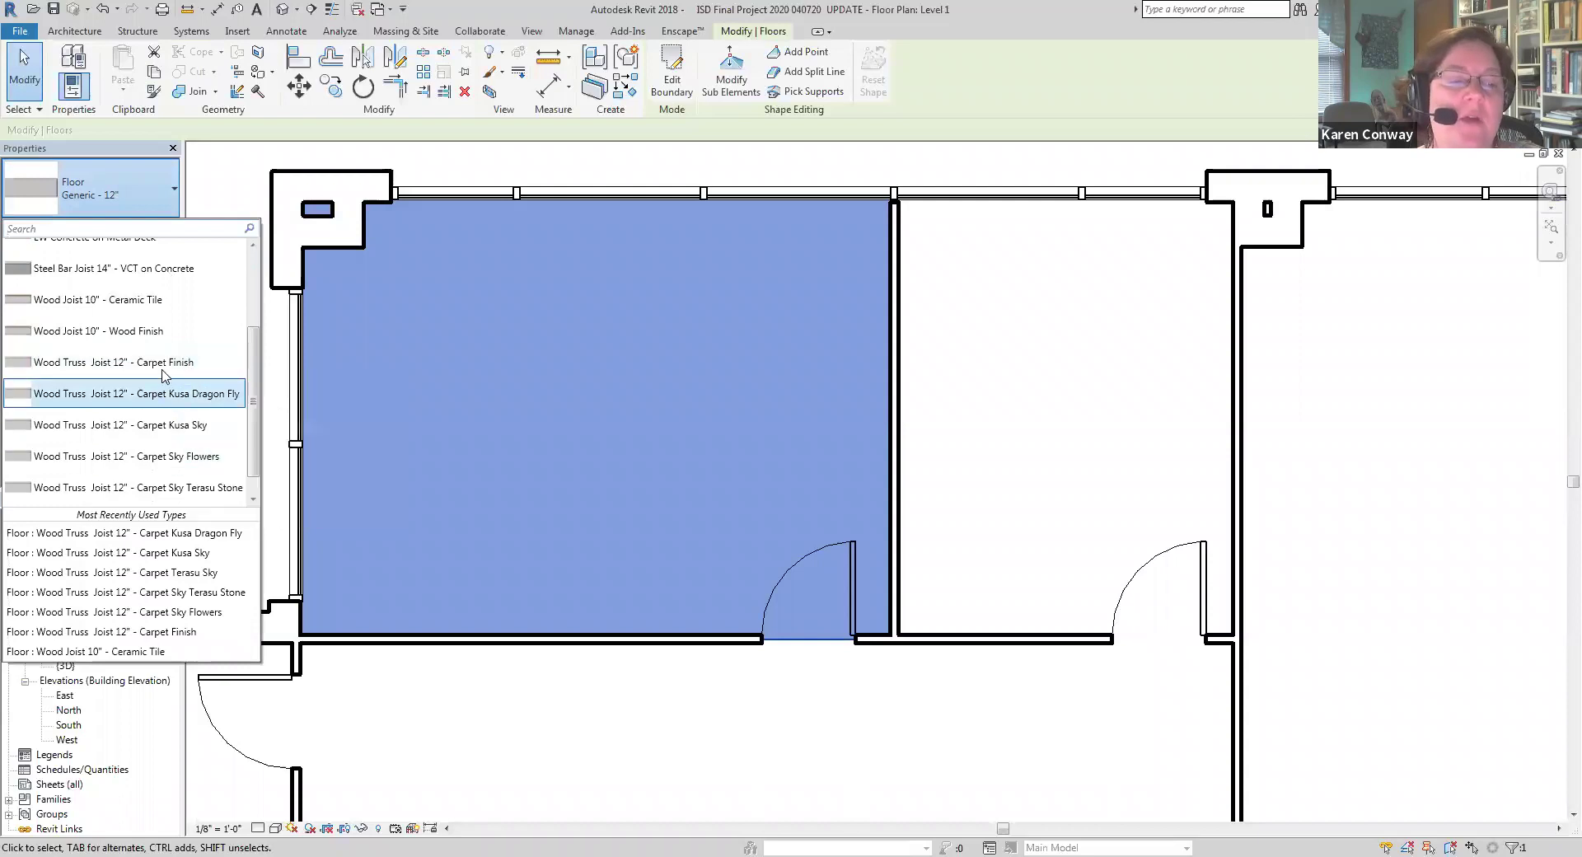
scroll(171, 355, "down", 1)
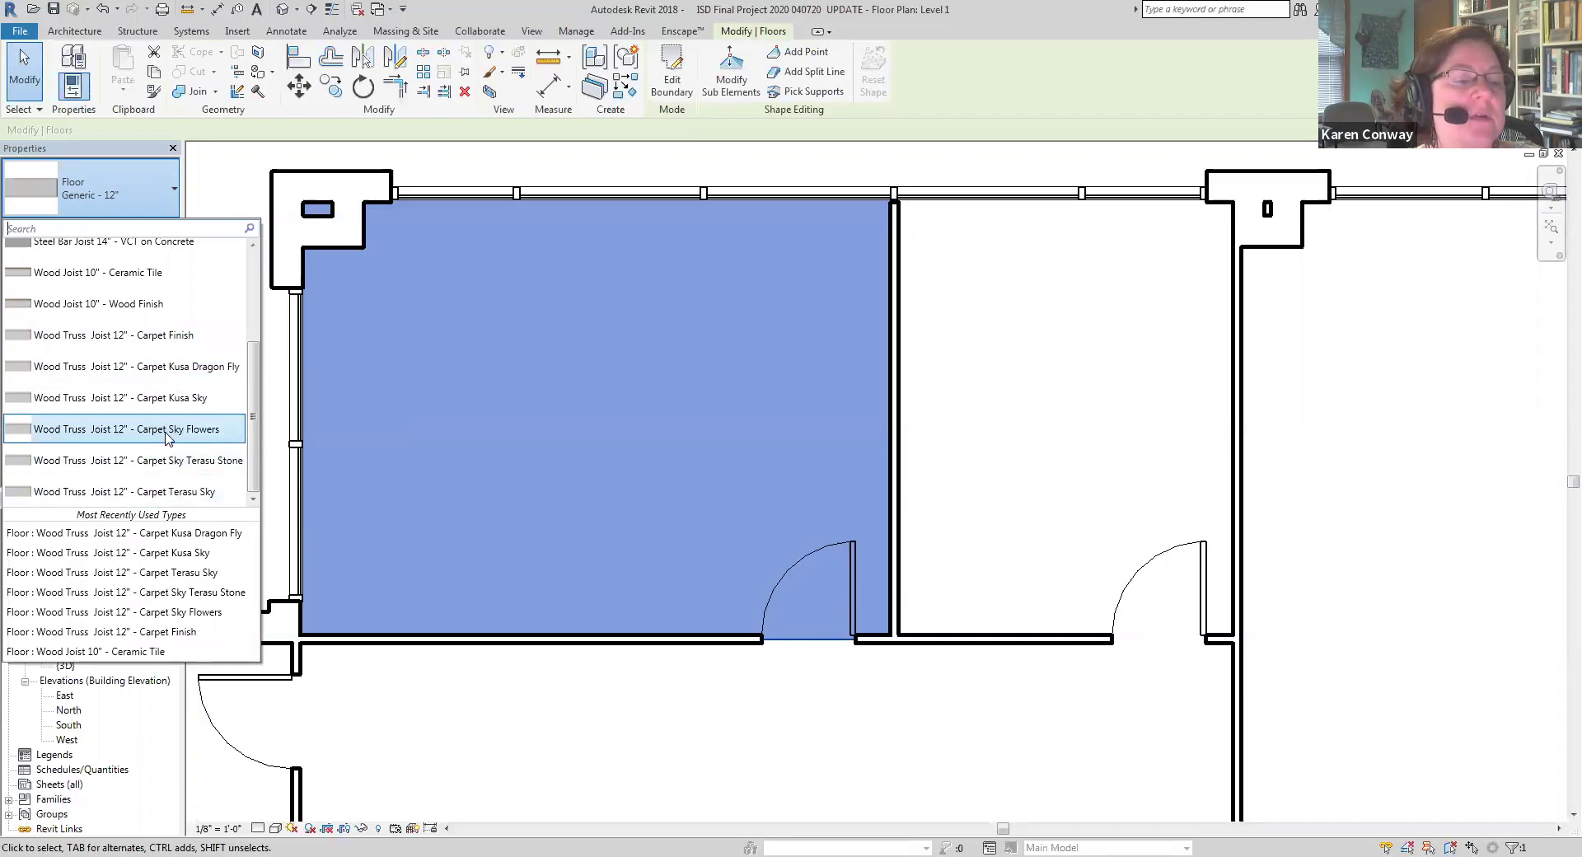
left_click(174, 493)
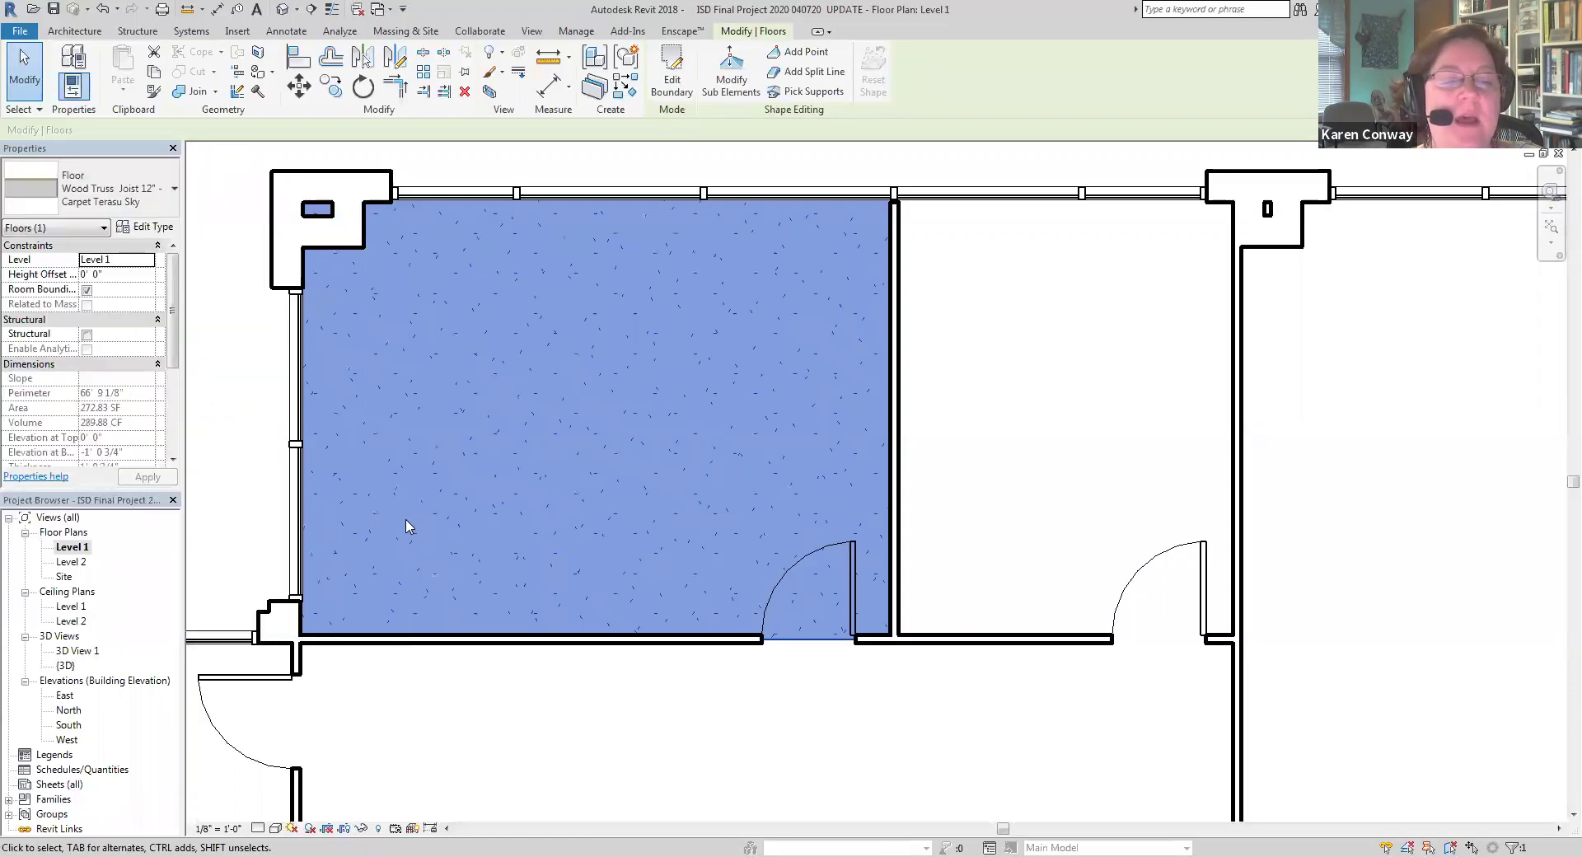
left_click(590, 684)
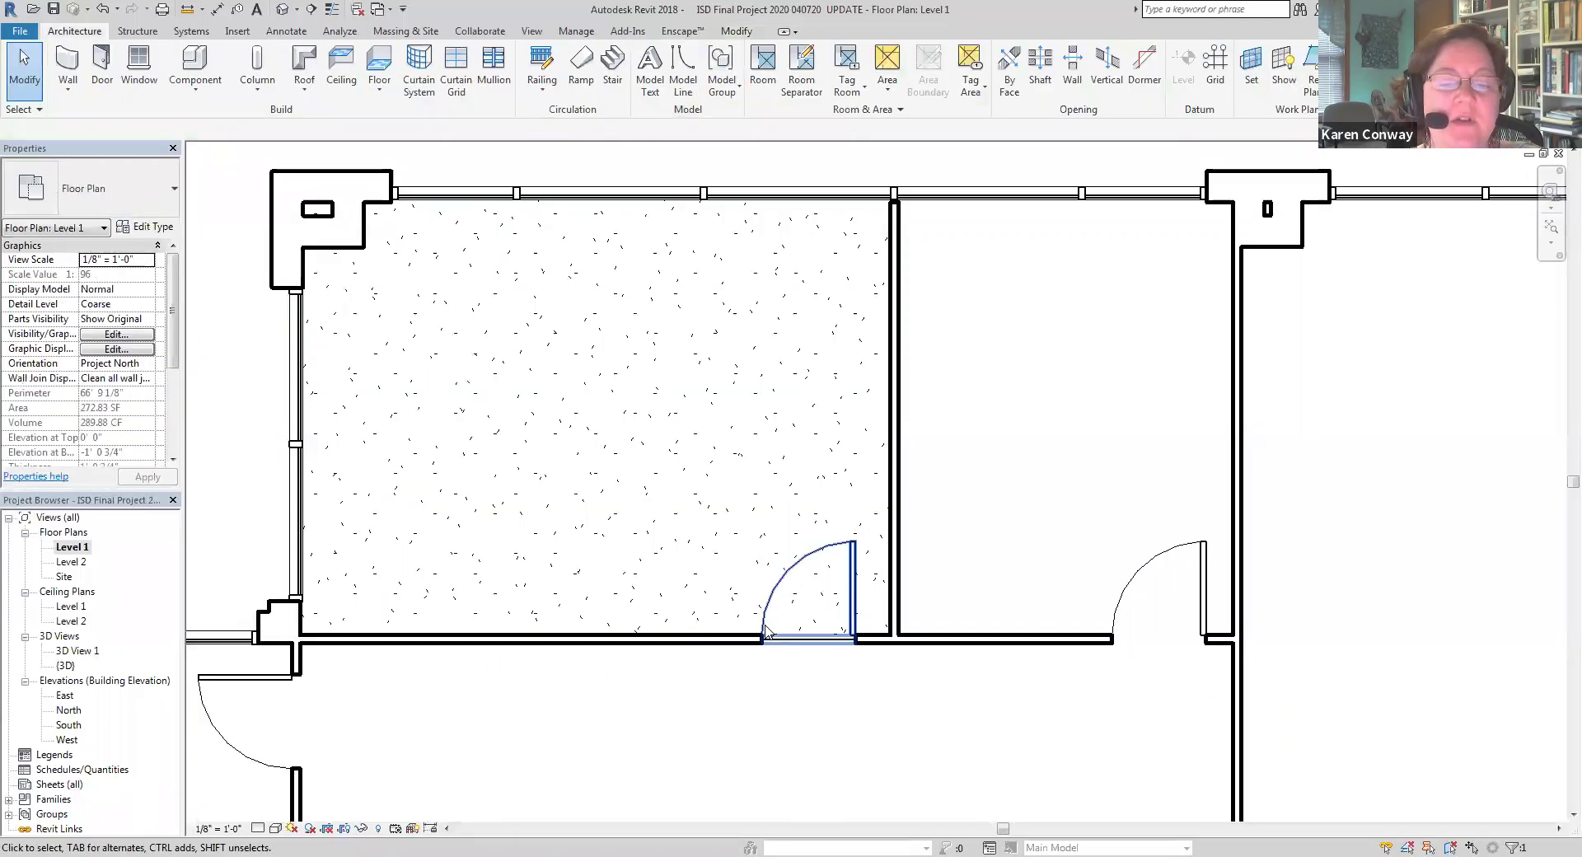
Show the floor plan in the Realistic visual style and examine the office's carpet finish
left_click(275, 828)
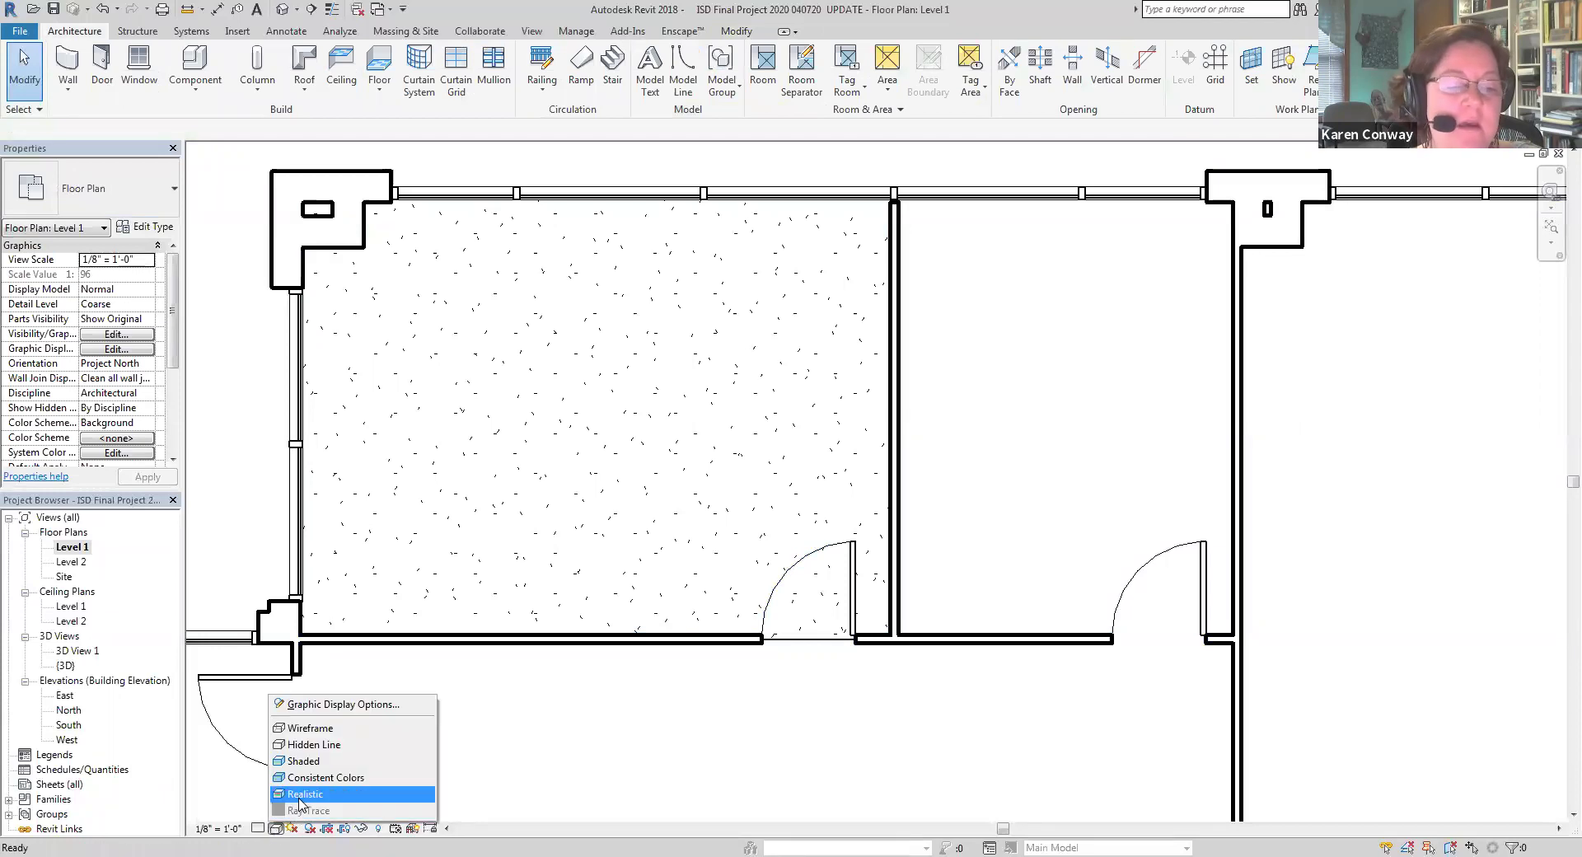
left_click(329, 796)
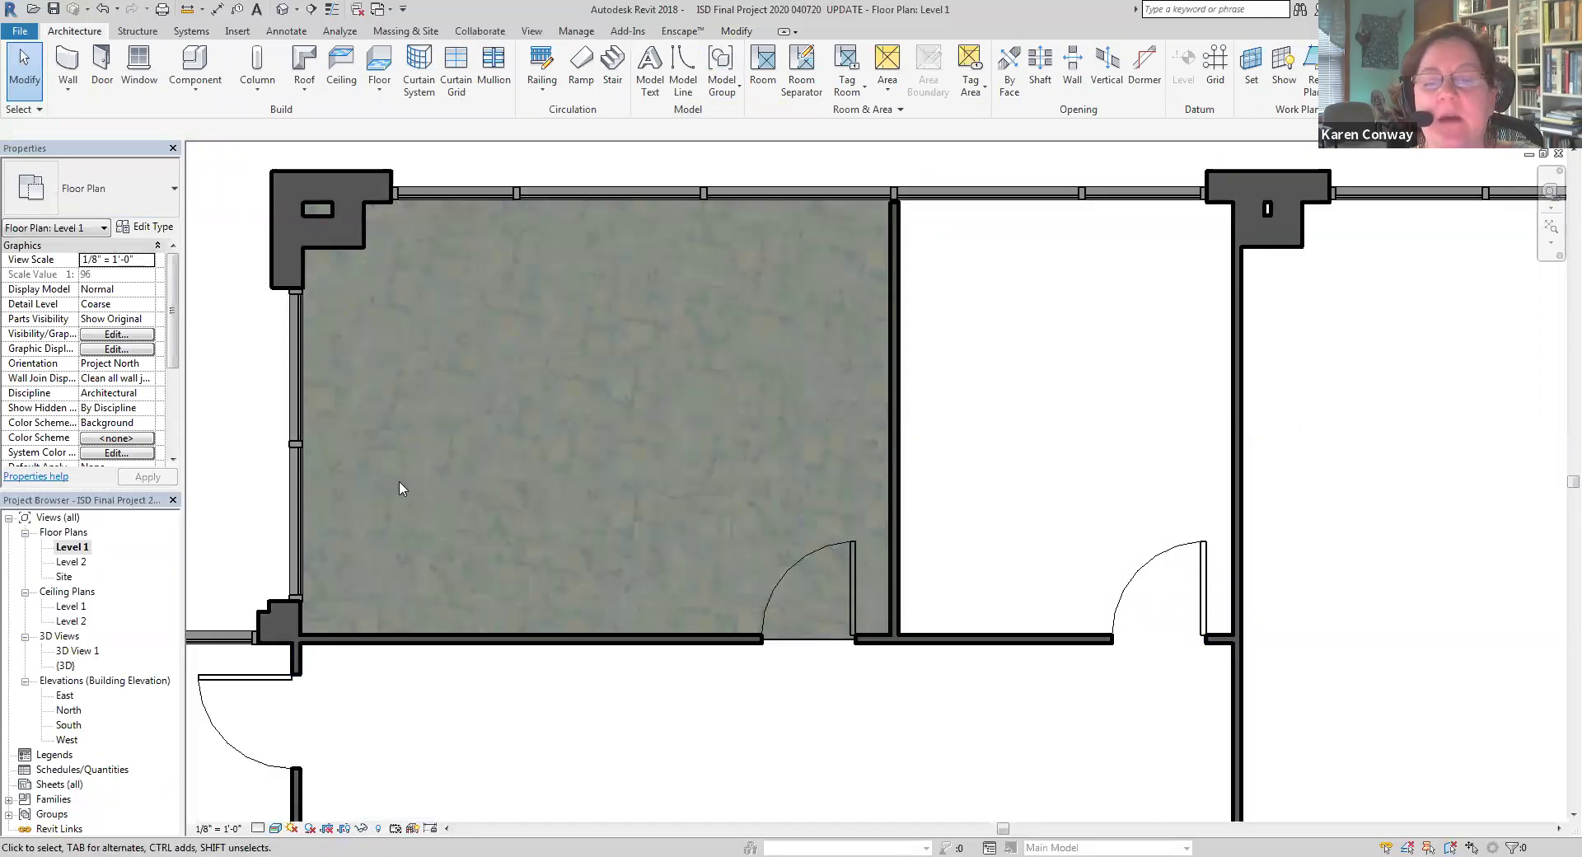
scroll(404, 486, "down", 3)
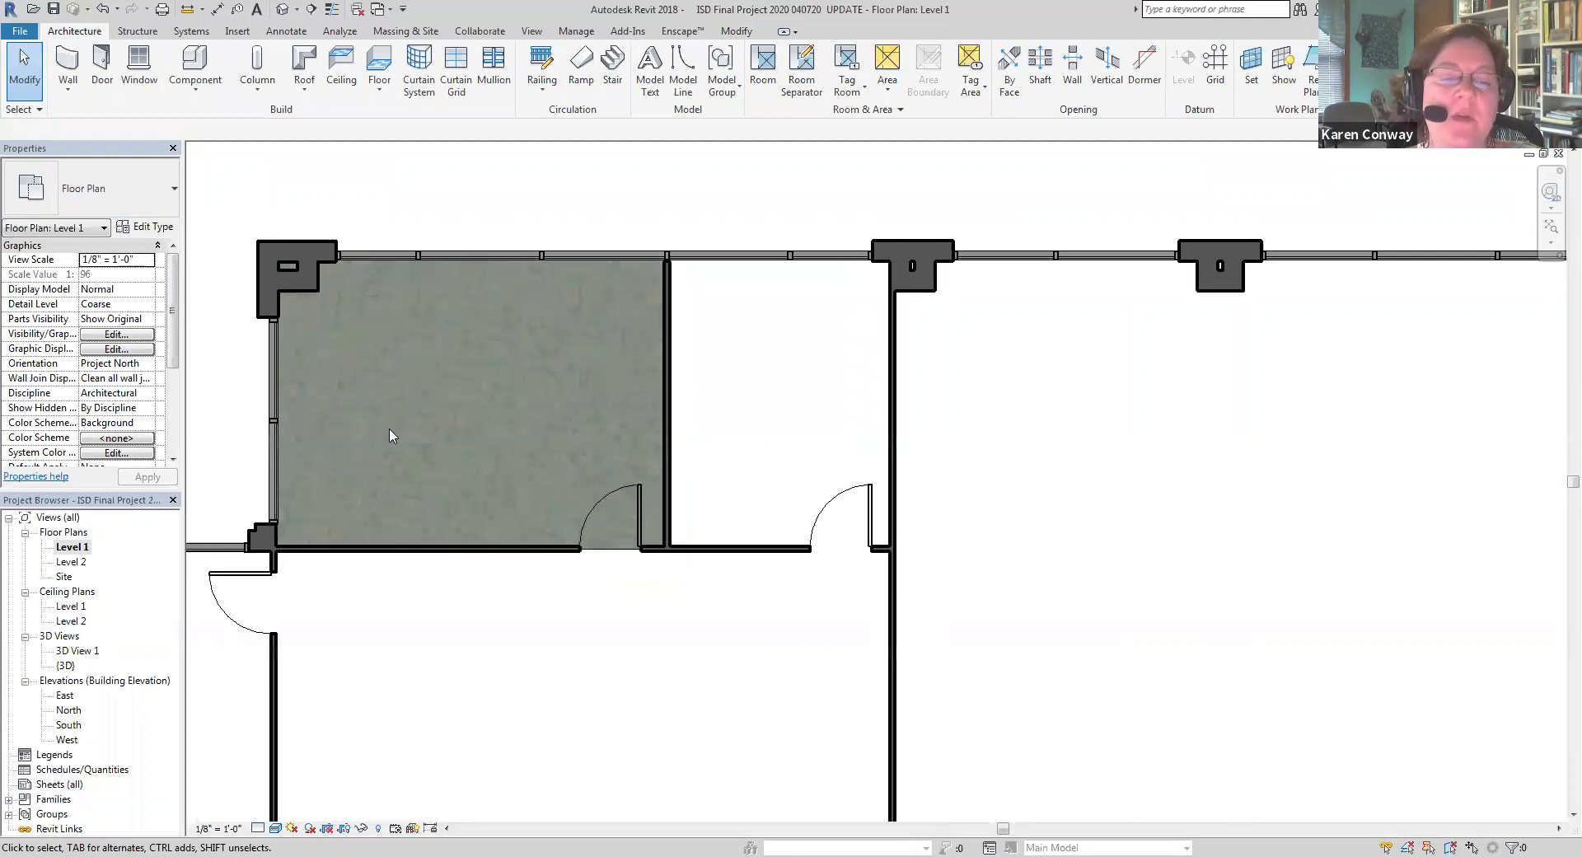
scroll(488, 439, "down", 2)
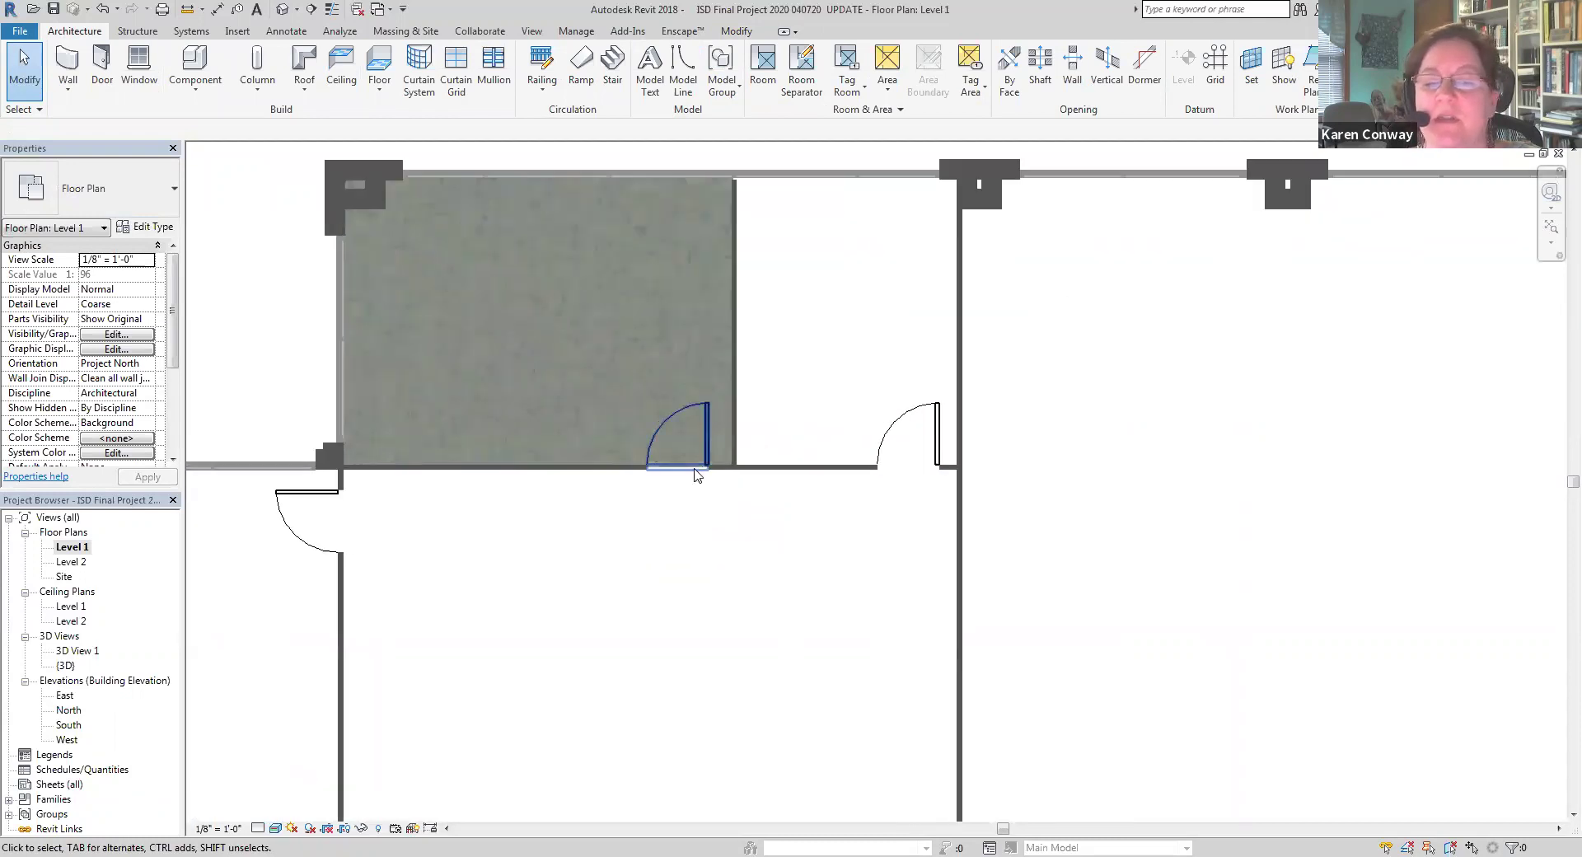
scroll(857, 380, "up", 2)
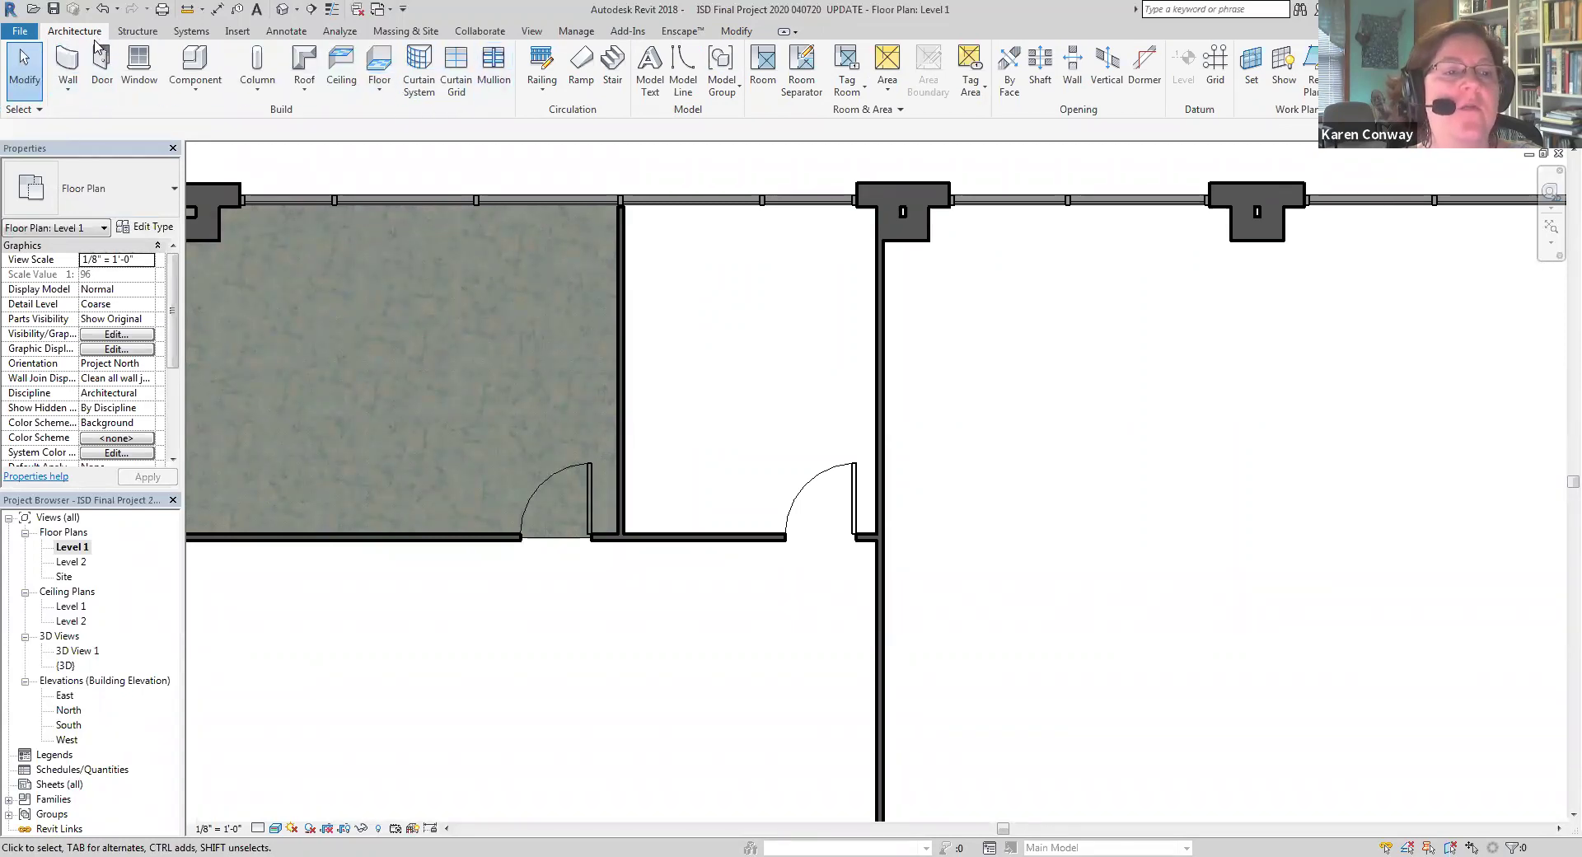
Start an architectural floor for the adjoining office with straight boundary lines, and set the view's visual style to Hidden Line
left_click(369, 88)
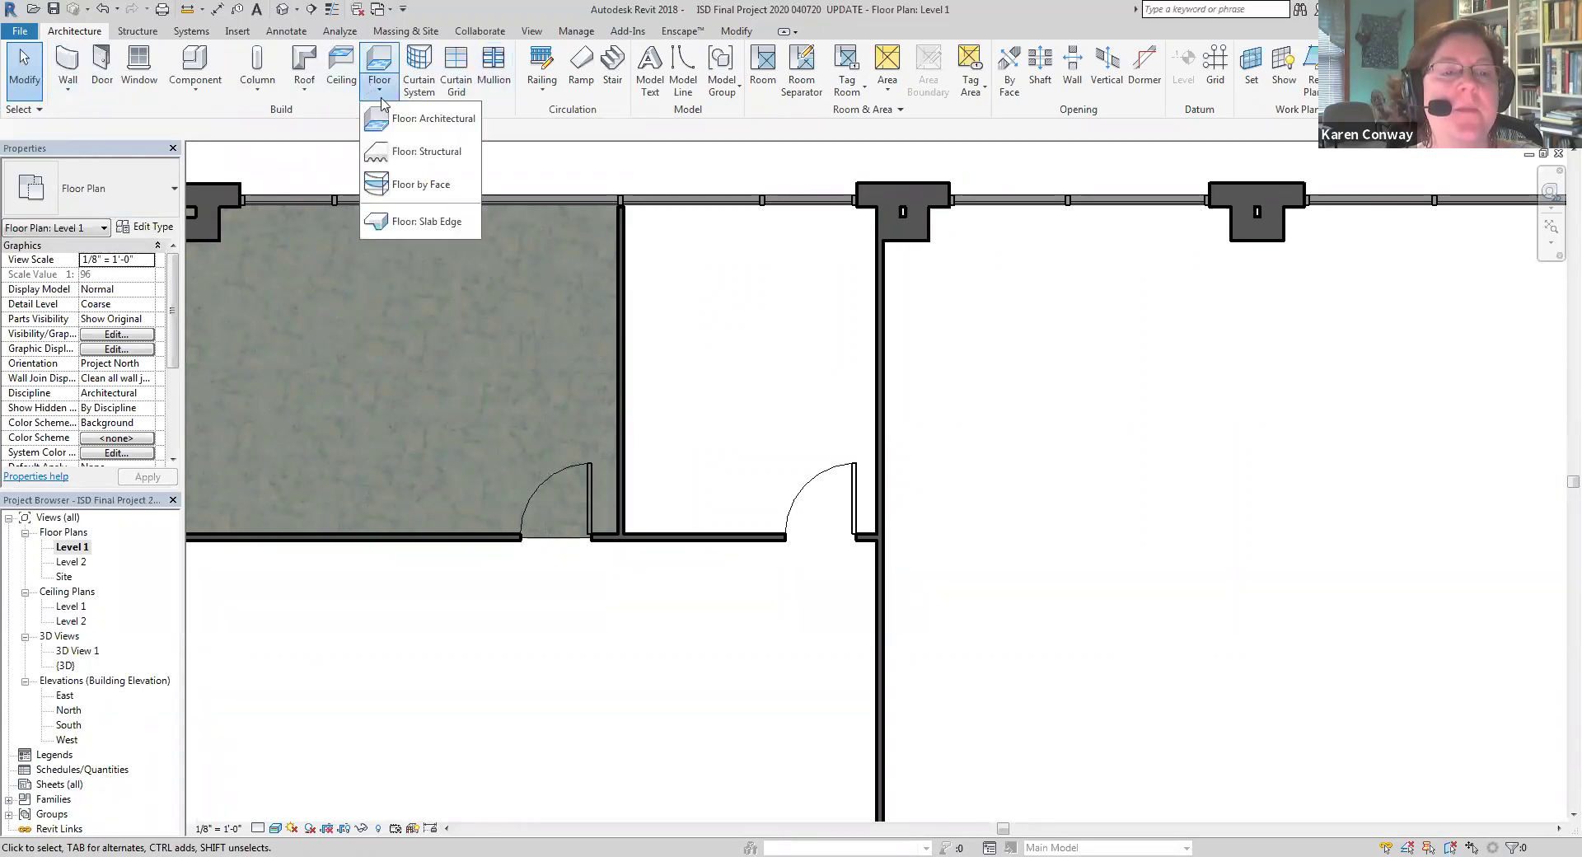
left_click(417, 124)
left_click(783, 54)
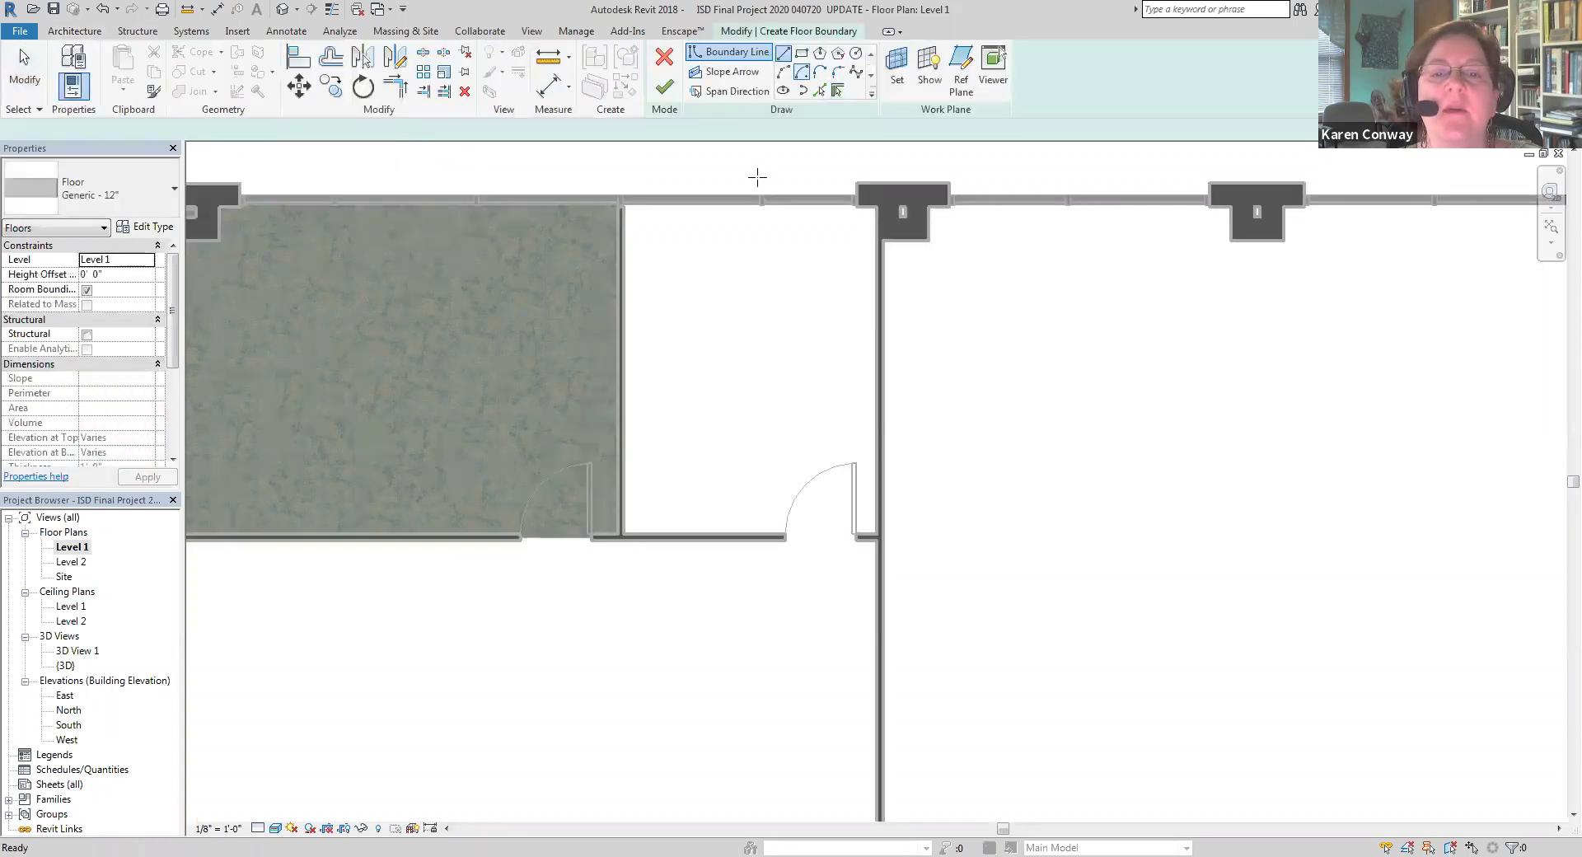
scroll(717, 162, "up", 5)
scroll(561, 239, "up", 5)
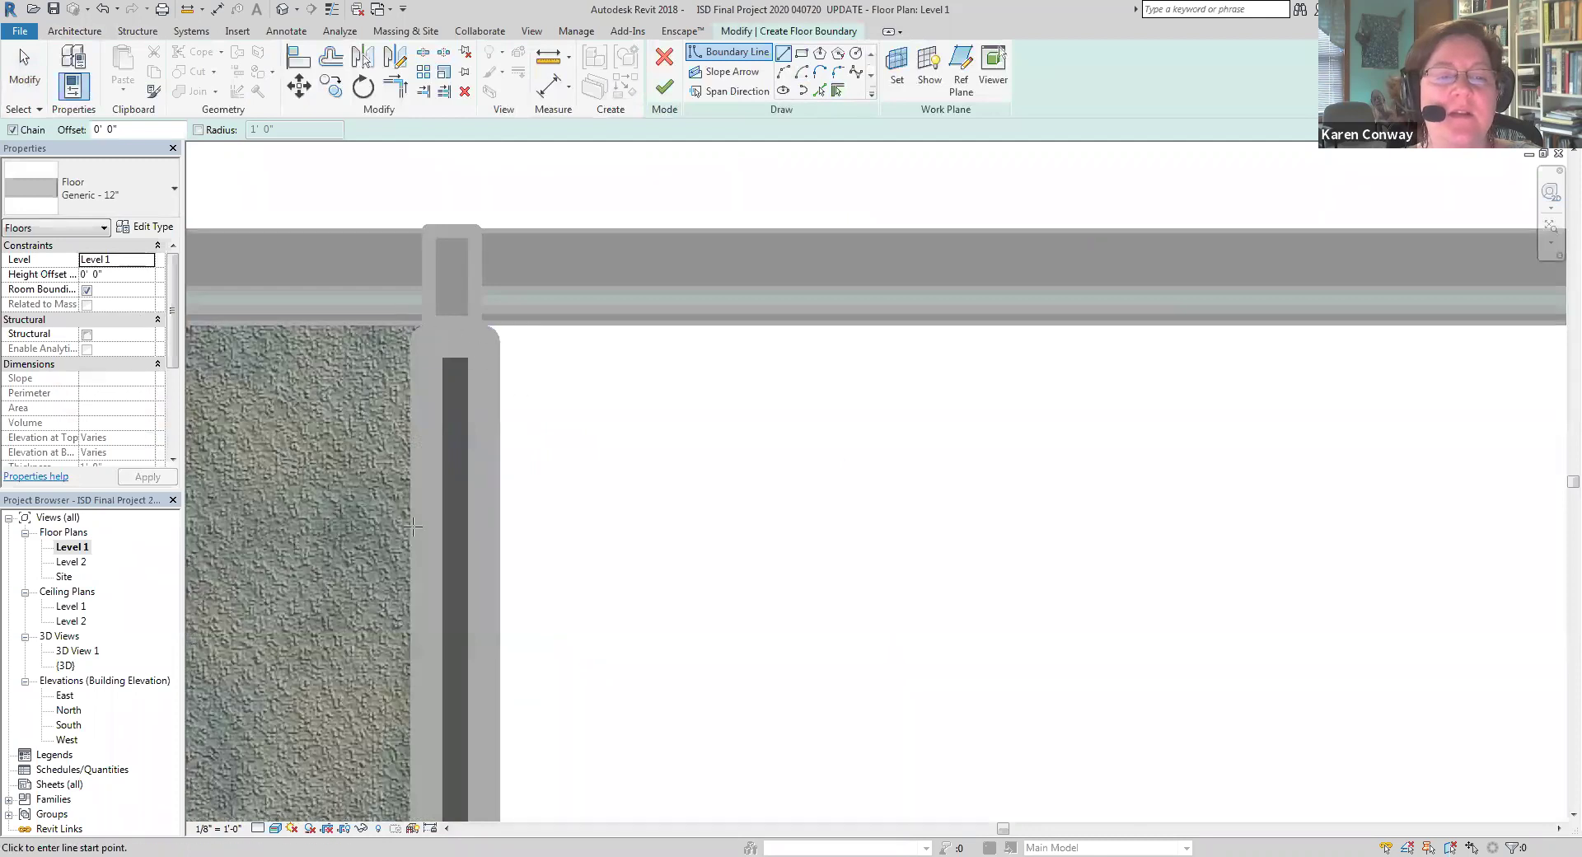
scroll(455, 295, "down", 2)
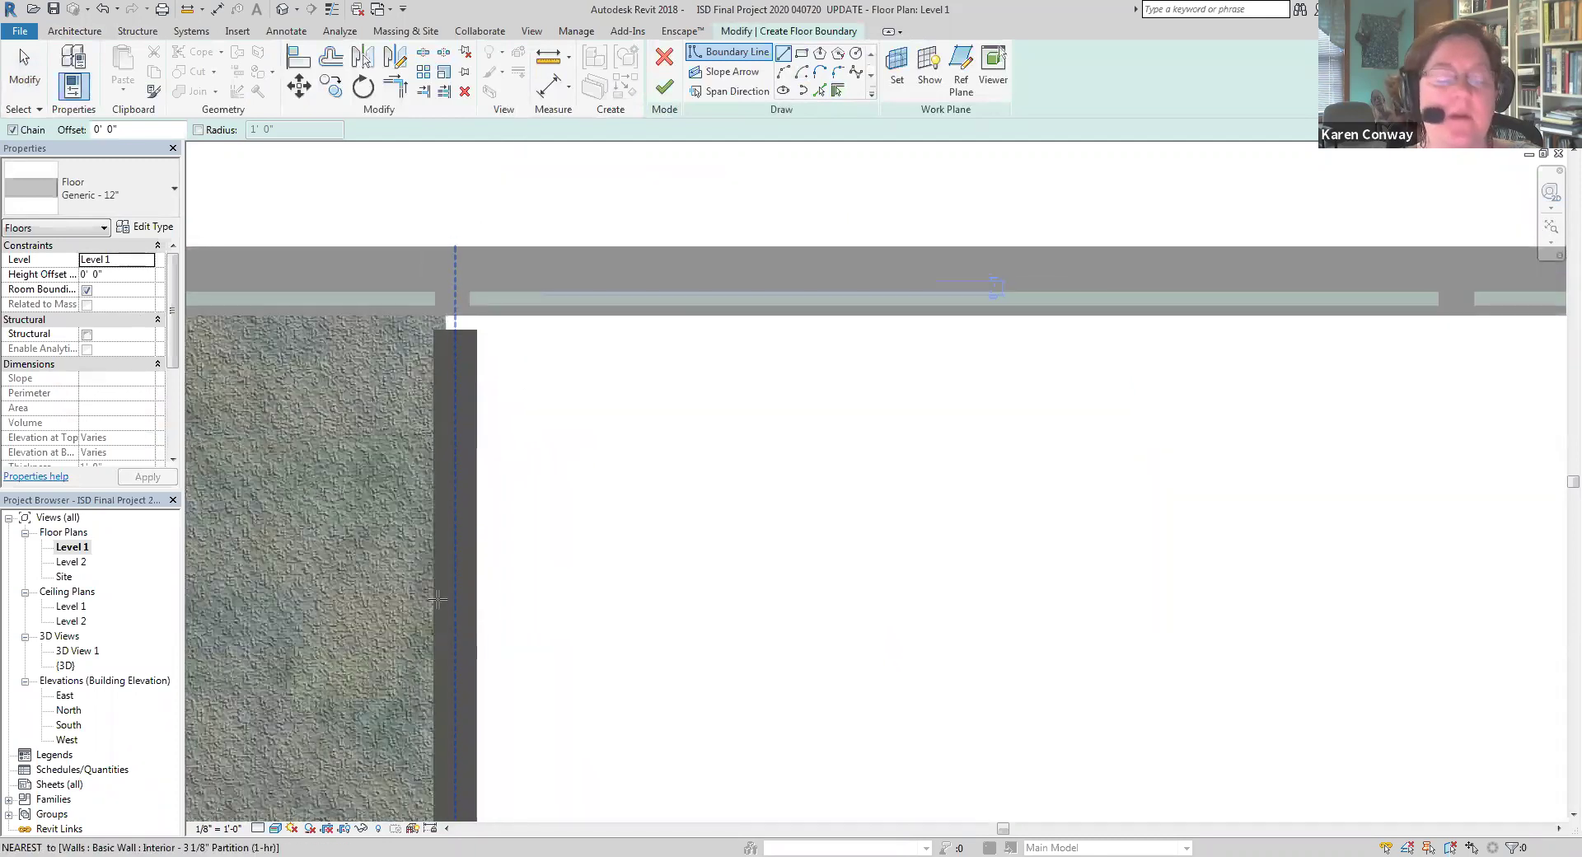
left_click(276, 829)
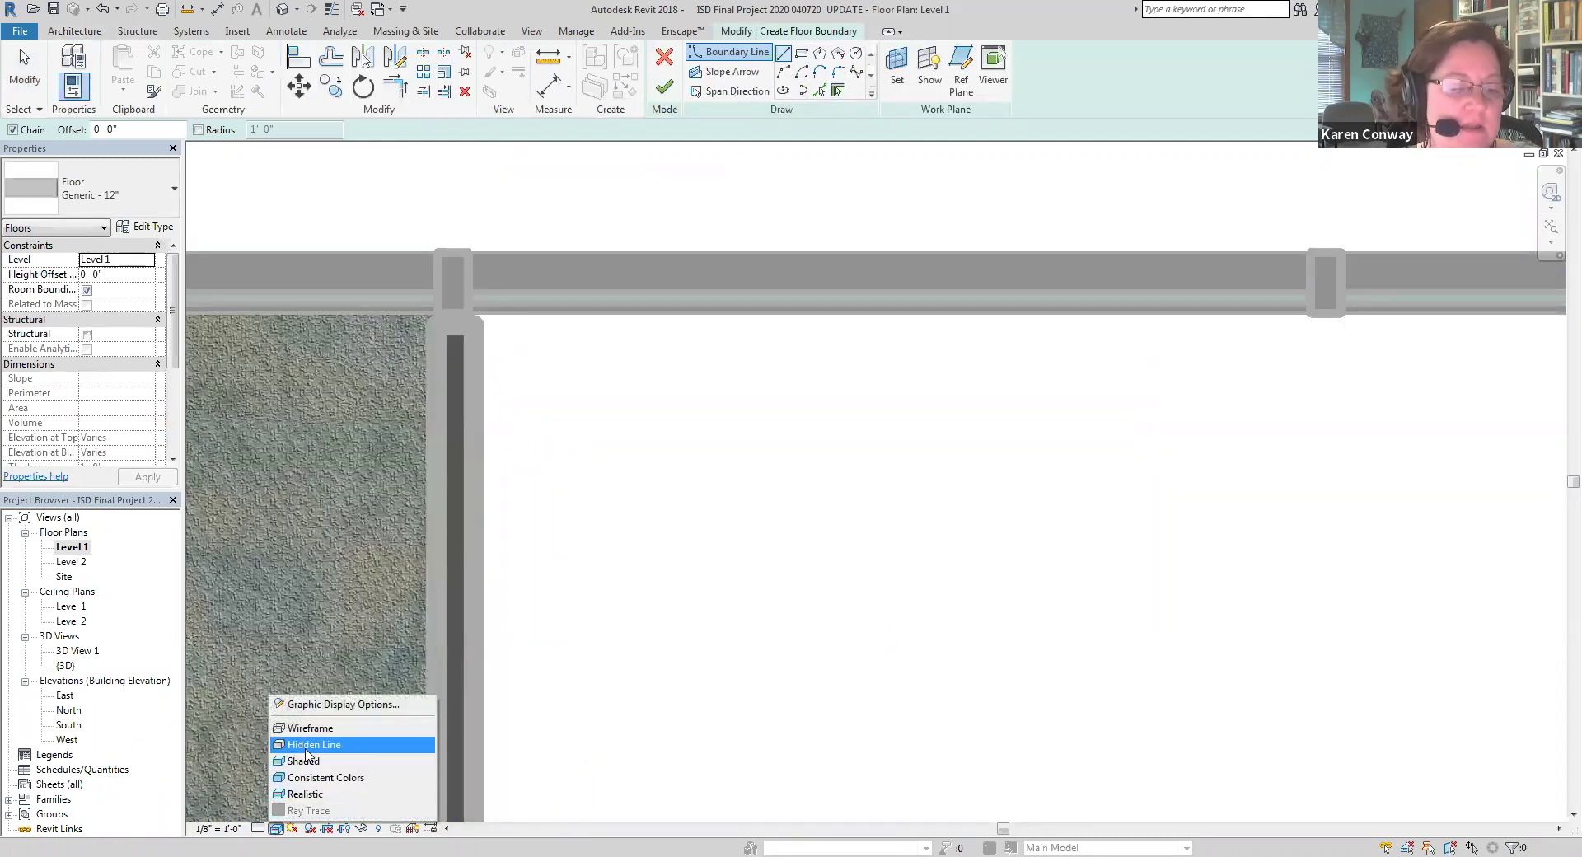
left_click(334, 745)
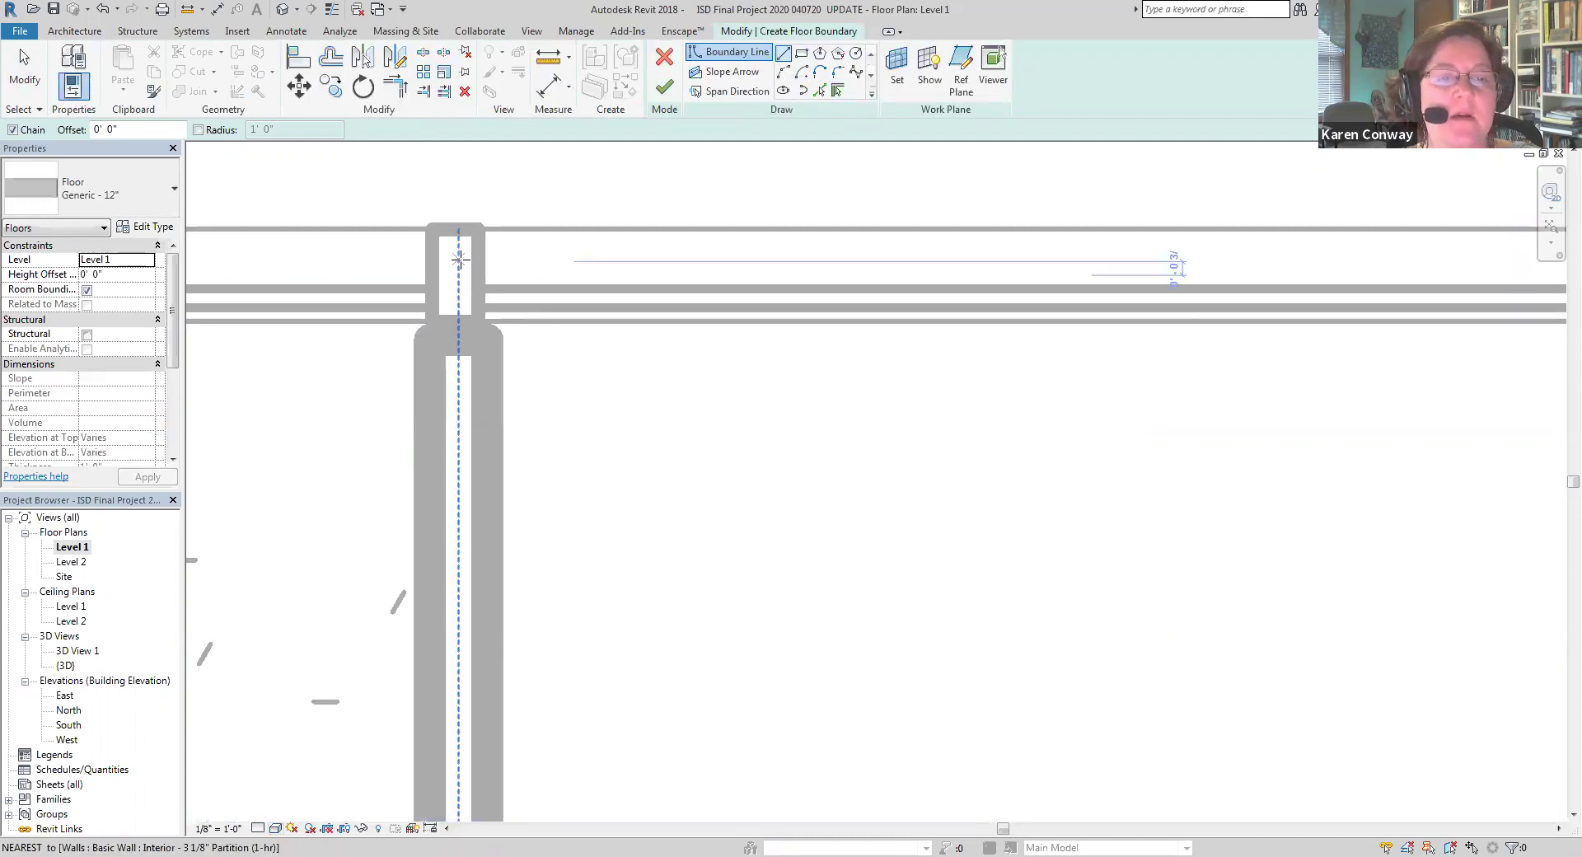
Sketch the adjoining office's boundary about 11' 0" east from the dividing partition's mullion and down the east partition's centerline to the south partition
scroll(461, 297, "down", 2)
scroll(459, 311, "down", 5)
scroll(954, 325, "up", 3)
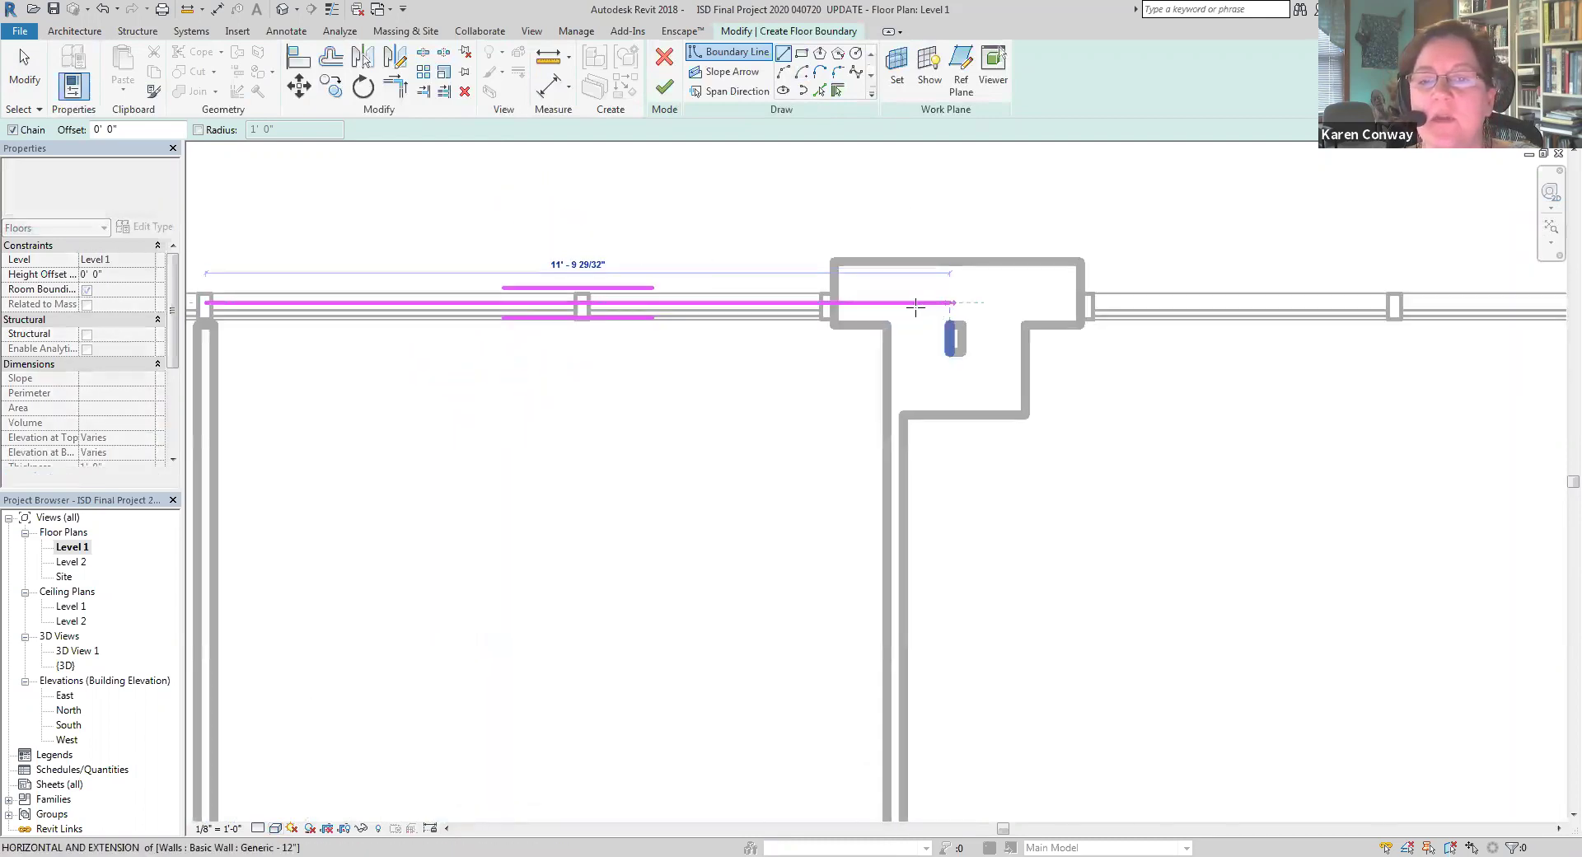
left_click(899, 302)
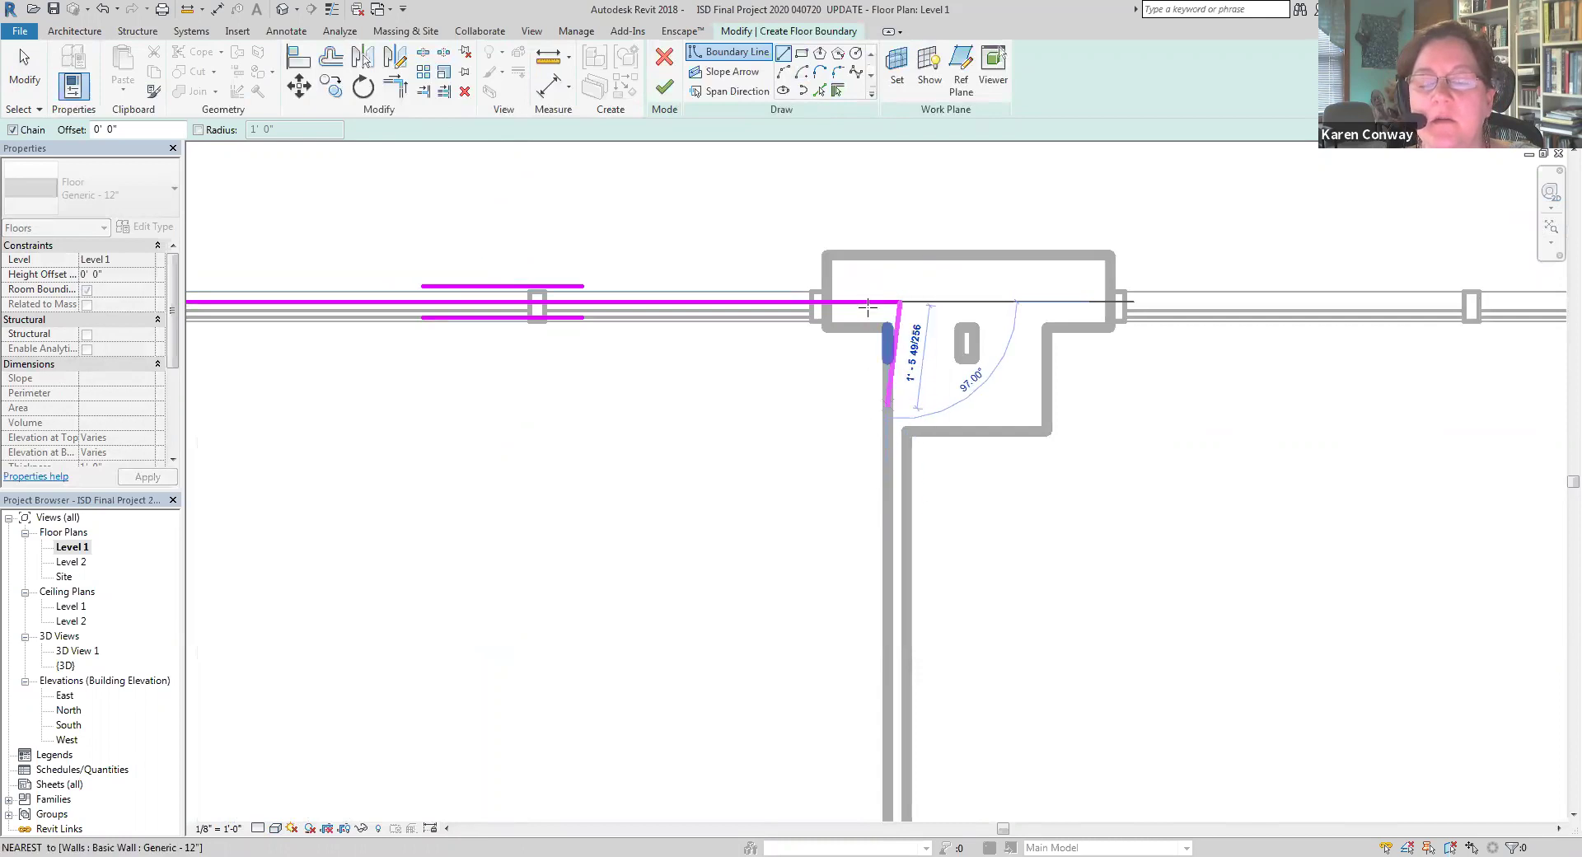
scroll(883, 346, "down", 4)
scroll(878, 733, "up", 2)
scroll(871, 502, "up", 2)
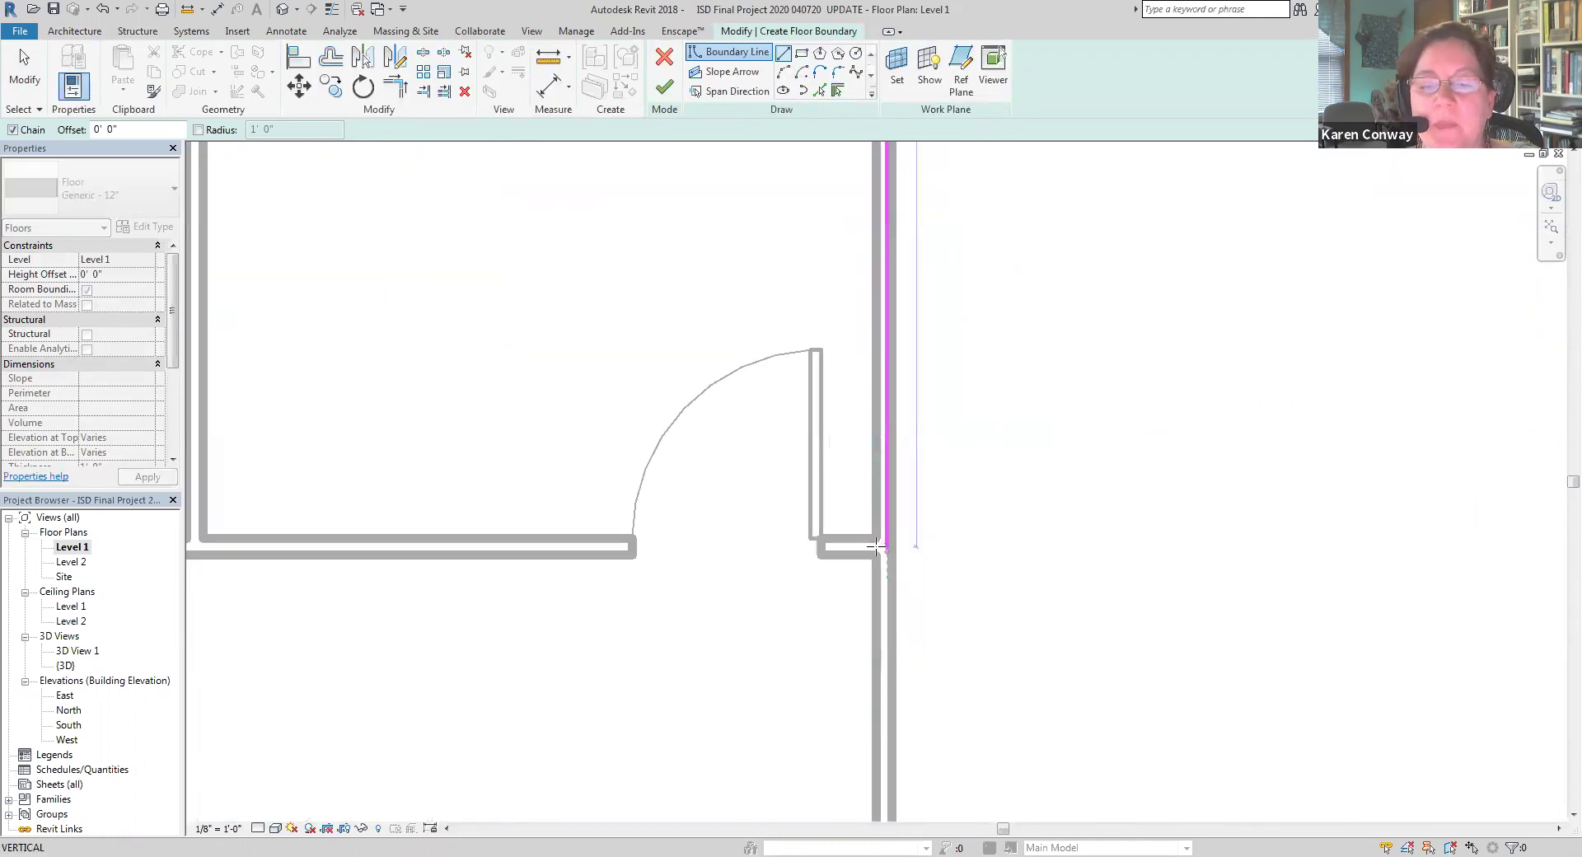
left_click(873, 546)
Close the adjoining office's floor boundary along the south partition's centerline and up the dividing partition to the starting mullion
scroll(577, 547, "down", 2)
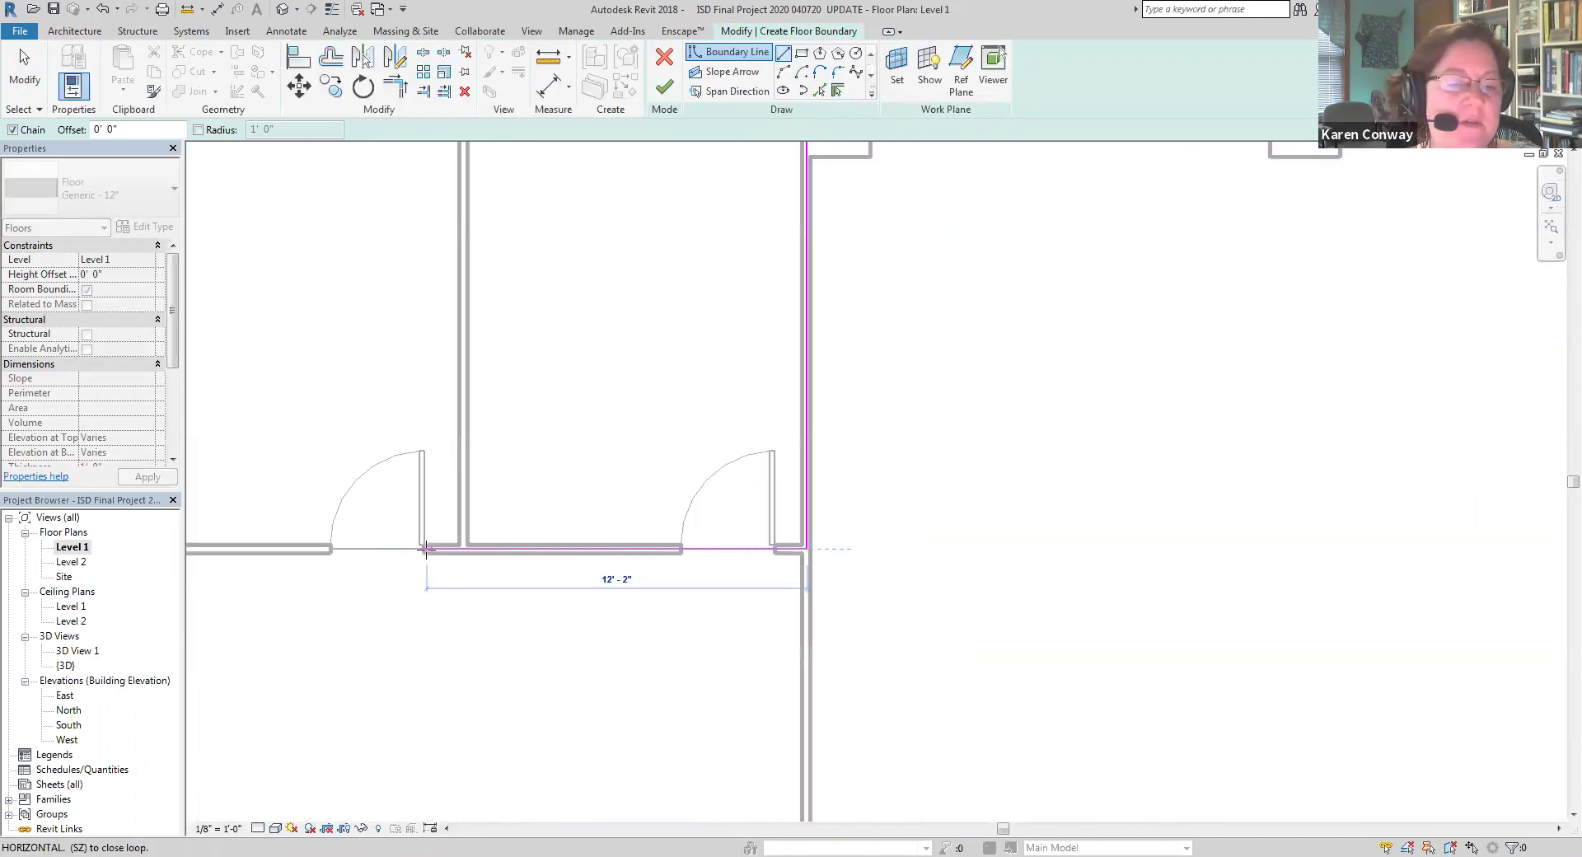
scroll(454, 542, "up", 2)
left_click(489, 554)
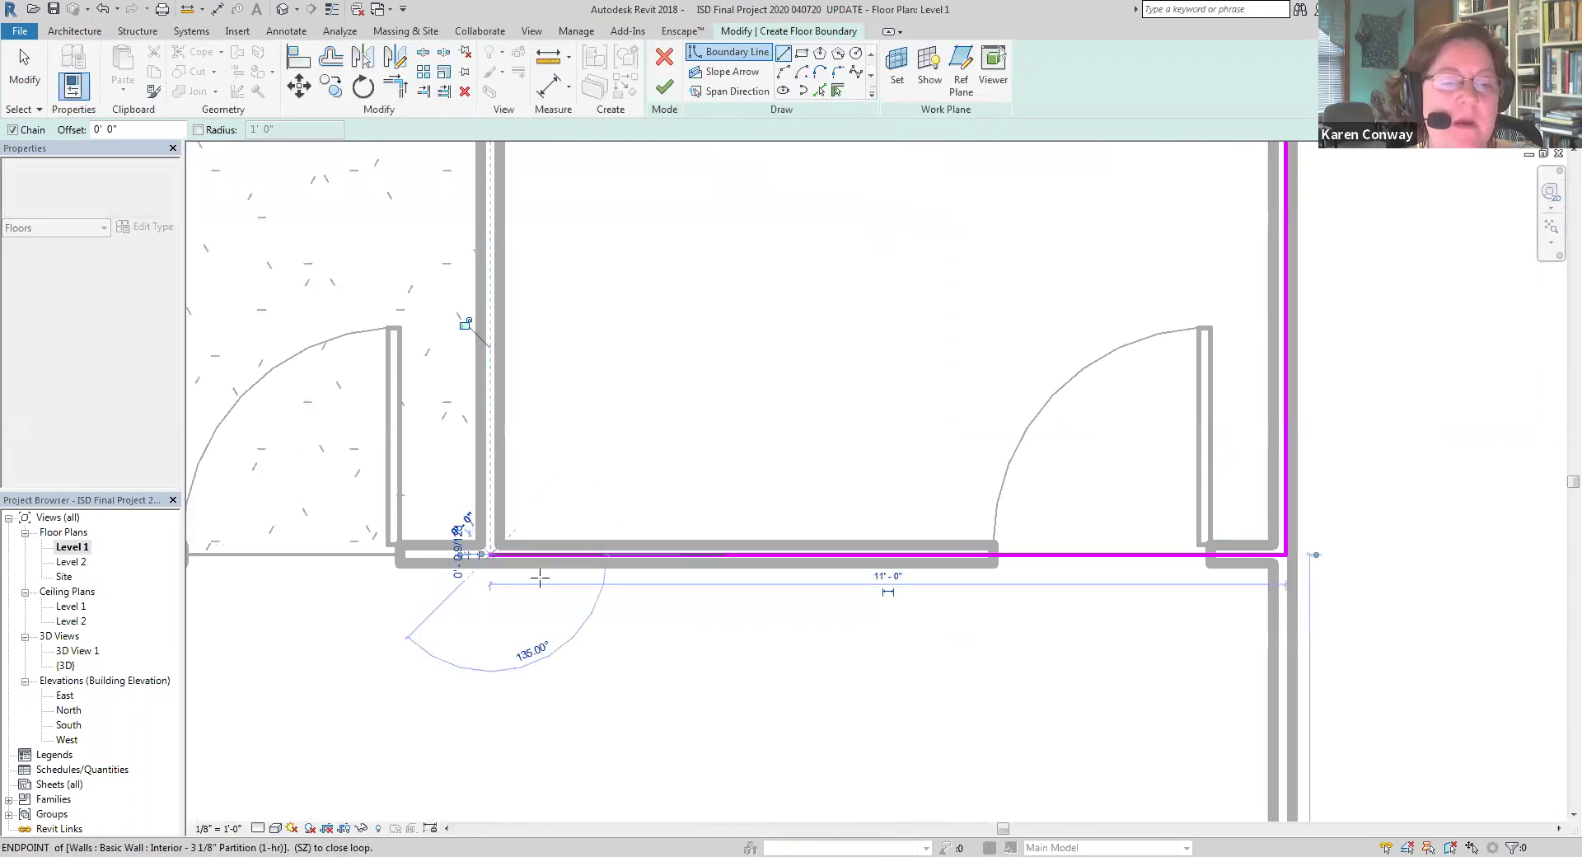
scroll(539, 577, "down", 3)
scroll(523, 226, "up", 5)
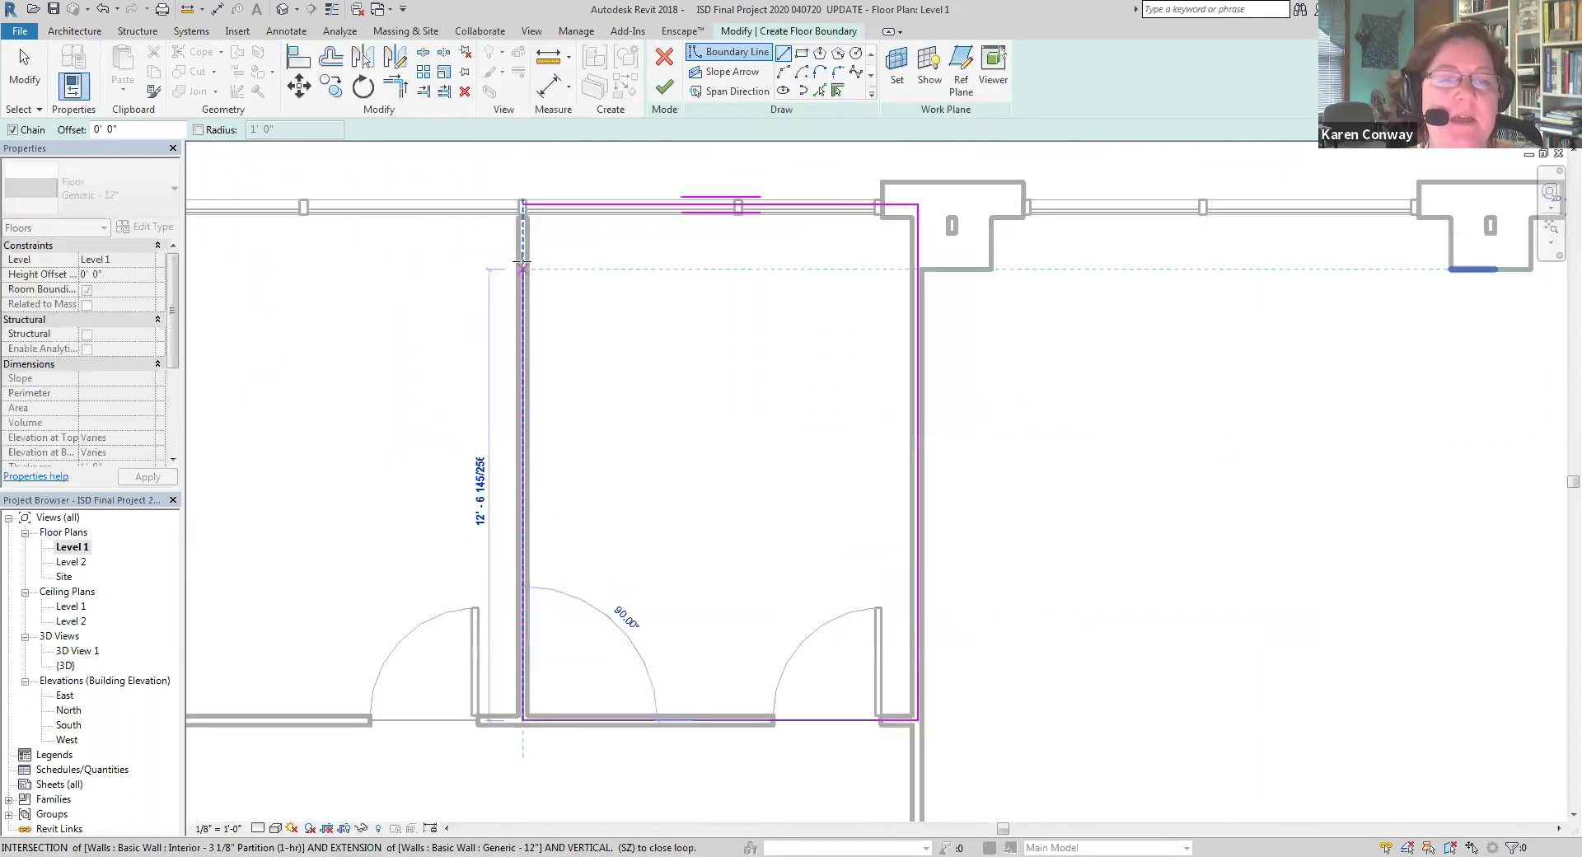
left_click(522, 206)
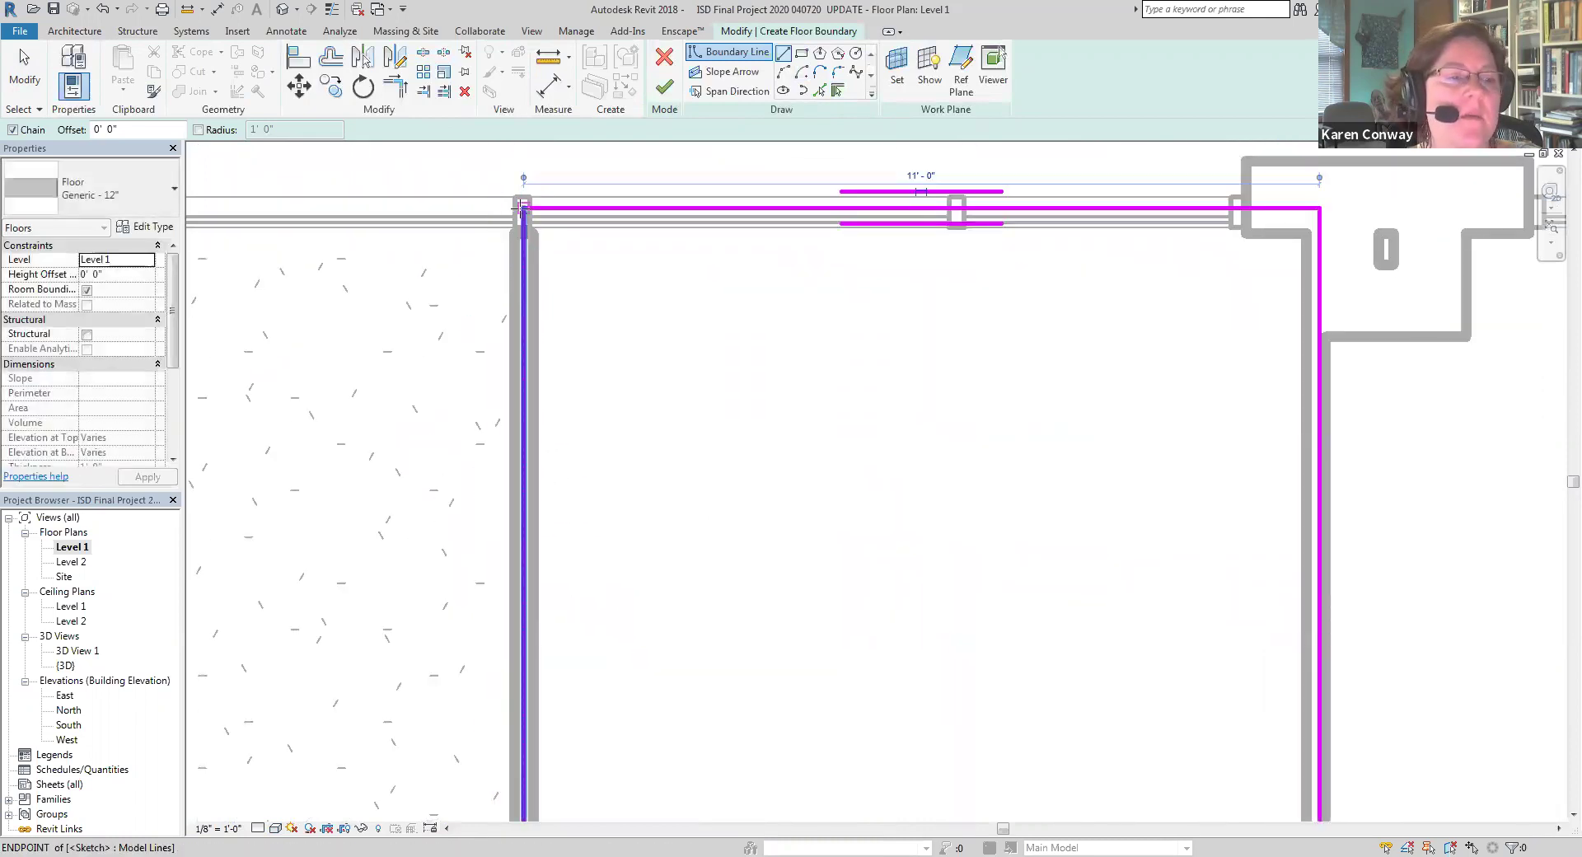
Assign the Wood Truss Joist 12" - Carpet Sky Terasu Stone type to the adjoining office's floor and finish its sketch
left_click(128, 198)
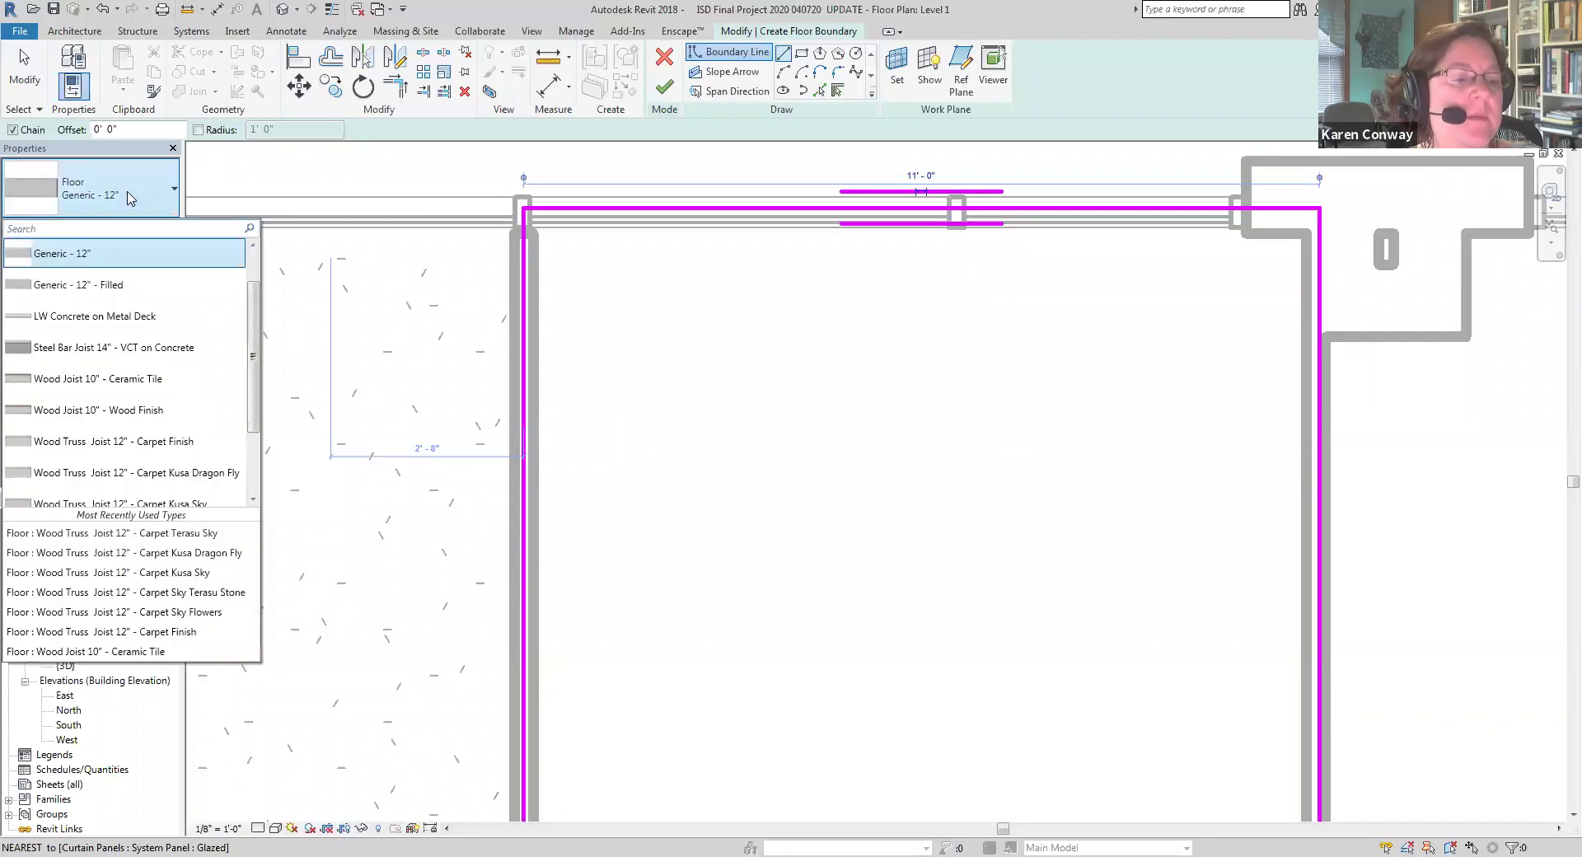
scroll(190, 402, "down", 3)
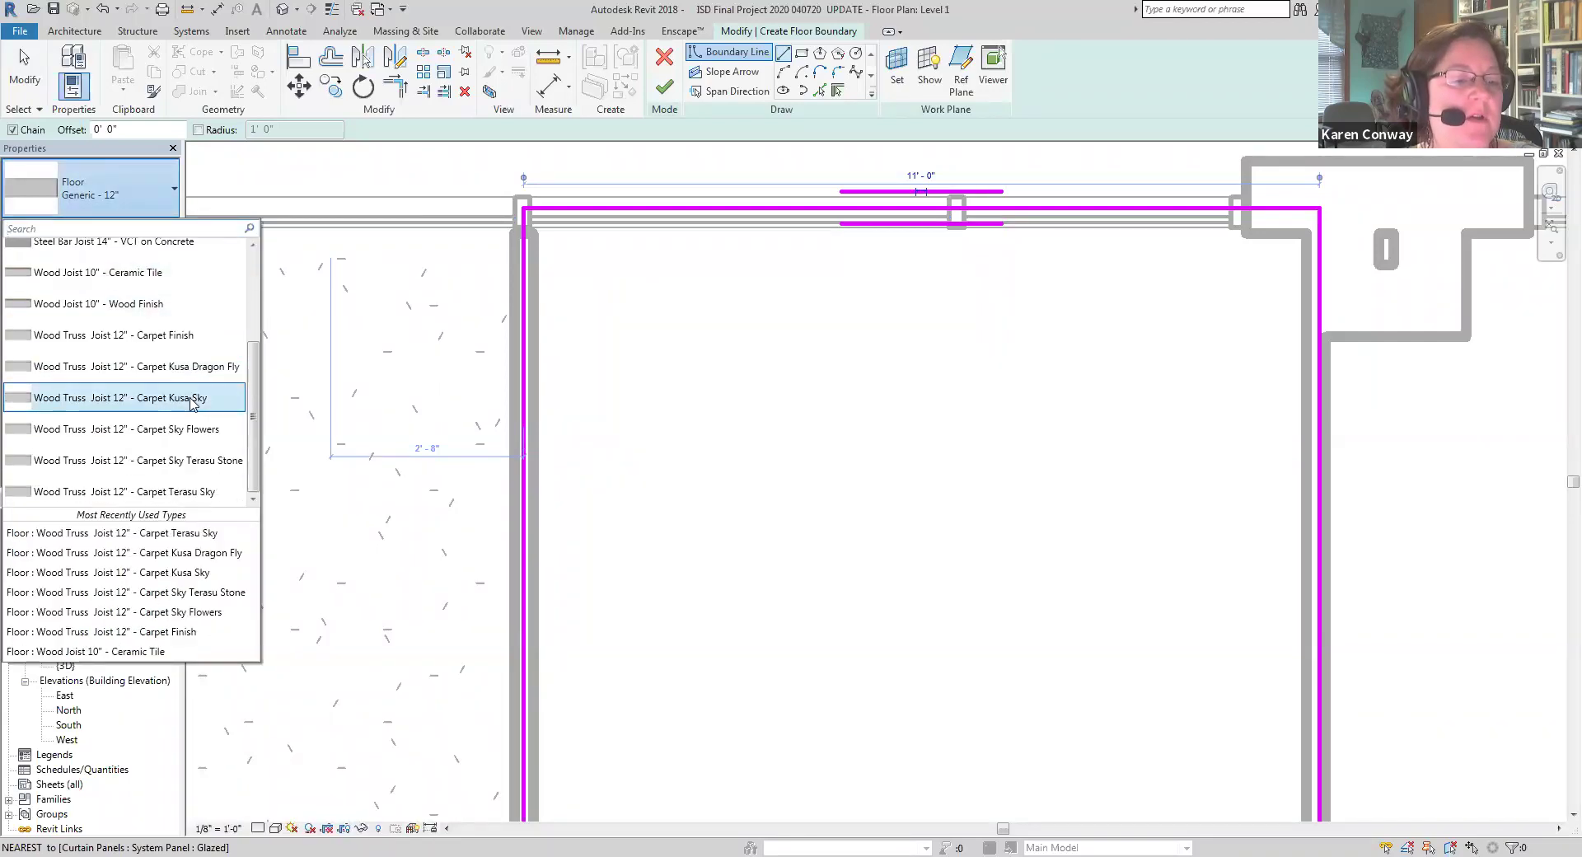
left_click(206, 460)
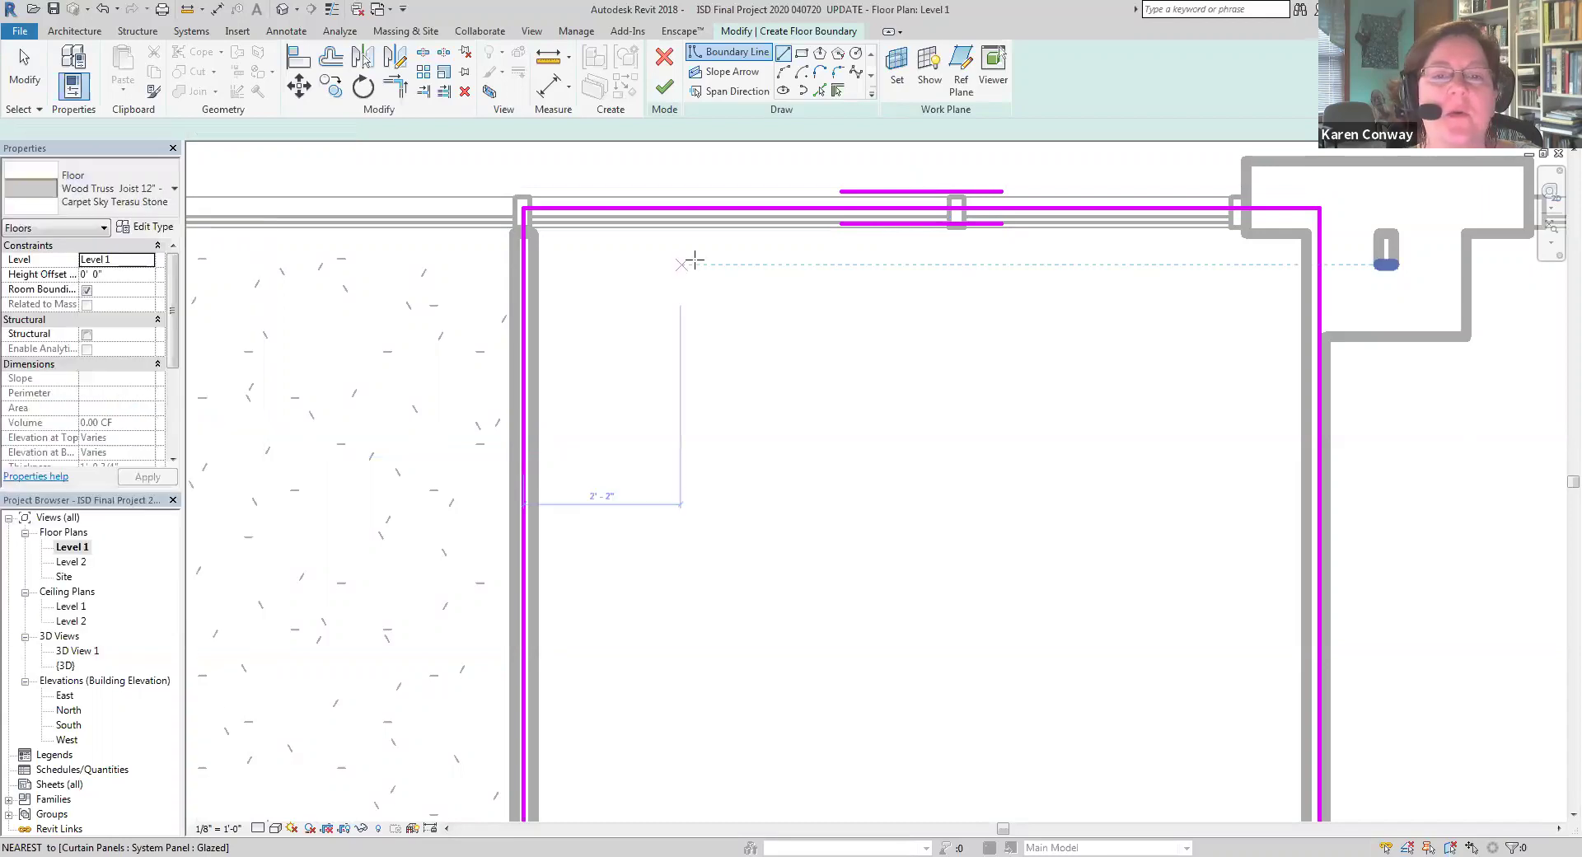
left_click(664, 91)
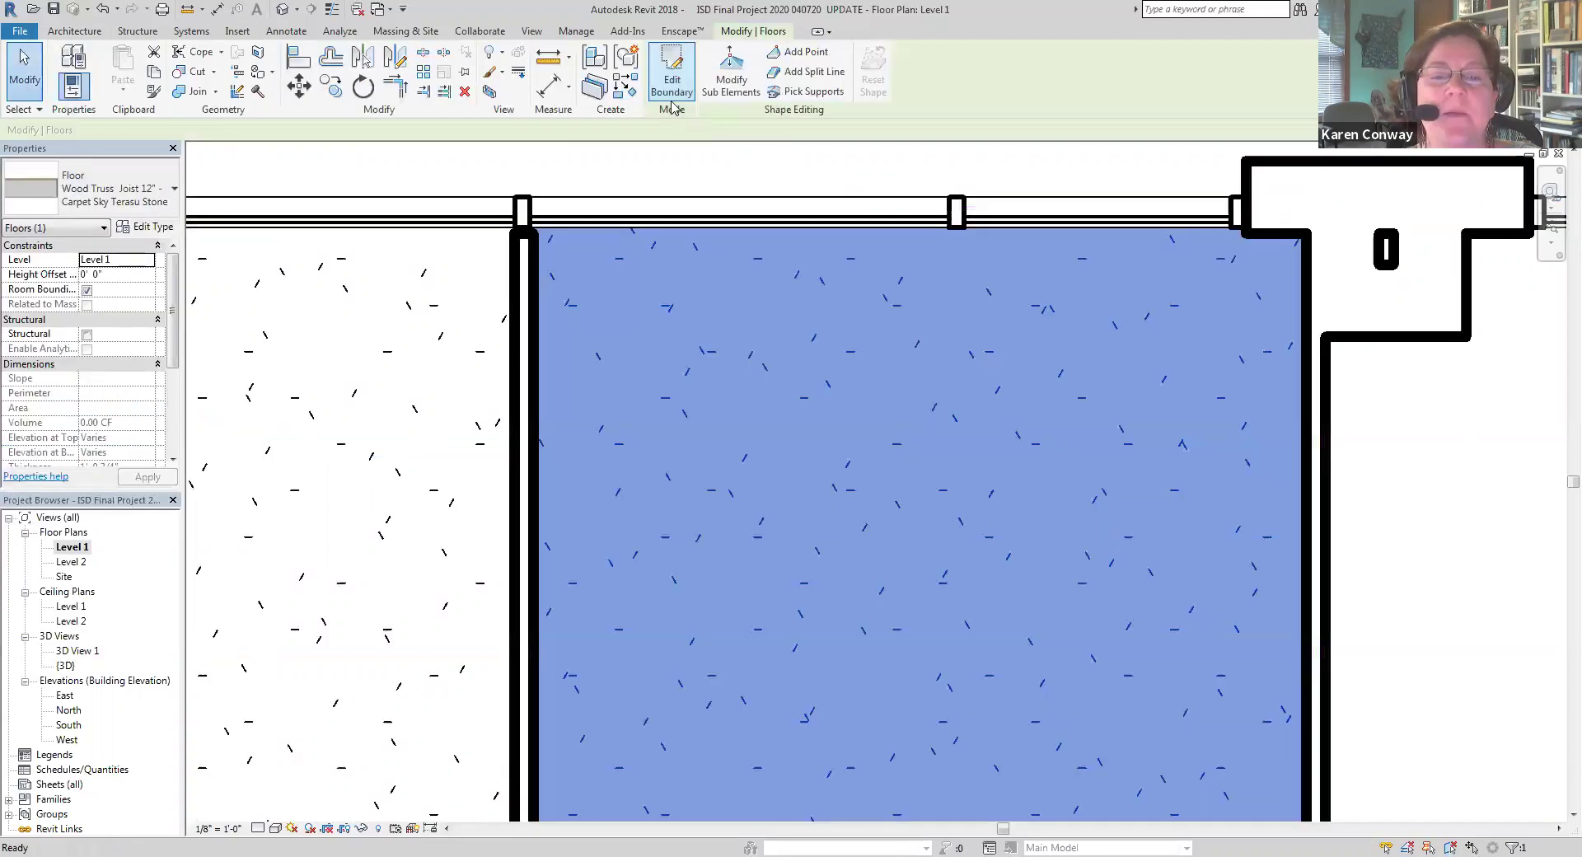
Display the plan in the Realistic visual style, dismiss the save reminder, and compare the carpets of the two adjoining offices
left_click(280, 829)
left_click(300, 794)
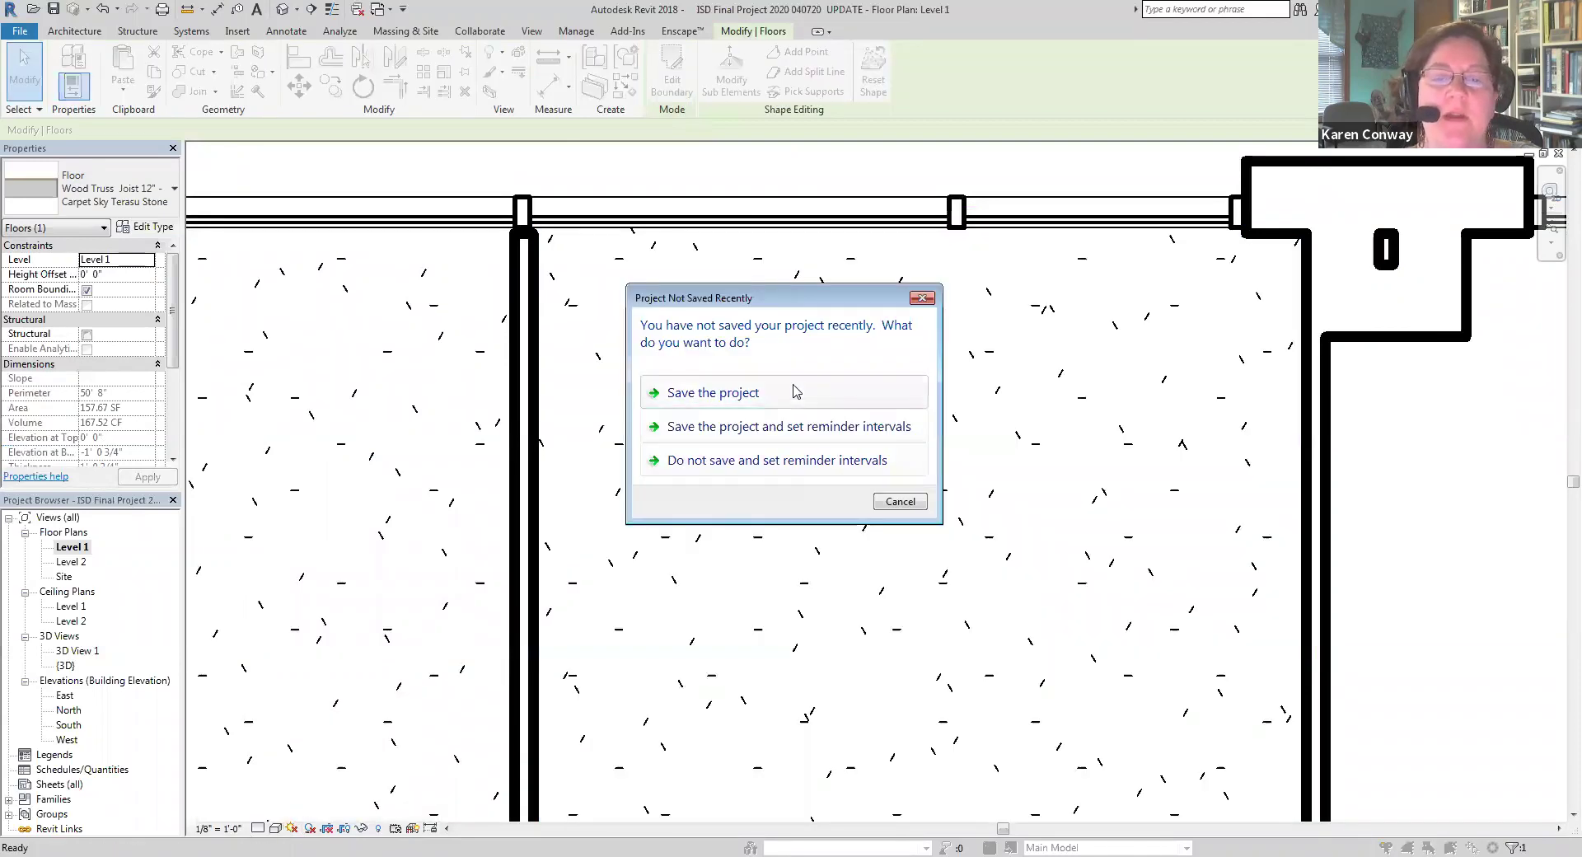
left_click(830, 478)
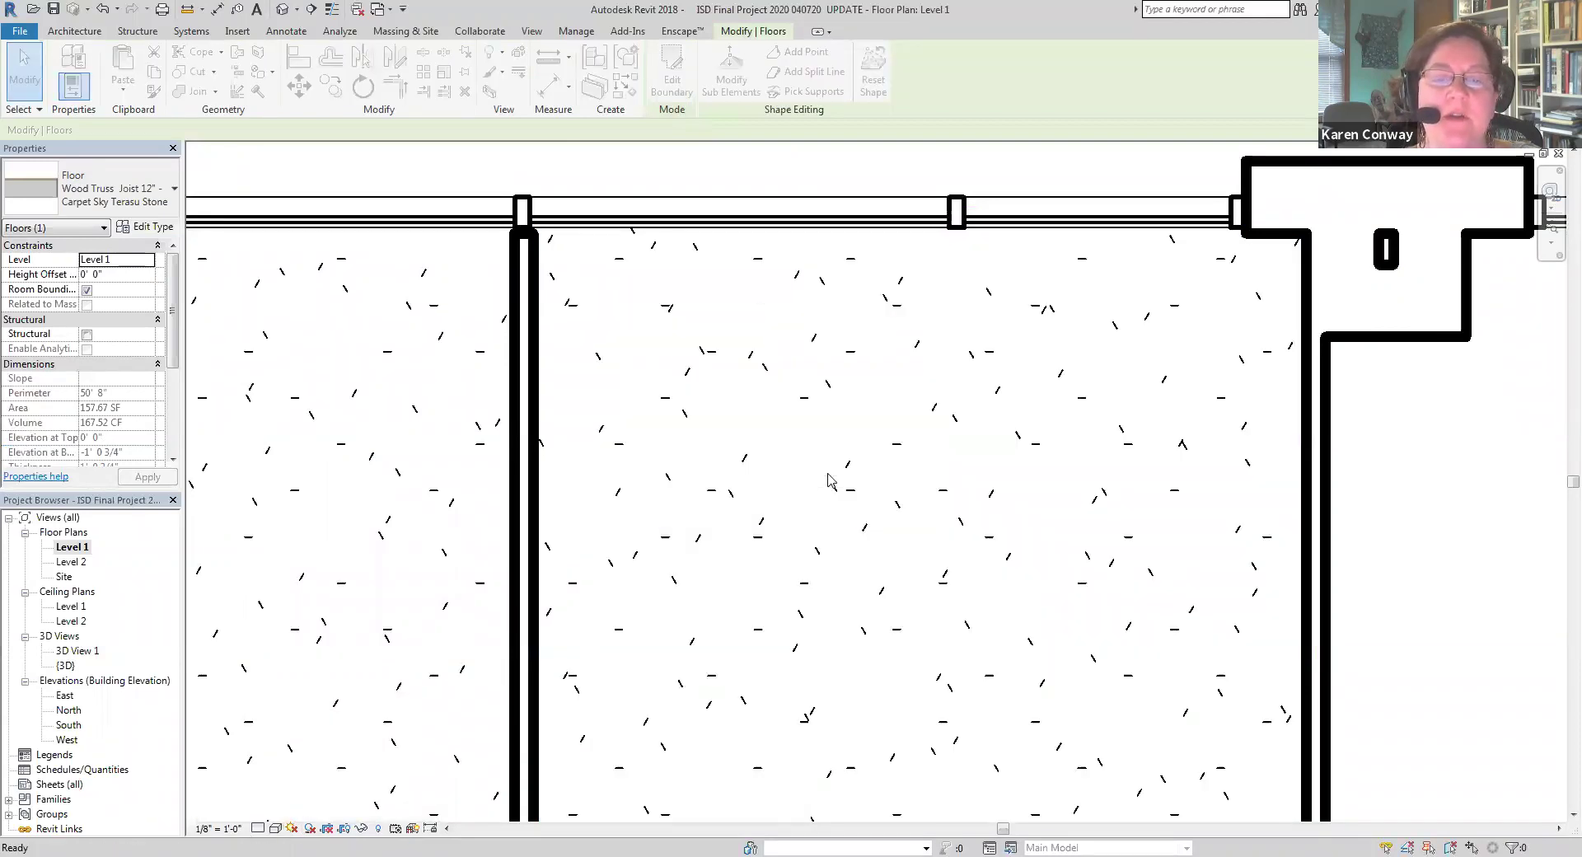
scroll(682, 591, "down", 5)
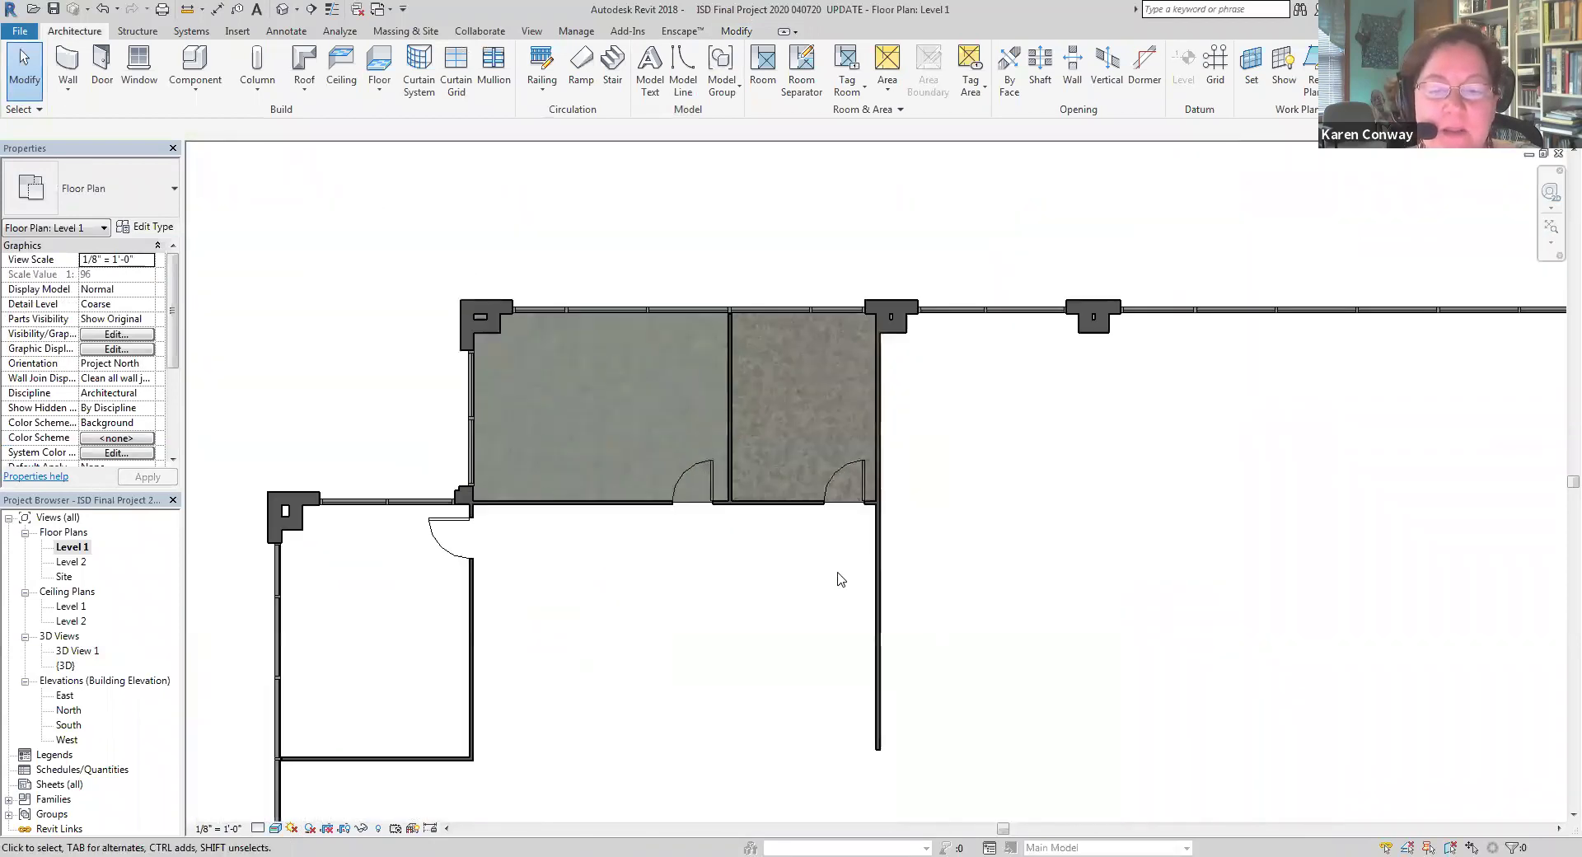
scroll(629, 615, "up", 5)
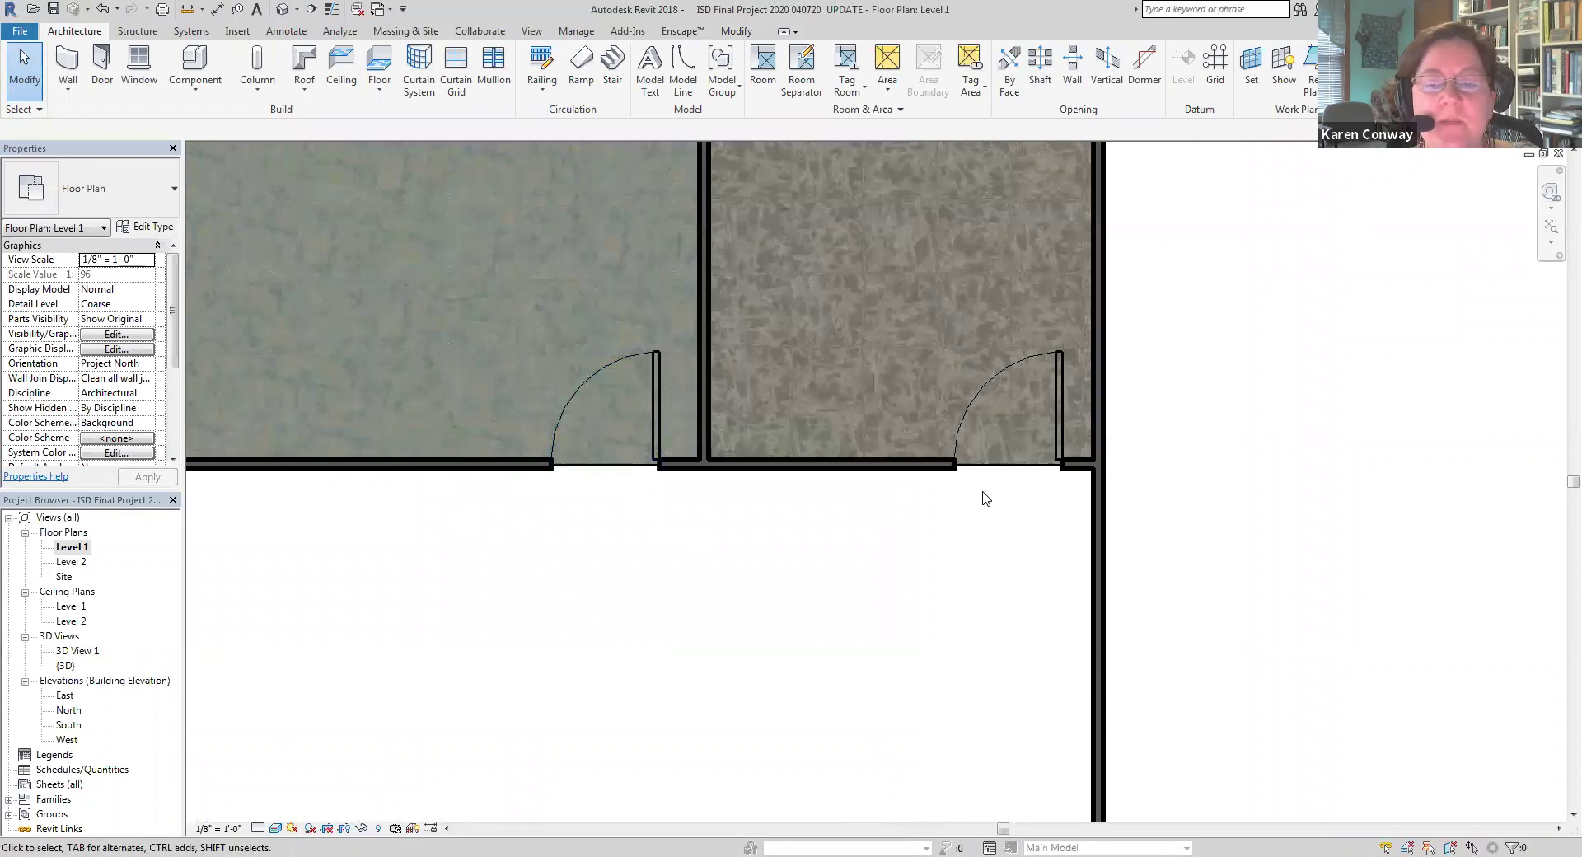
scroll(851, 359, "down", 4)
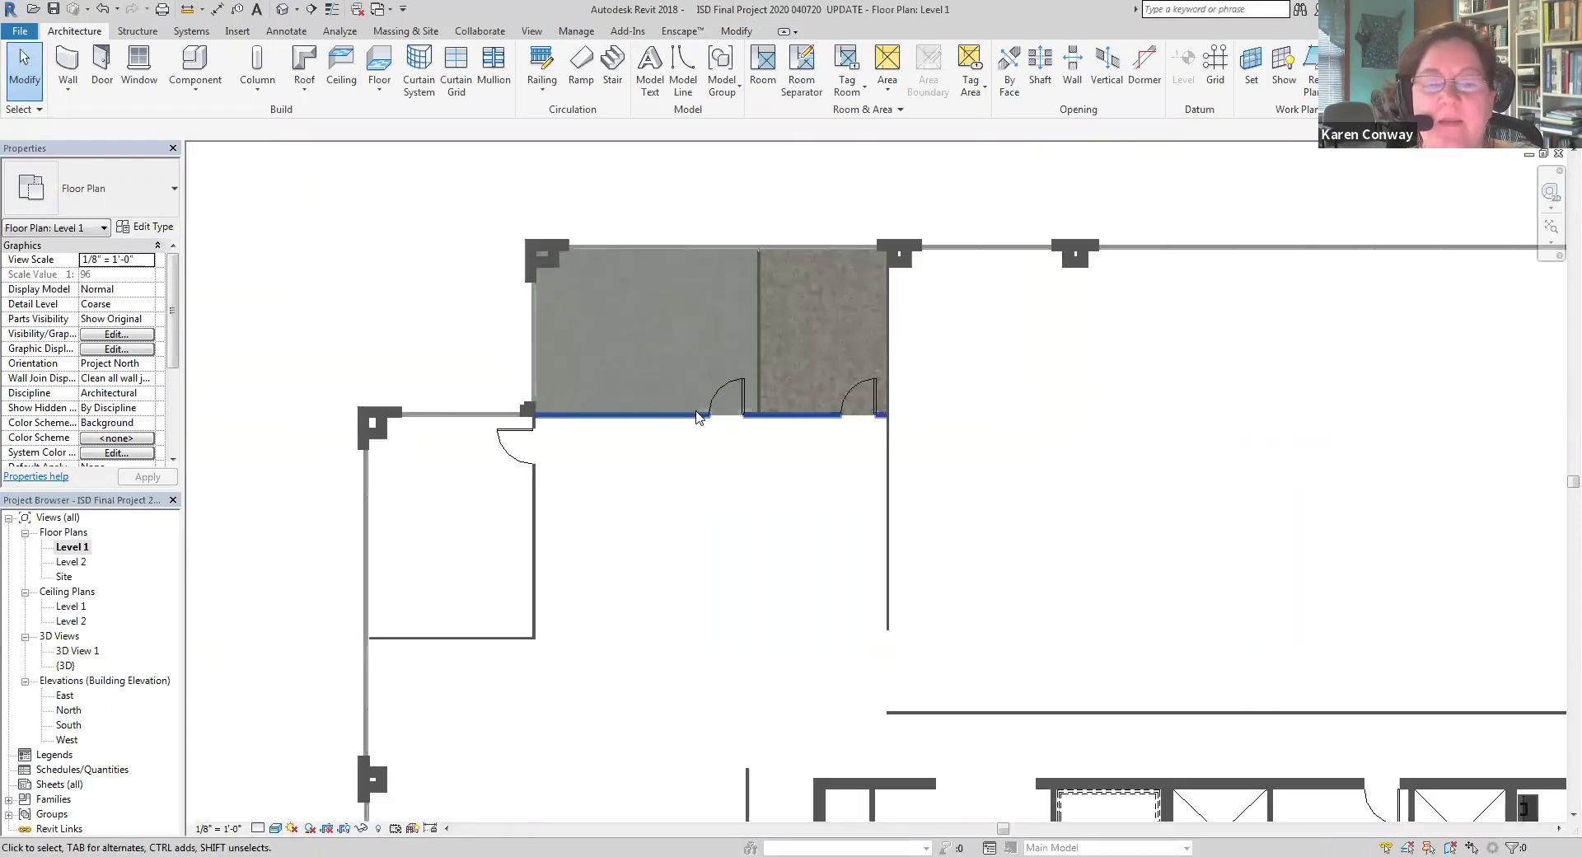
Start an architectural floor of type Wood Truss Joist 12" - Carpet Kusa Dragon Fly for the open area, using straight boundary lines
scroll(657, 571, "down", 3)
scroll(727, 413, "up", 3)
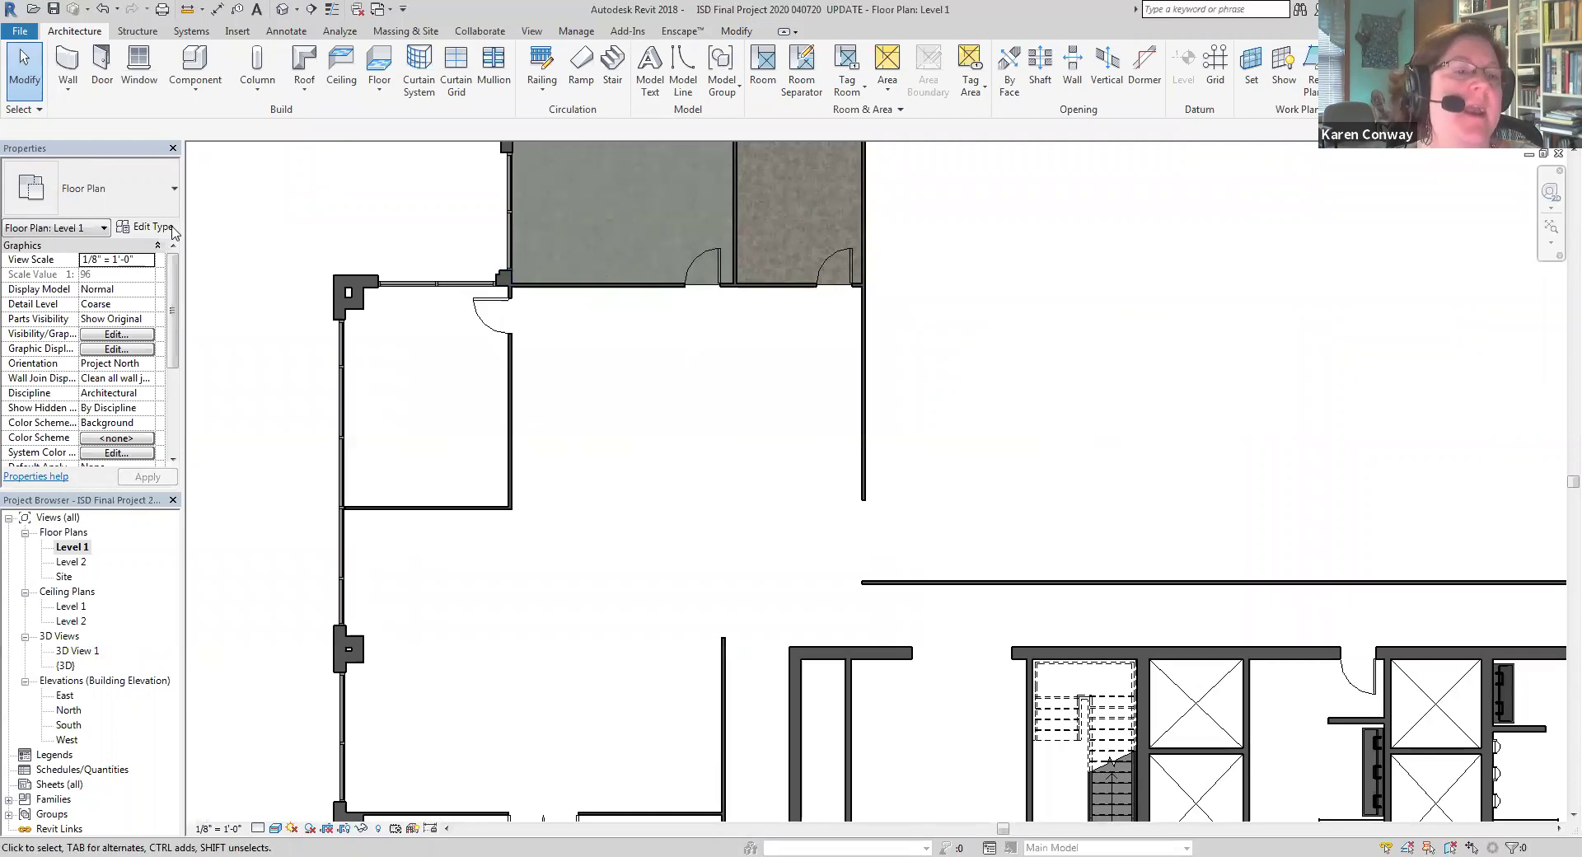
left_click(378, 86)
left_click(420, 117)
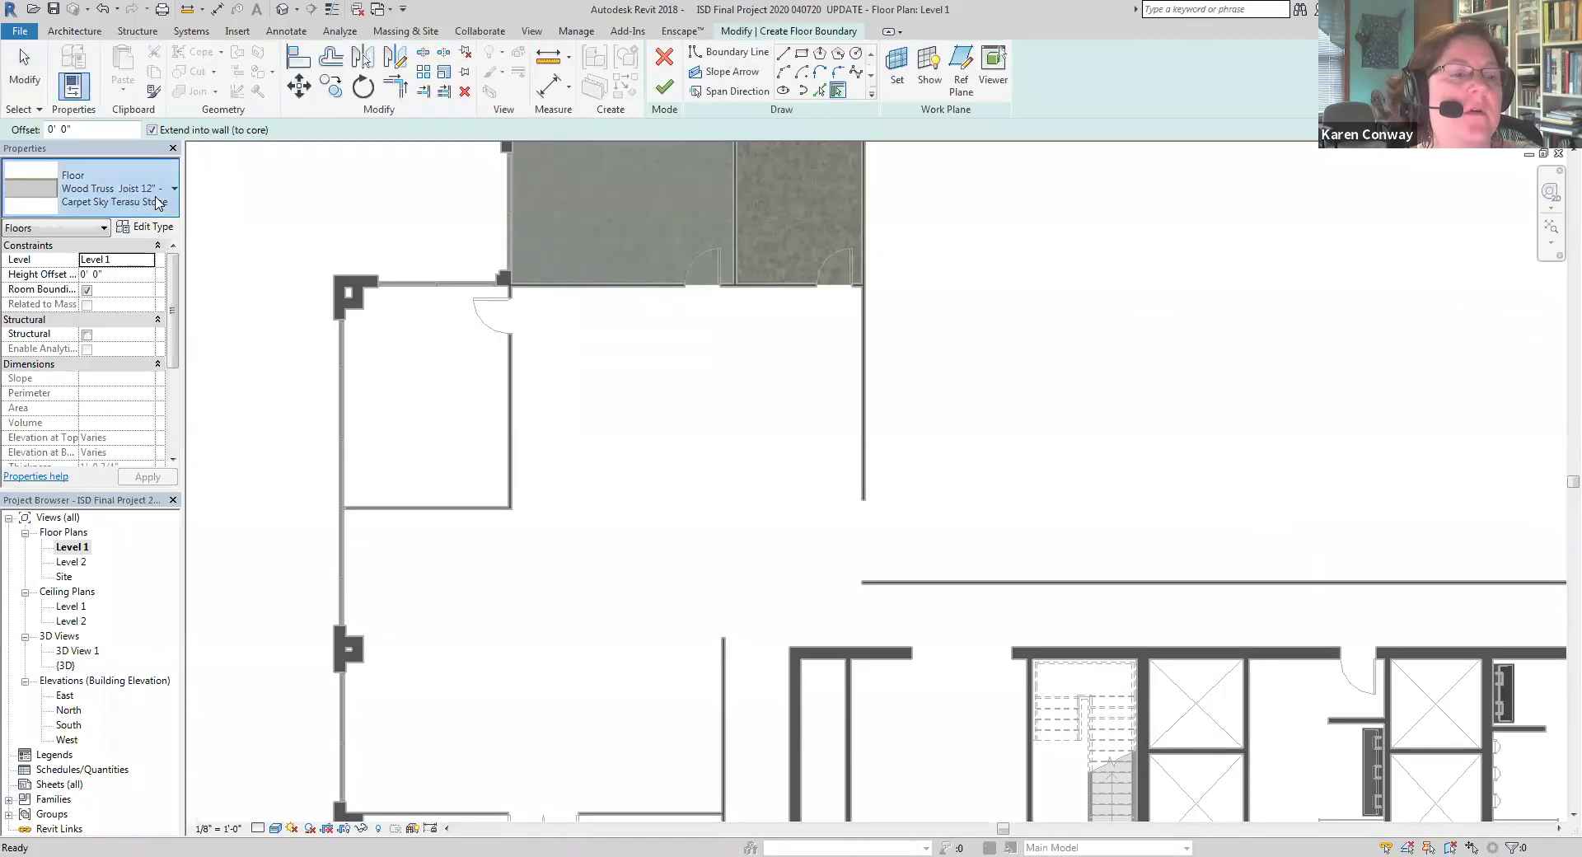
left_click(90, 188)
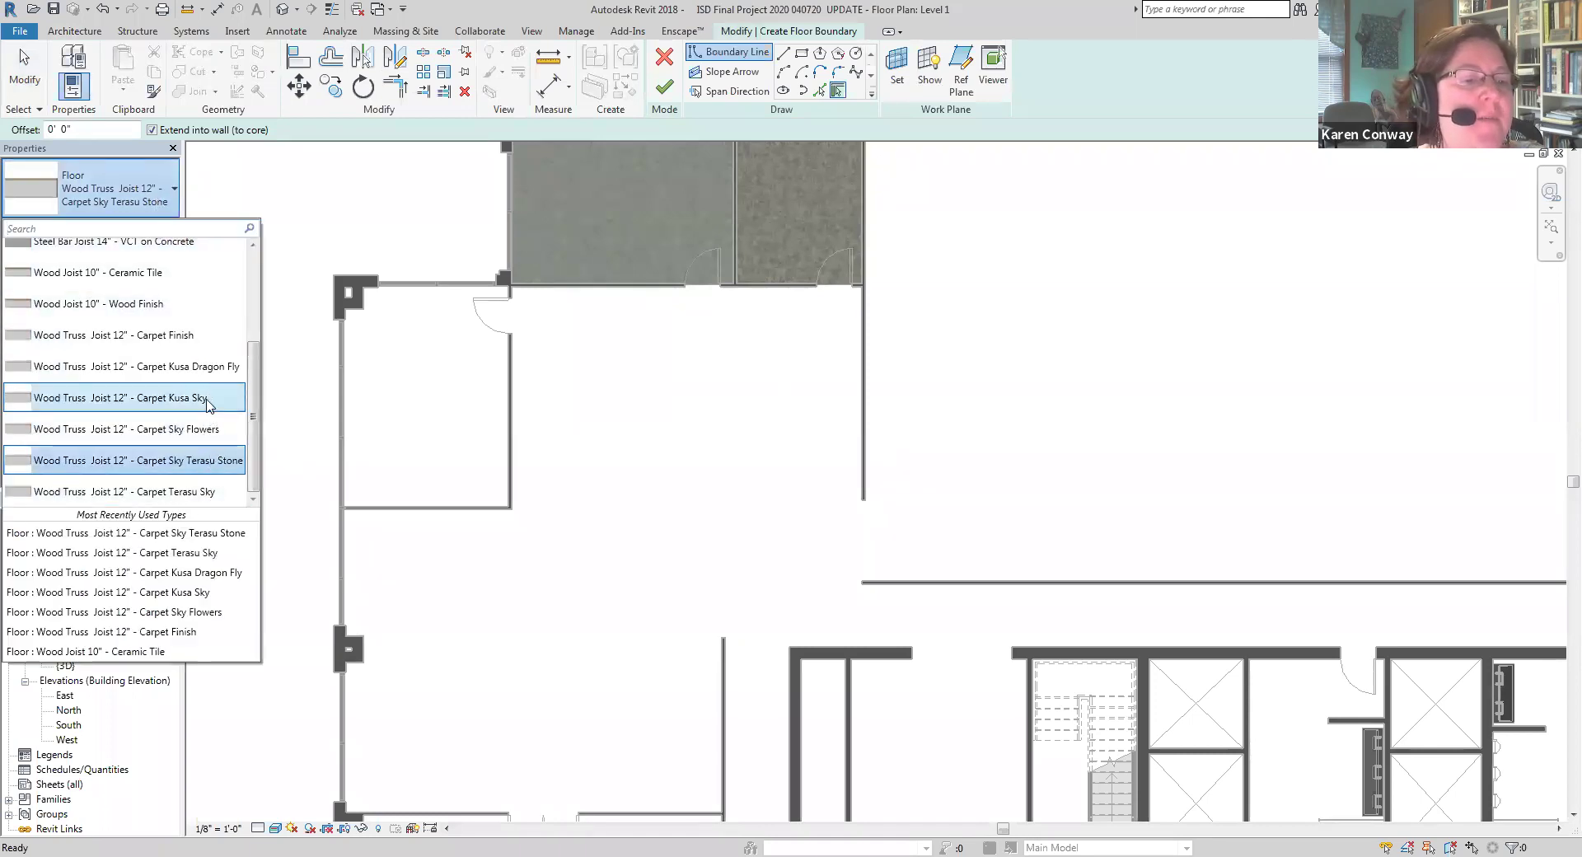
left_click(206, 368)
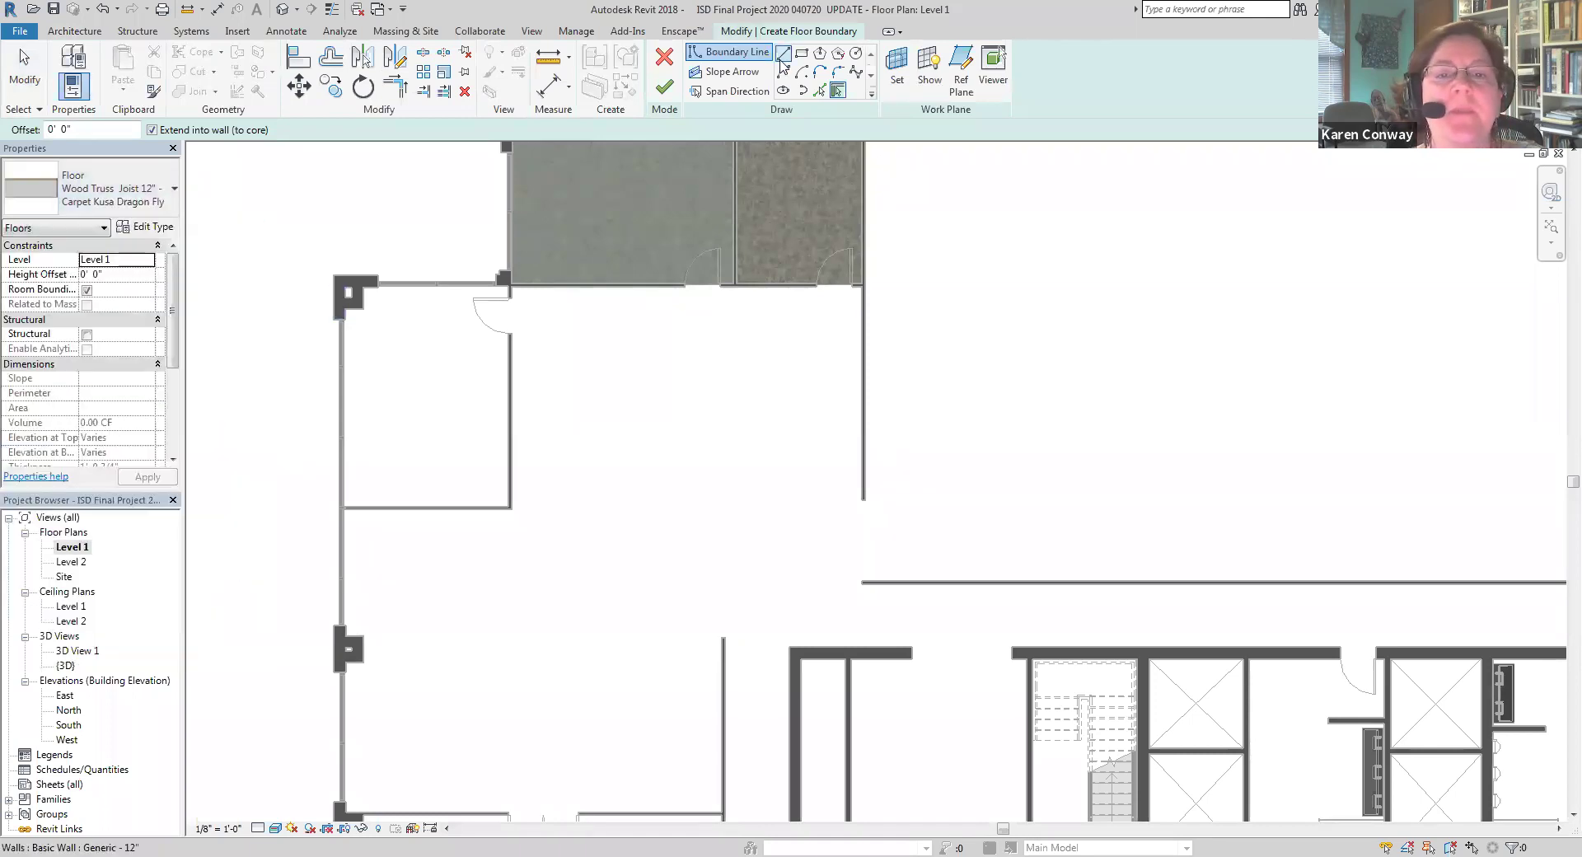
scroll(568, 338, "down", 3)
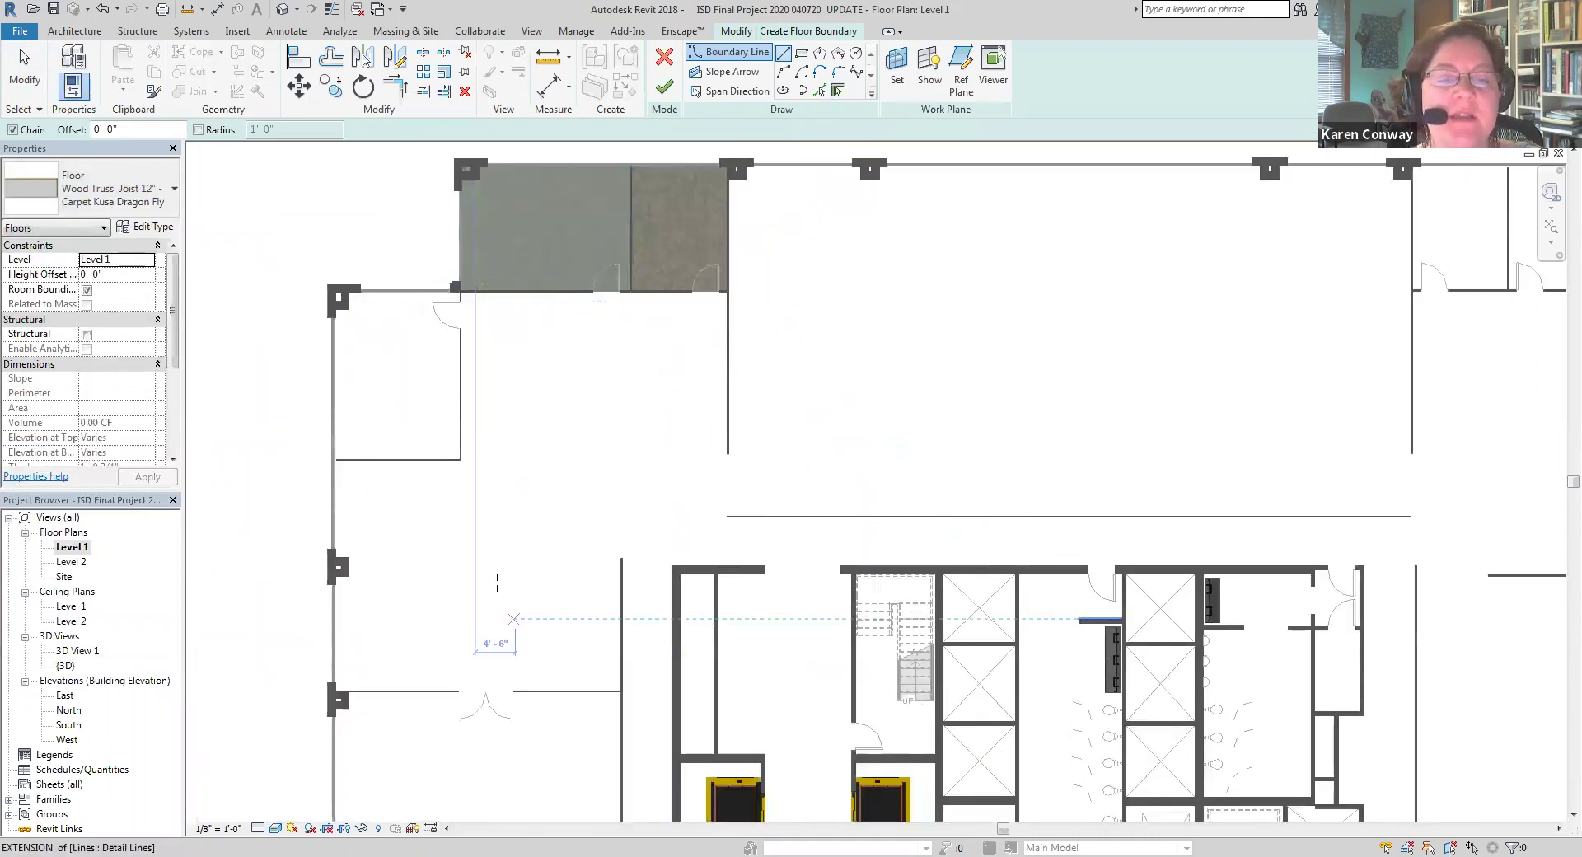
Sketch the open area's boundary from the partition intersection beside the west office's door down that office's east partition to its southeast corner
scroll(455, 290, "up", 5)
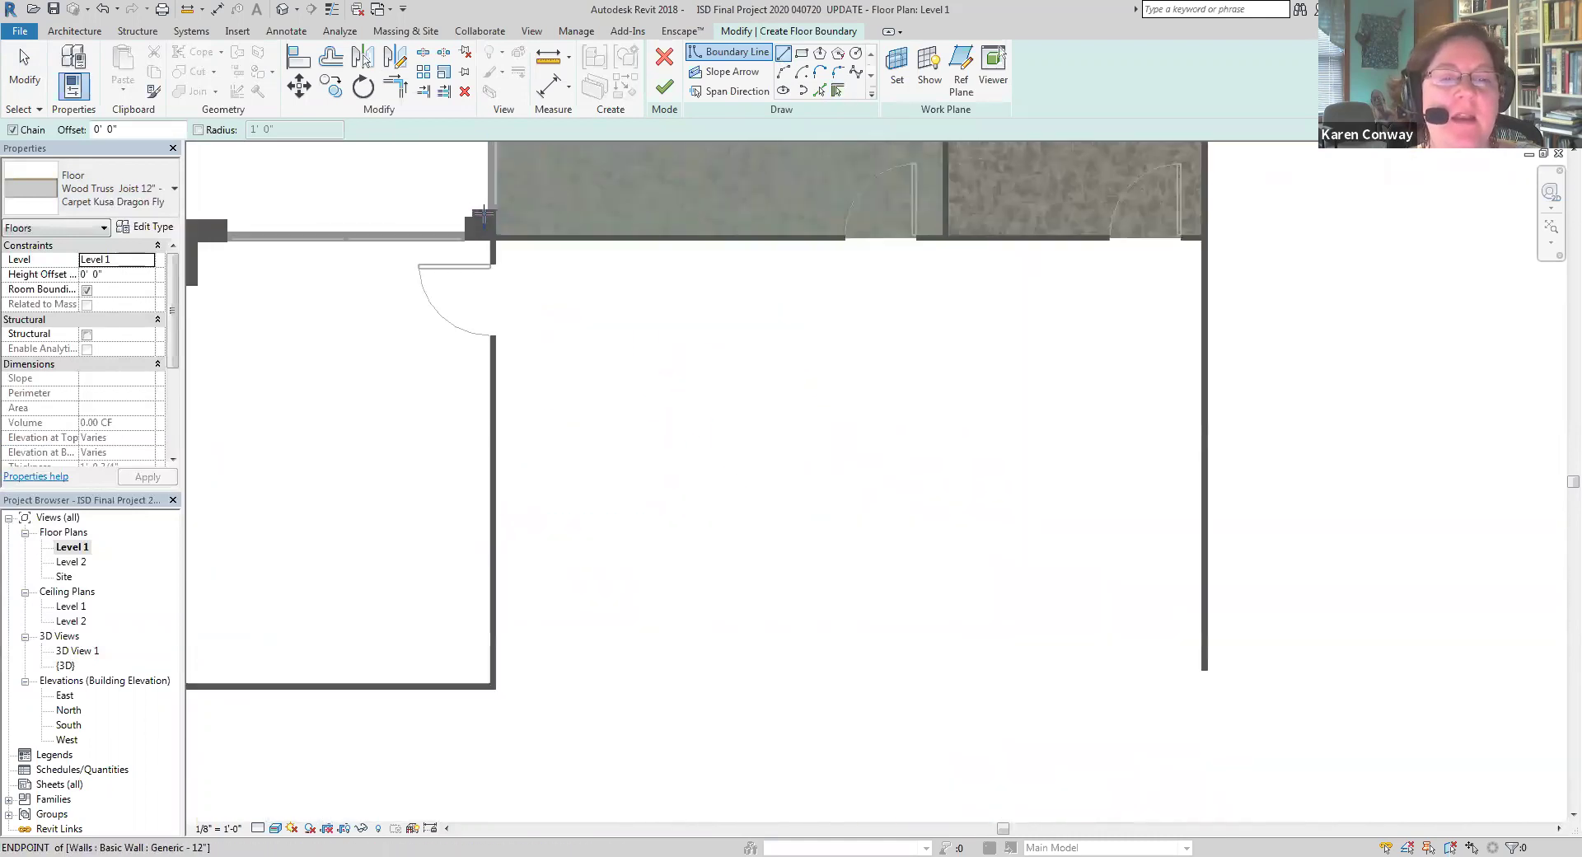
scroll(484, 241, "up", 2)
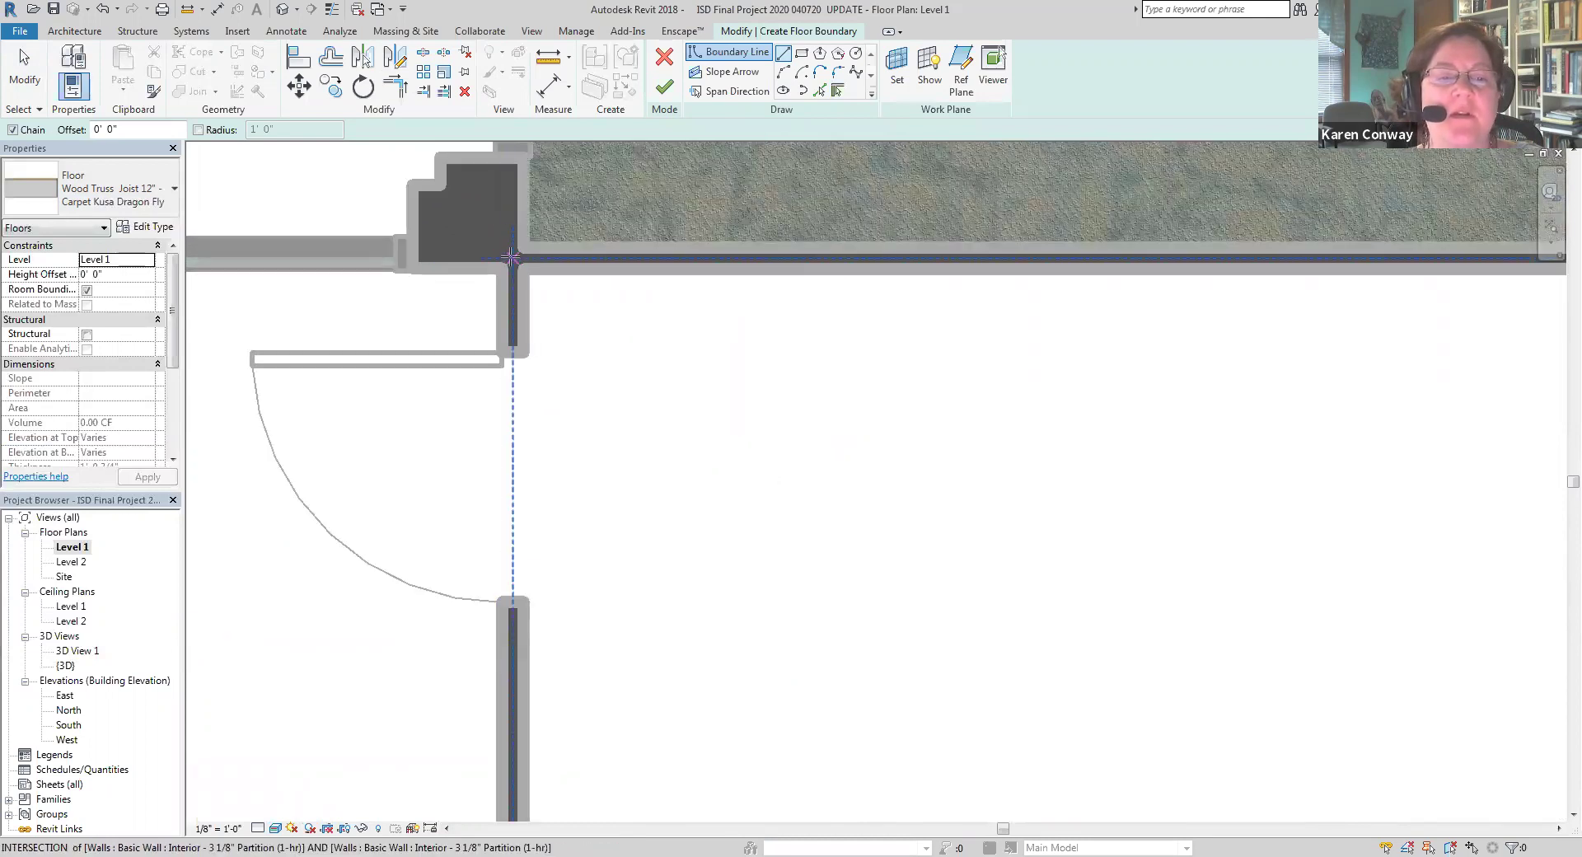
left_click(514, 260)
scroll(528, 390, "down", 4)
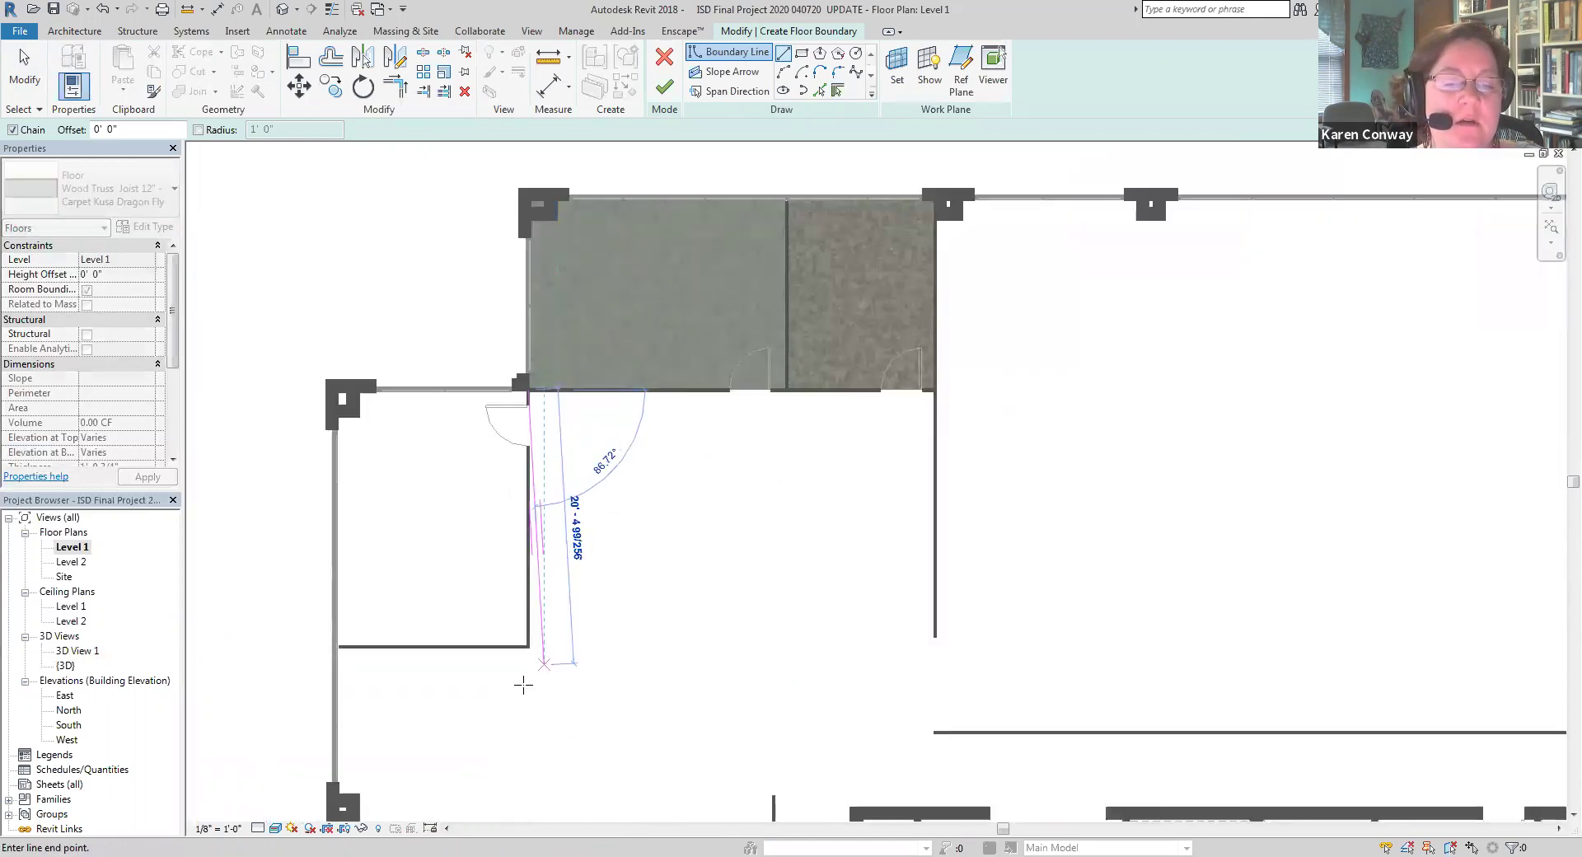
scroll(530, 627, "up", 4)
left_click(532, 620)
scroll(807, 570, "down", 3)
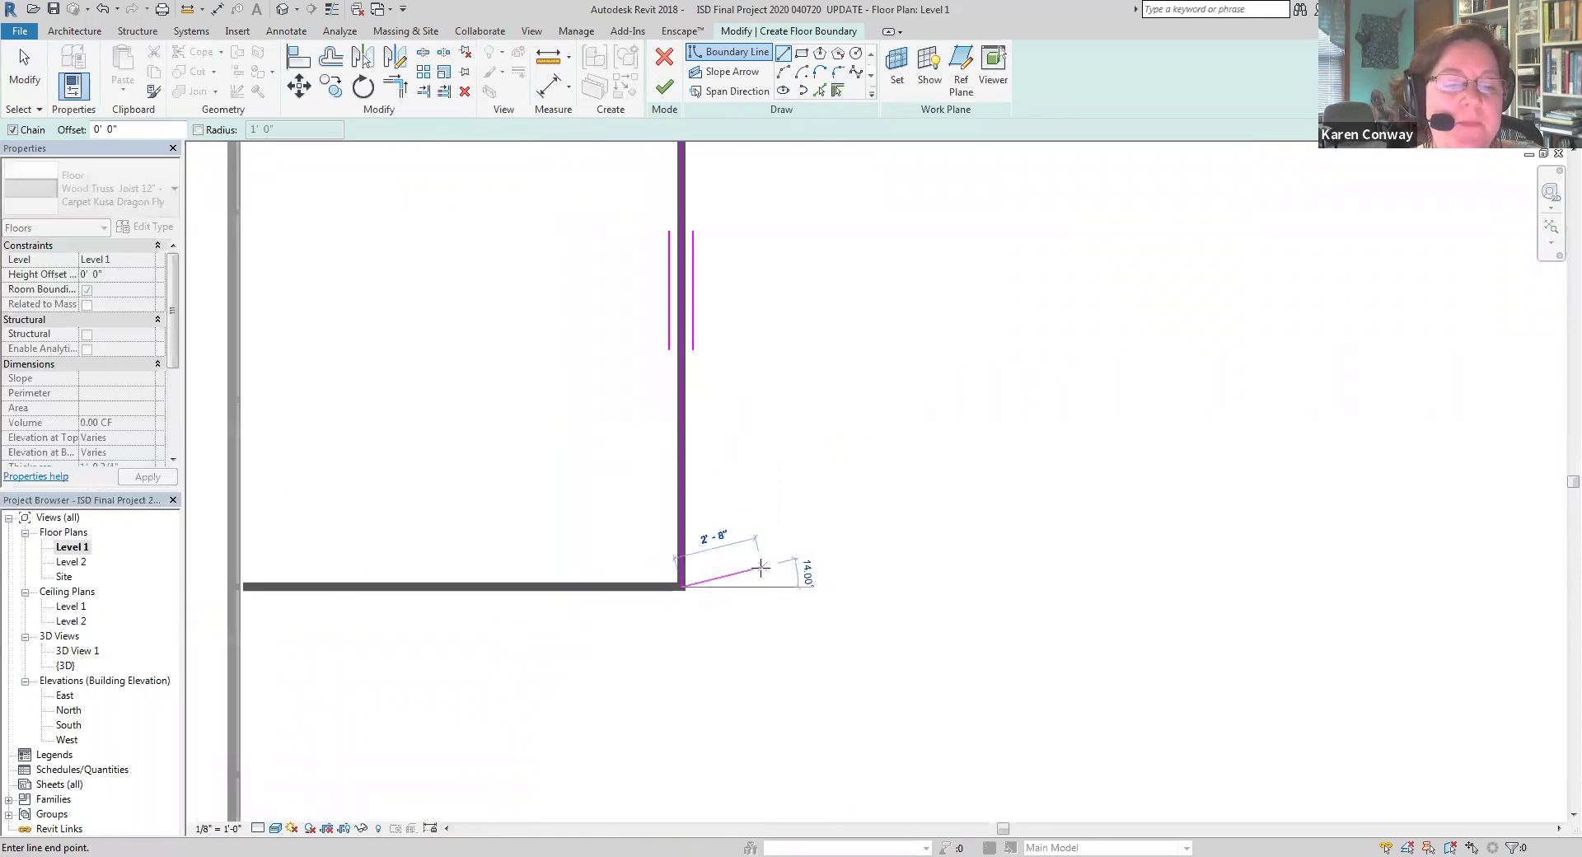
Set the visual style to Hidden Line and extend the boundary west along the west office's south partition to the curtain wall mullion
scroll(442, 589, "up", 5)
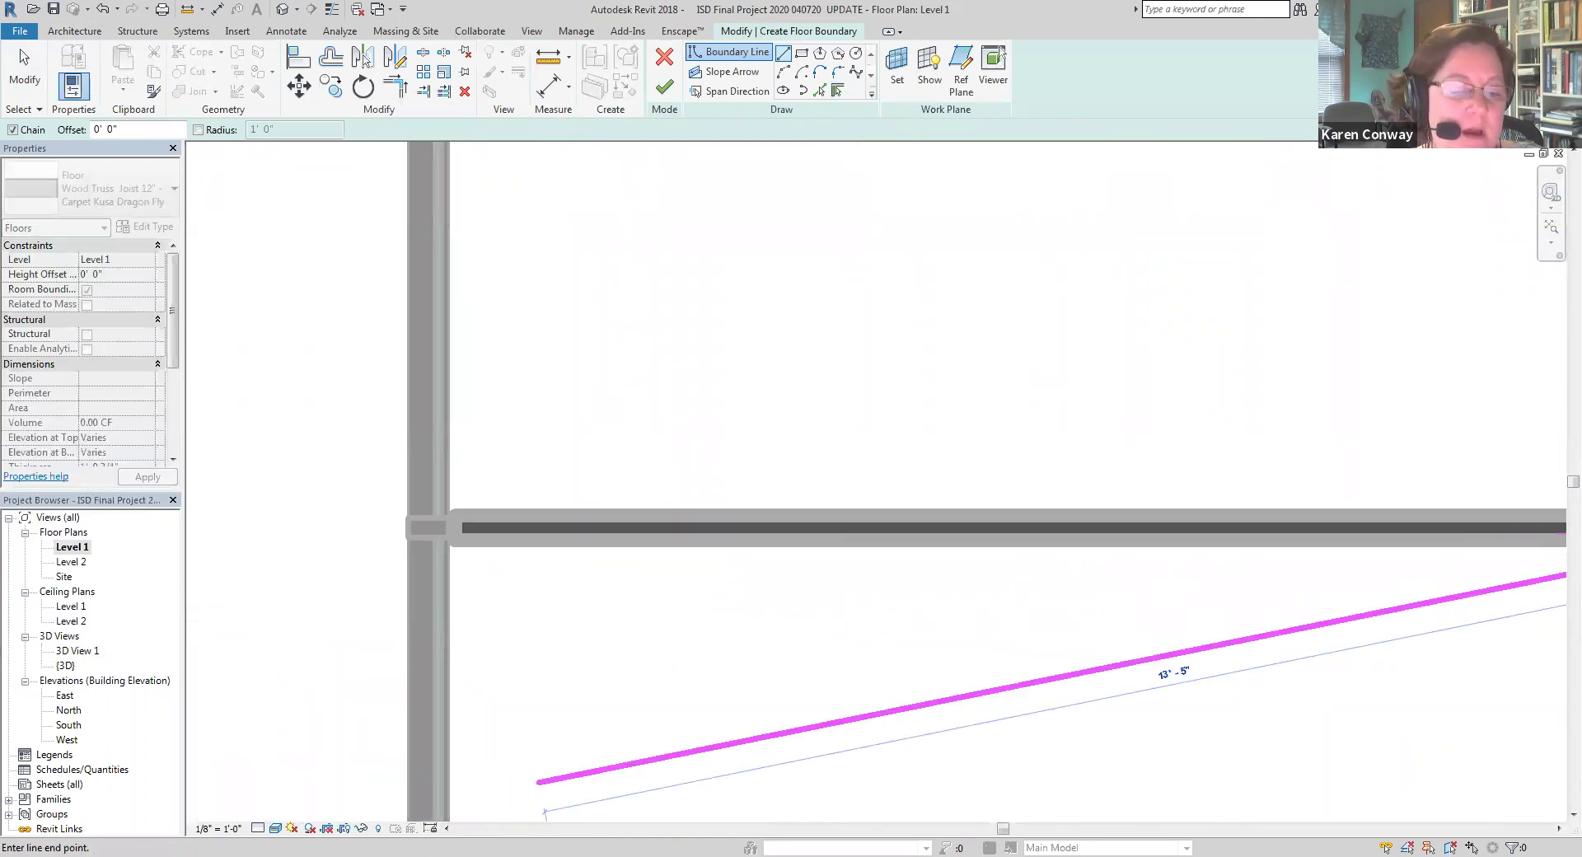
left_click(275, 828)
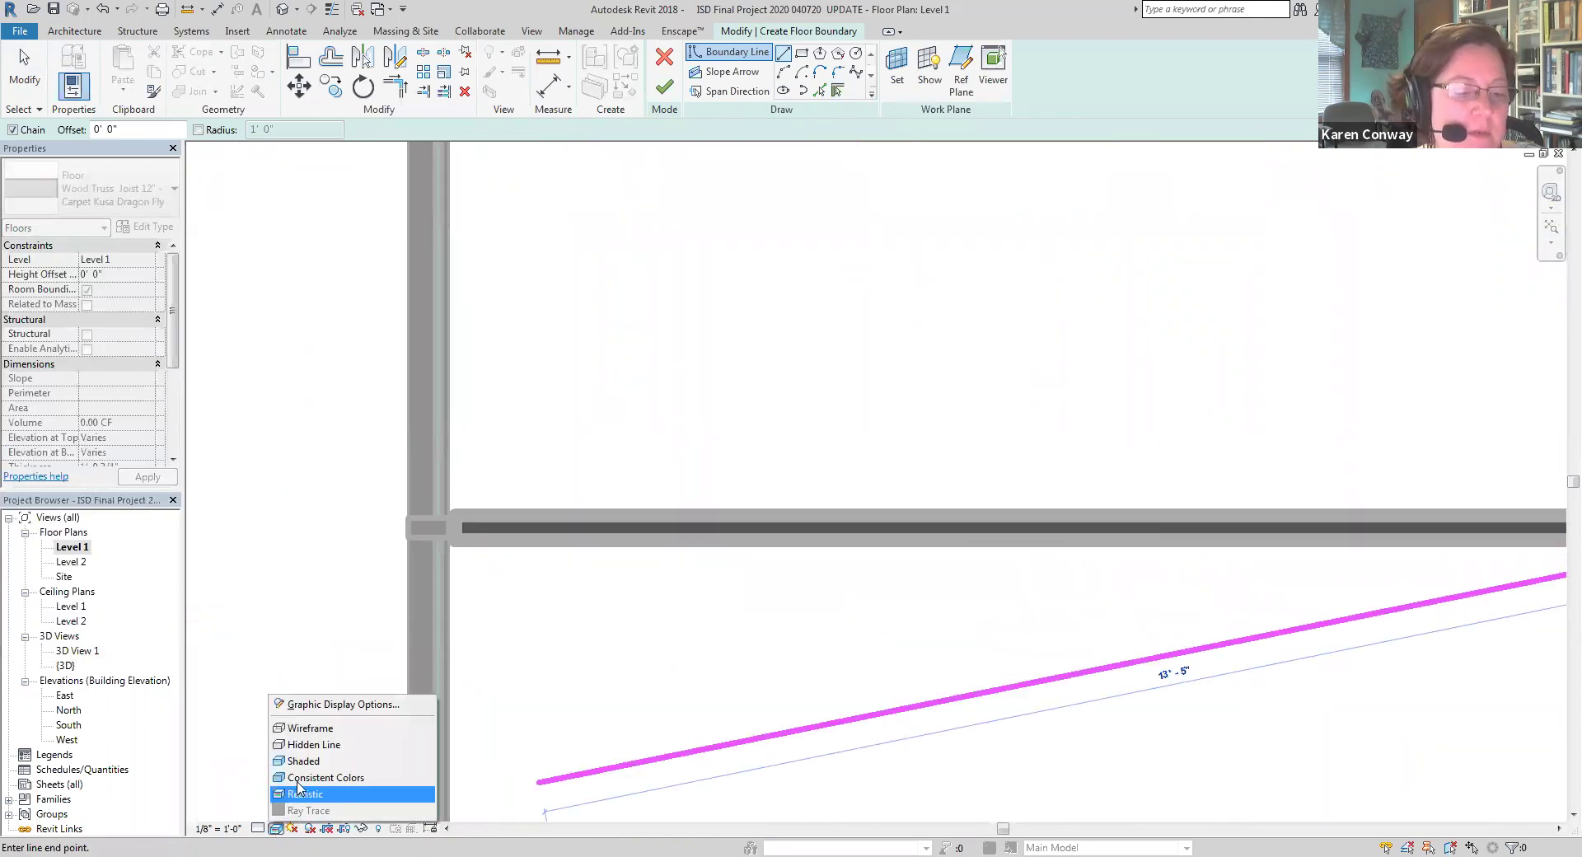
left_click(307, 744)
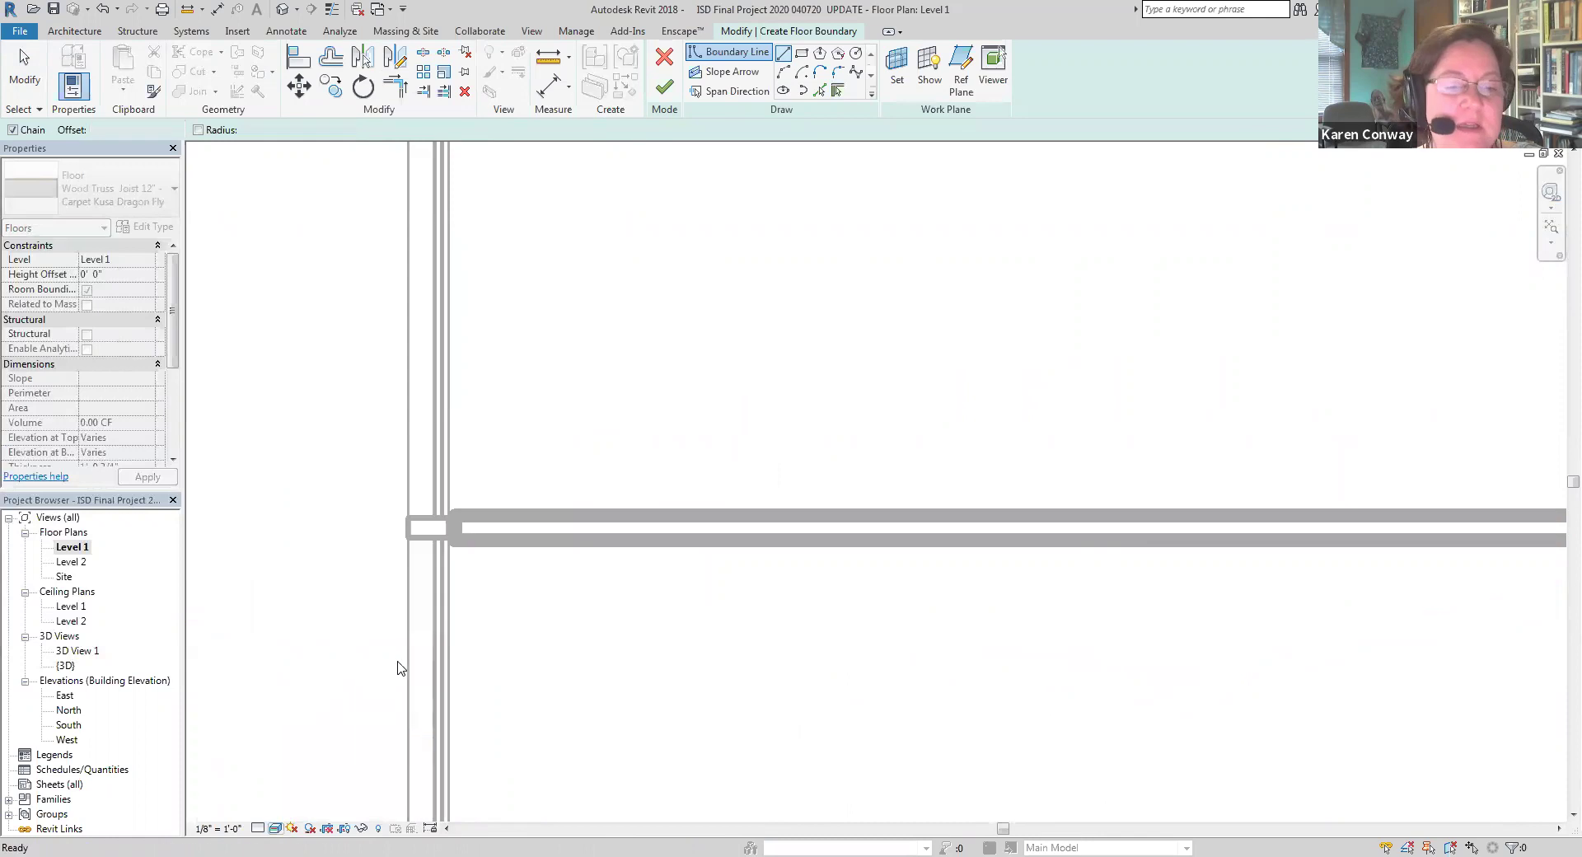
left_click(417, 517)
scroll(412, 527, "down", 5)
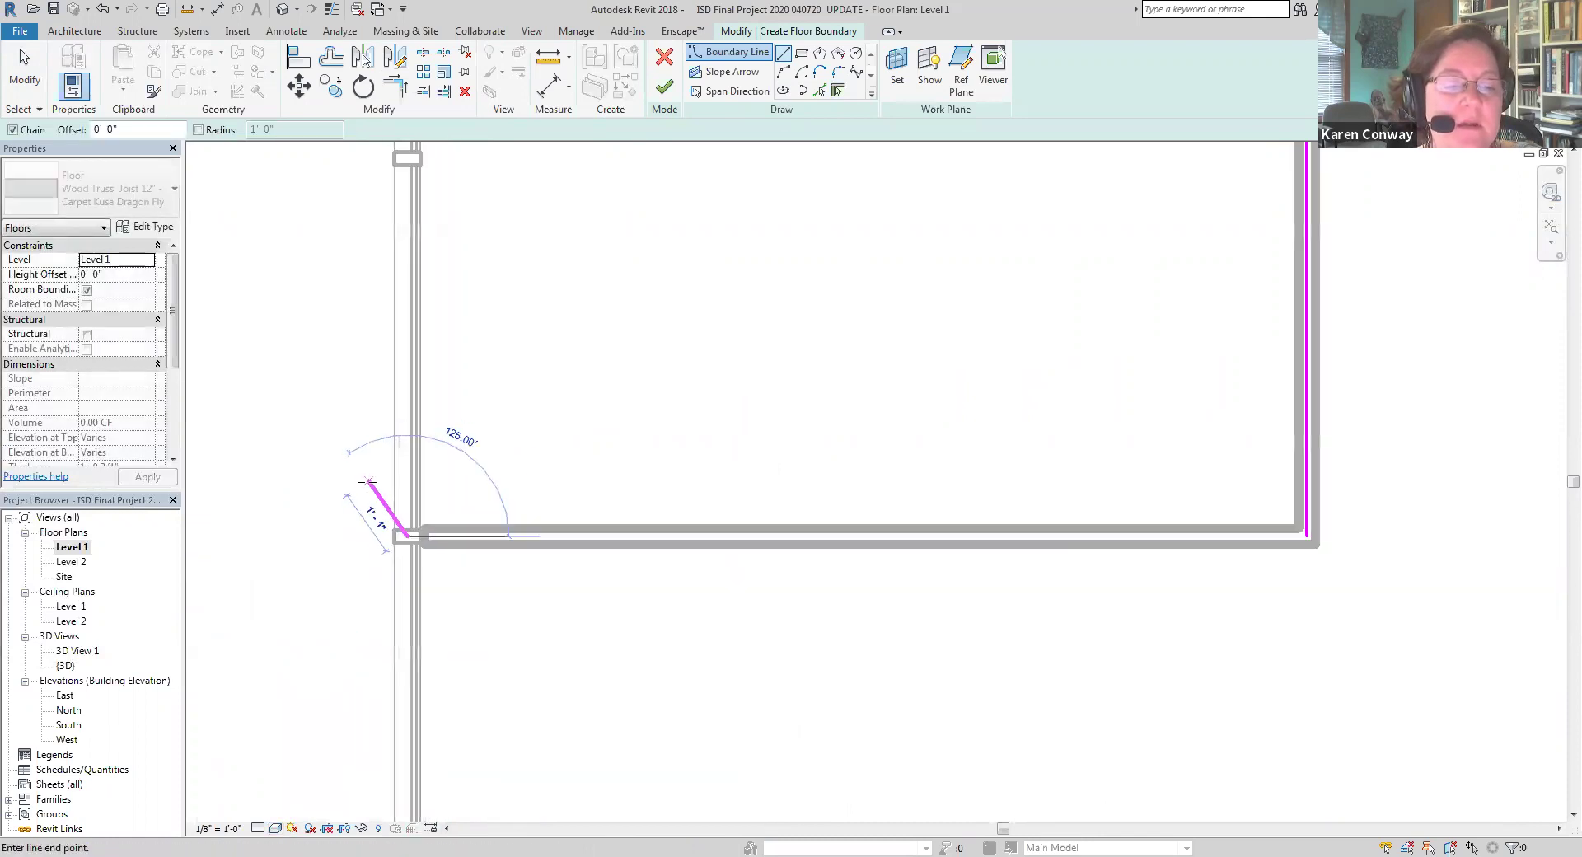
Extend the open area's boundary south through the curtain wall to the line of the partition with the double doors
scroll(367, 481, "down", 3)
scroll(404, 577, "down", 4)
scroll(416, 651, "up", 8)
scroll(416, 663, "up", 2)
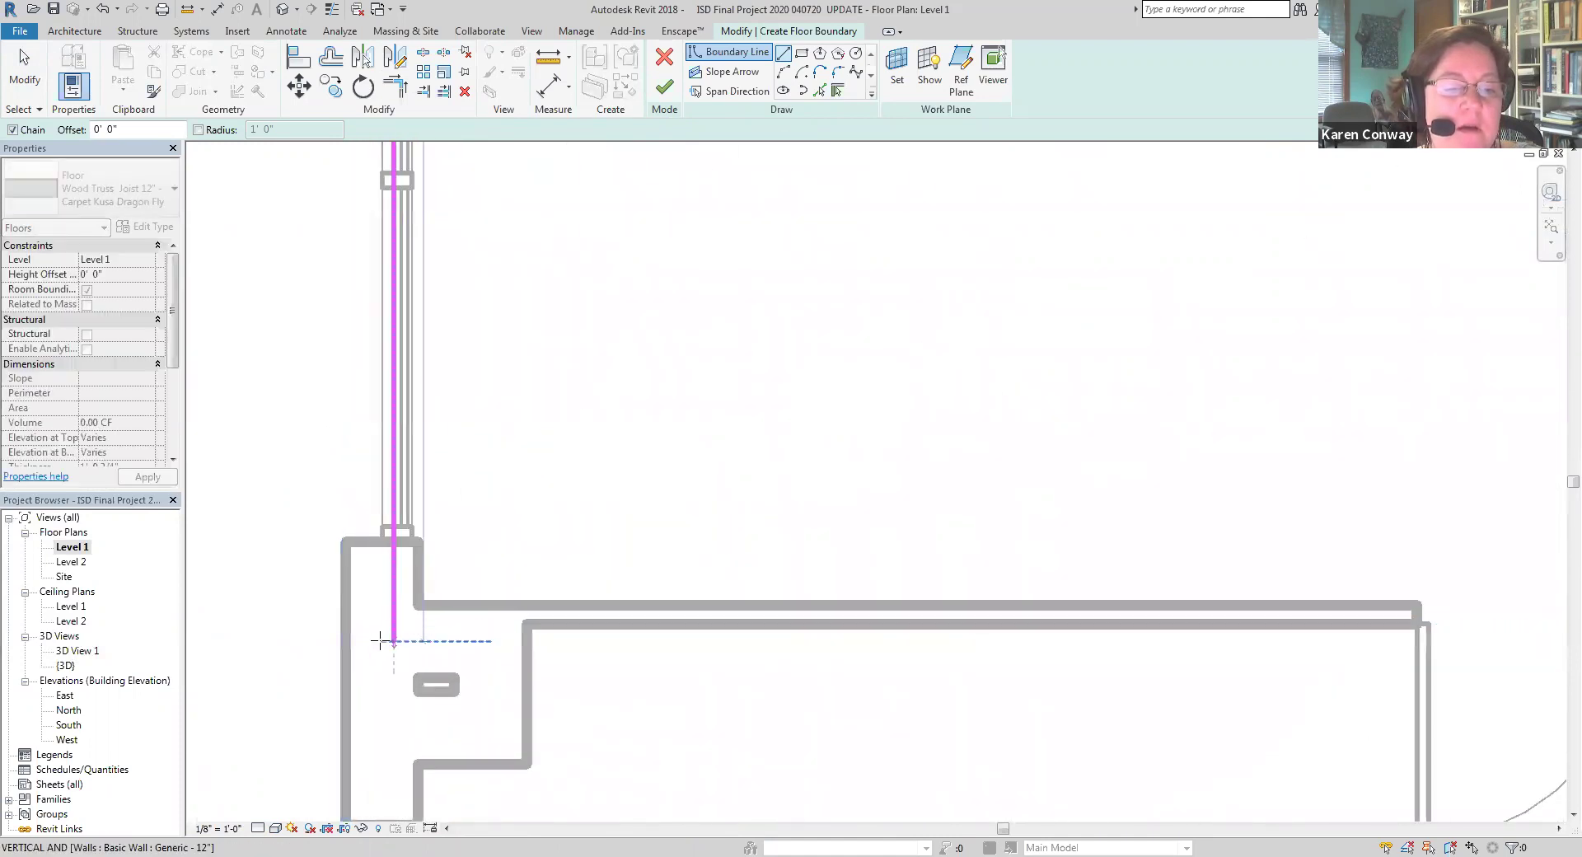
left_click(394, 626)
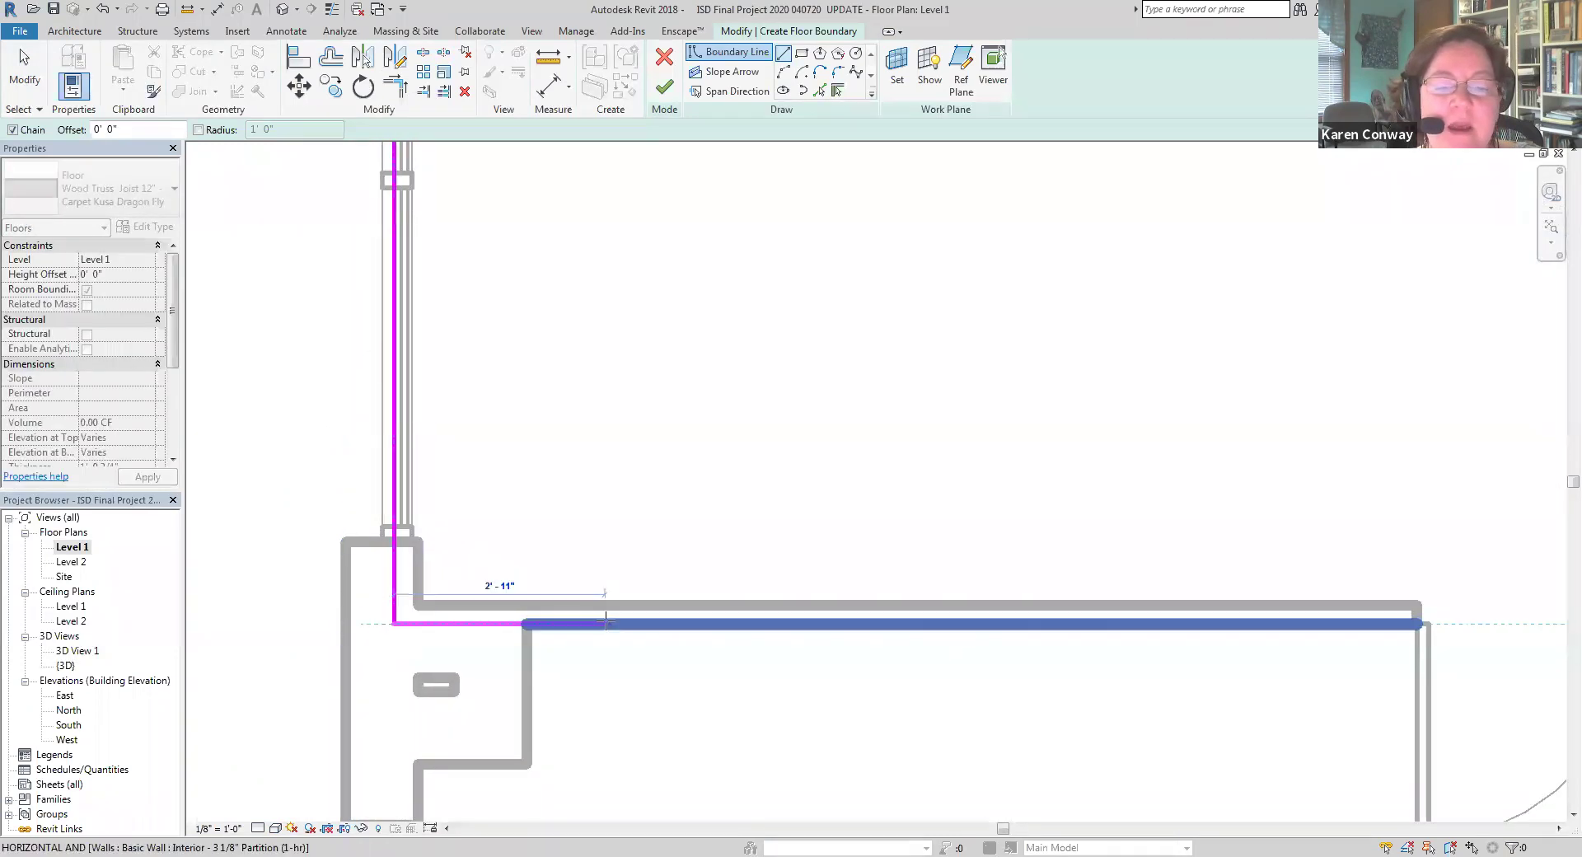
Run the boundary east along the double-door partition, across the door opening, to the centerline of the north-south partition
scroll(608, 620, "down", 1)
scroll(498, 613, "down", 3)
scroll(939, 623, "up", 4)
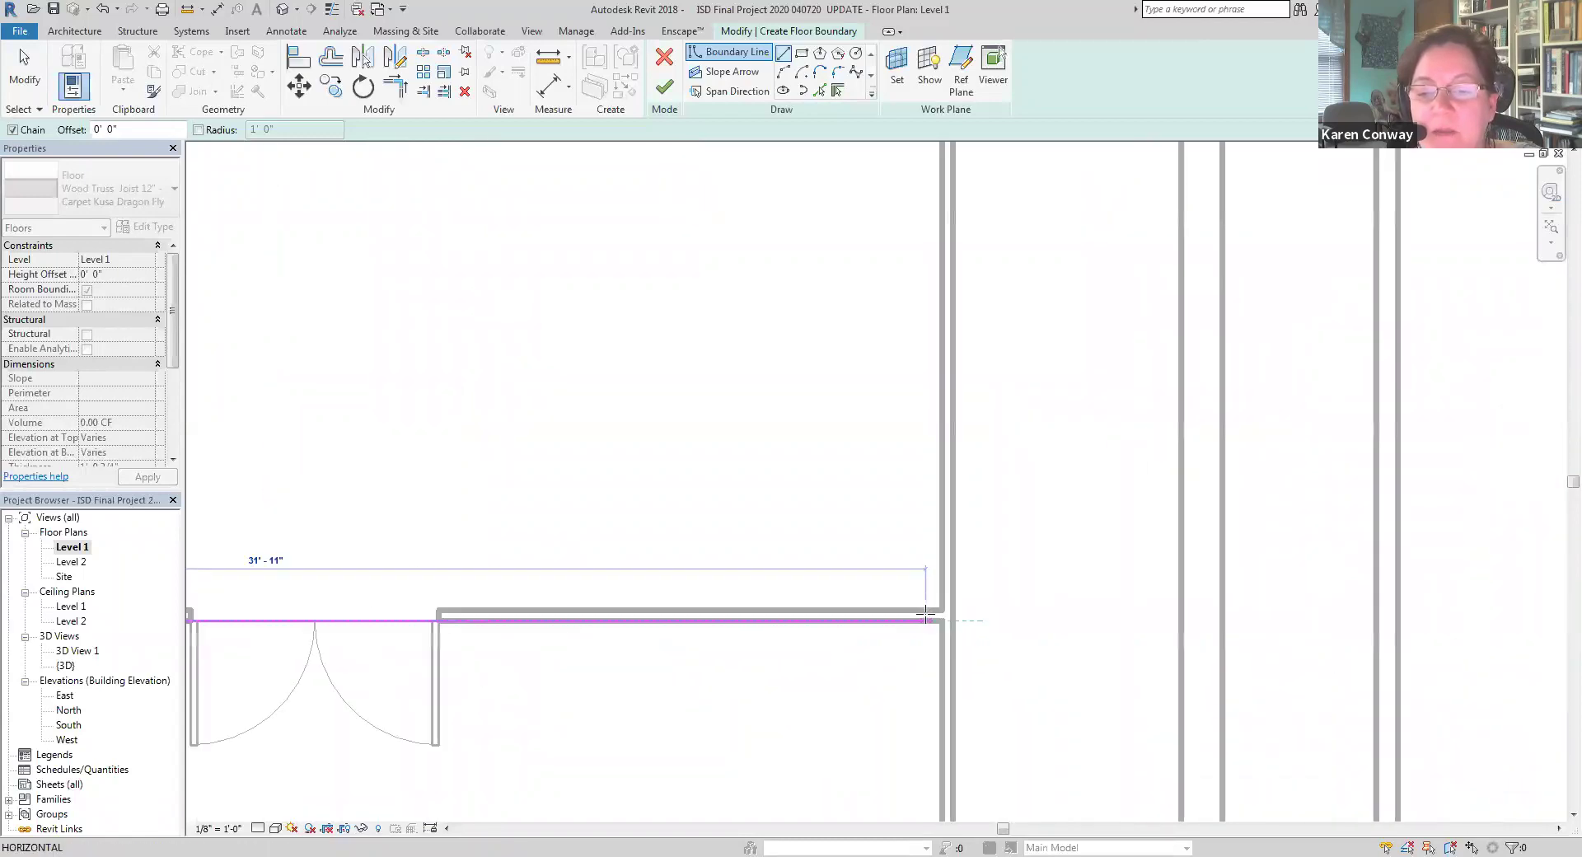
left_click(949, 624)
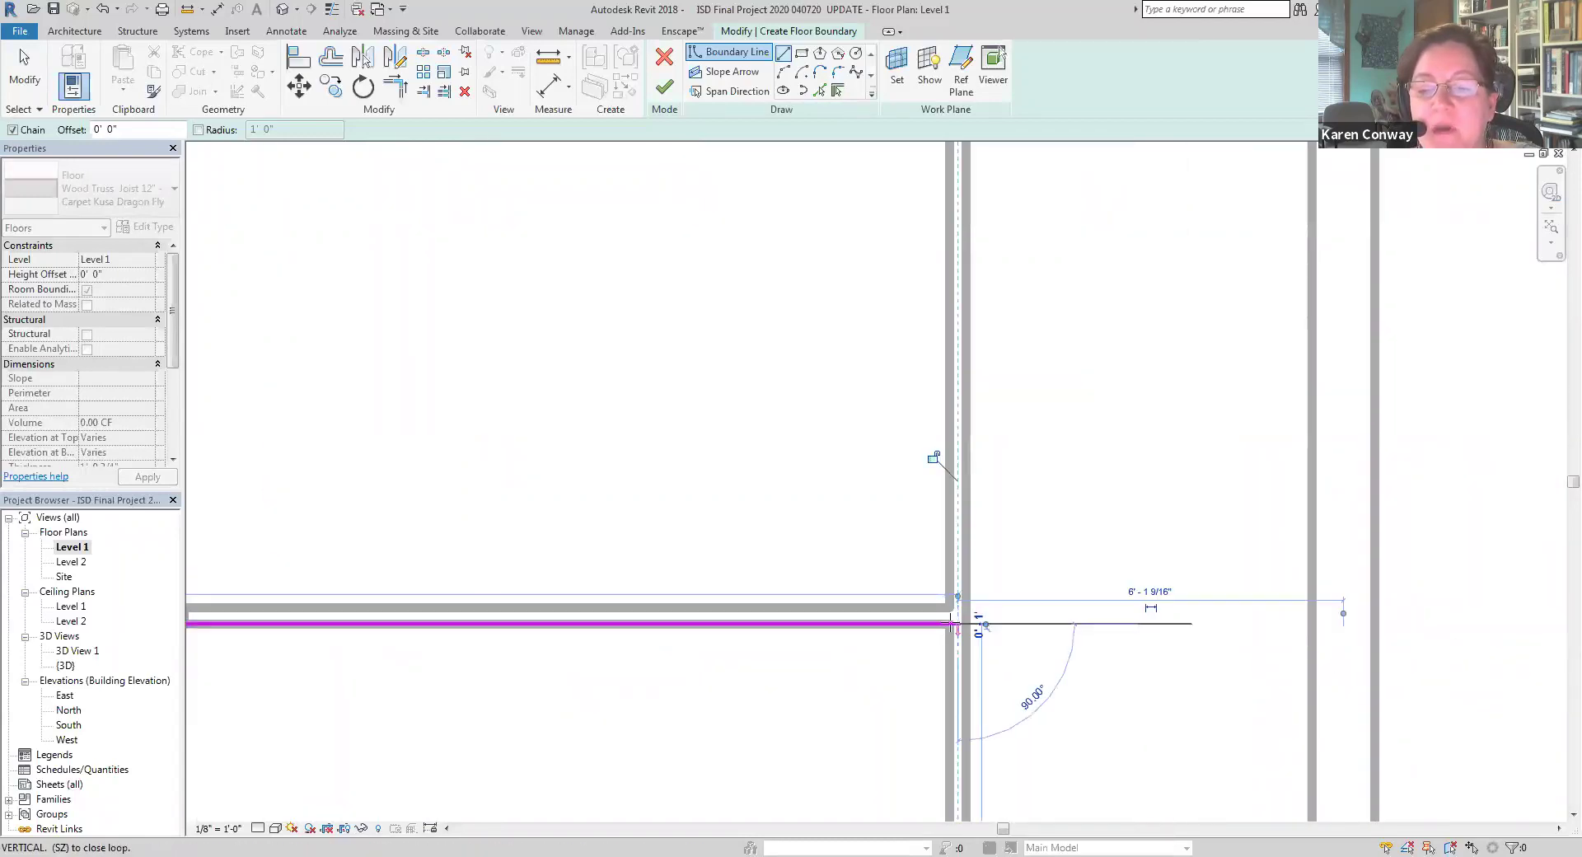
Extend the boundary north past the partition's free end, level with the corridor wall, and about 11' 11" east to that wall's end
scroll(915, 647, "down", 3)
scroll(901, 491, "down", 2)
scroll(837, 618, "up", 2)
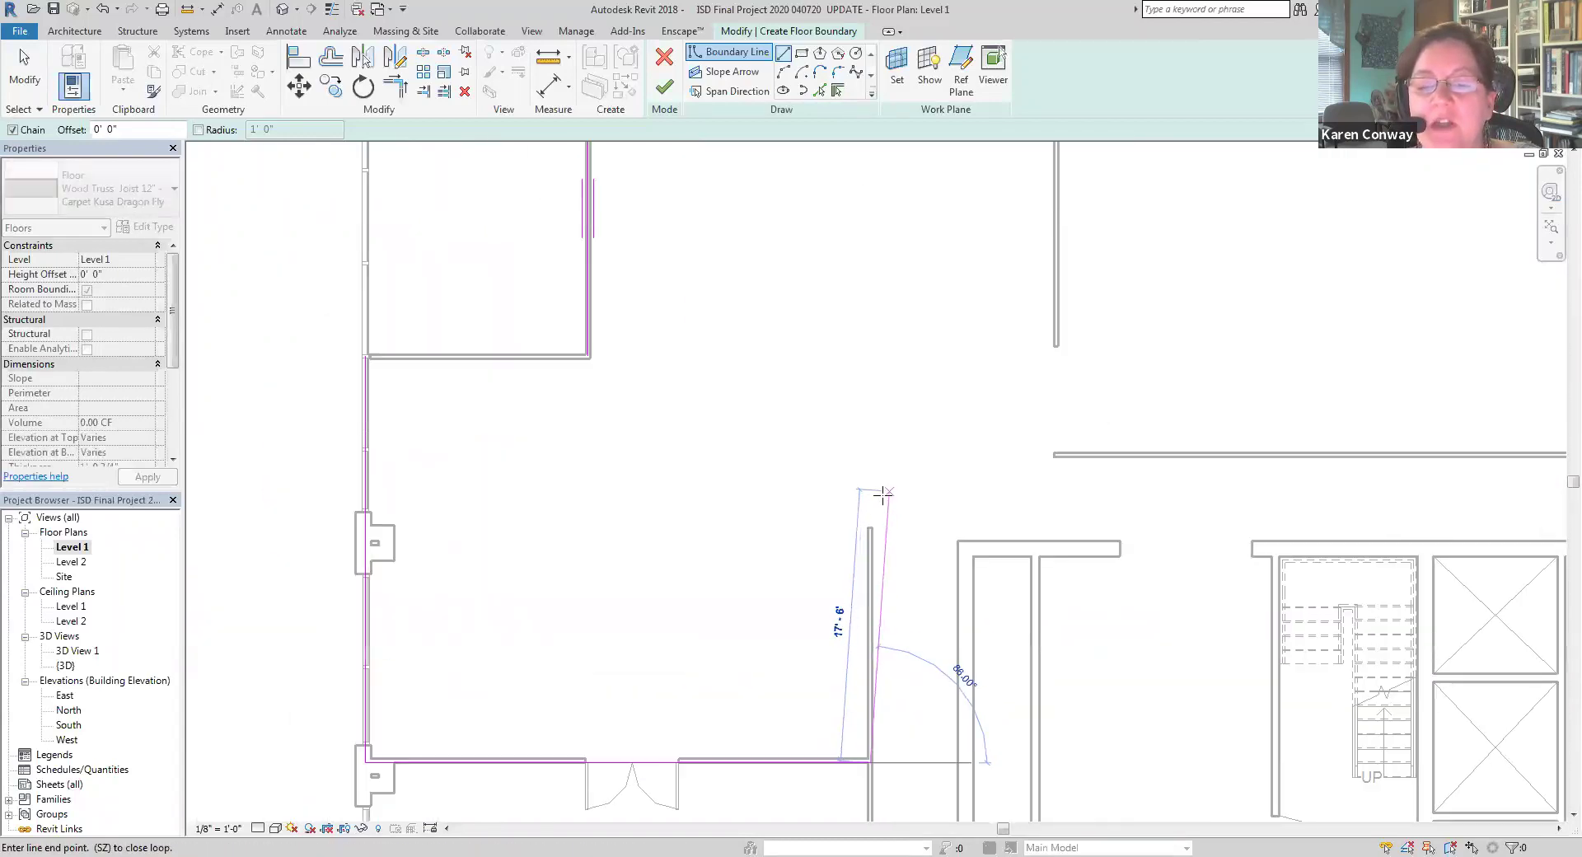
scroll(872, 467, "up", 1)
left_click(870, 455)
scroll(1082, 456, "up", 2)
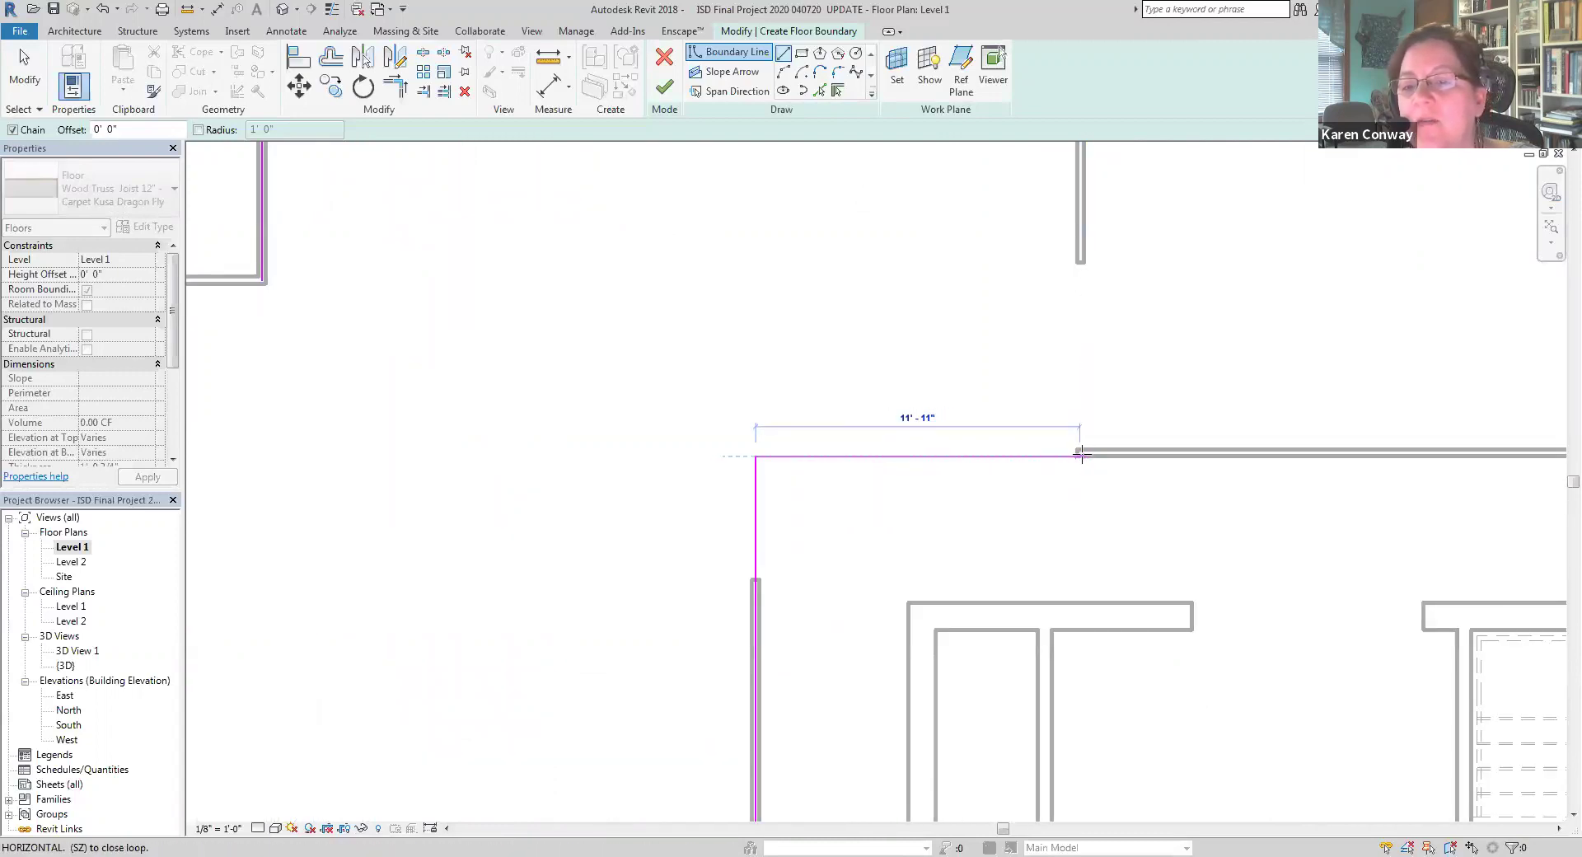
left_click(1084, 456)
Draw the boundary north from the corridor wall's end along the long partition to the south partition of the two carpeted offices
scroll(1014, 374, "down", 3)
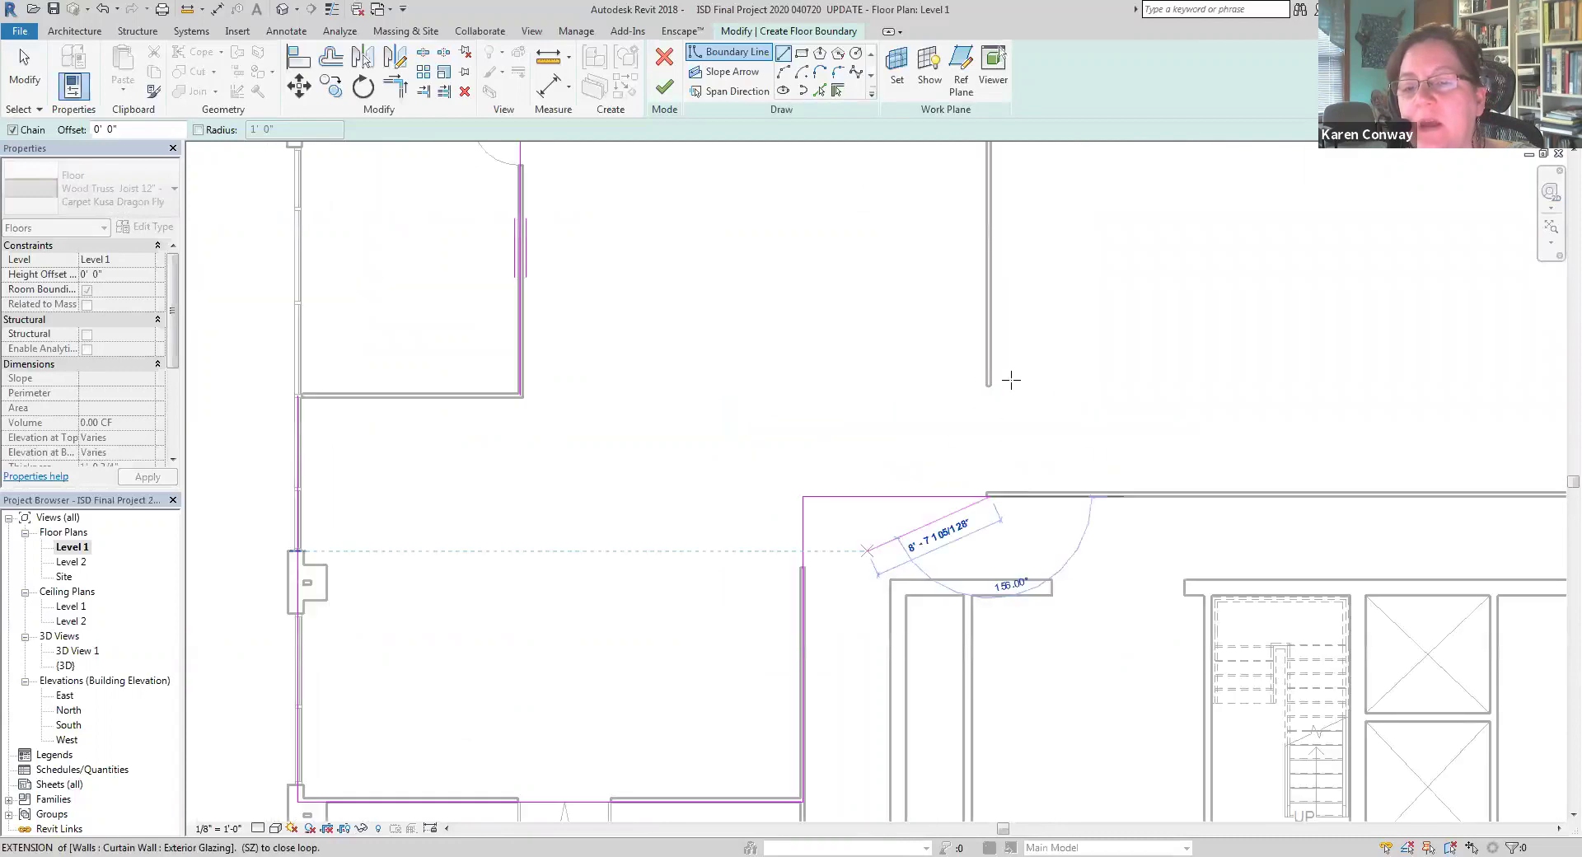
scroll(979, 506, "up", 2)
scroll(981, 329, "down", 2)
scroll(956, 461, "up", 2)
scroll(957, 519, "up", 2)
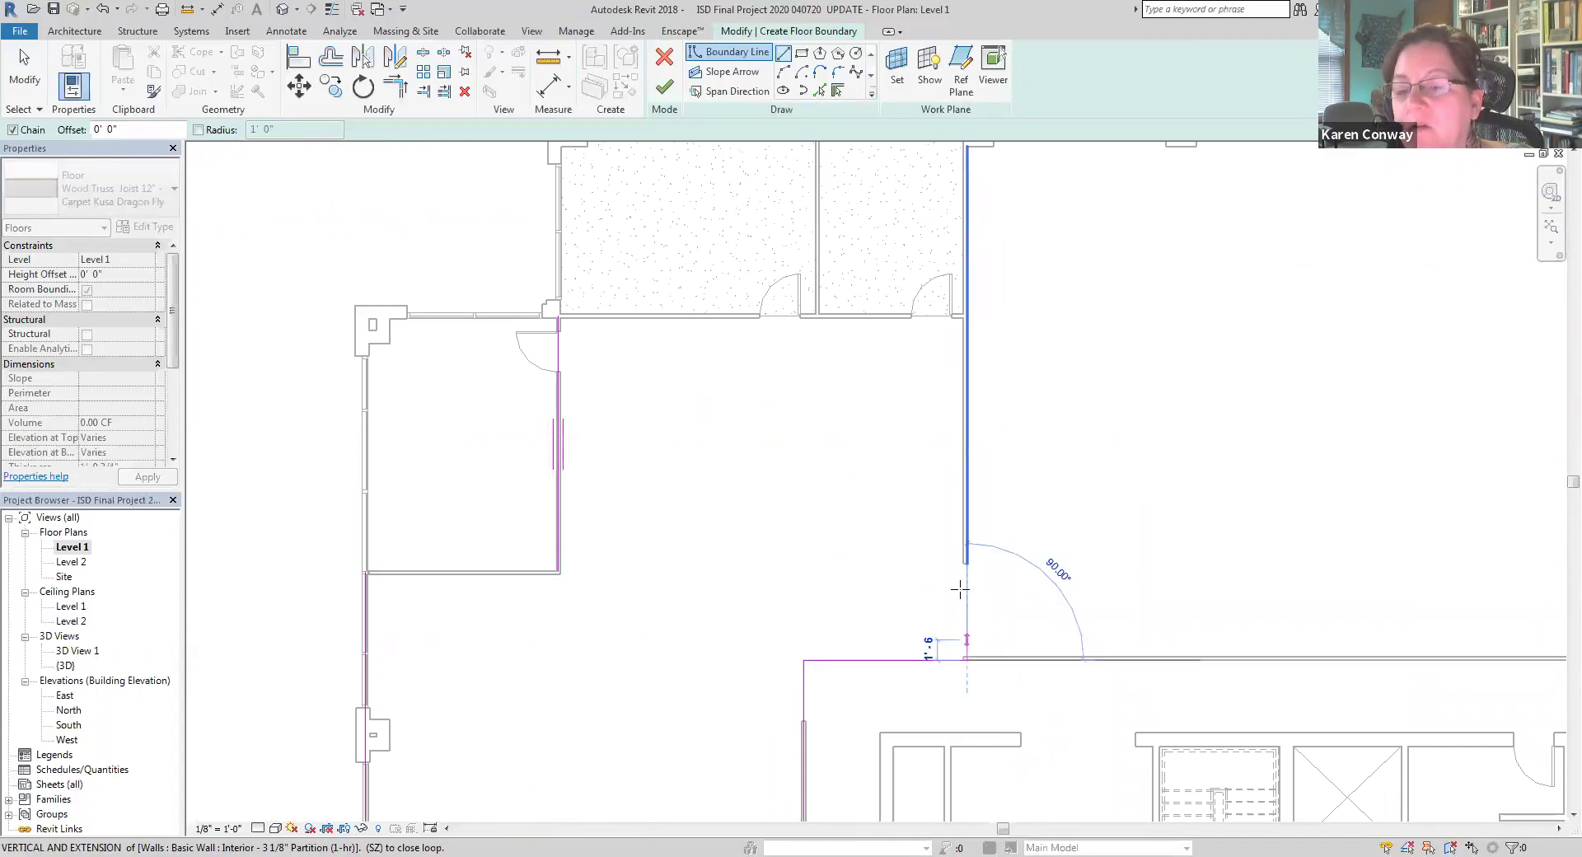
scroll(960, 330, "up", 5)
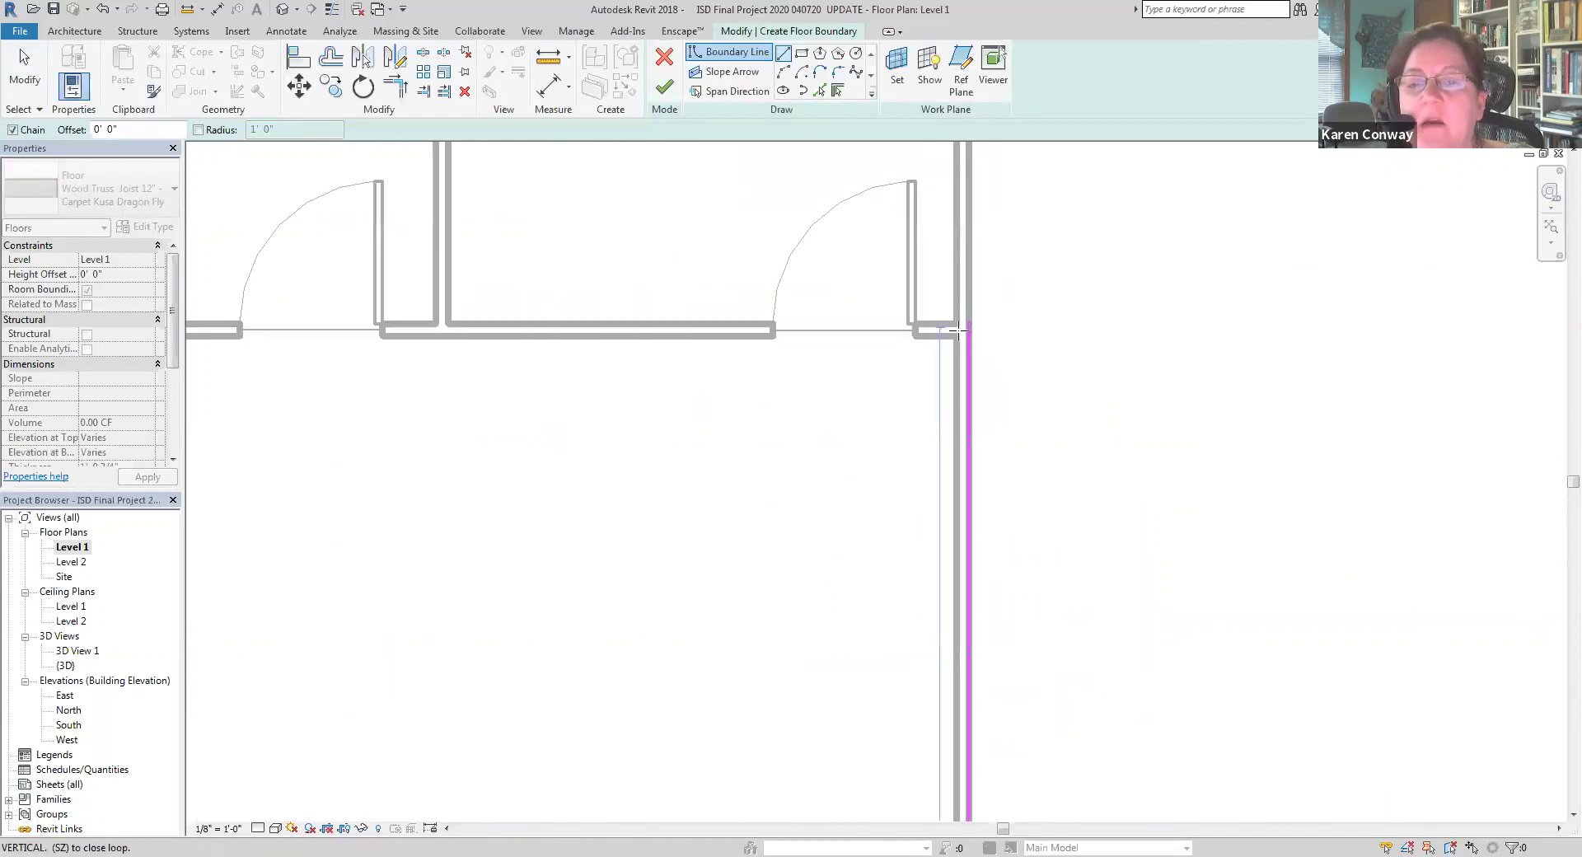
left_click(968, 331)
Close the open area's boundary west along the carpeted offices' south partition to its starting corner and end line drawing
scroll(960, 330, "down", 3)
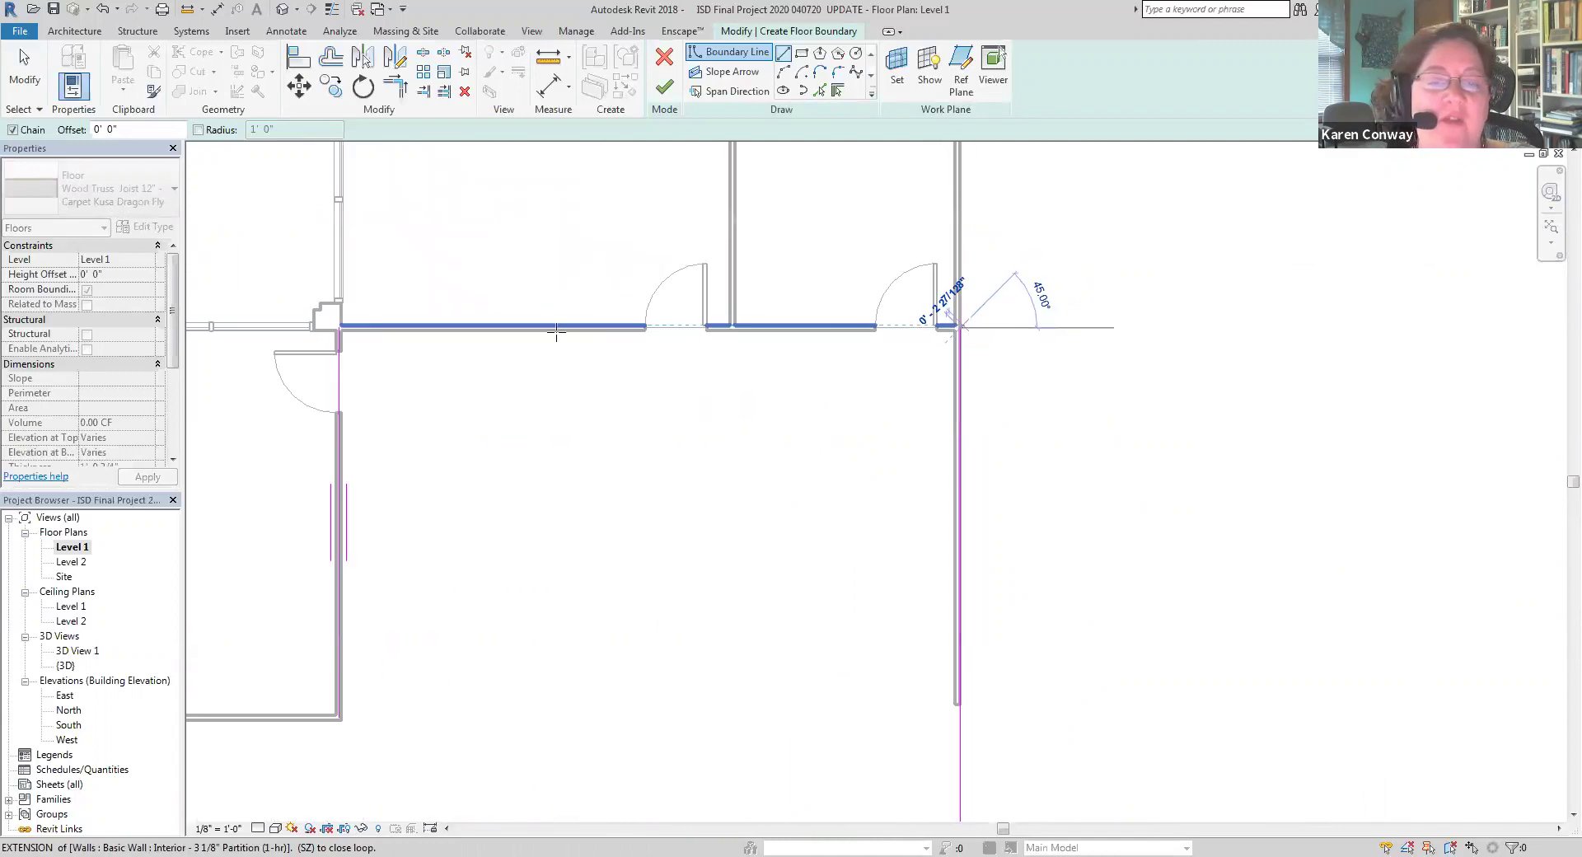
scroll(361, 330, "up", 6)
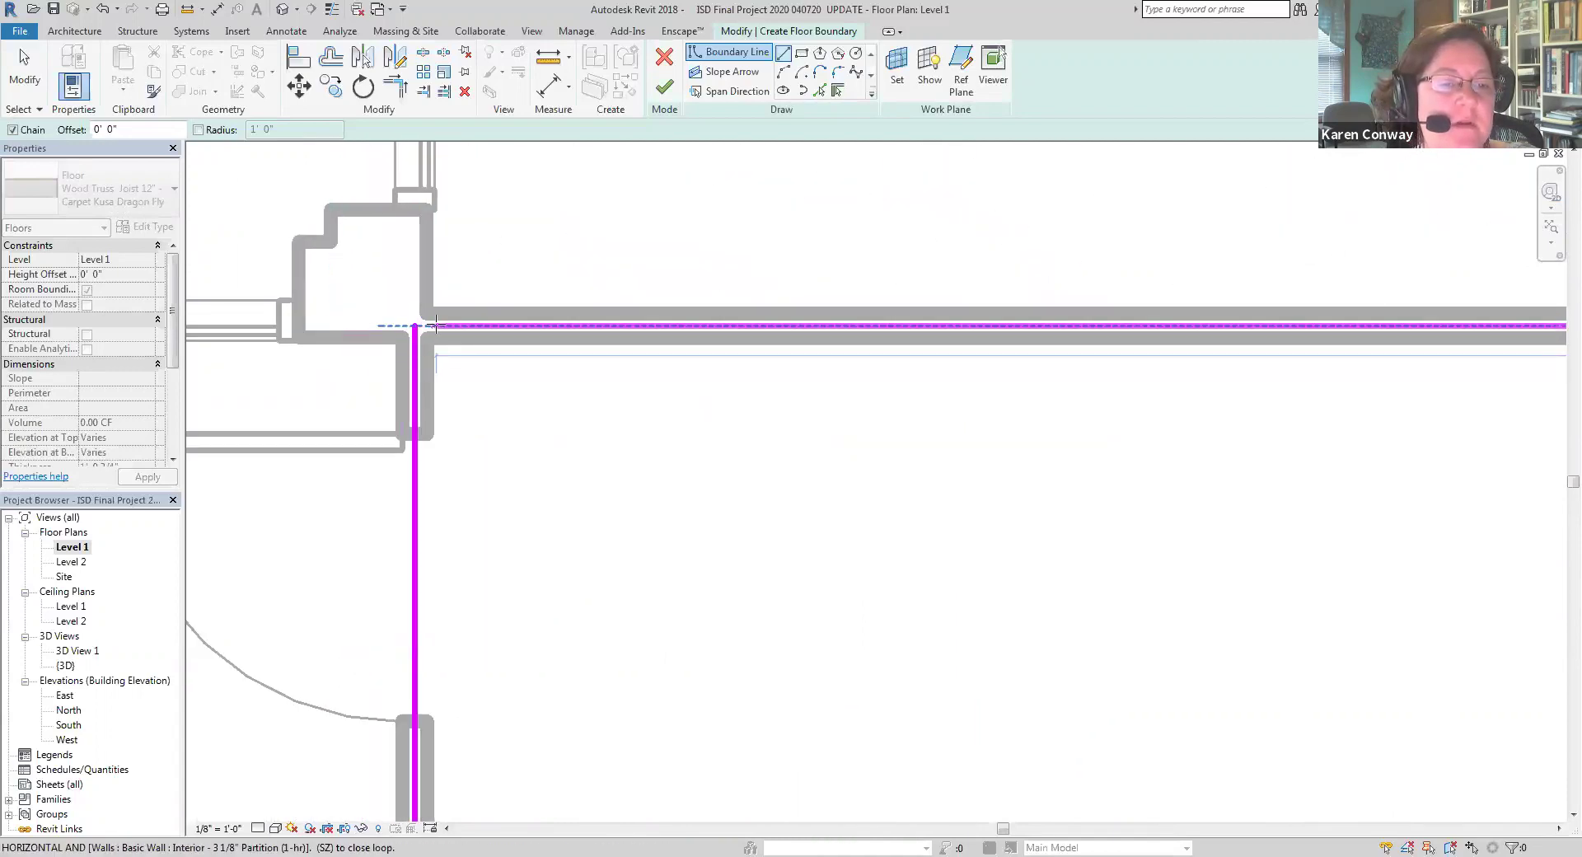
left_click(417, 326)
scroll(461, 329, "down", 4)
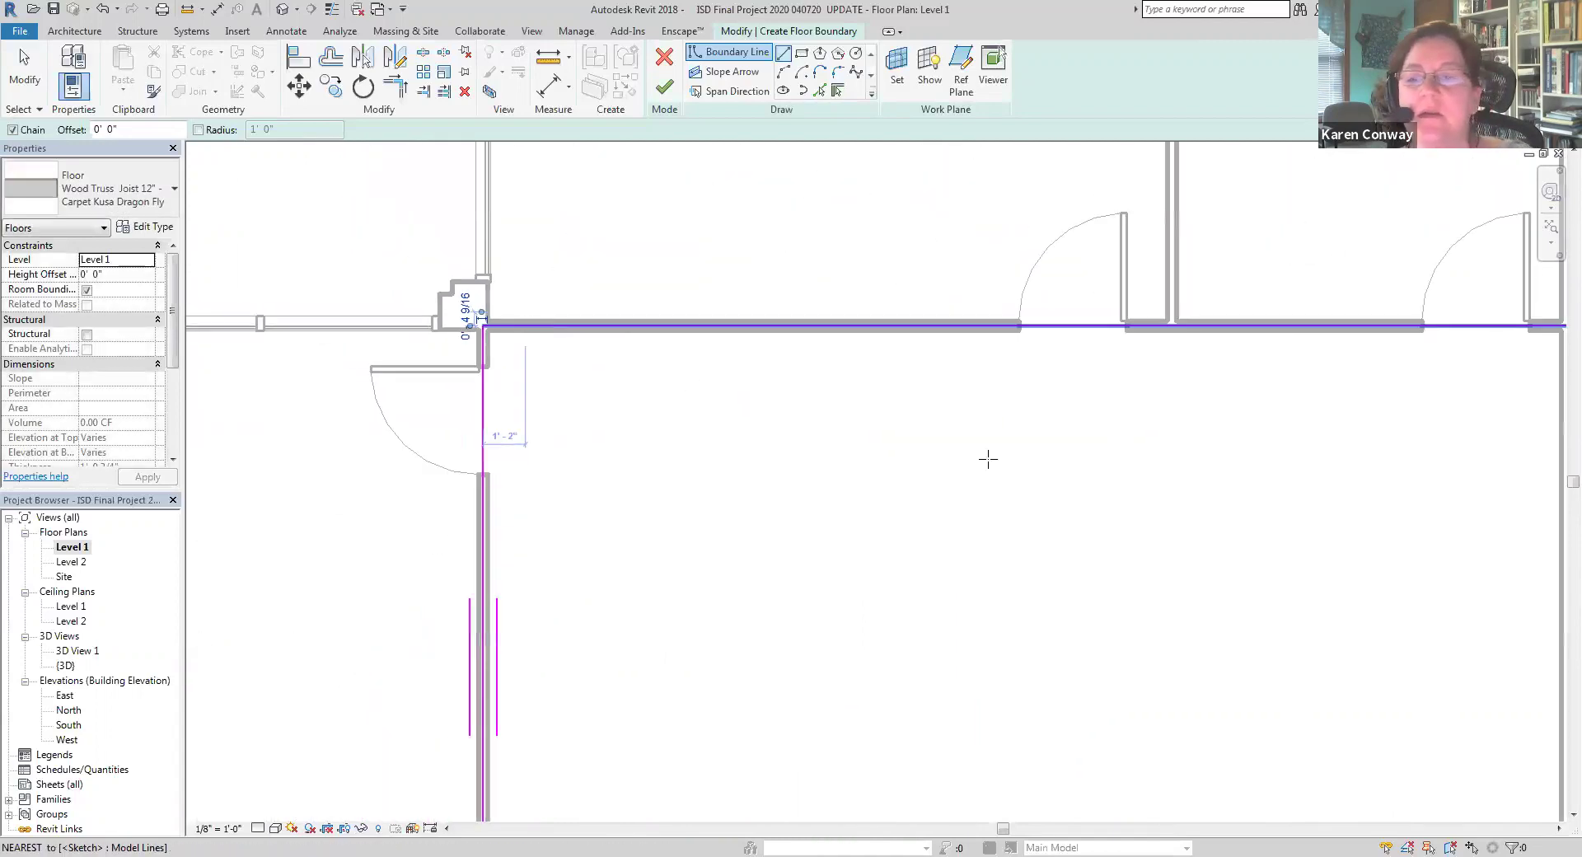
scroll(729, 329, "down", 3)
key("Escape")
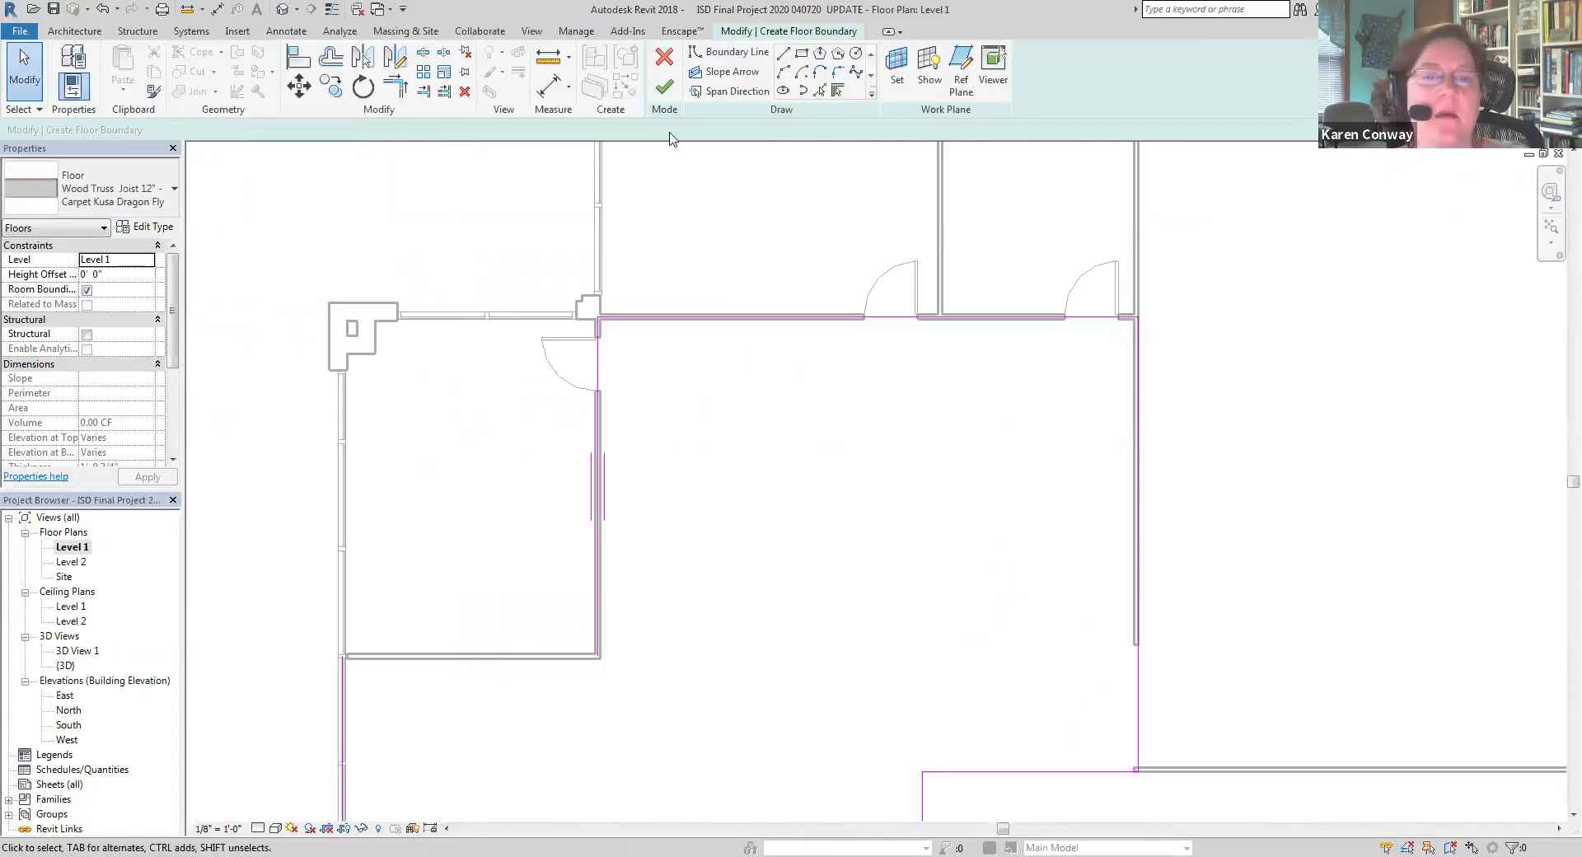
Draw the missing boundary line along the uncarpeted office's south partition, west to the exterior wall, and finish the open-area floor
left_click(671, 96)
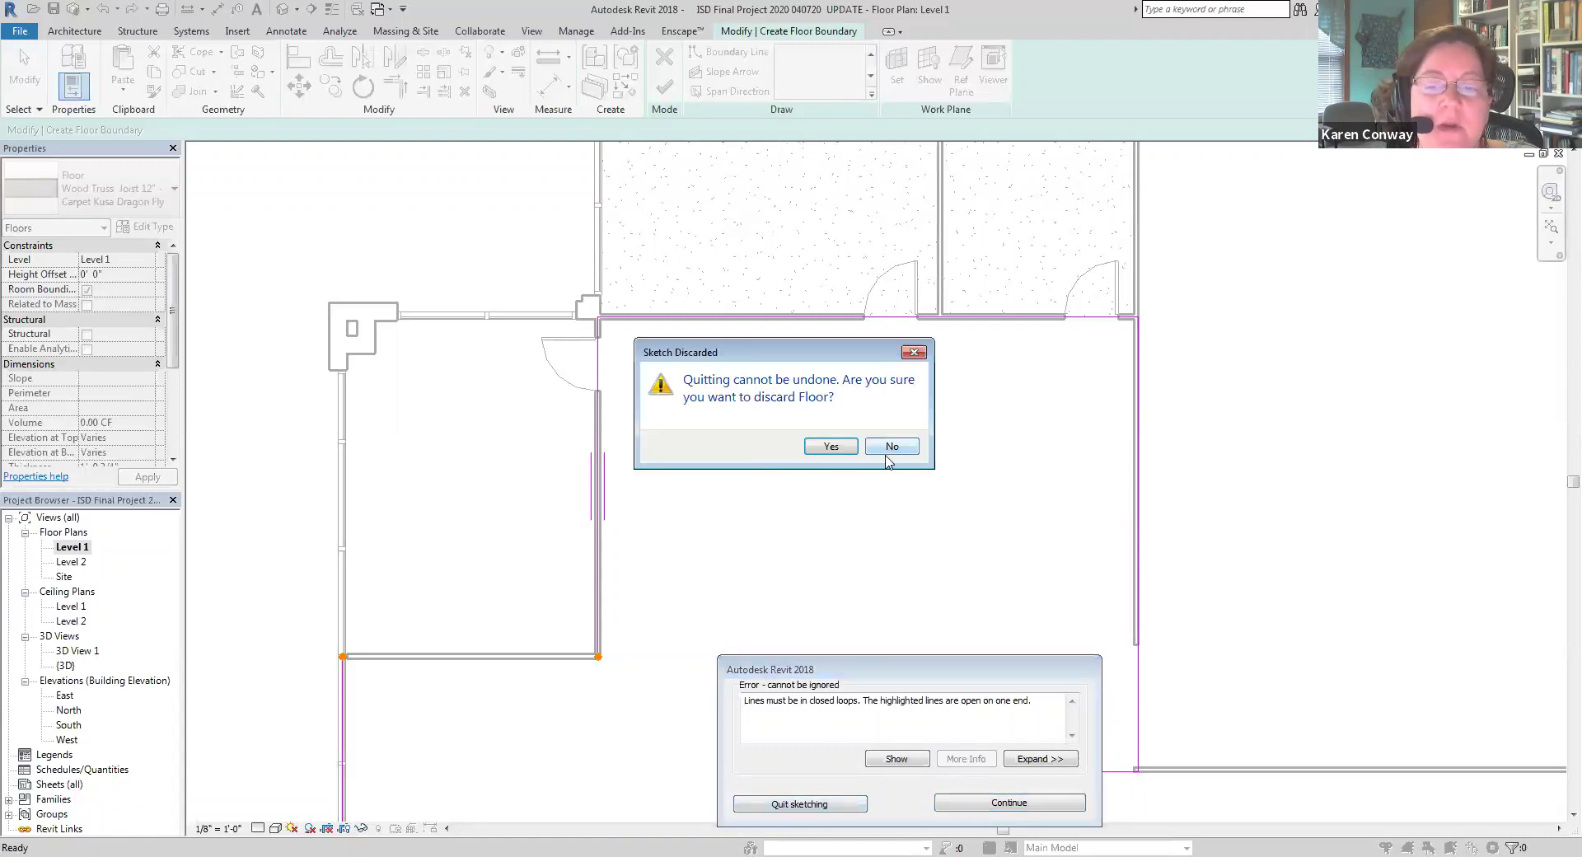
left_click(891, 446)
scroll(366, 692, "up", 3)
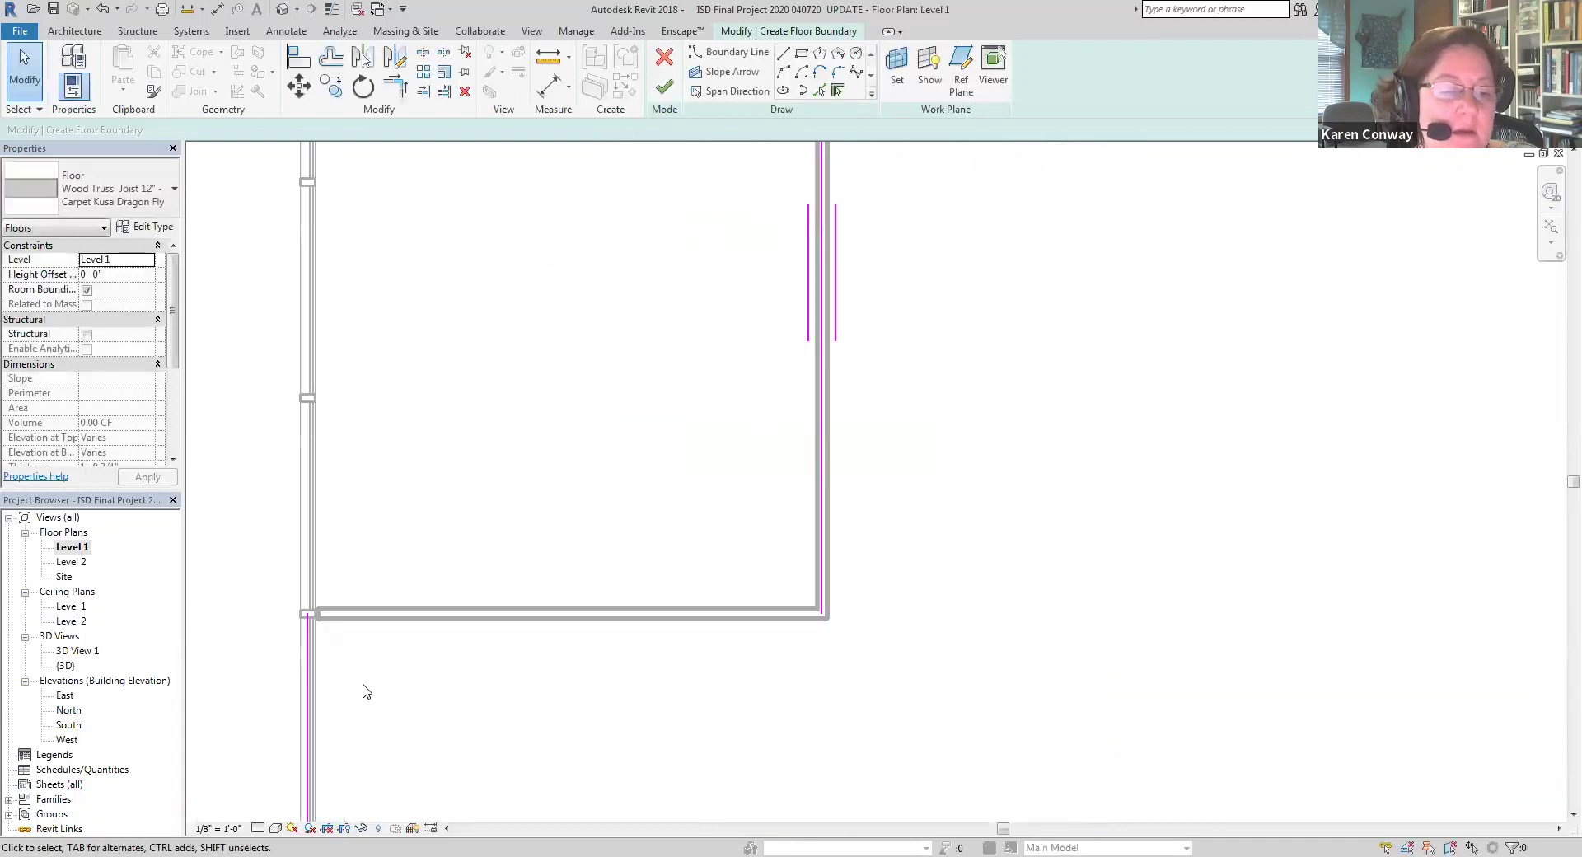
scroll(531, 577, "down", 1)
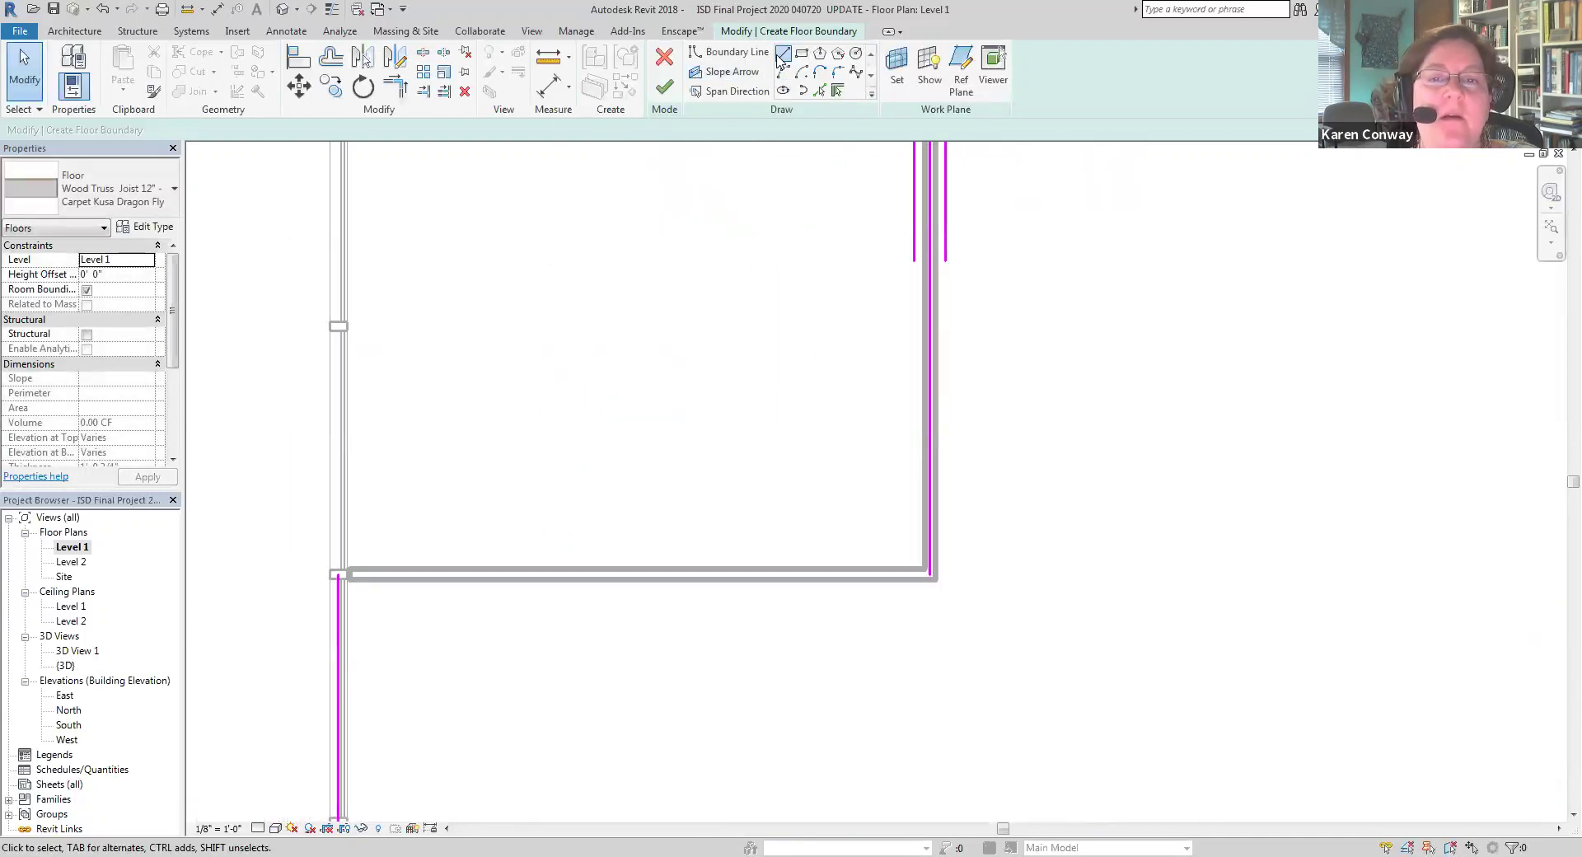
left_click(927, 575)
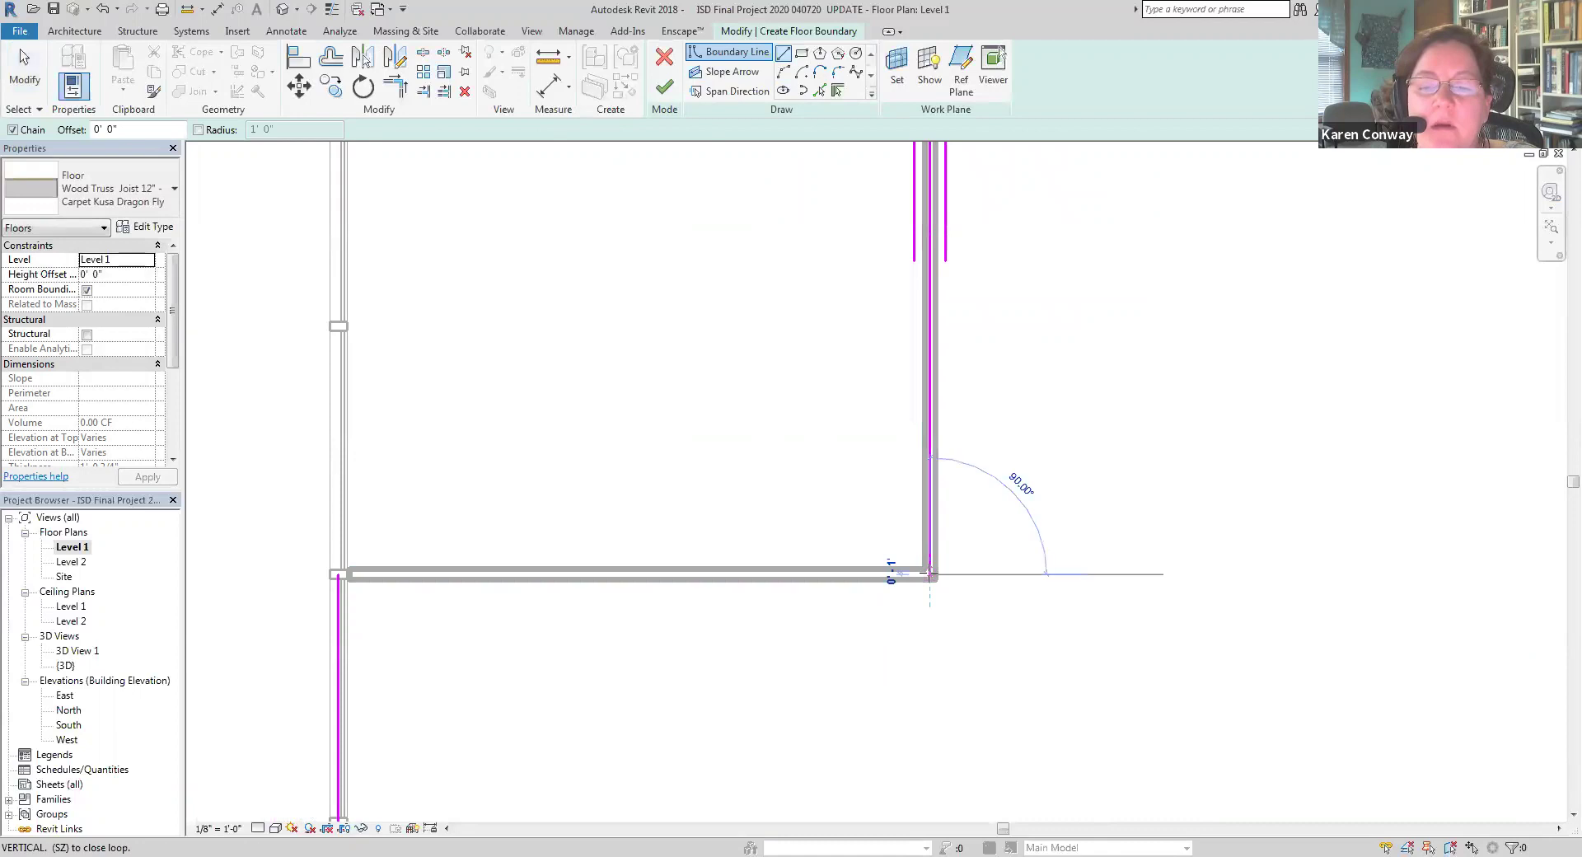
left_click(341, 574)
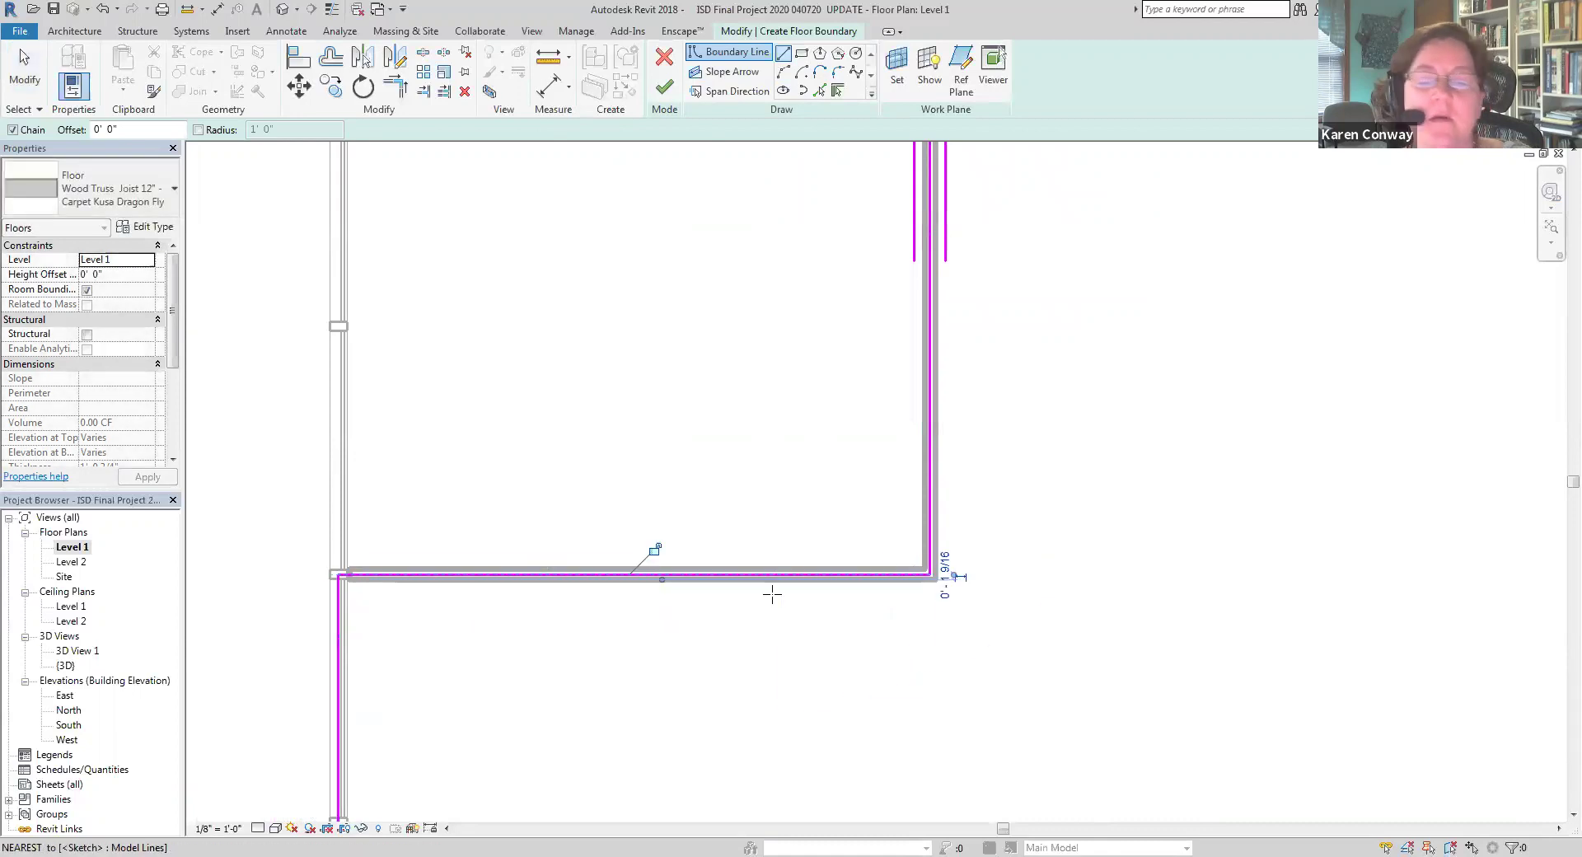
left_click(672, 97)
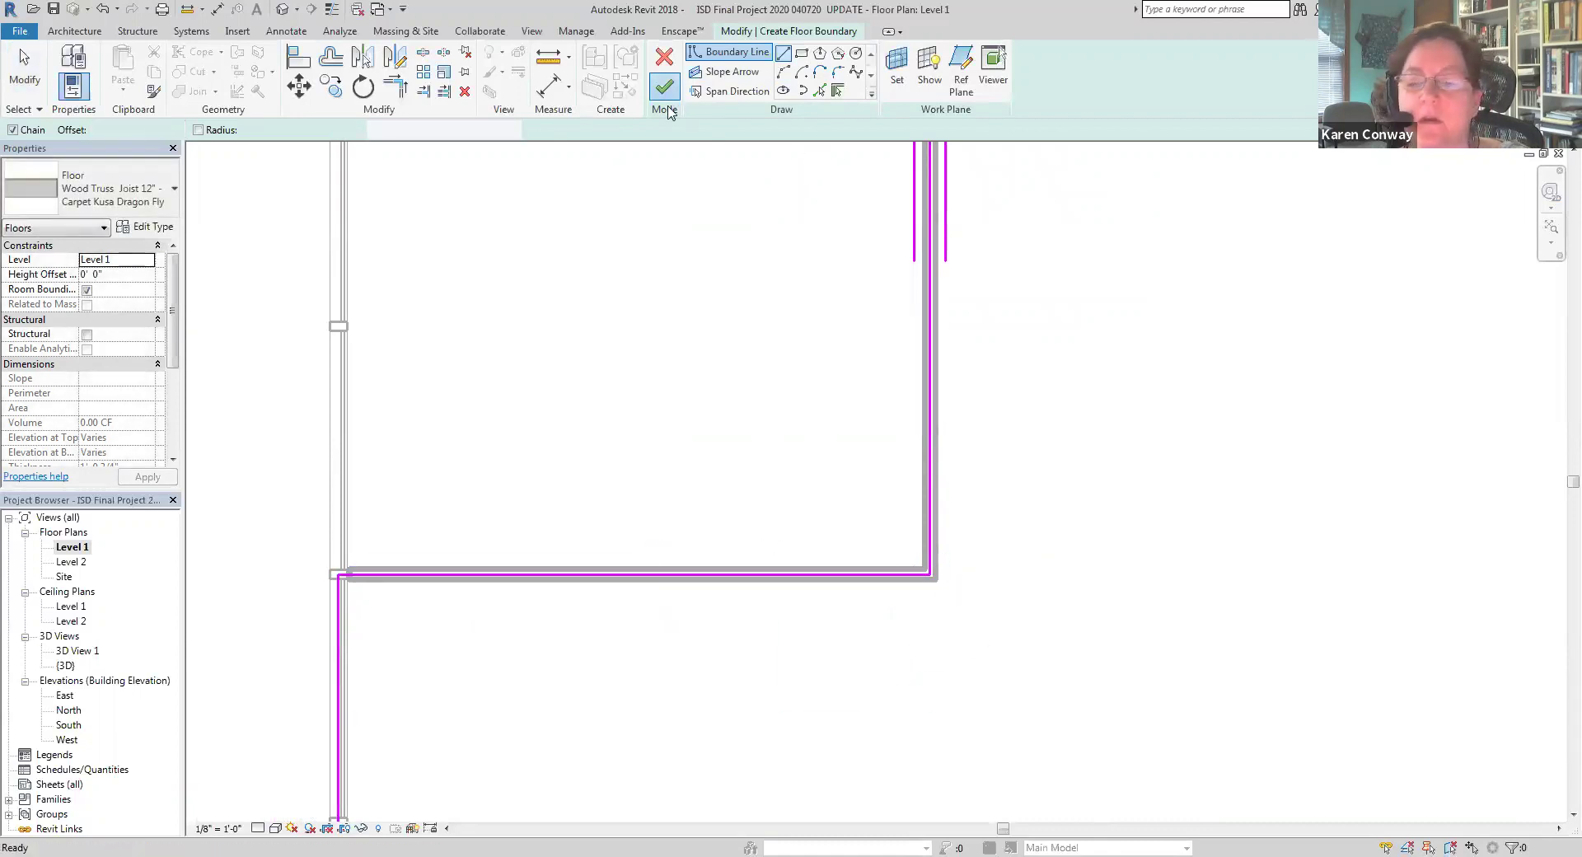
Examine where the open-area floor meets the two carpeted offices at their doors, and clear the floor selection
scroll(805, 608, "down", 3)
scroll(937, 451, "up", 4)
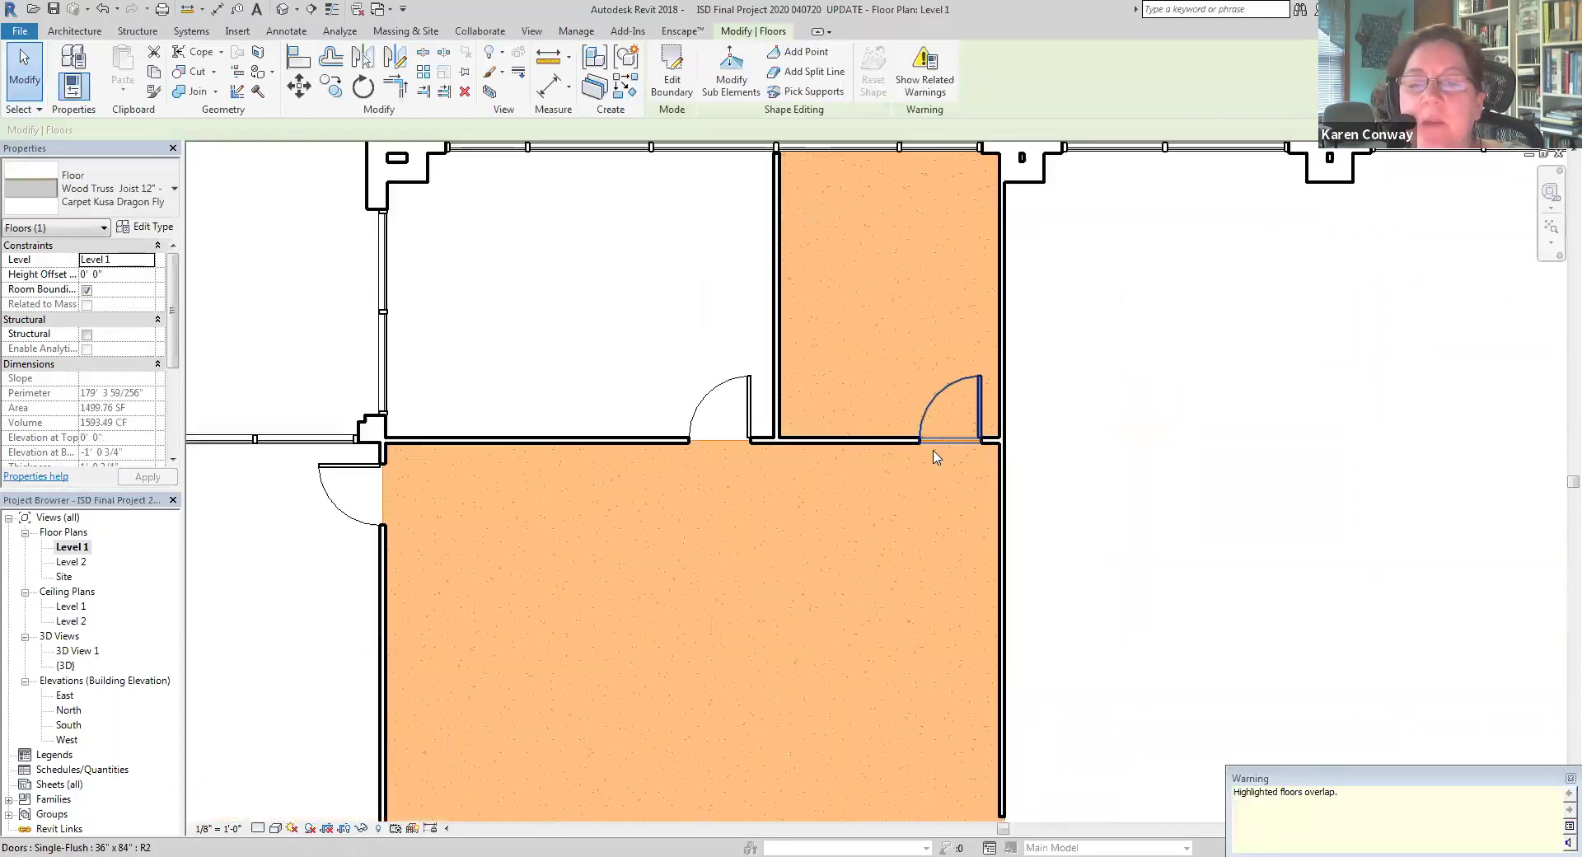
scroll(968, 399, "up", 1)
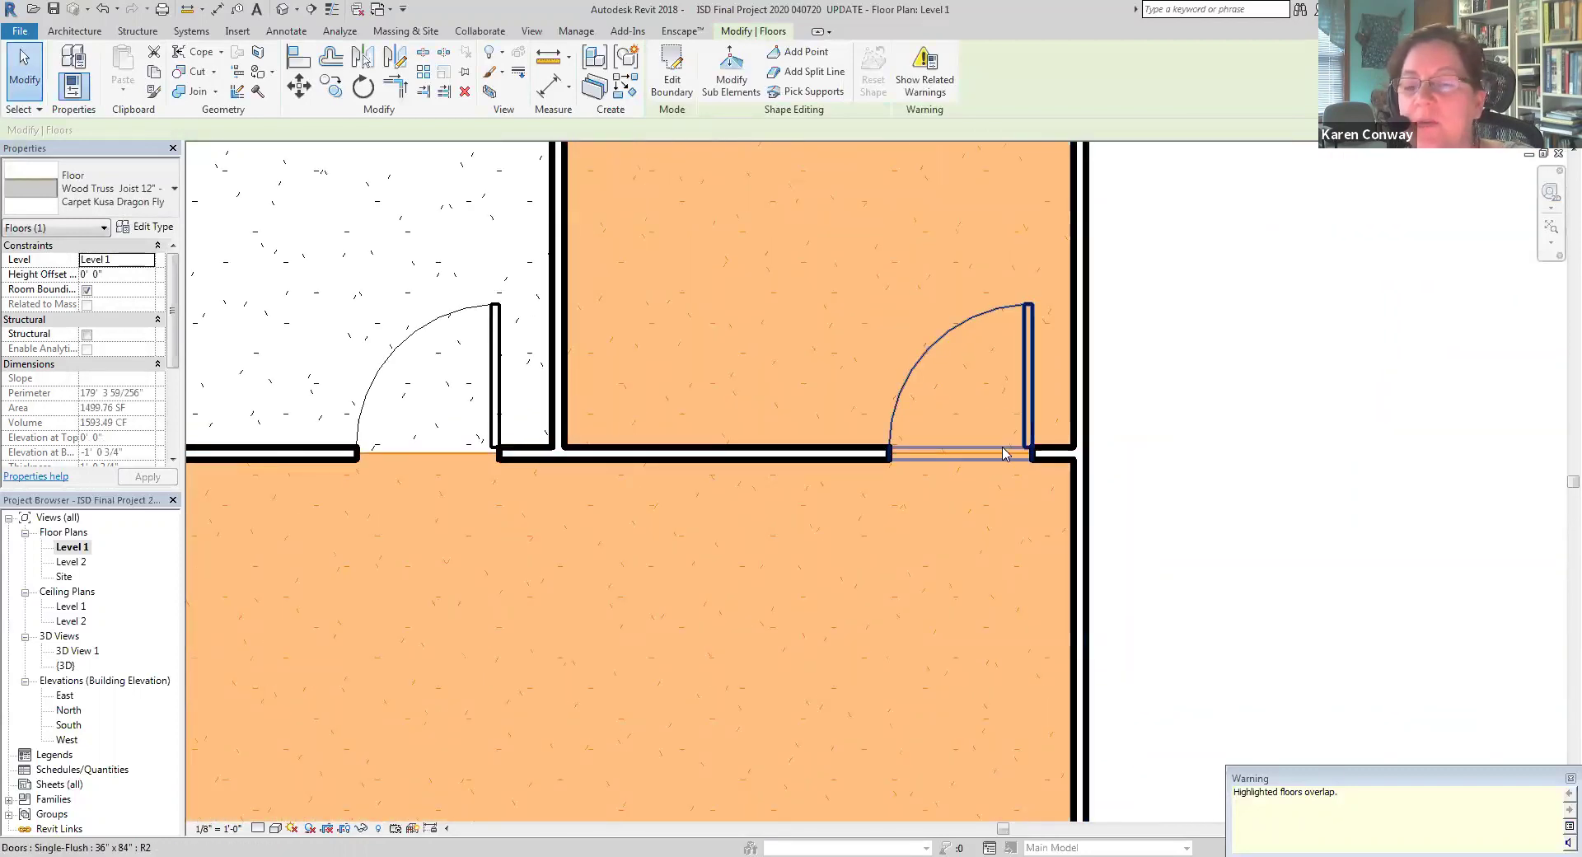
left_click(1130, 537)
scroll(841, 442, "down", 5)
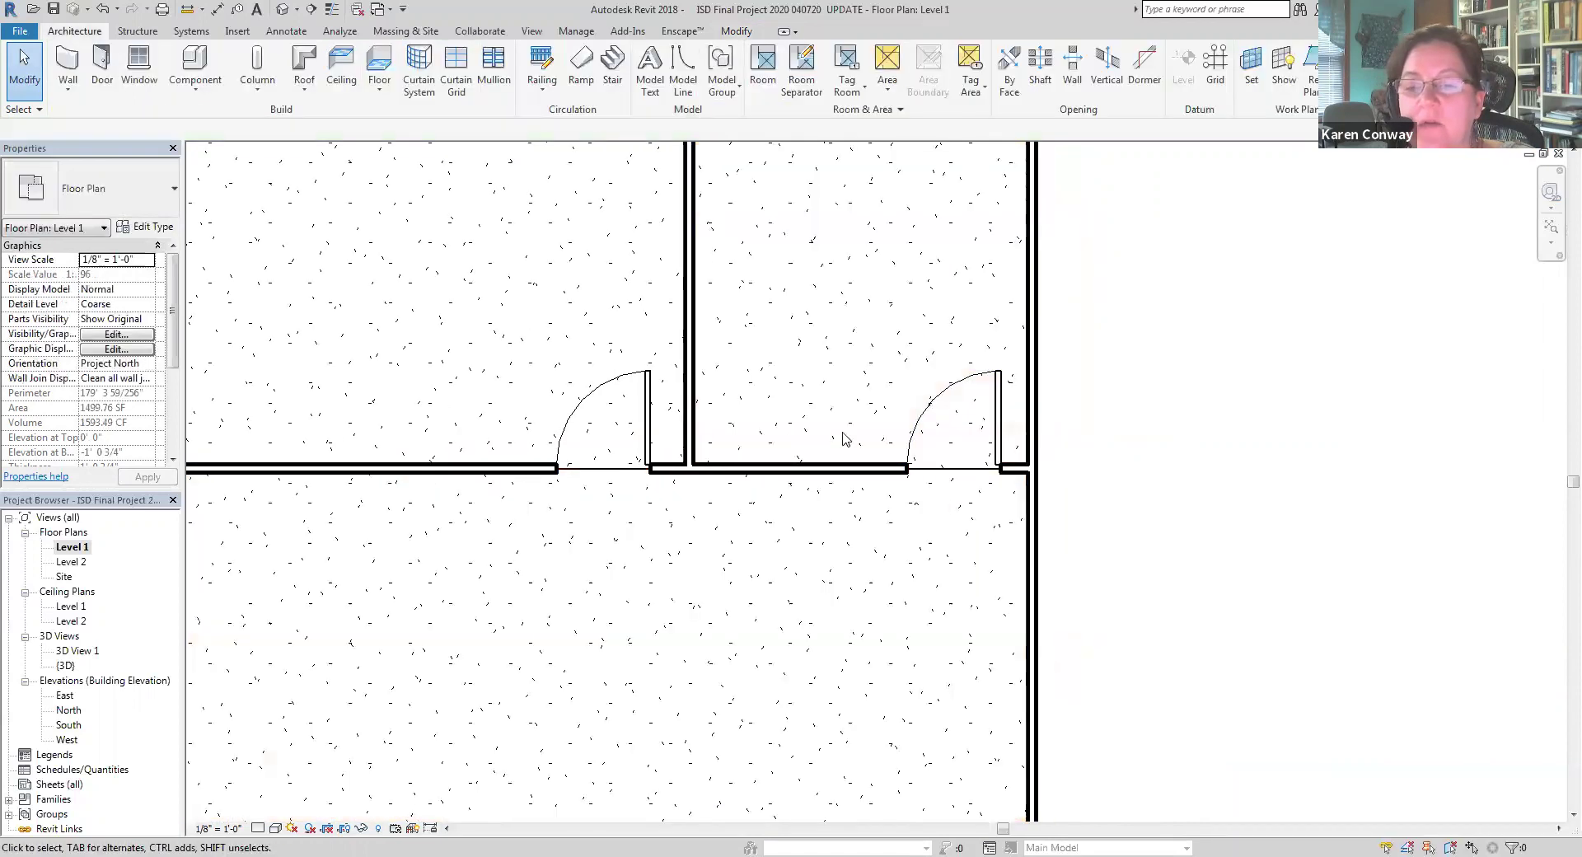
Set the Level 1 plan's visual style to Realistic and check the carpet finishes in the two offices and open area
left_click(276, 828)
left_click(305, 793)
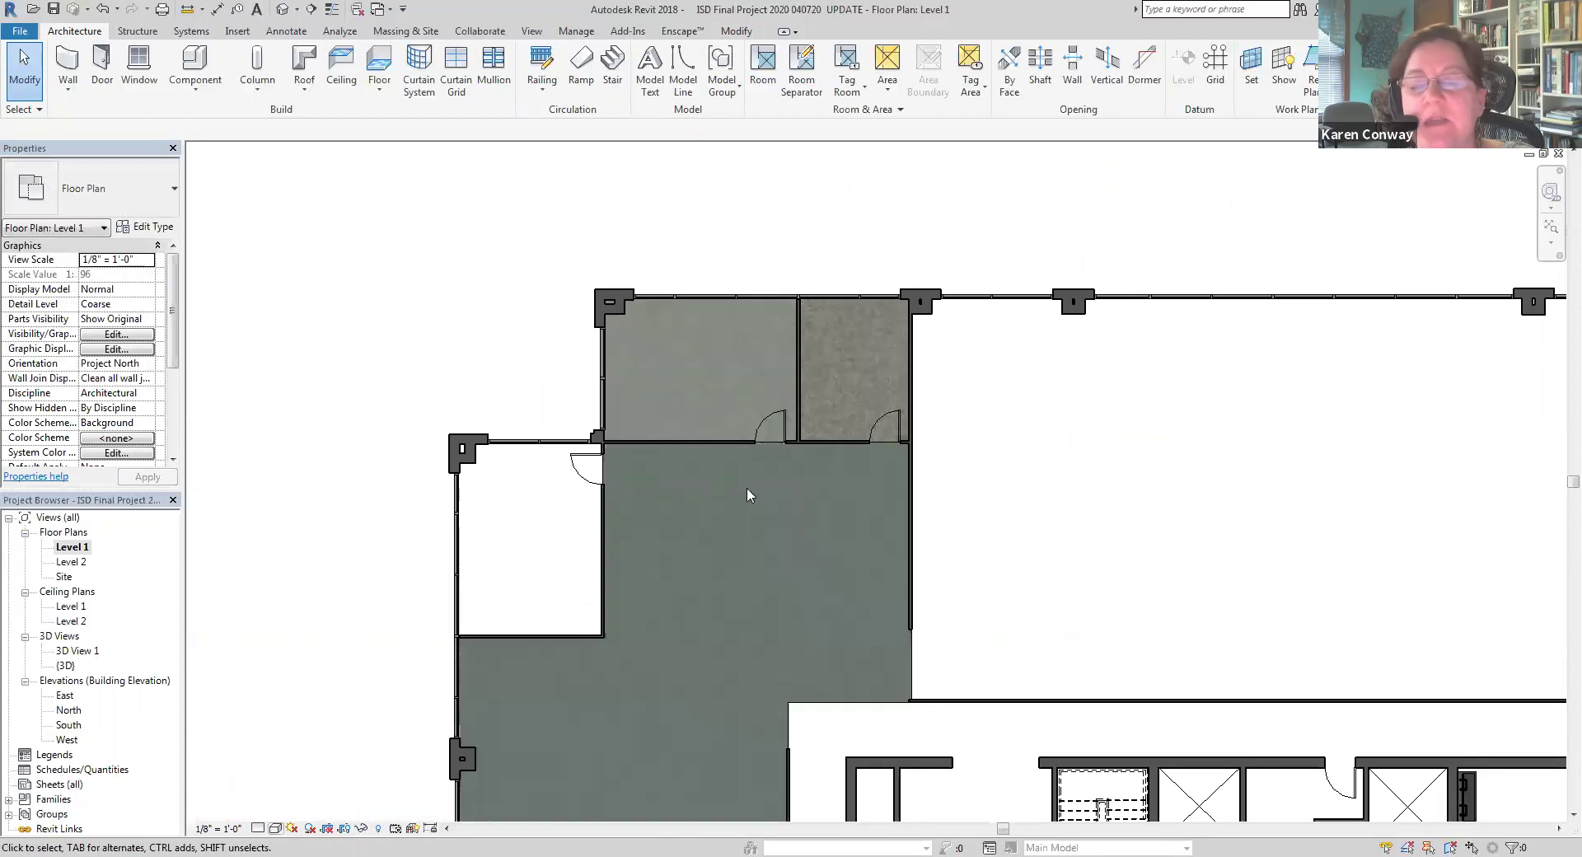
scroll(742, 590, "up", 4)
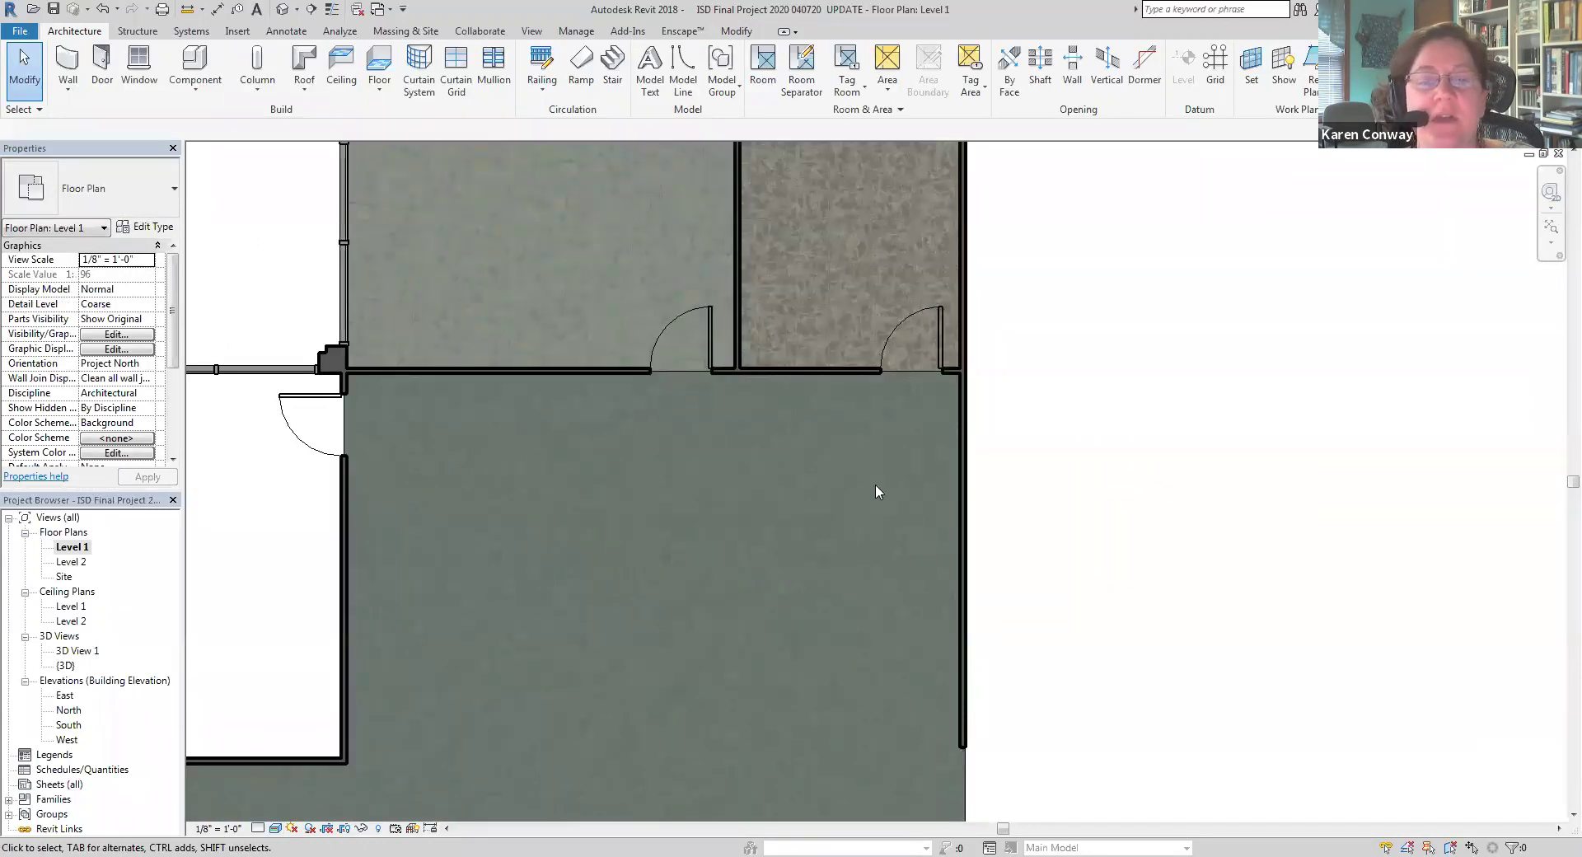
scroll(875, 487, "down", 3)
scroll(729, 370, "down", 3)
scroll(730, 464, "up", 4)
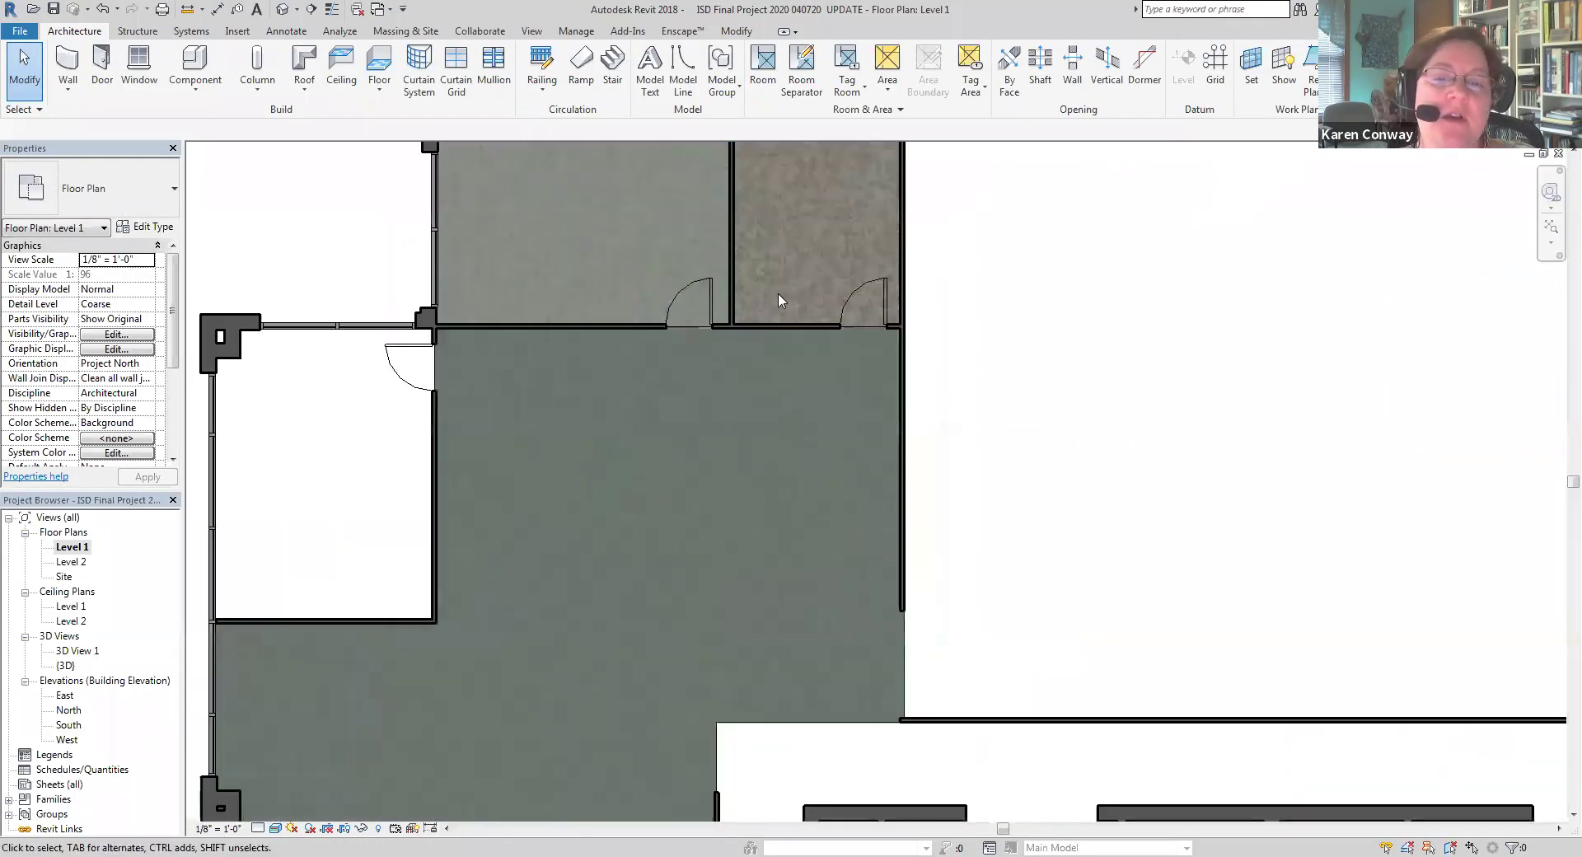
scroll(626, 466, "down", 2)
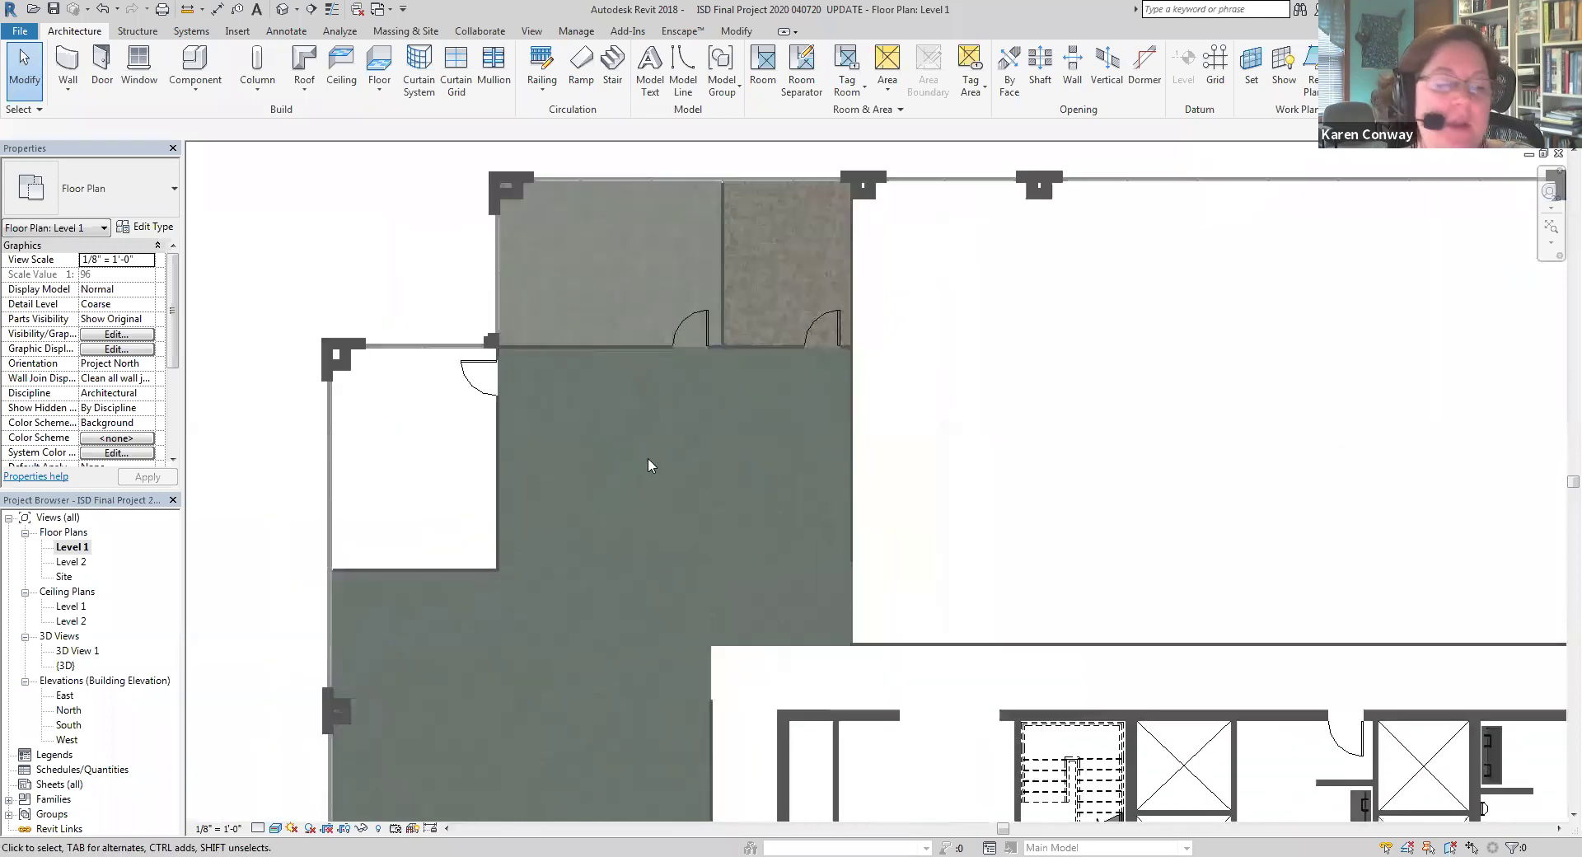
Open the default 3D view and examine the open area's carpet along the partitions, doors and exterior glazing
double_click(66, 667)
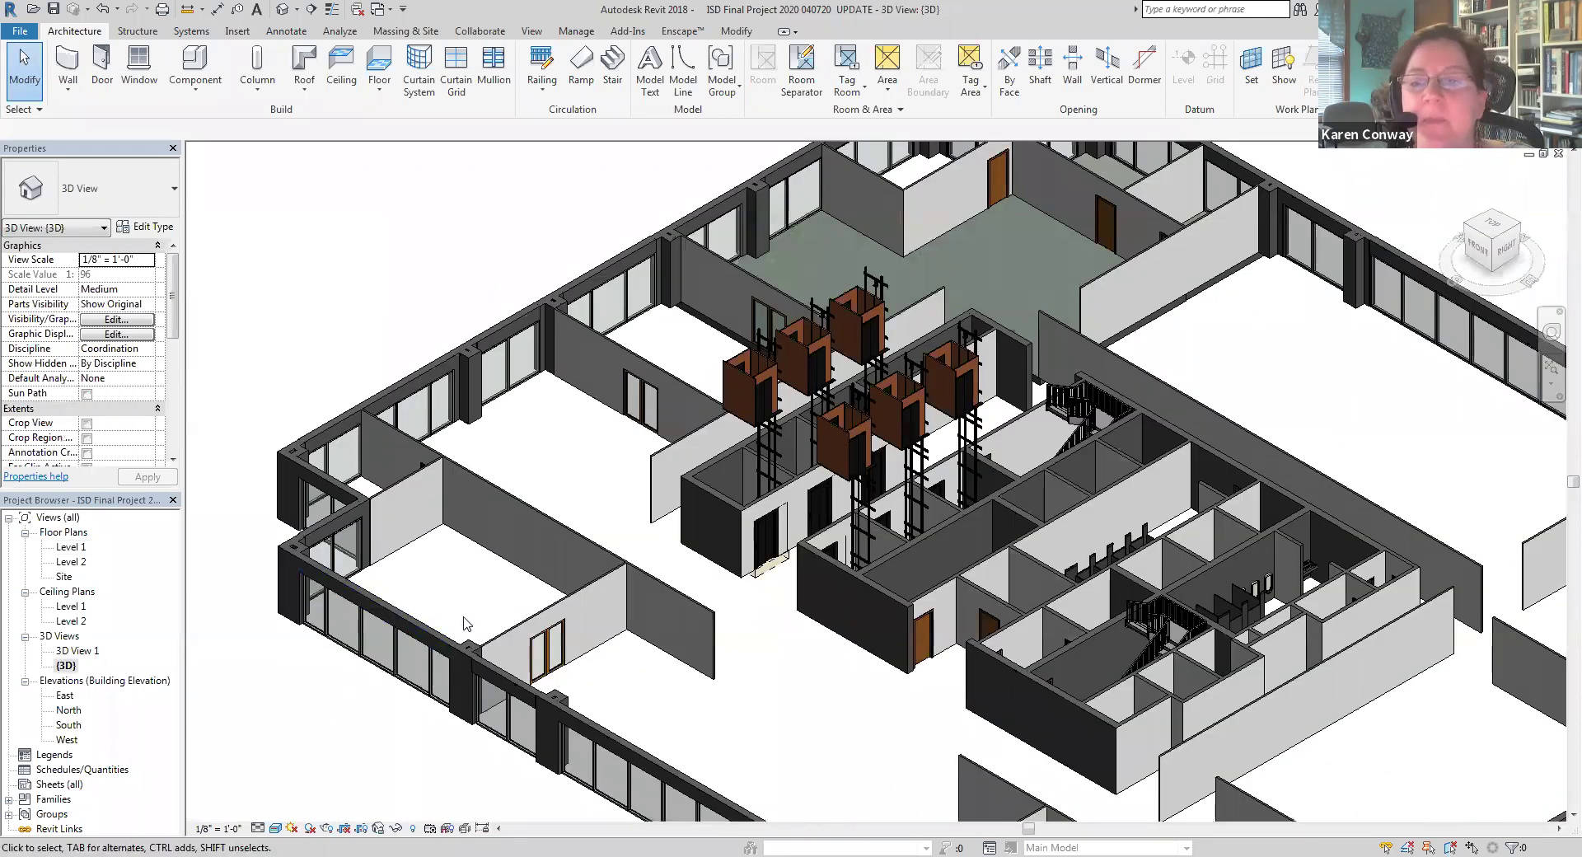
scroll(831, 392, "up", 5)
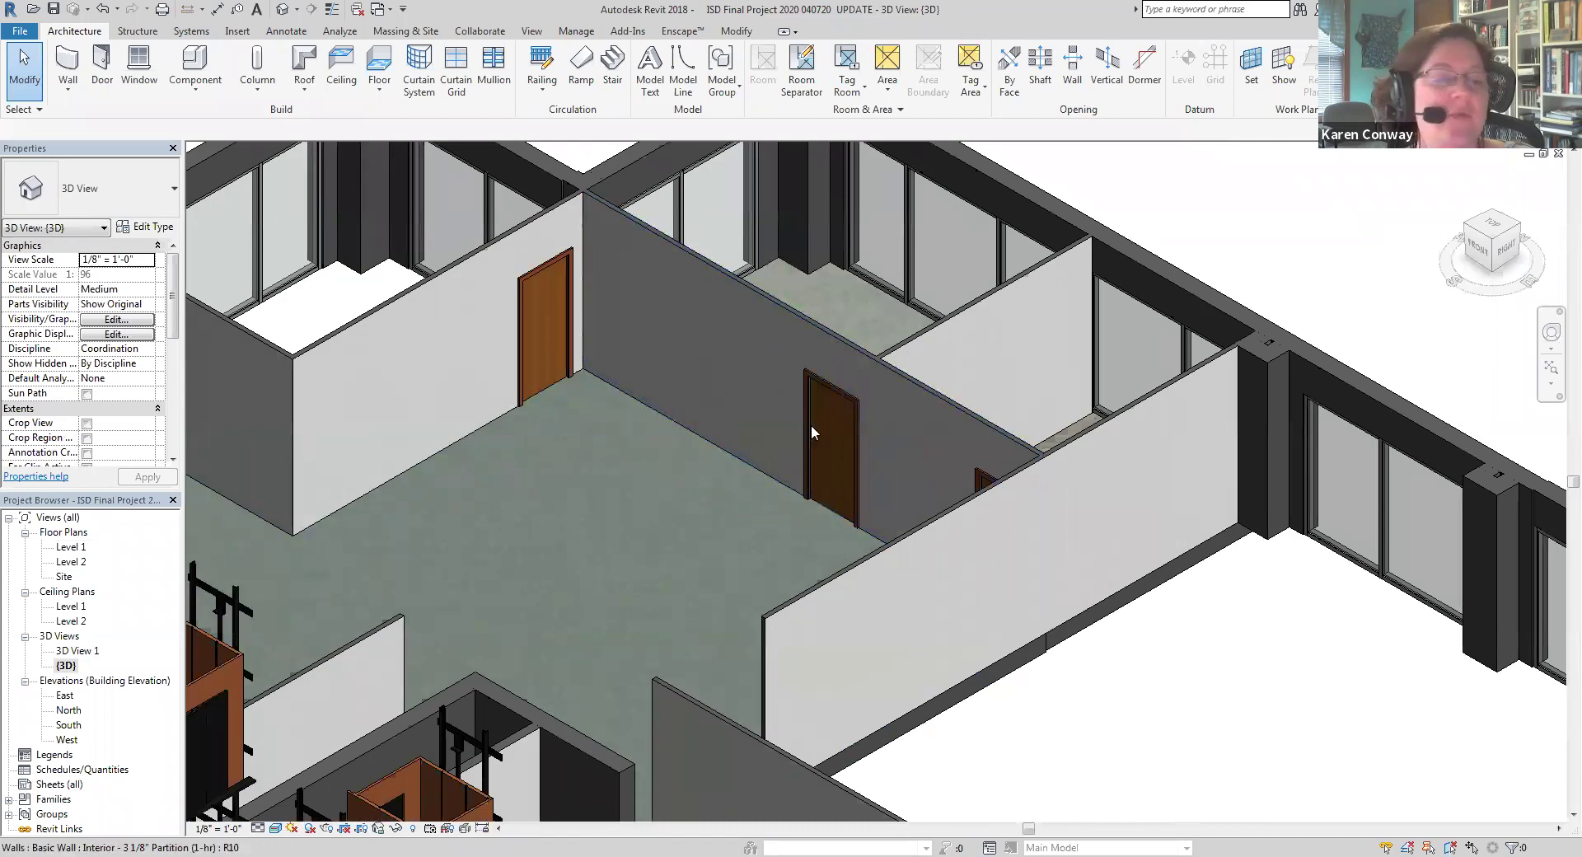
scroll(812, 431, "down", 3)
scroll(539, 461, "up", 2)
scroll(926, 473, "down", 2)
scroll(504, 450, "up", 3)
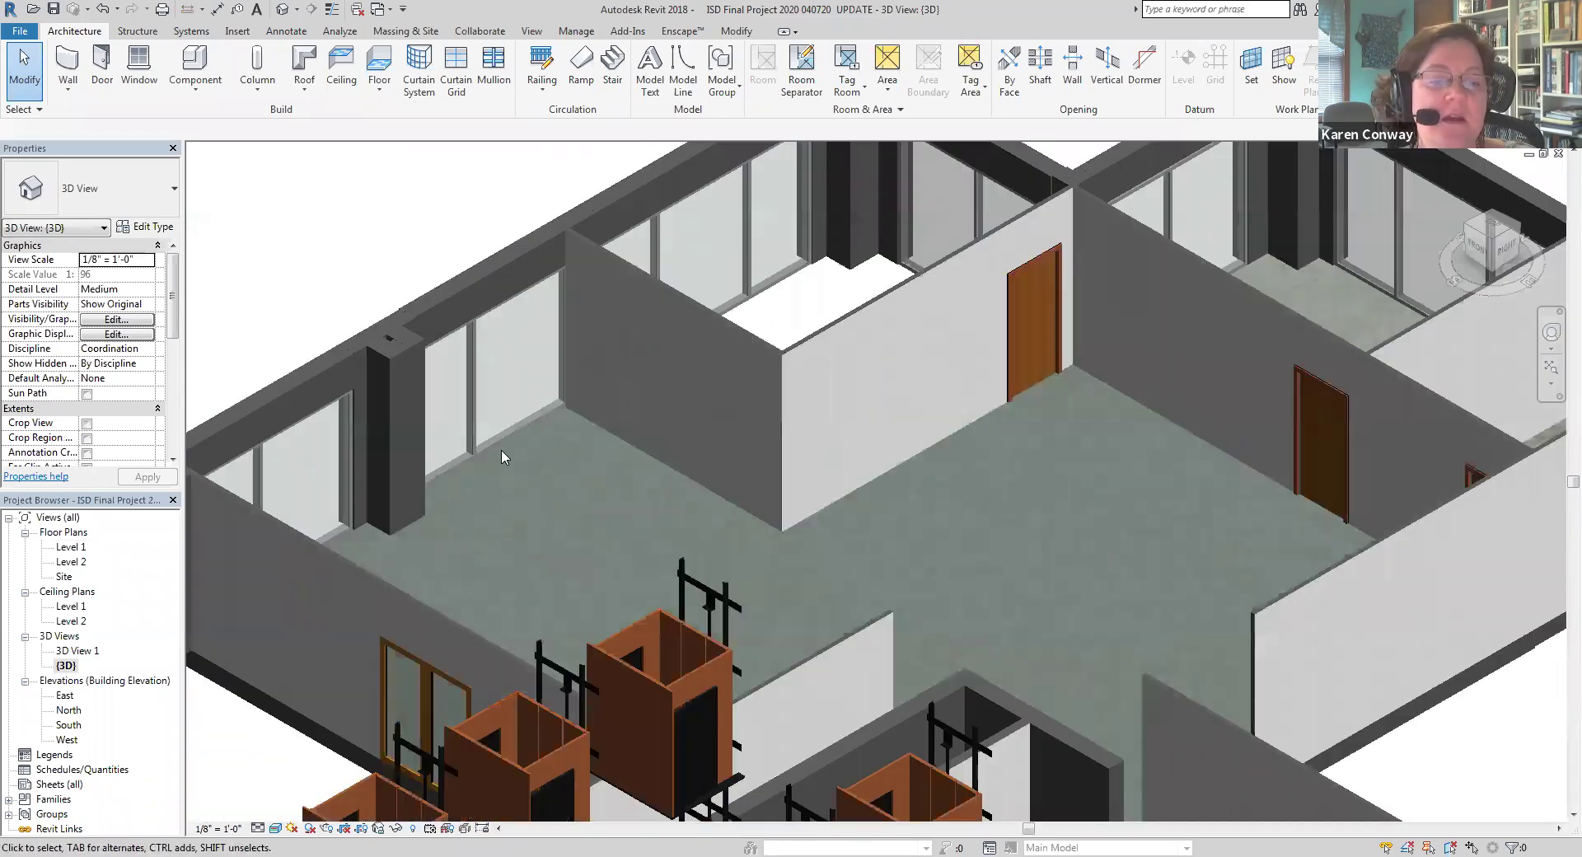
scroll(501, 454, "up", 3)
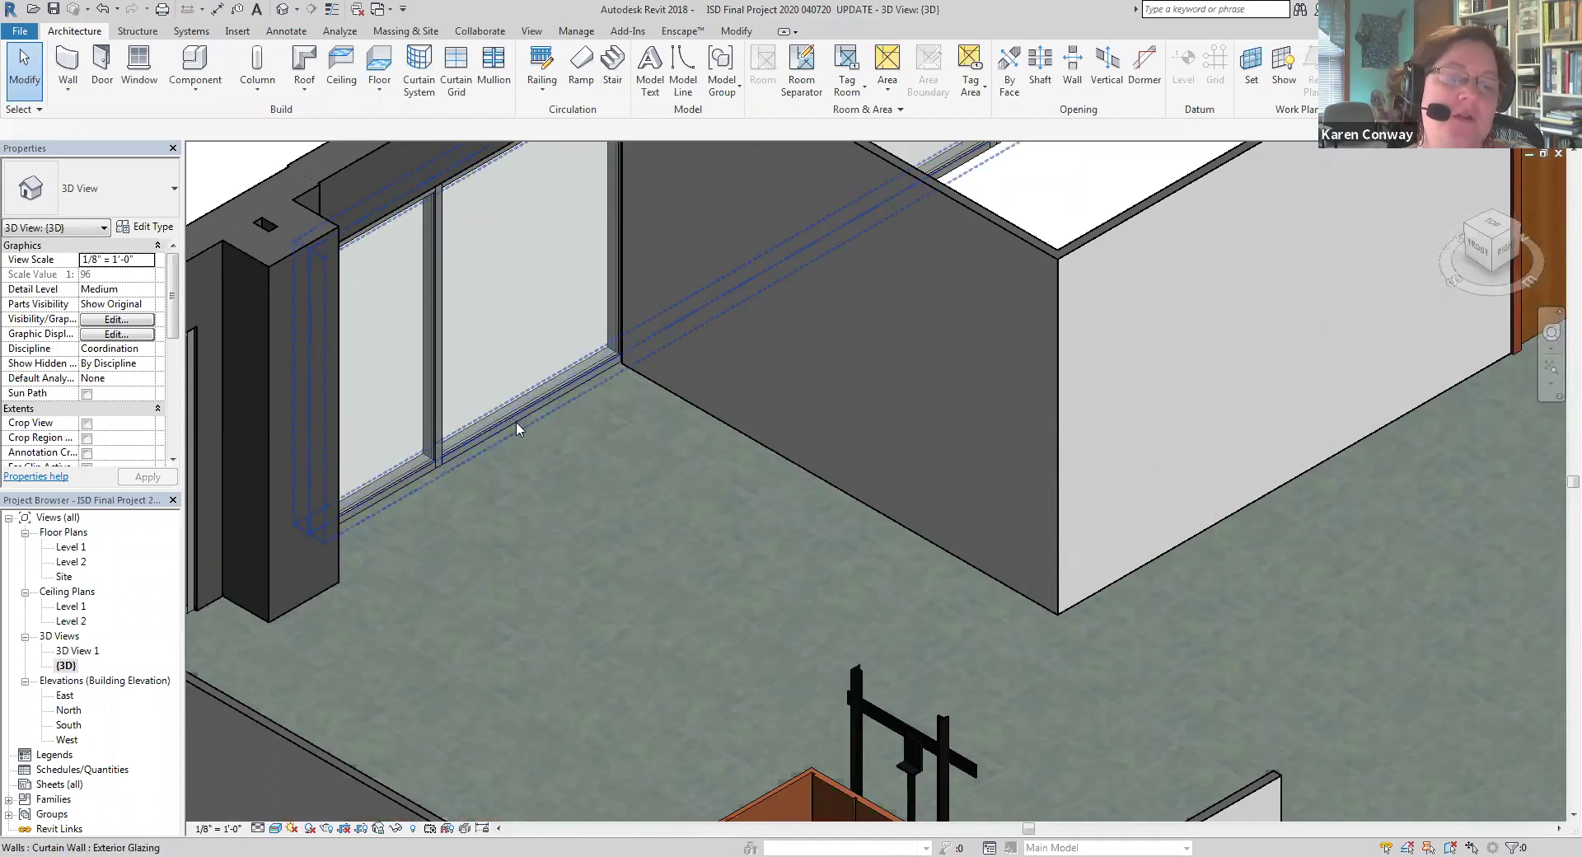
scroll(519, 426, "down", 4)
scroll(725, 445, "down", 1)
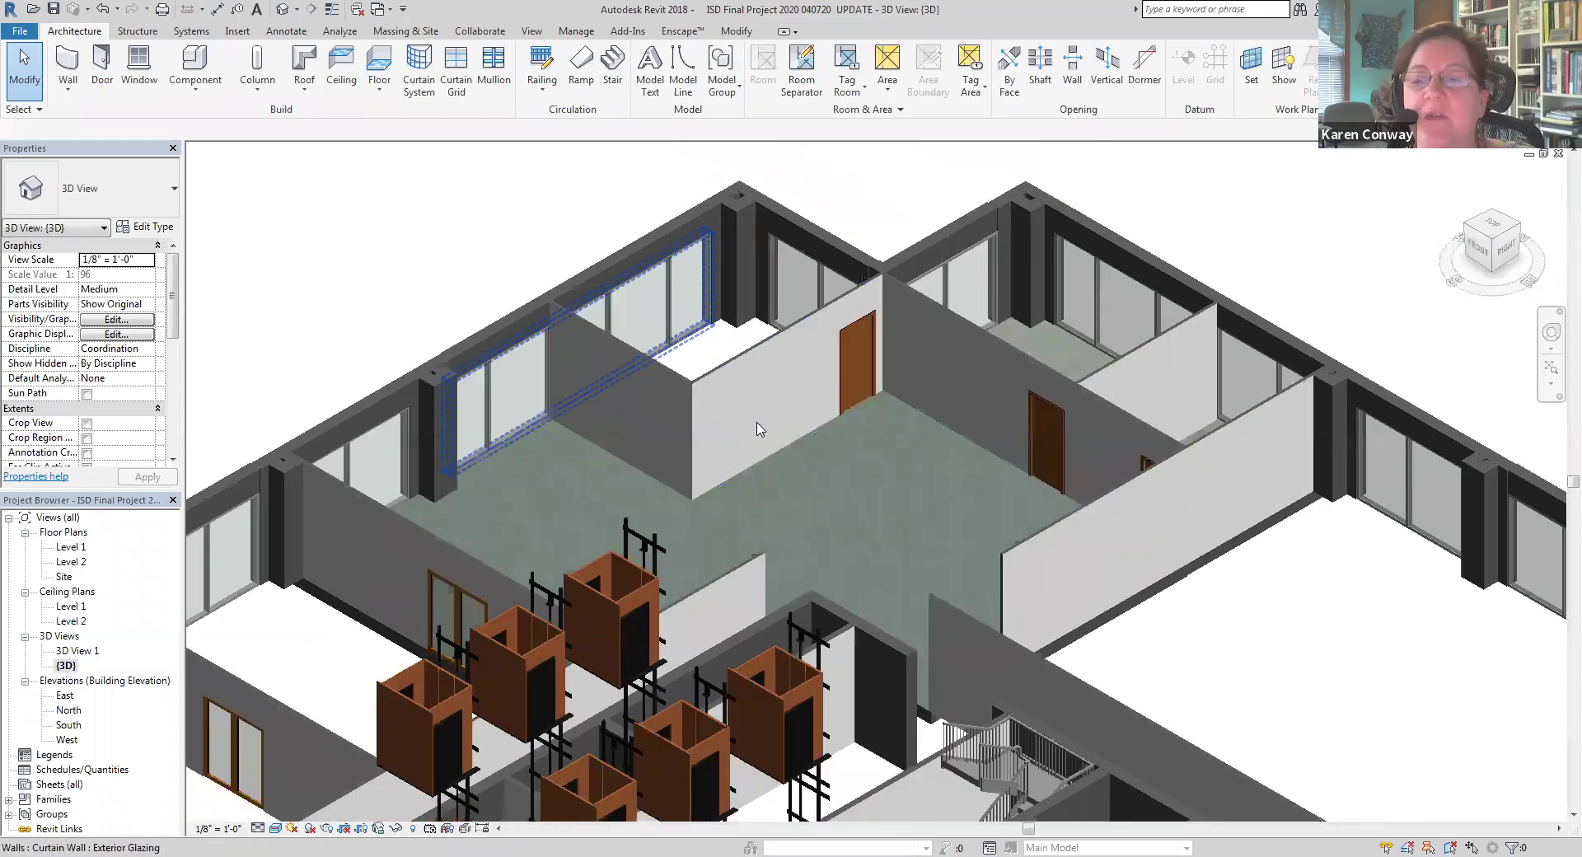
middle_click_drag(759, 431, 609, 441)
Return to the Level 1 floor plan and review the carpeted offices, open area and adjoining uncarpeted spaces
double_click(73, 548)
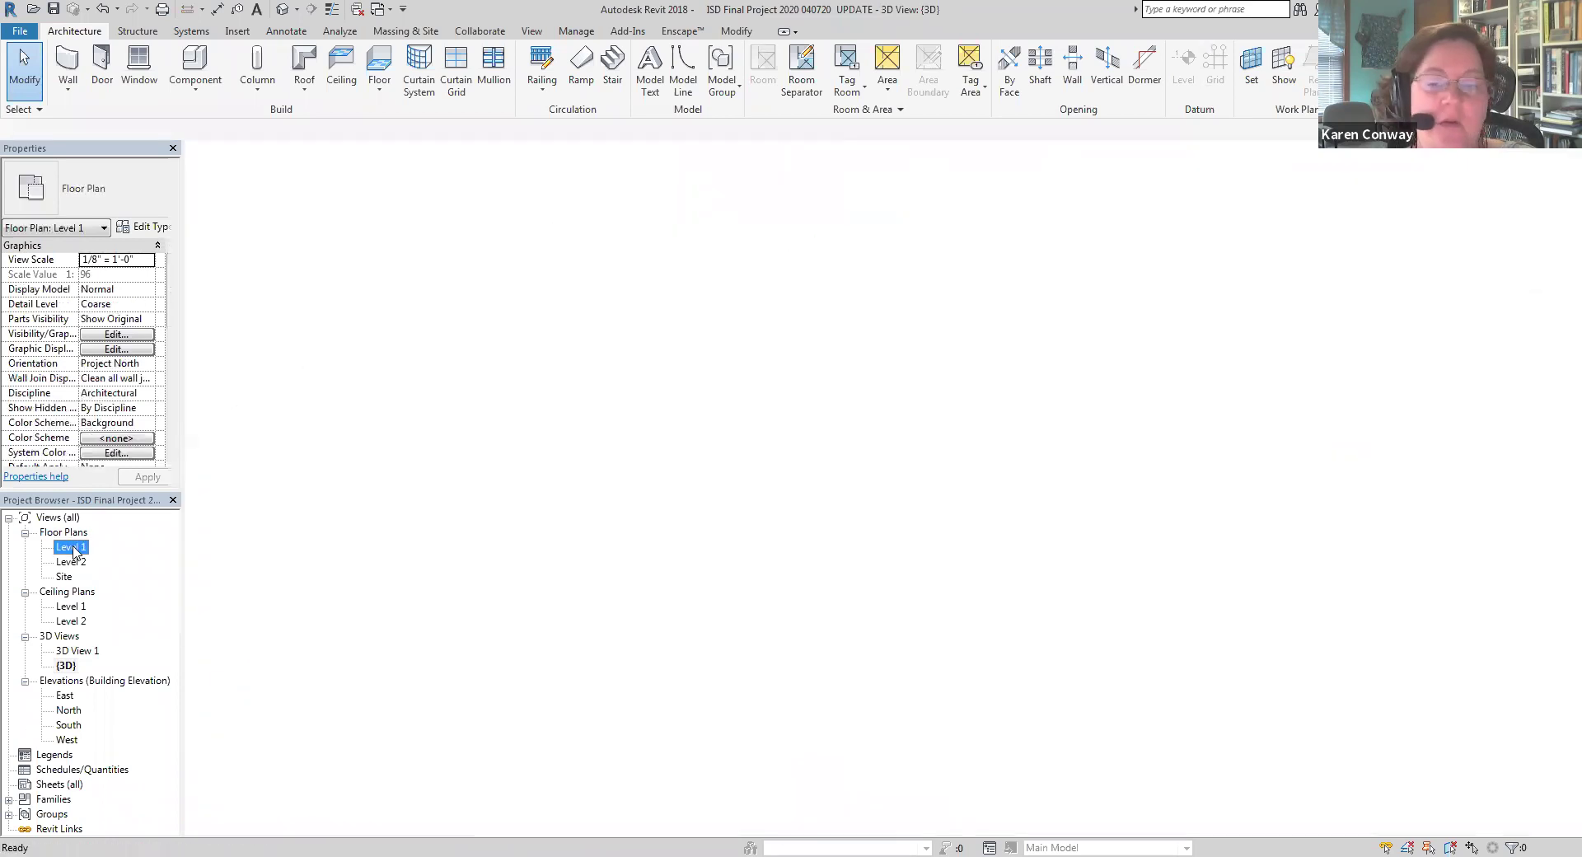
scroll(488, 478, "down", 2)
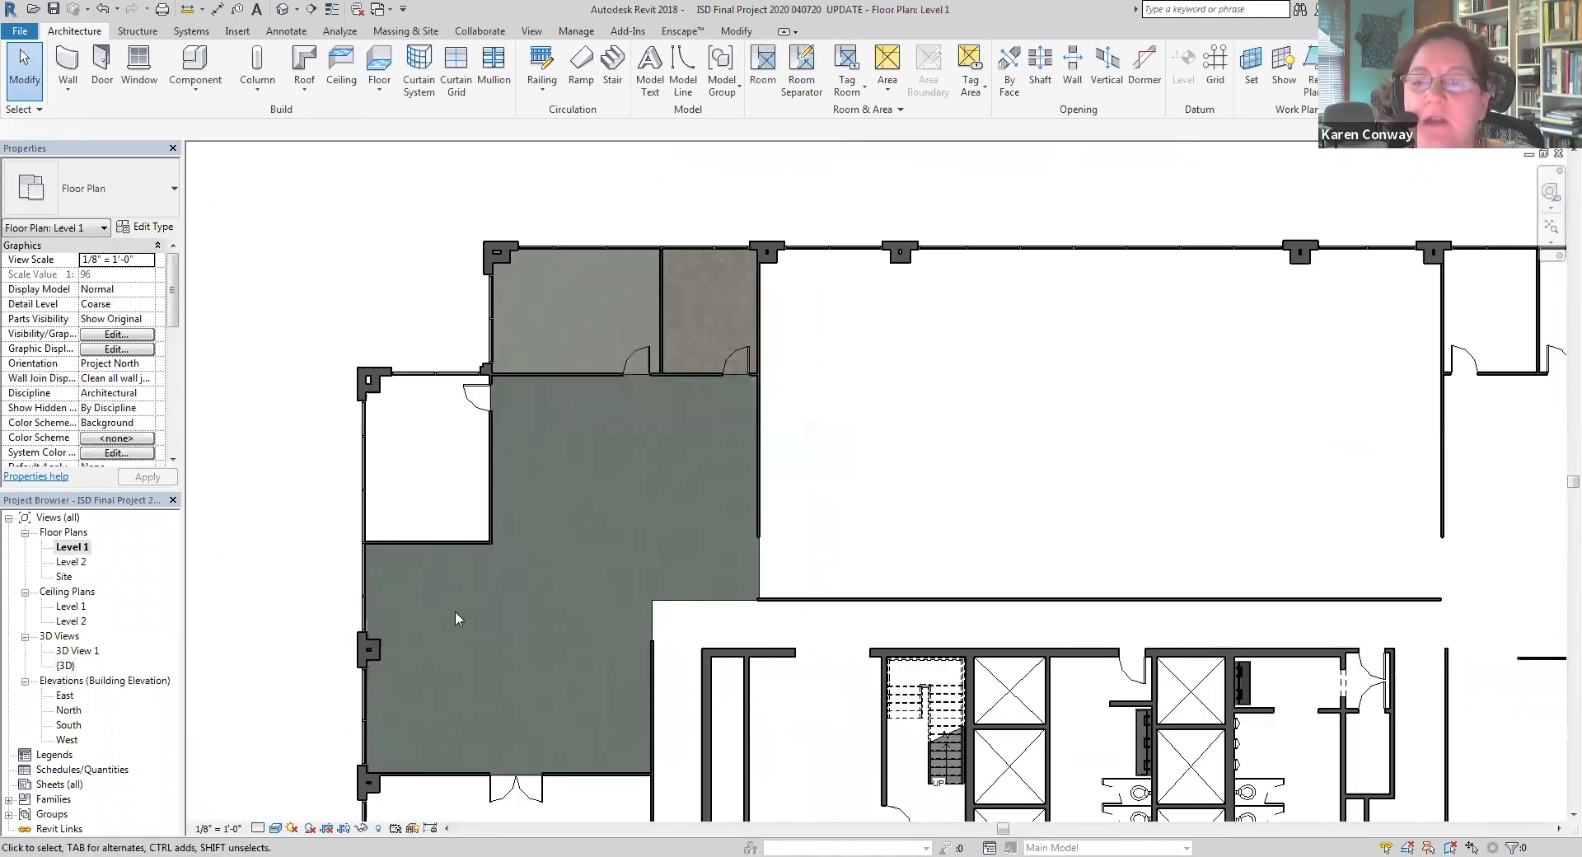
scroll(456, 611, "up", 1)
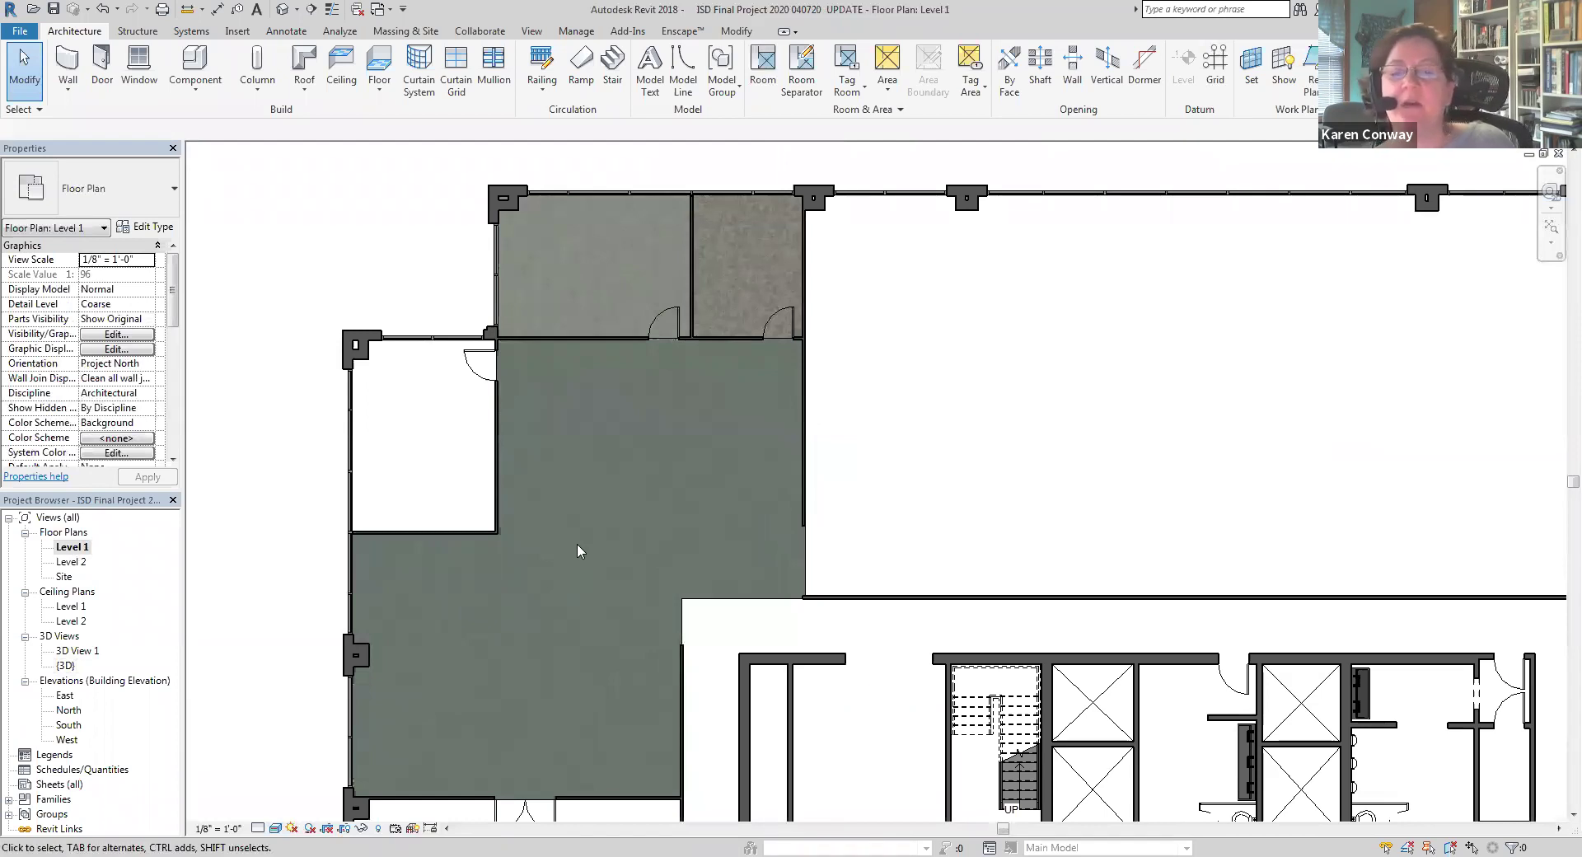
scroll(575, 544, "down", 2)
scroll(661, 552, "up", 3)
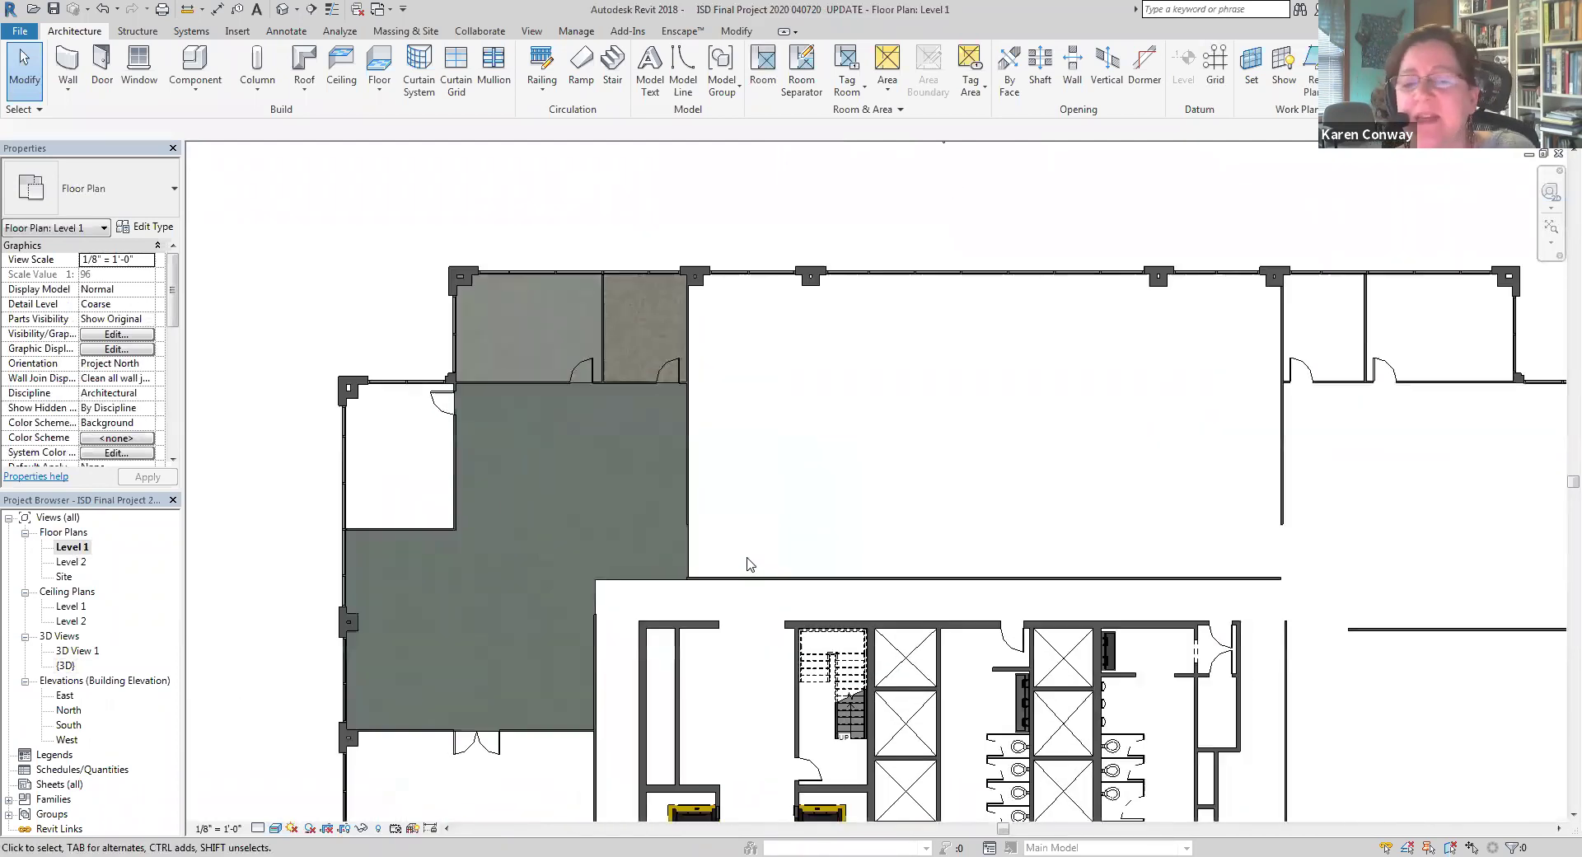